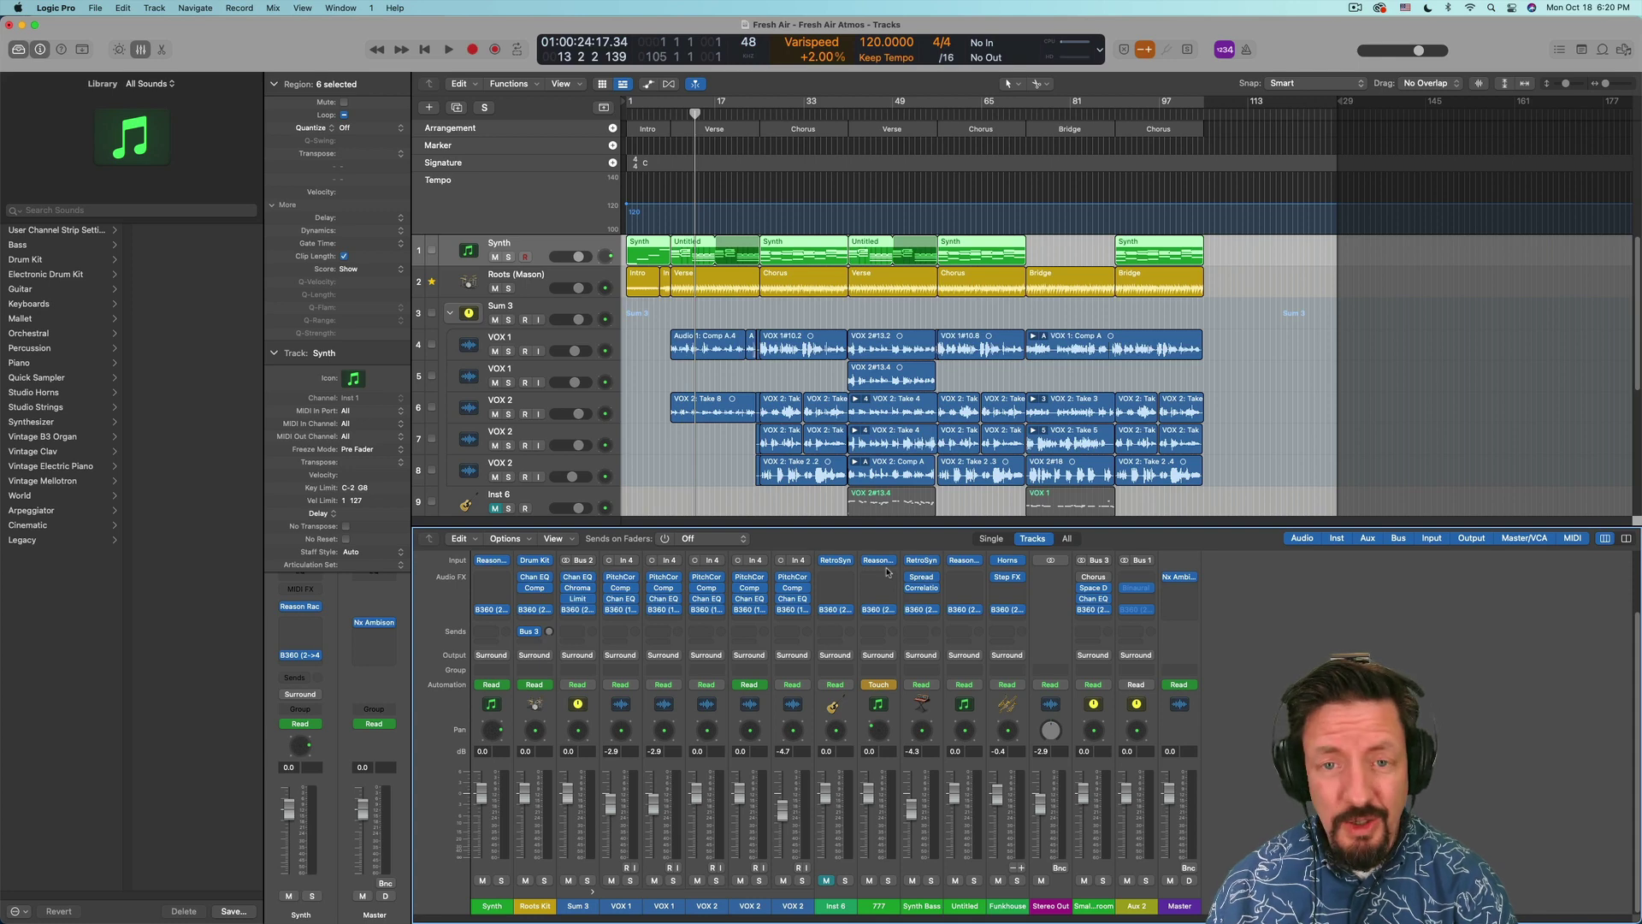
Play the mix from the beginning and view the Nx Ambisonics plug-in on the Master channel
key(Return)
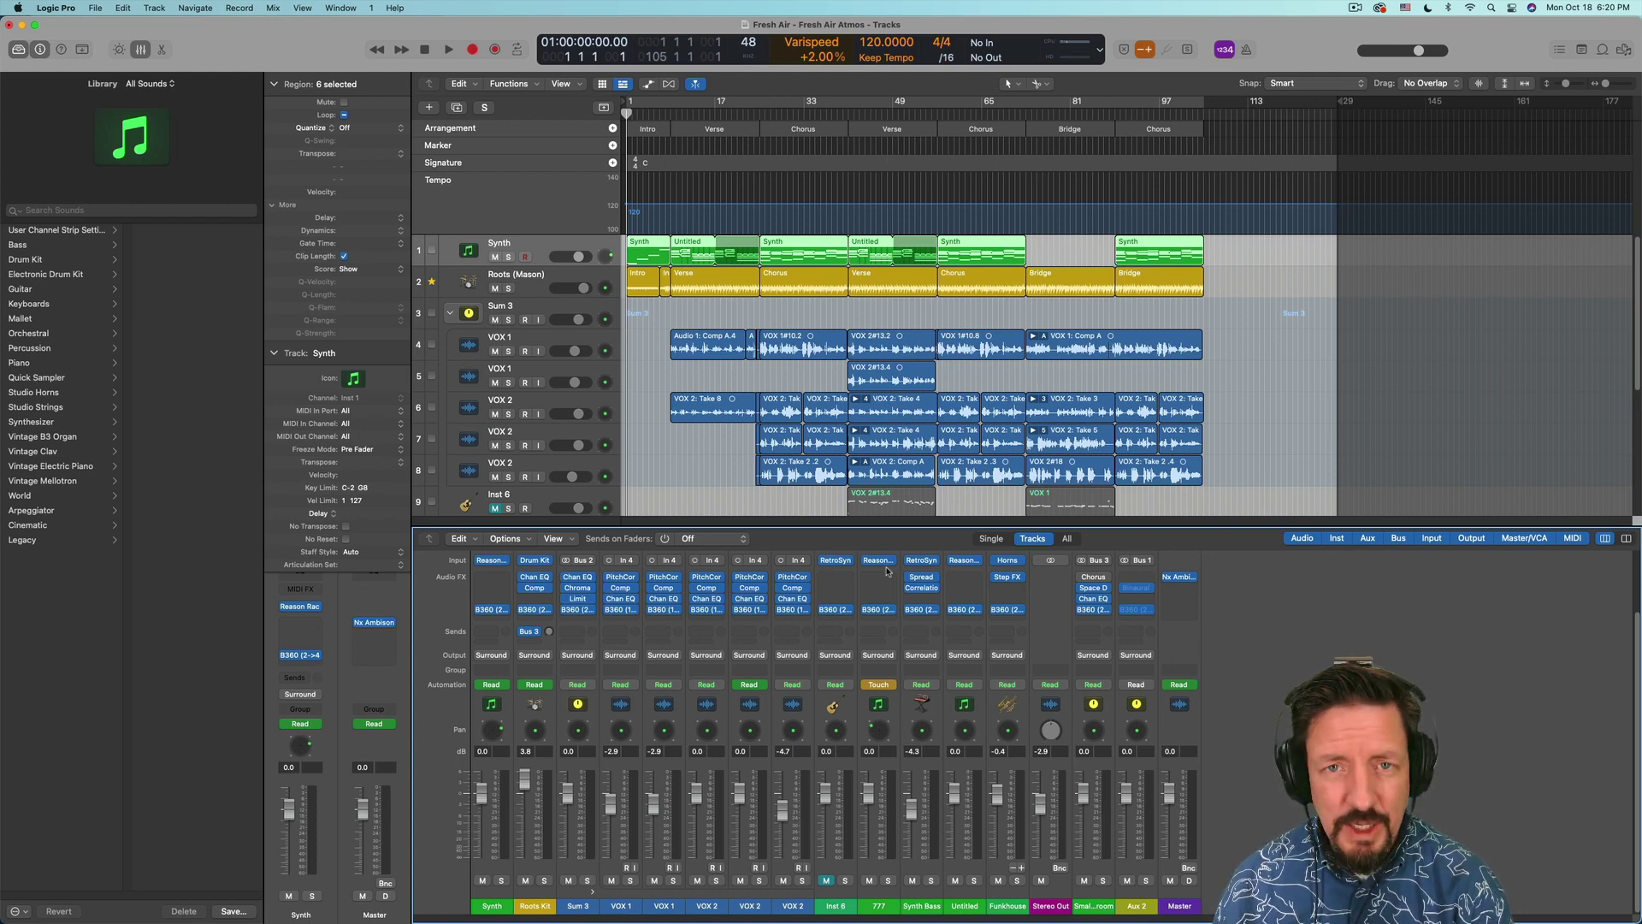
key(space)
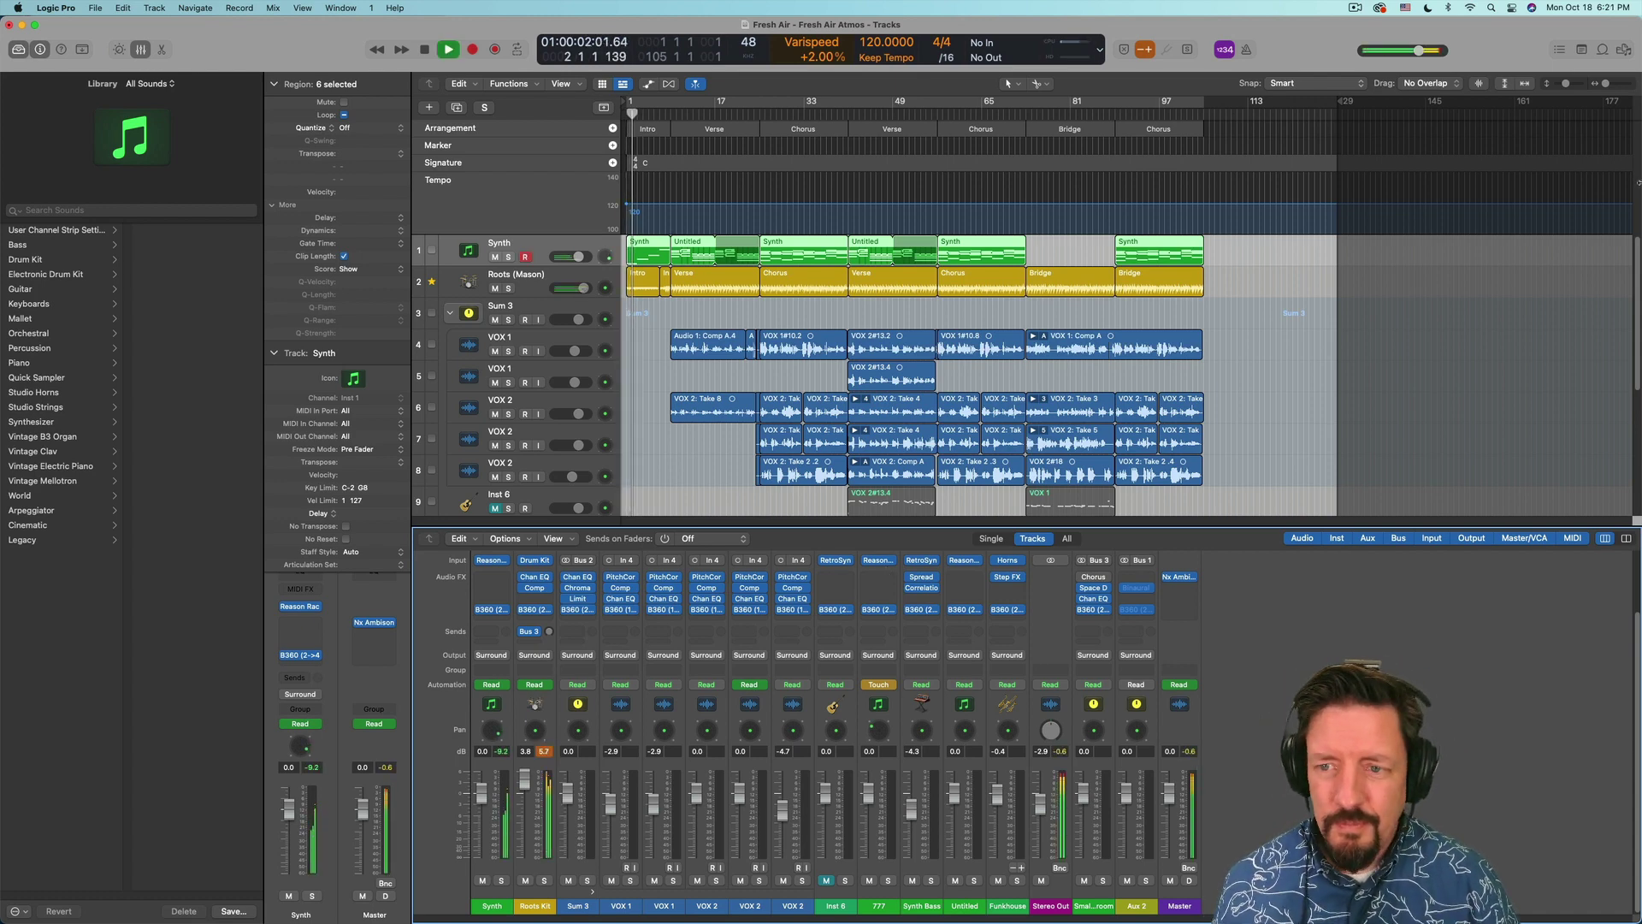
click(1180, 578)
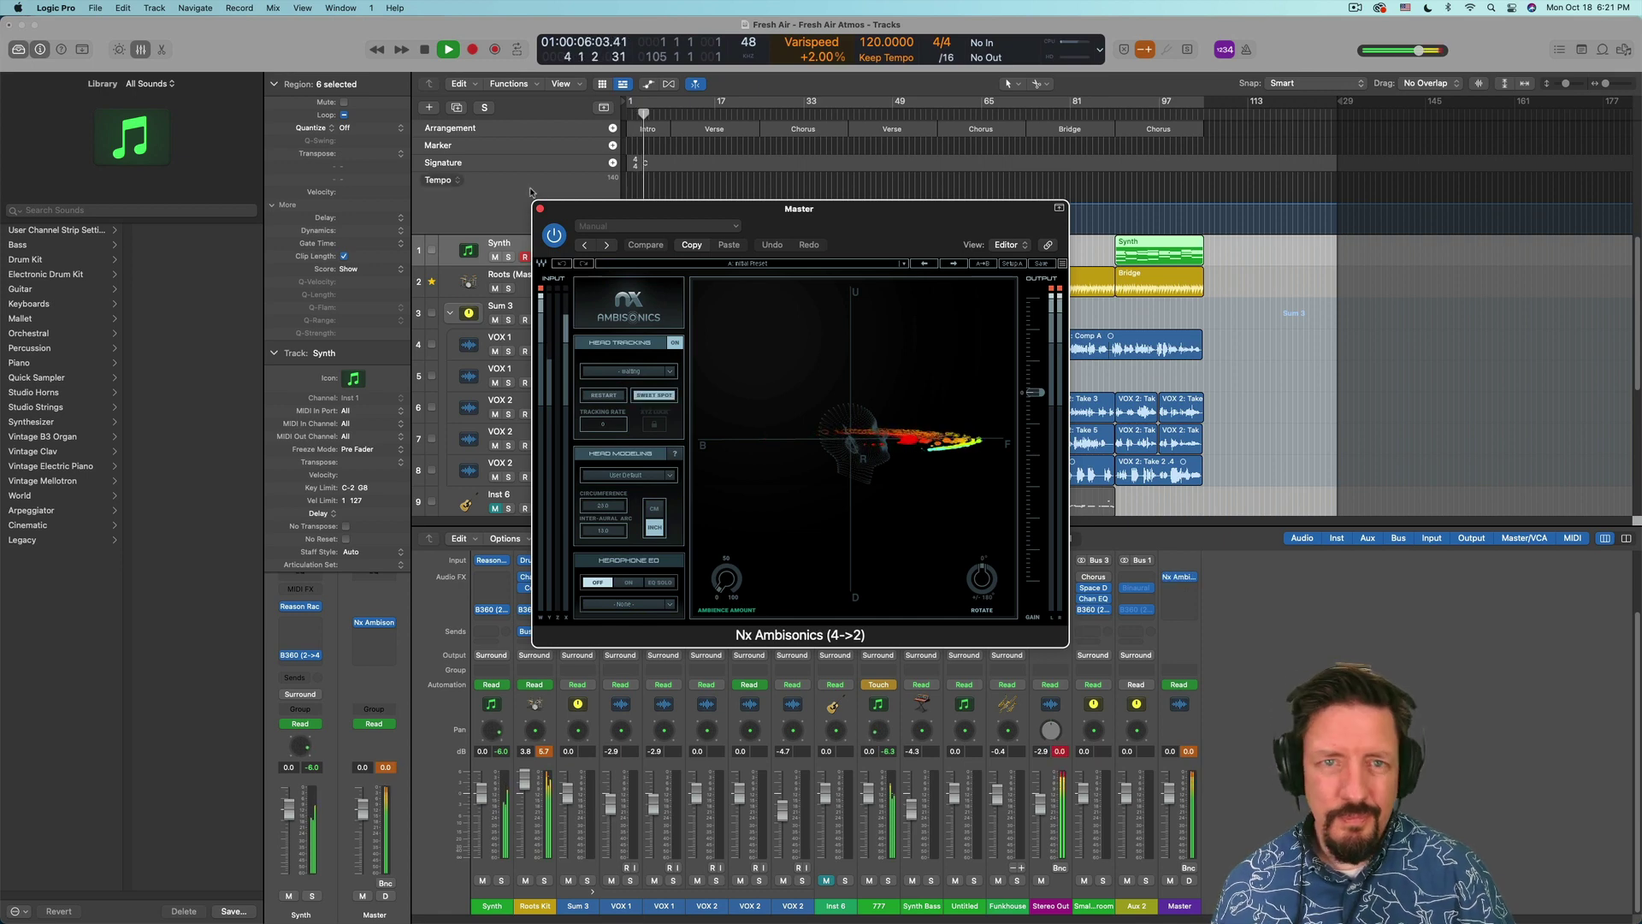
key(super+w)
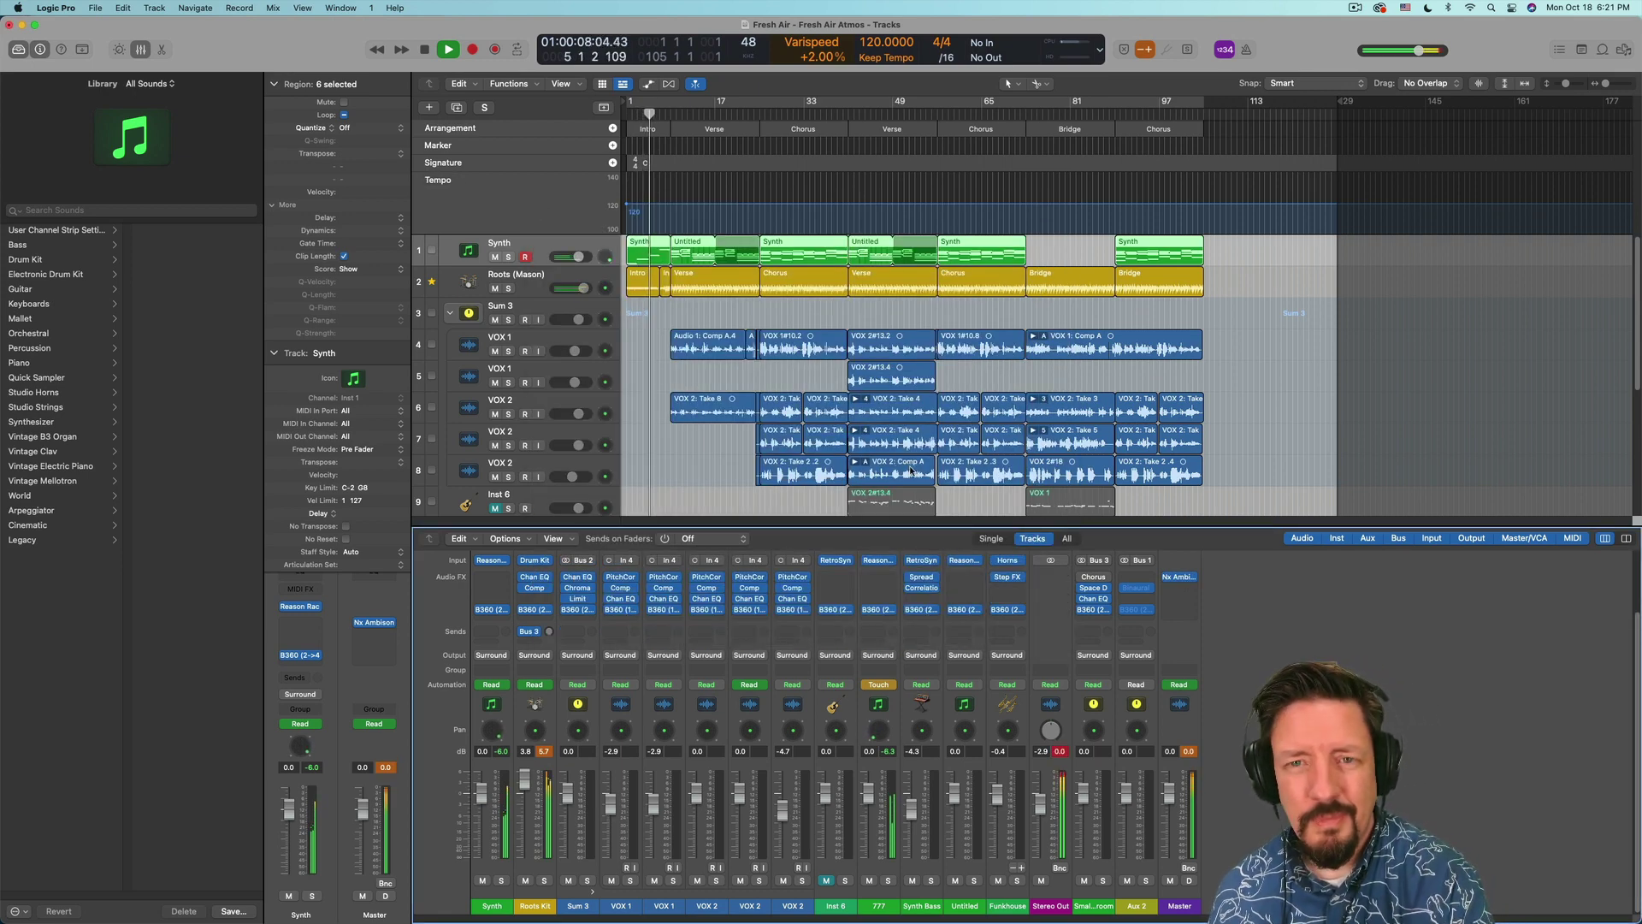
key(space)
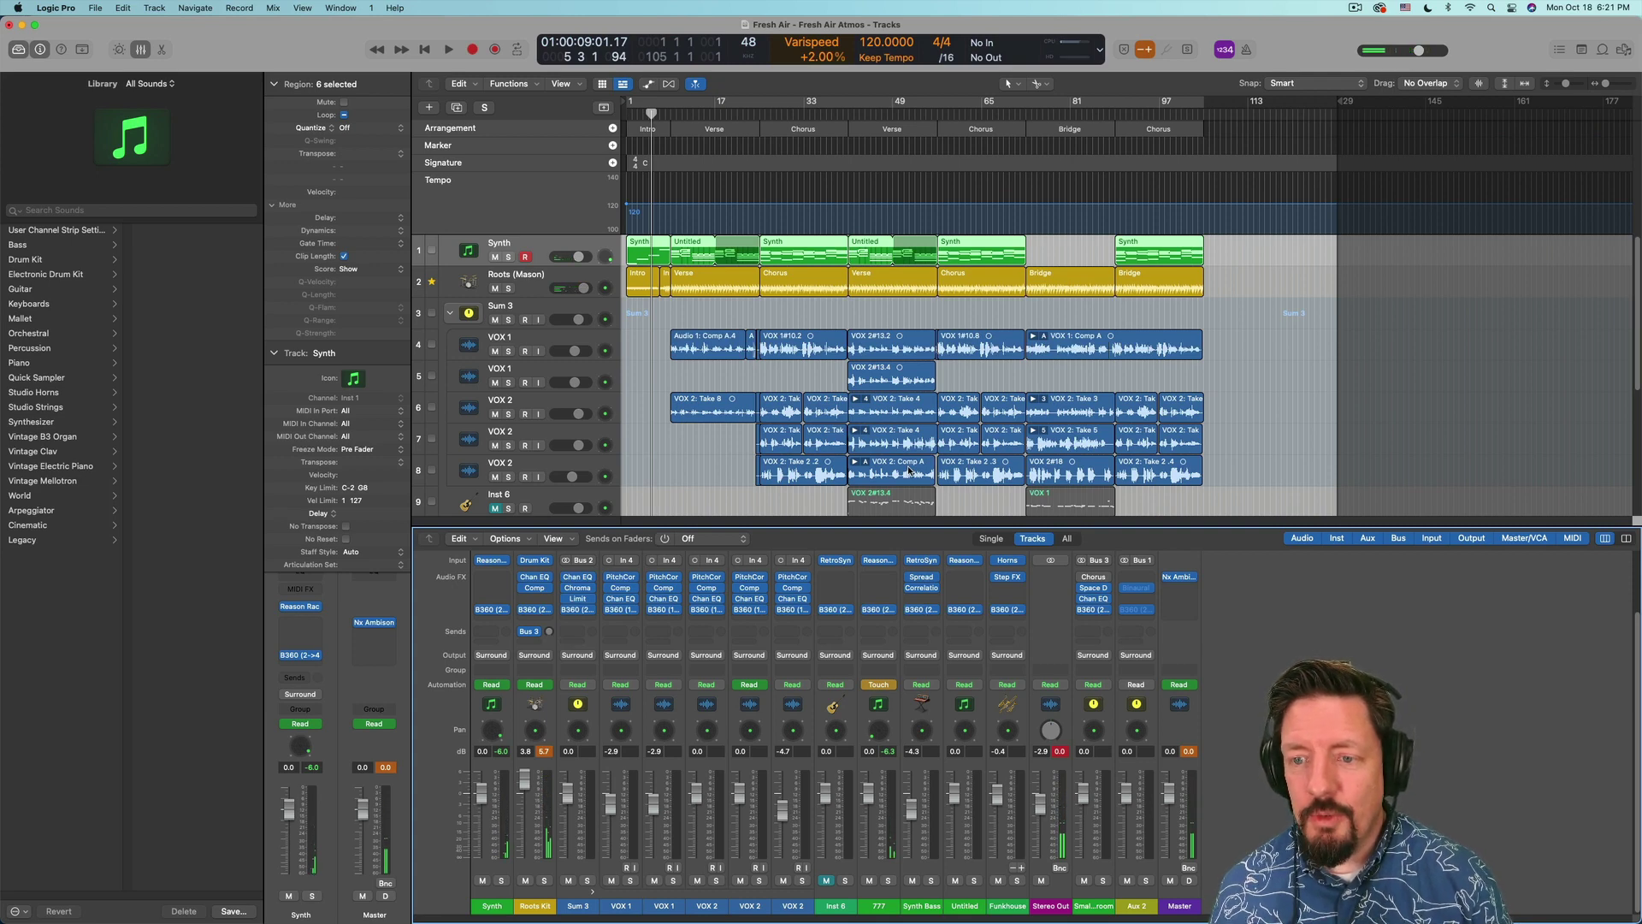
Check which project alternatives exist for this song without switching to another one
click(96, 10)
mouse_move(205, 196)
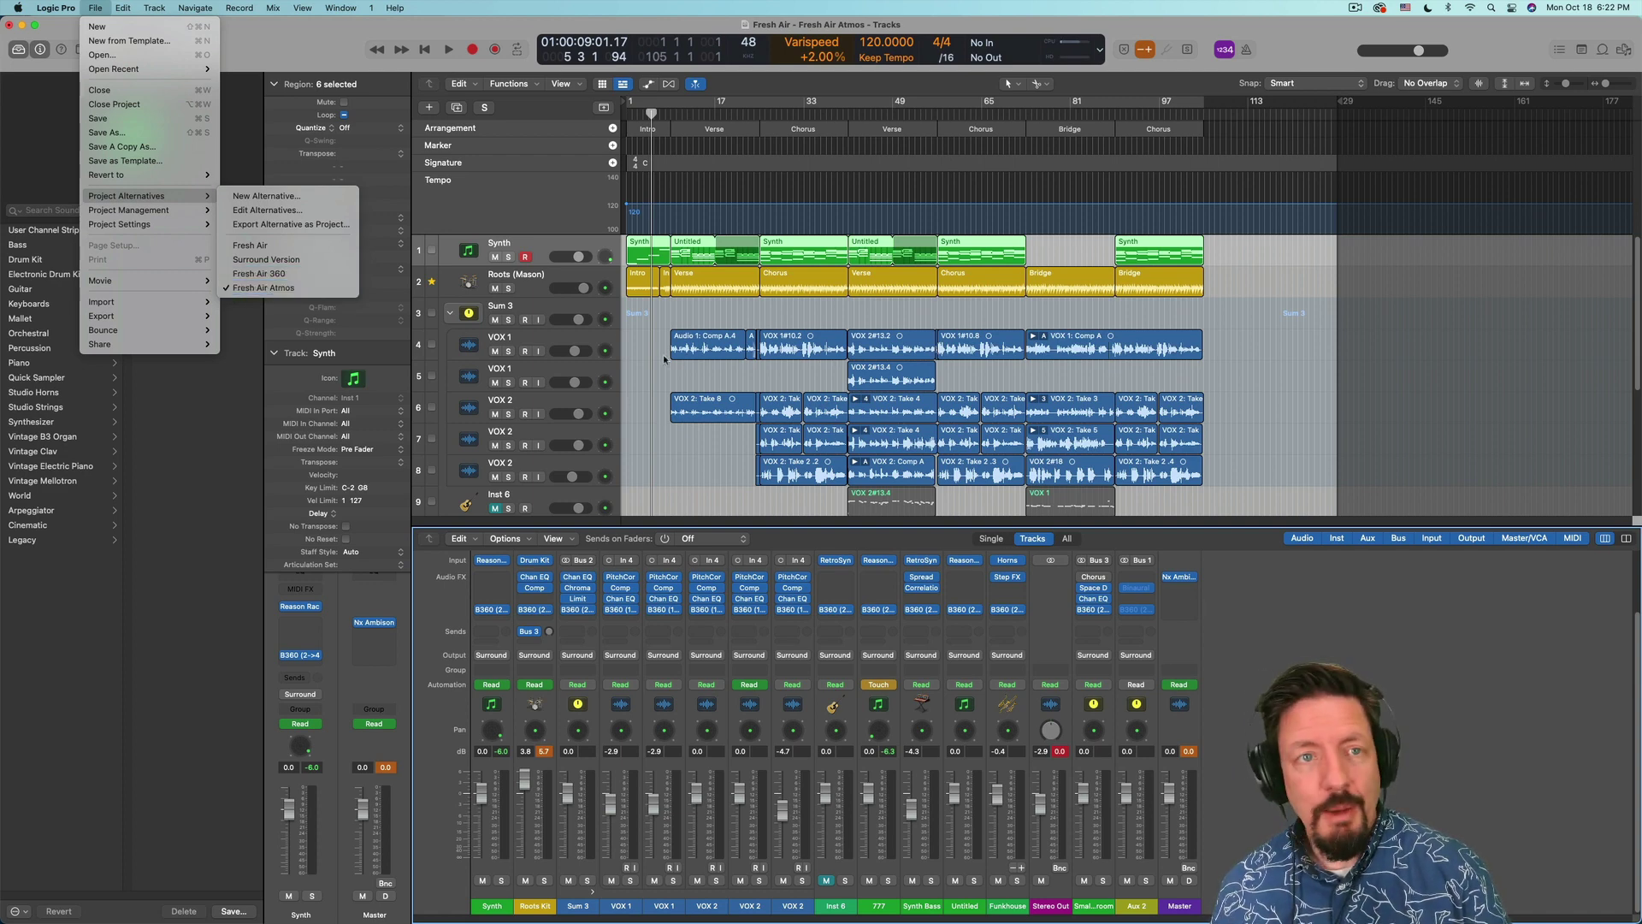
click(1233, 610)
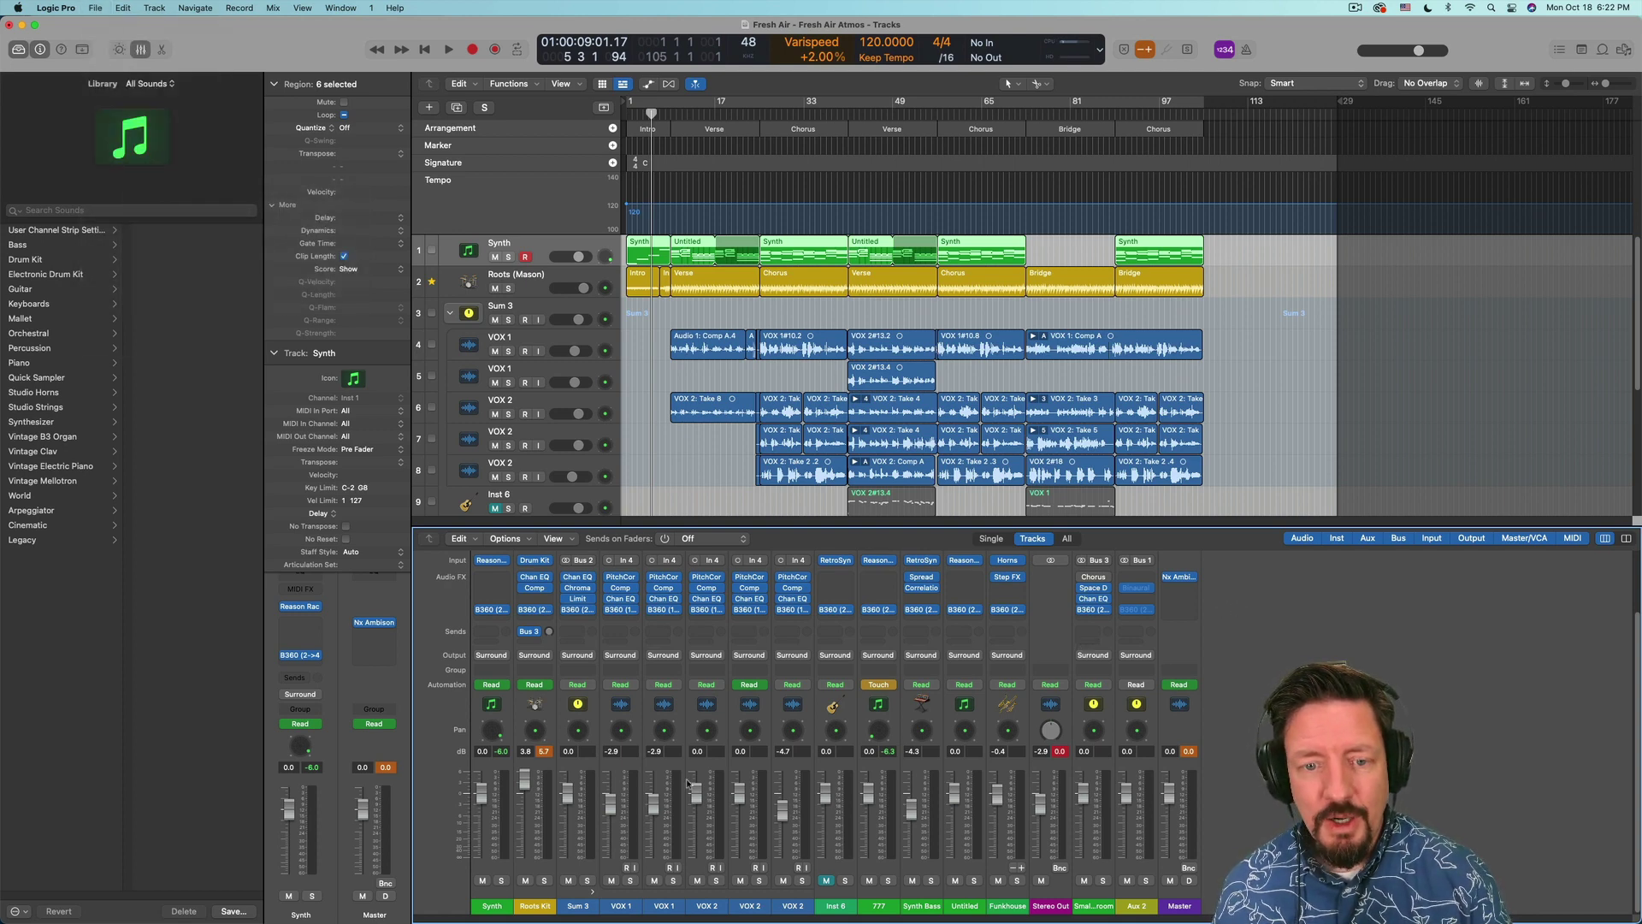
Select the Synth through Funkhouse channels together and remove their B360 plug-ins
click(493, 907)
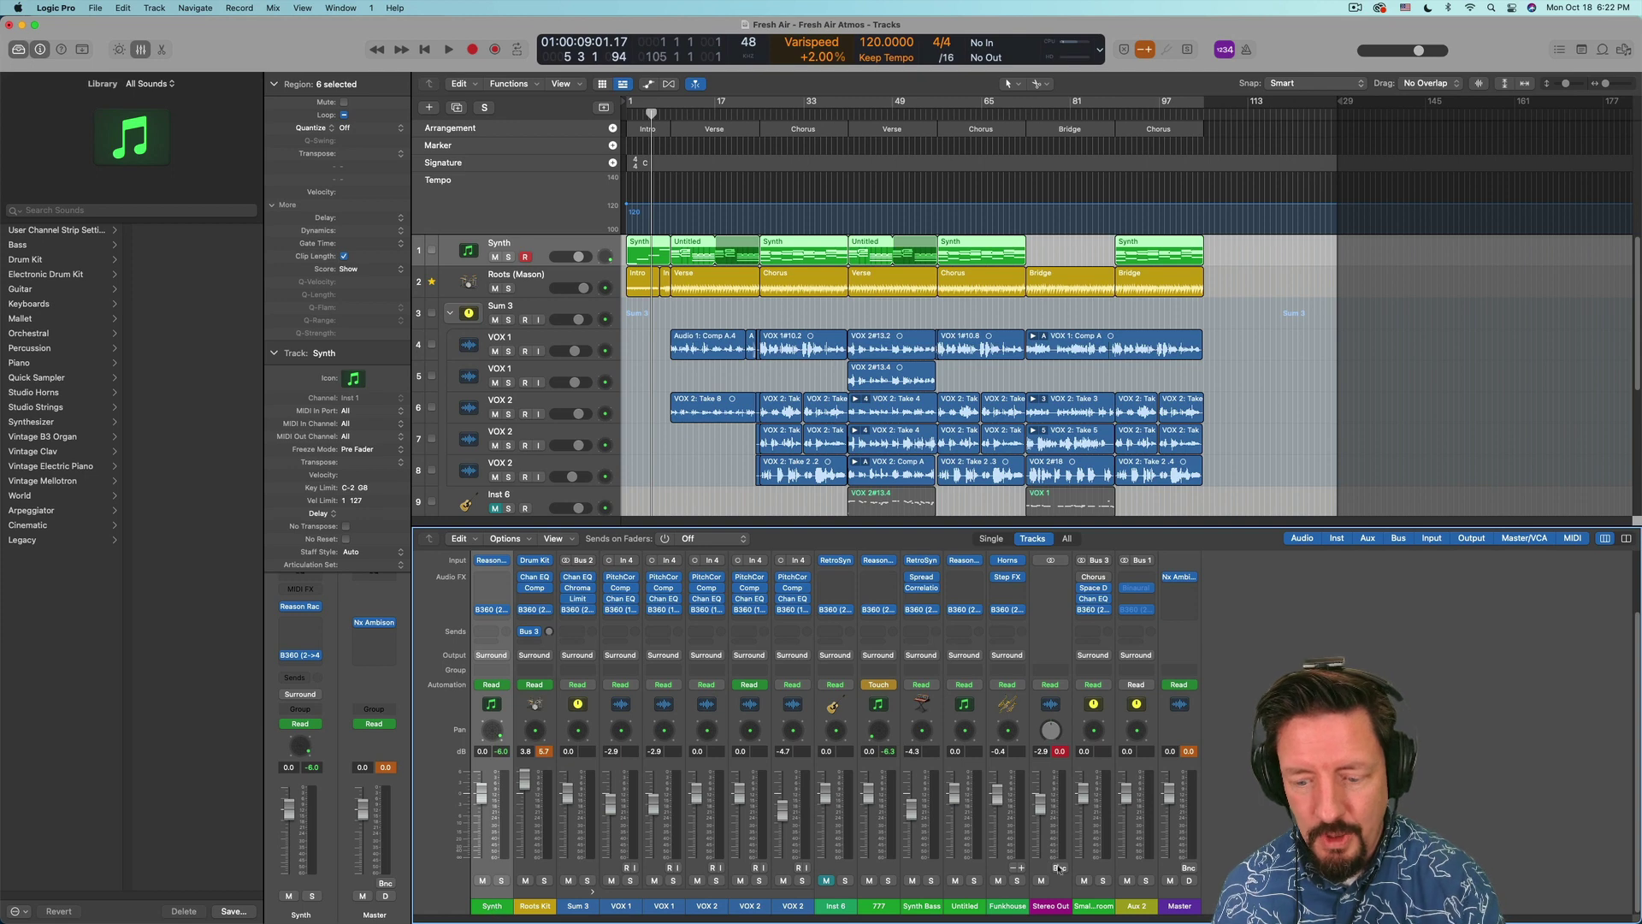
click(1016, 909)
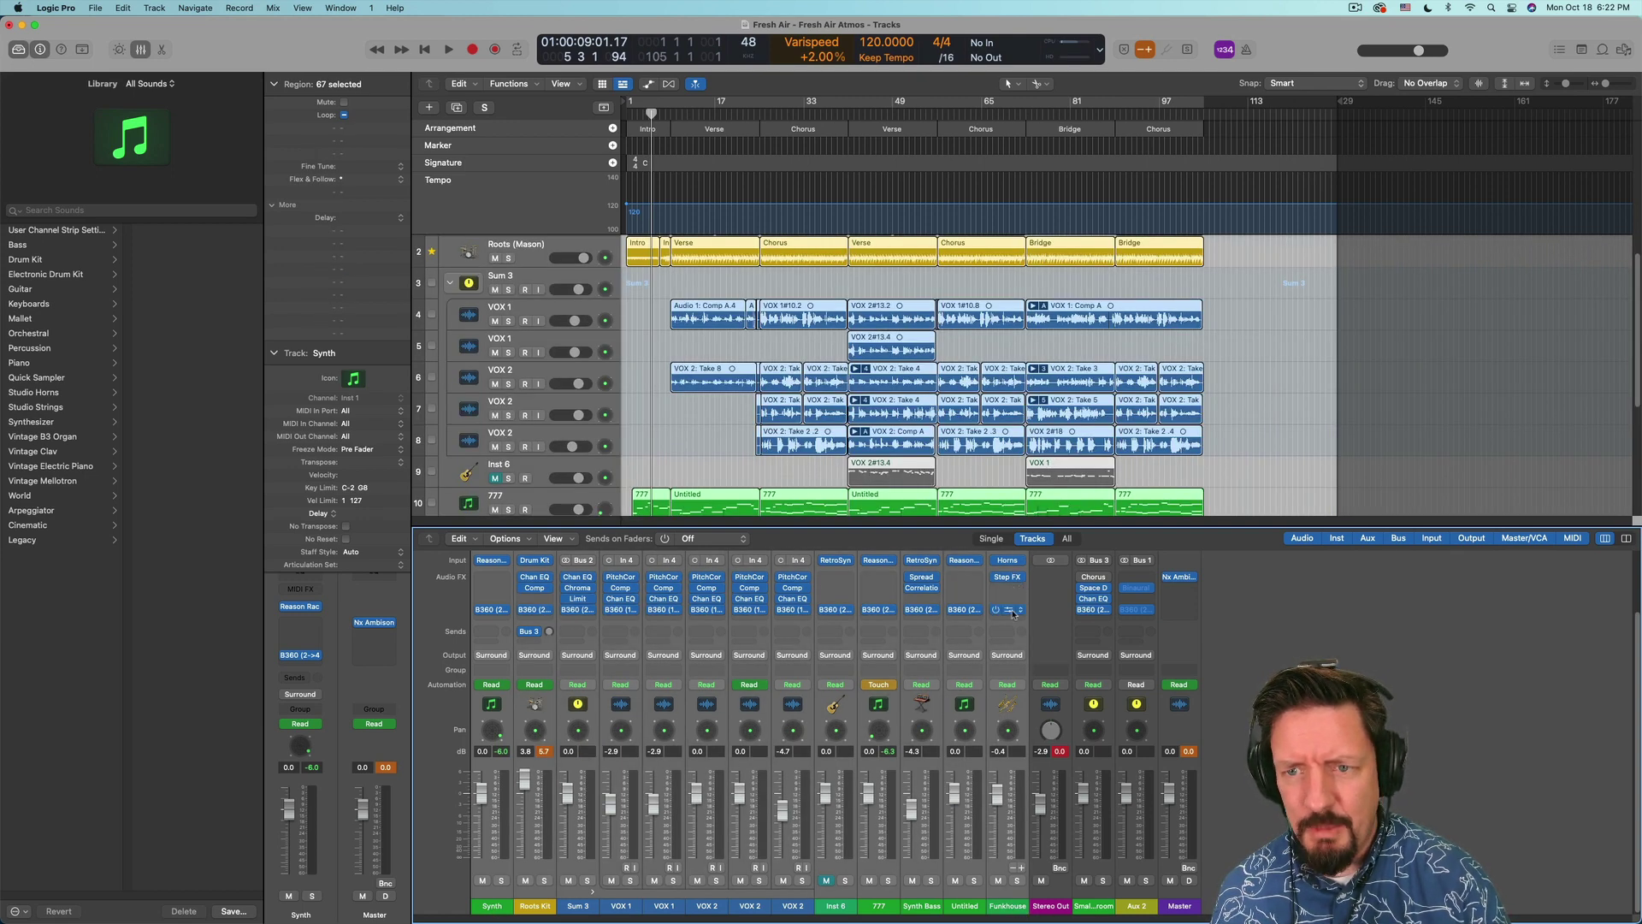
click(1020, 611)
click(1023, 619)
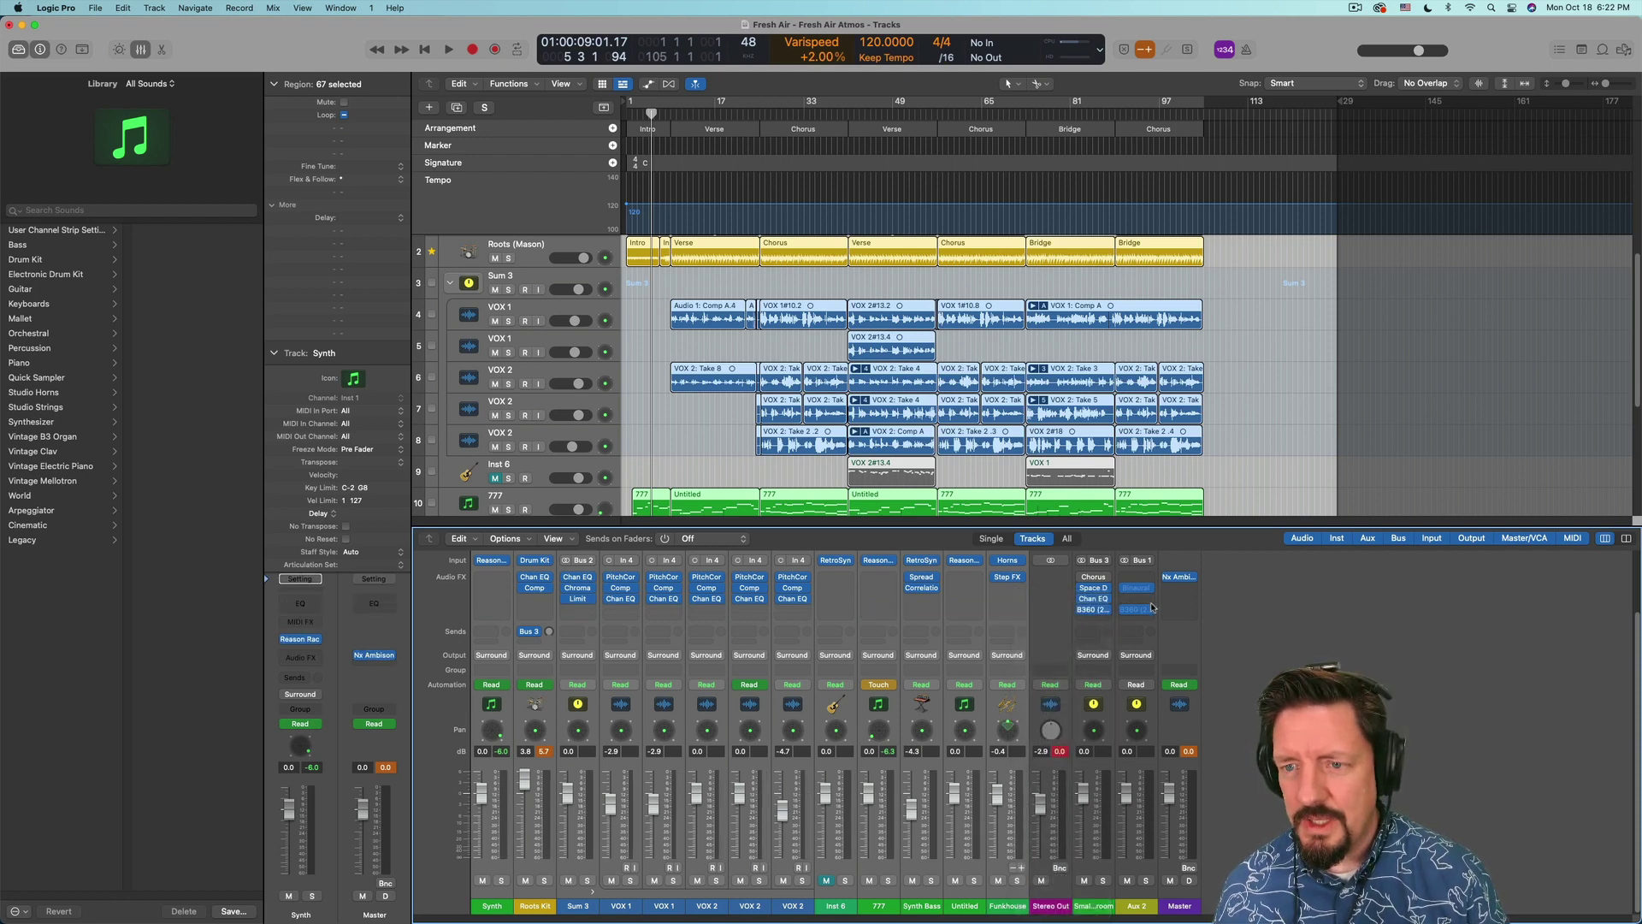
Remove the B360 plug-in from the Bus 3 aux channel and Nx Ambisonics from the Master channel
click(1109, 613)
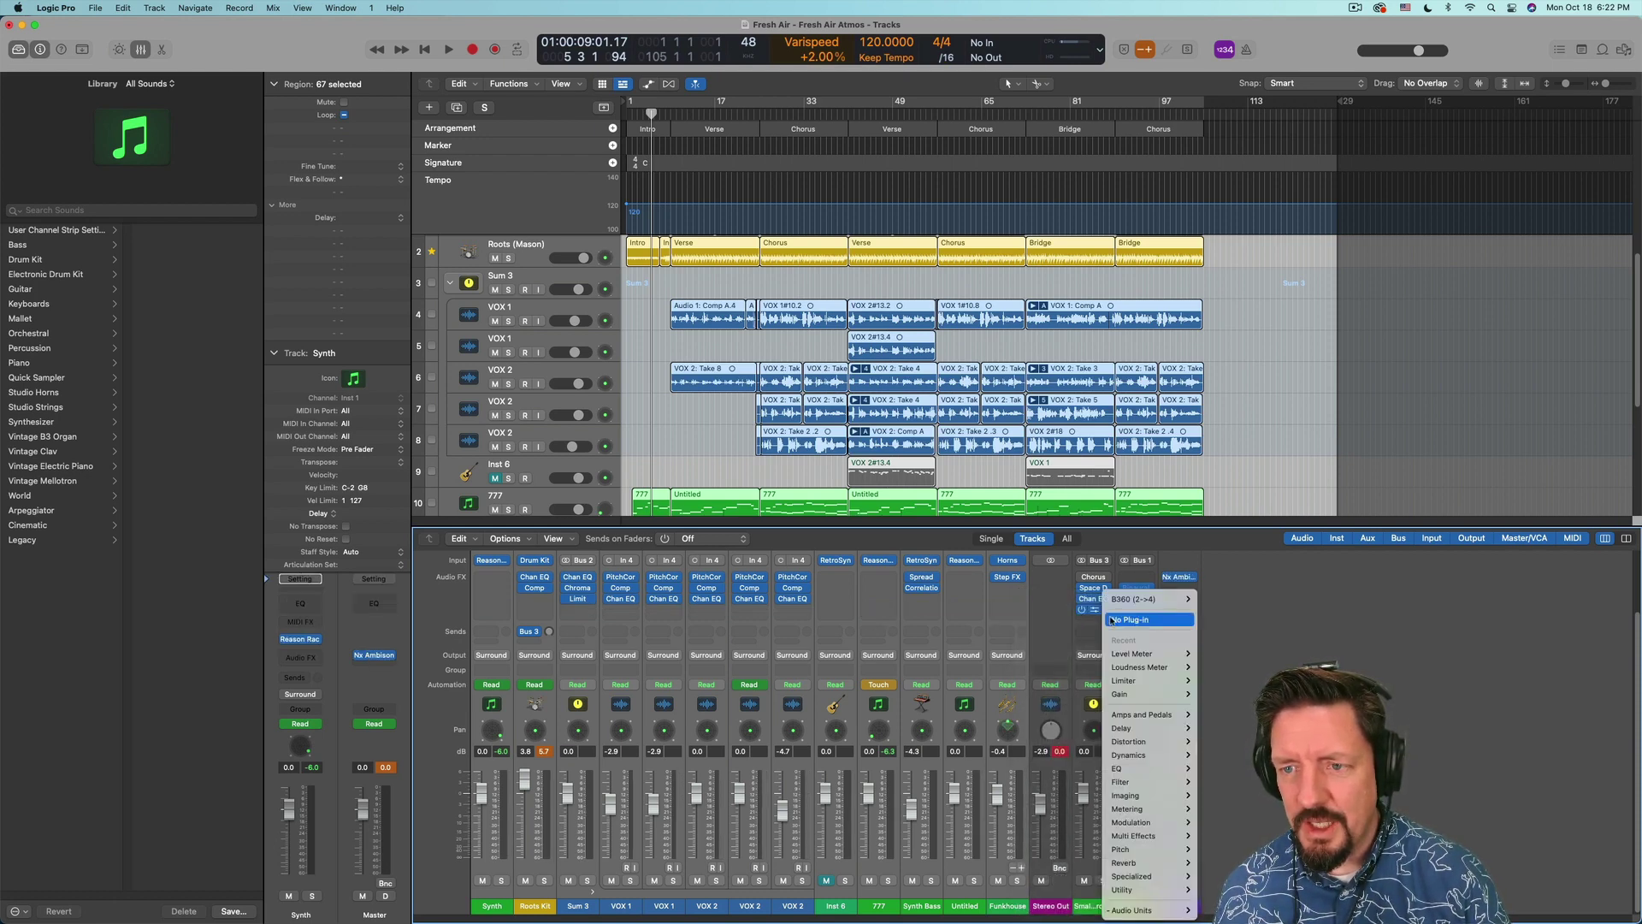
click(1114, 621)
click(1195, 579)
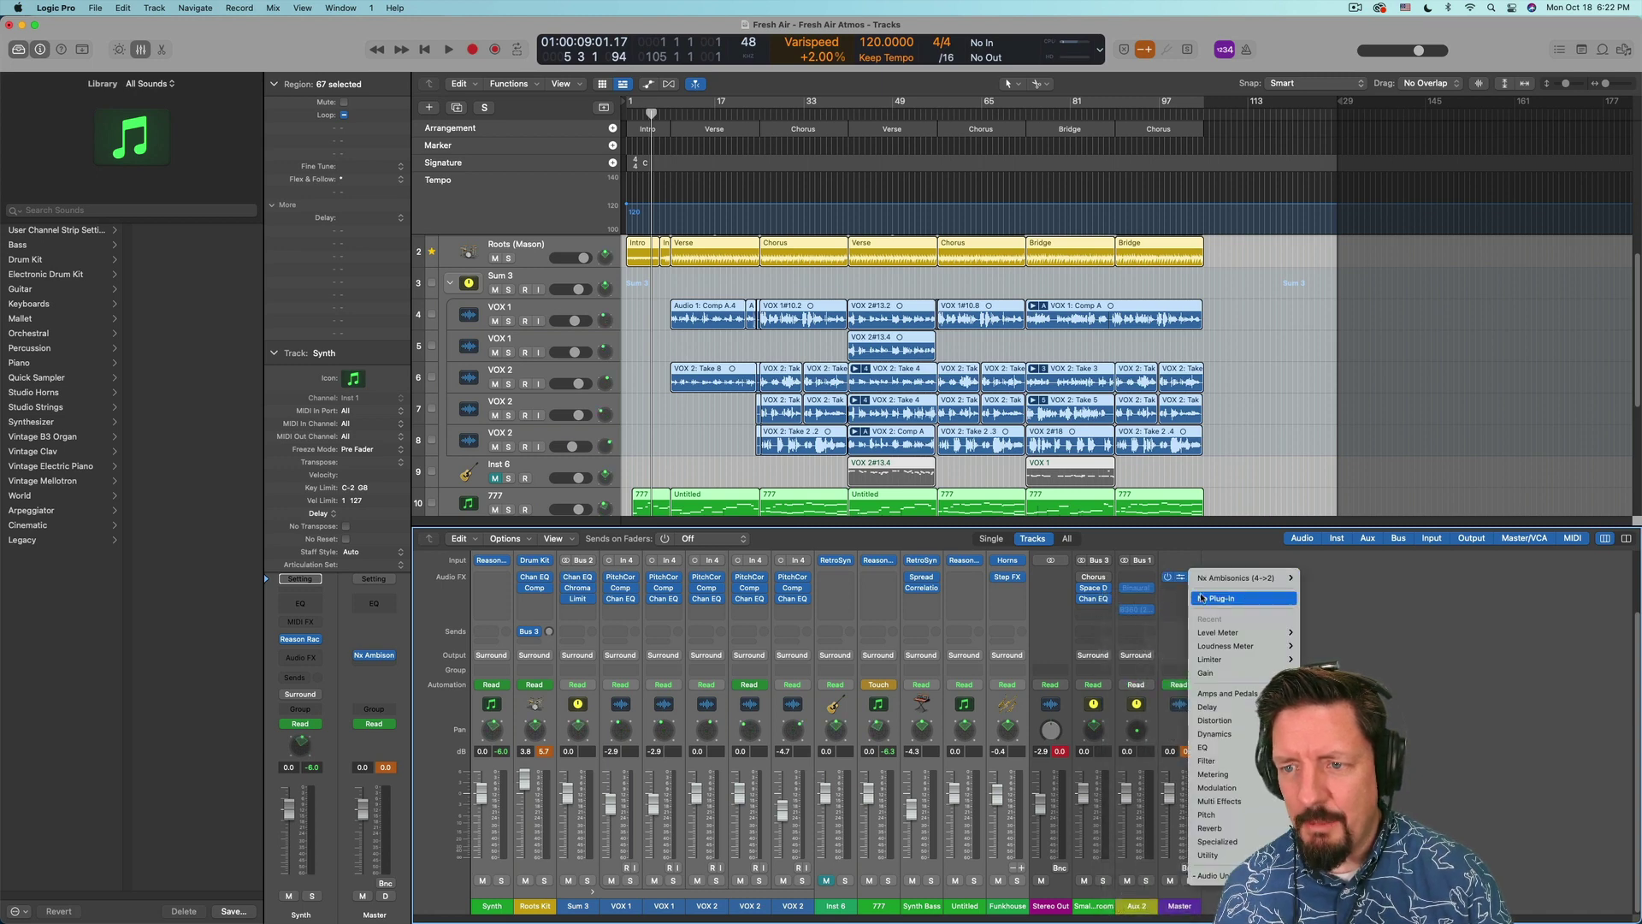
click(1194, 599)
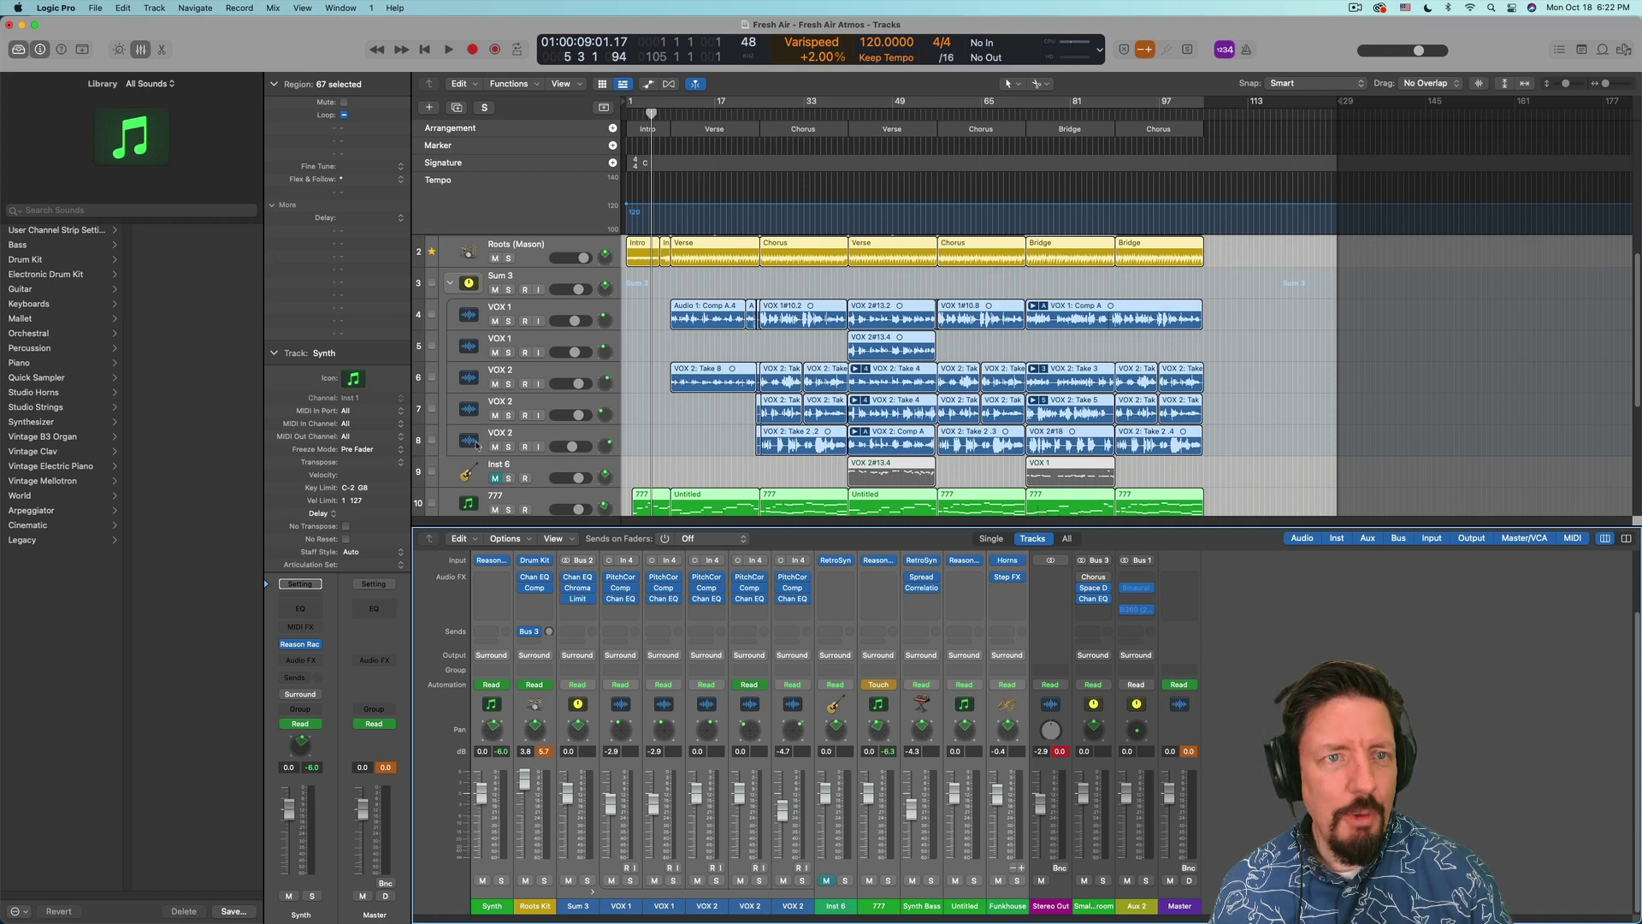
Examine the audio device preferences, including output device and I/O buffer size, and close them unchanged
click(96, 8)
mouse_move(56, 8)
mouse_move(128, 48)
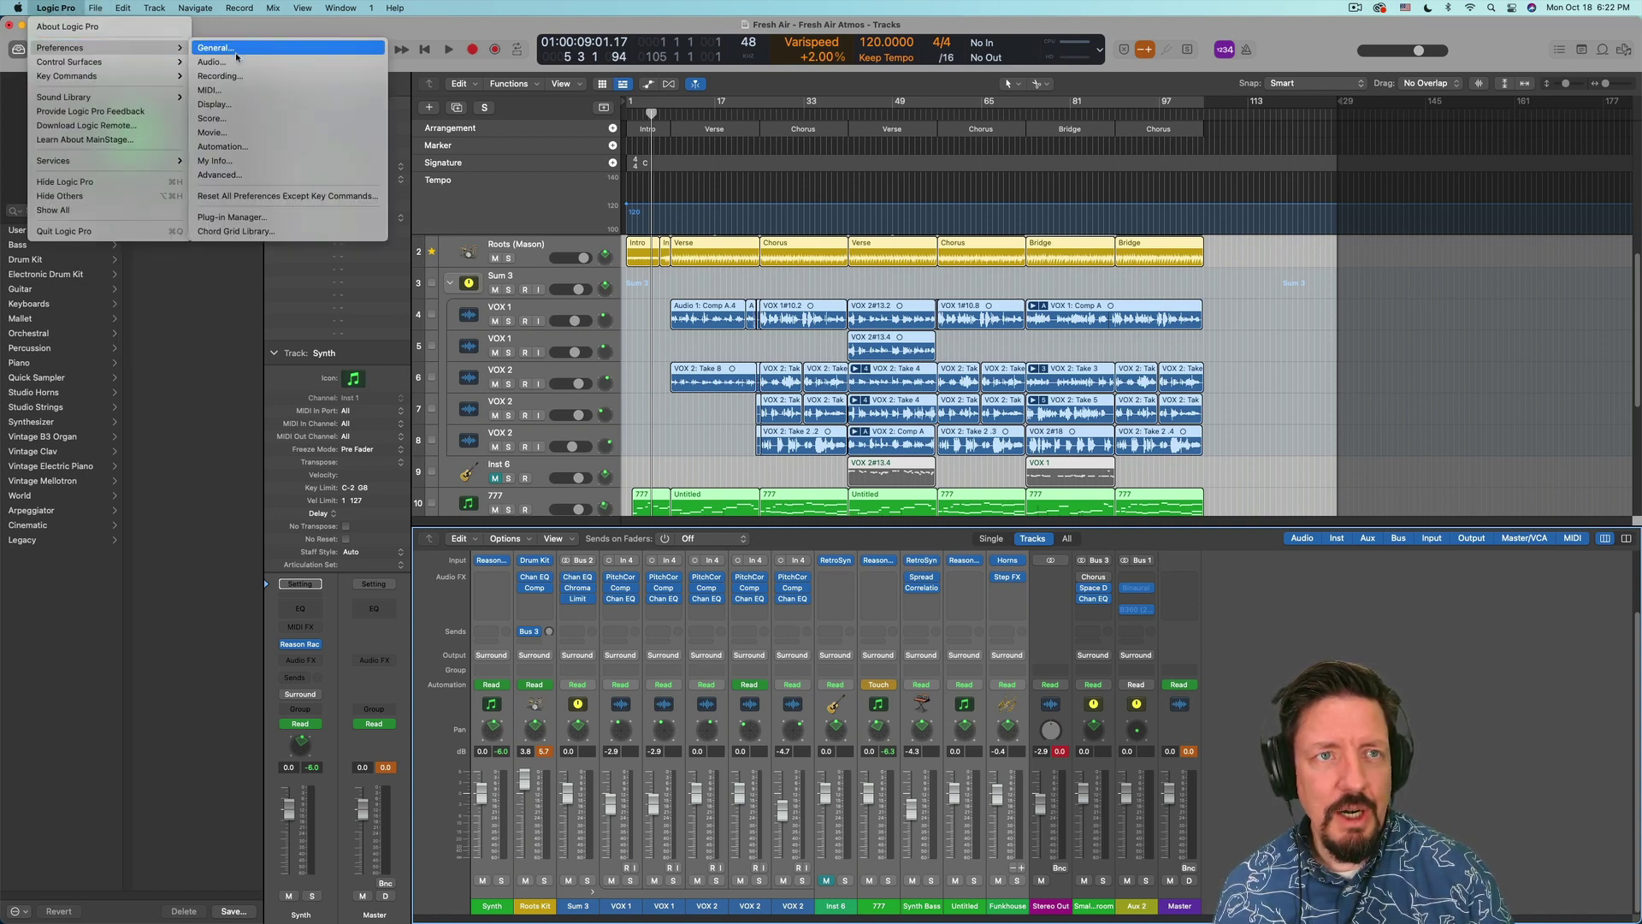
click(238, 64)
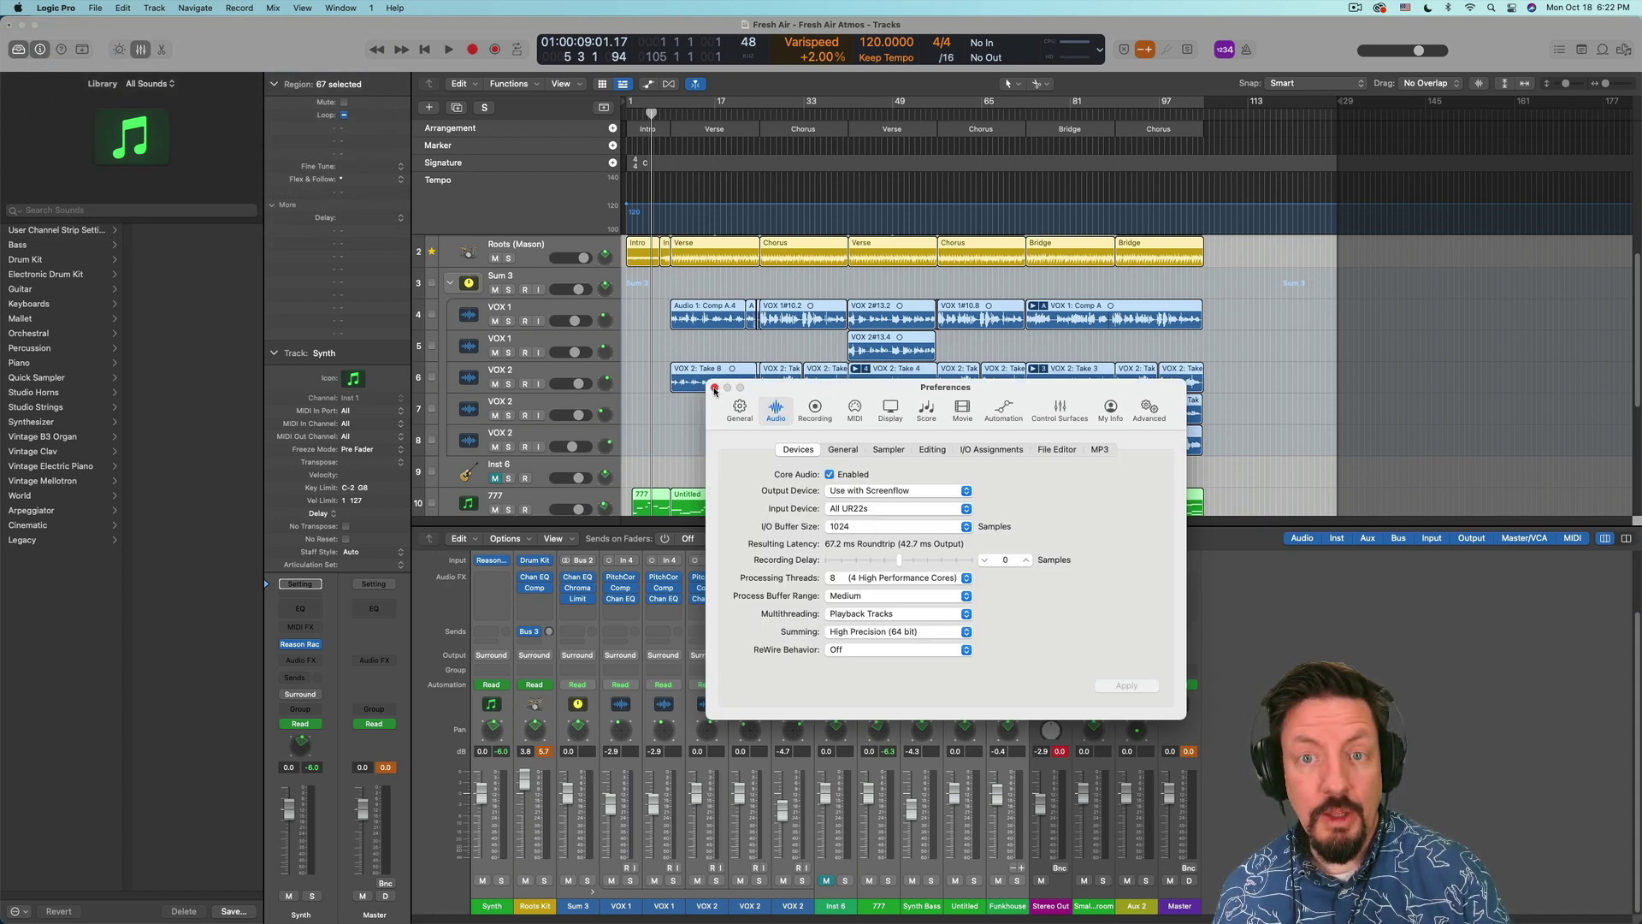
click(714, 388)
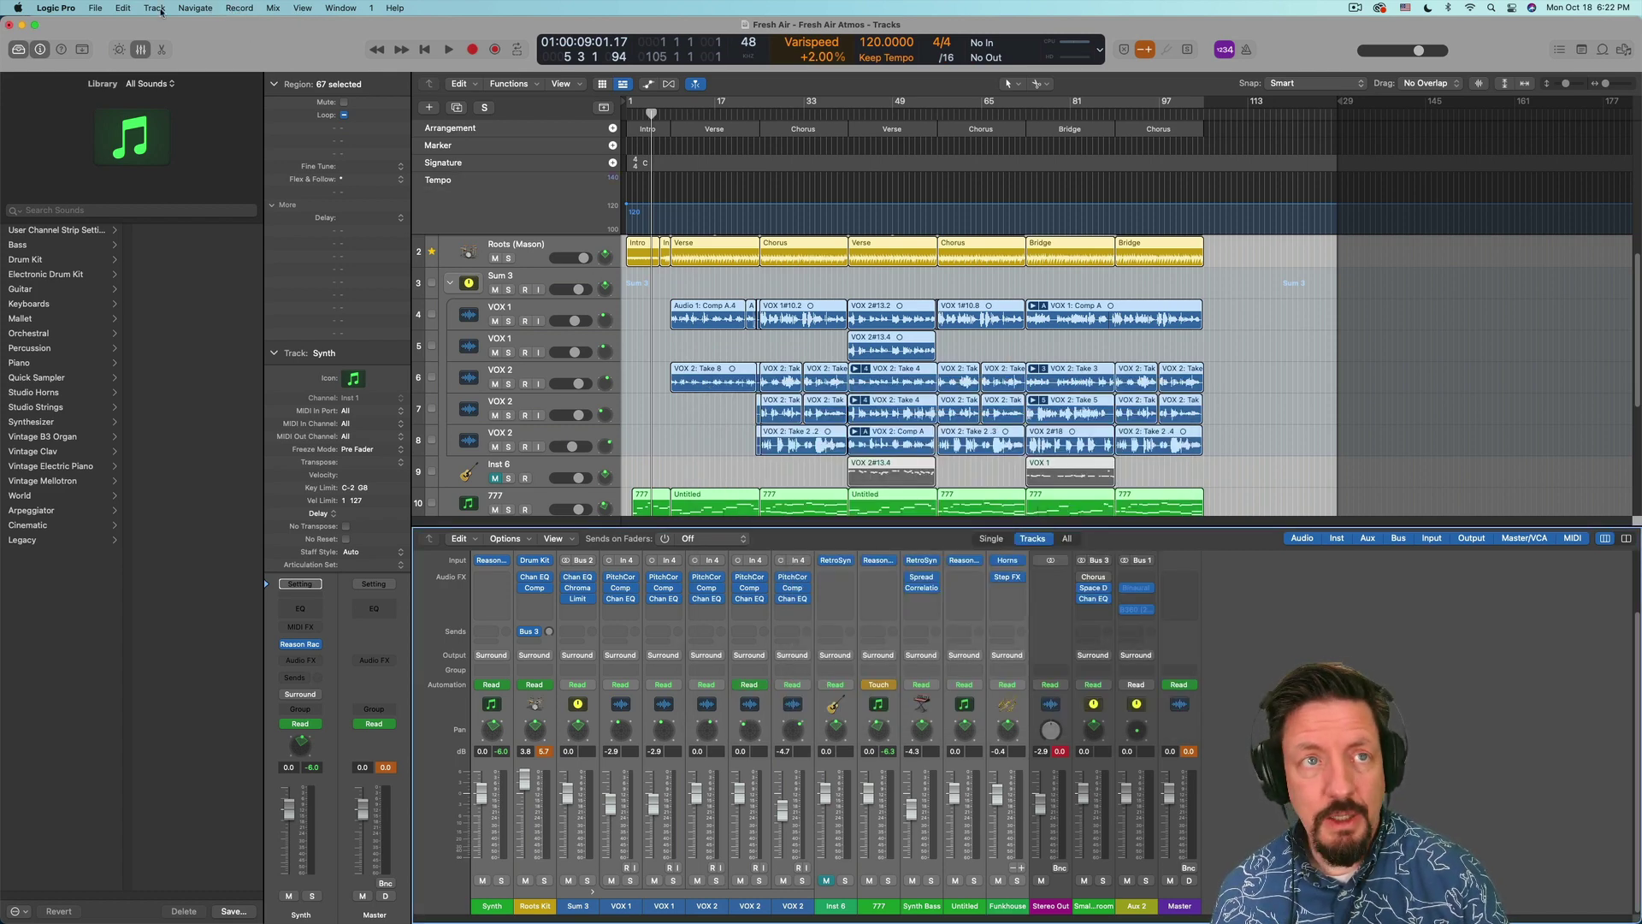
Set the project's Spatial Audio to Dolby Atmos and accept the conversion of the project and its surround plug-ins to 7.1.2
click(94, 8)
mouse_move(109, 231)
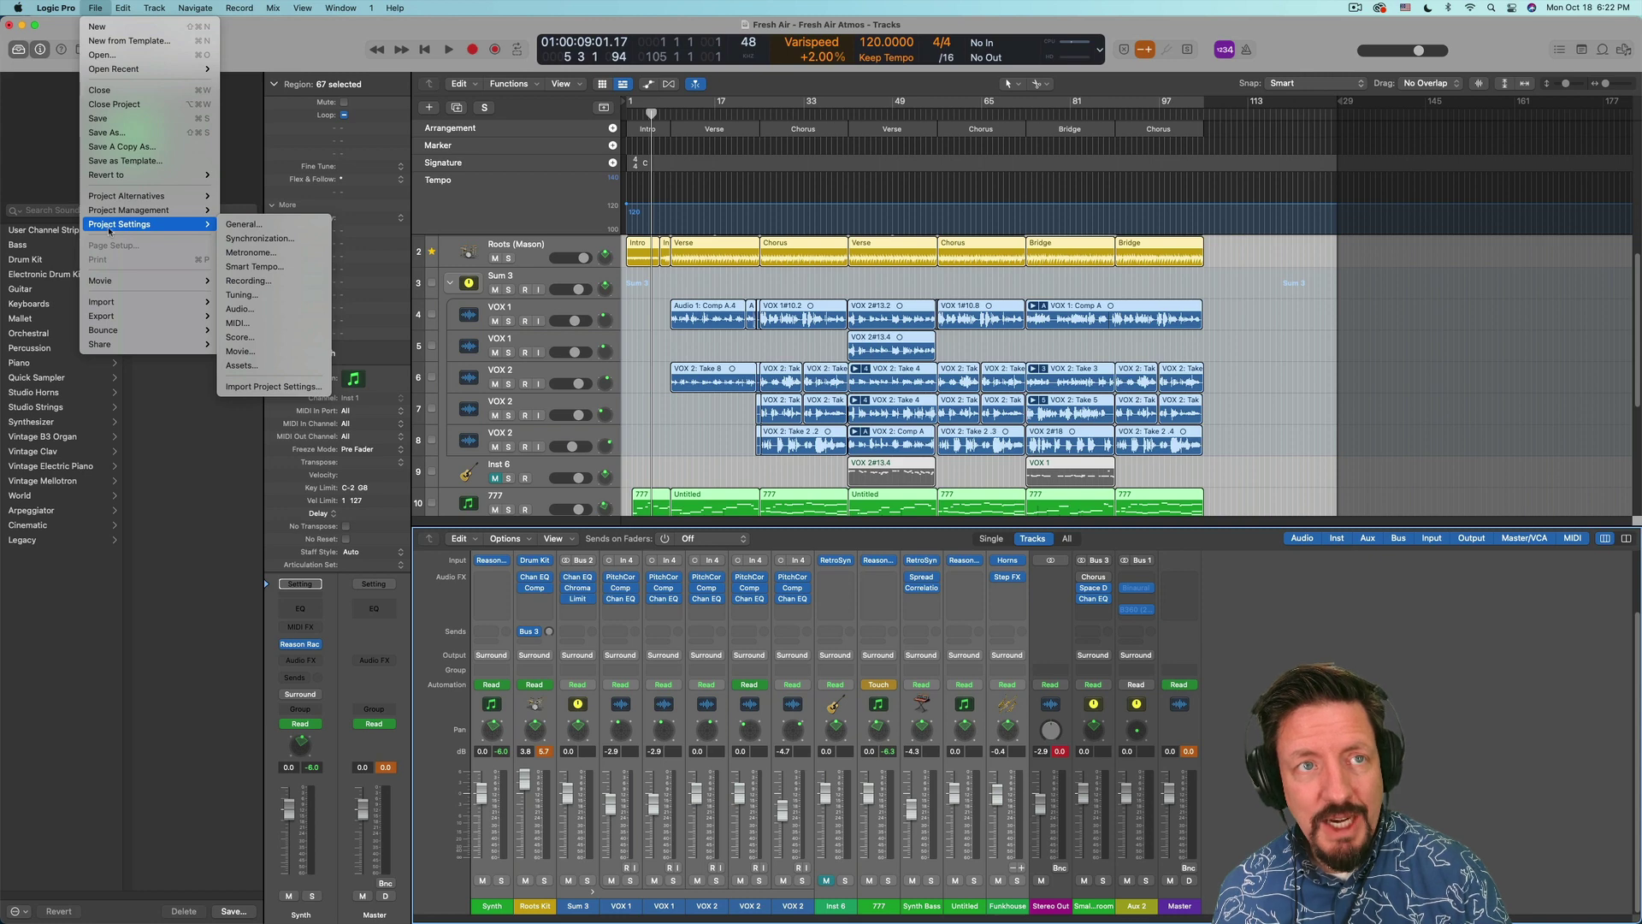
click(250, 309)
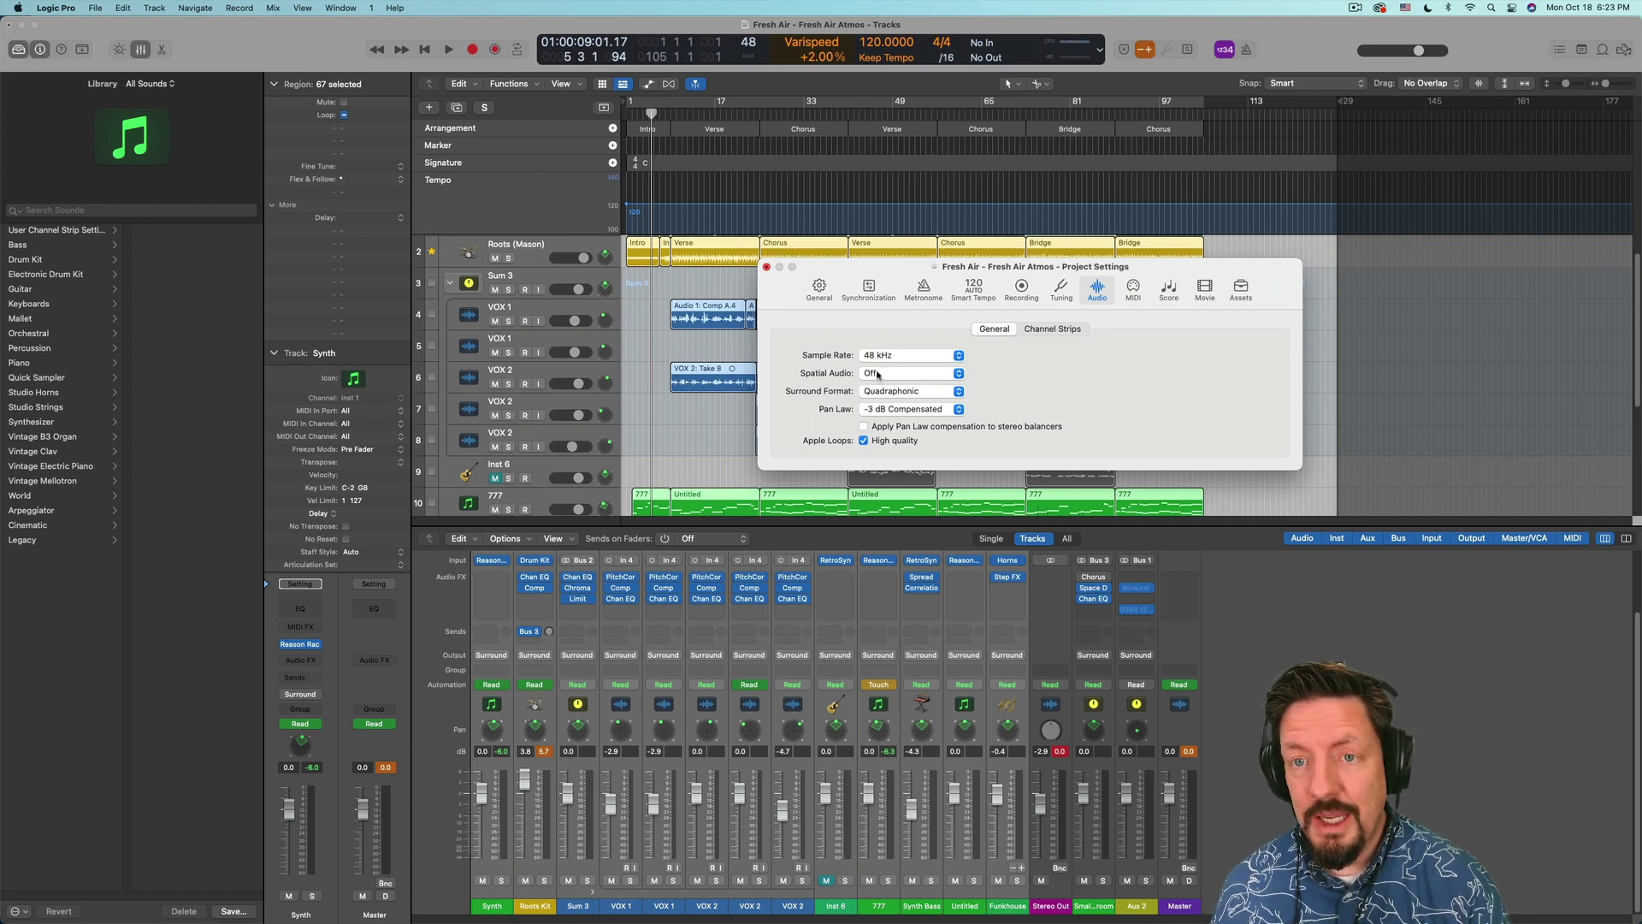
click(878, 375)
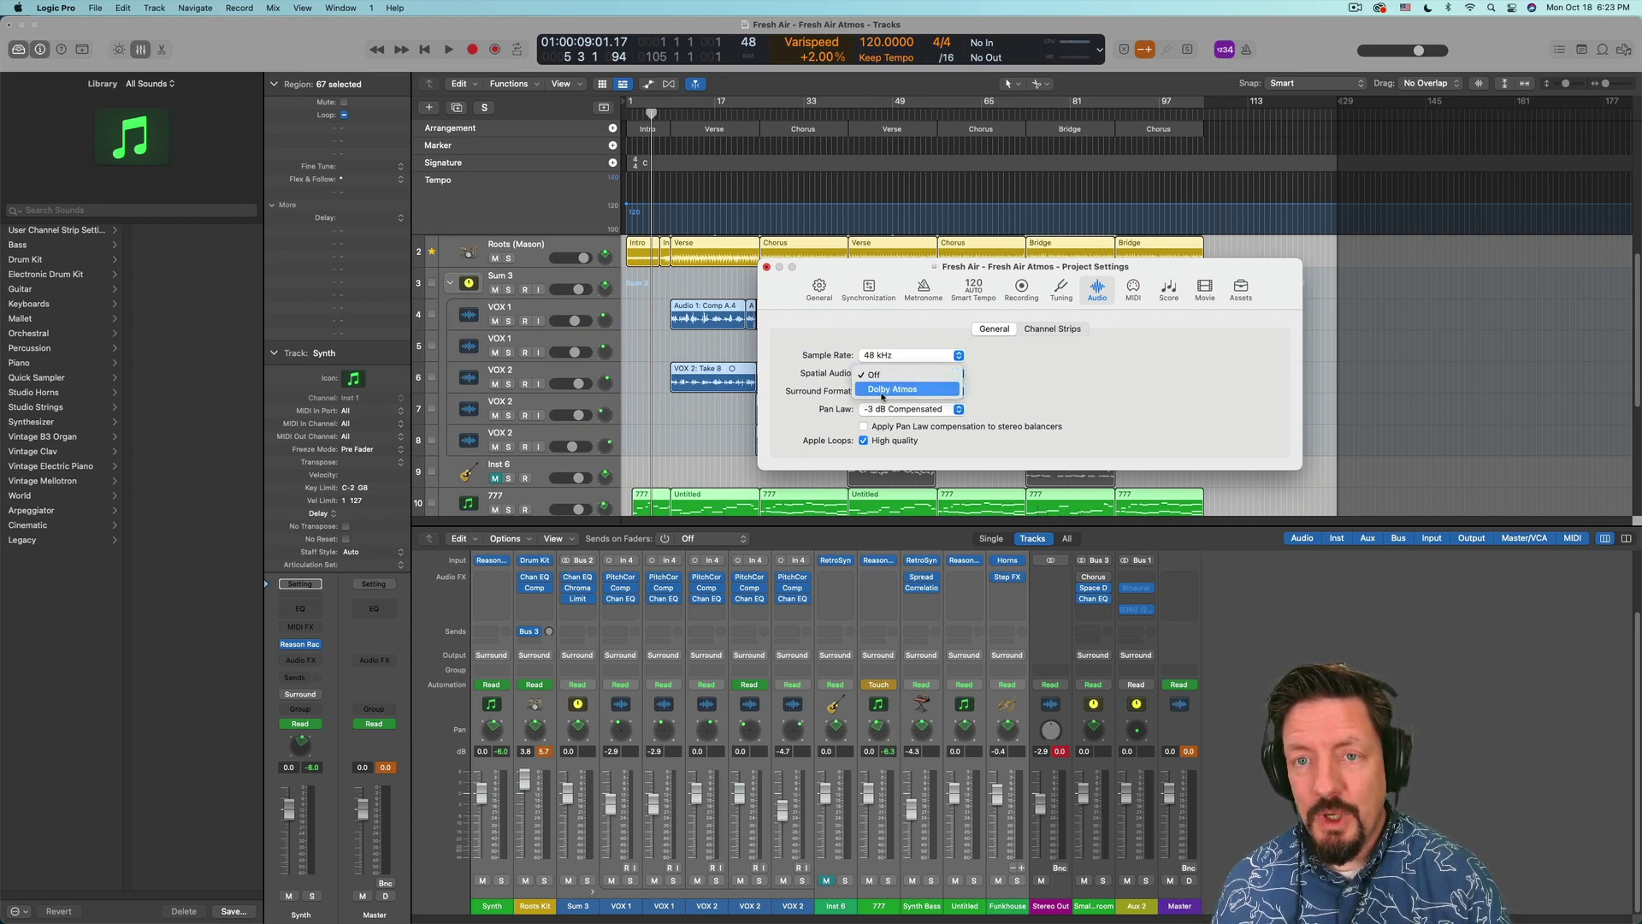
click(891, 390)
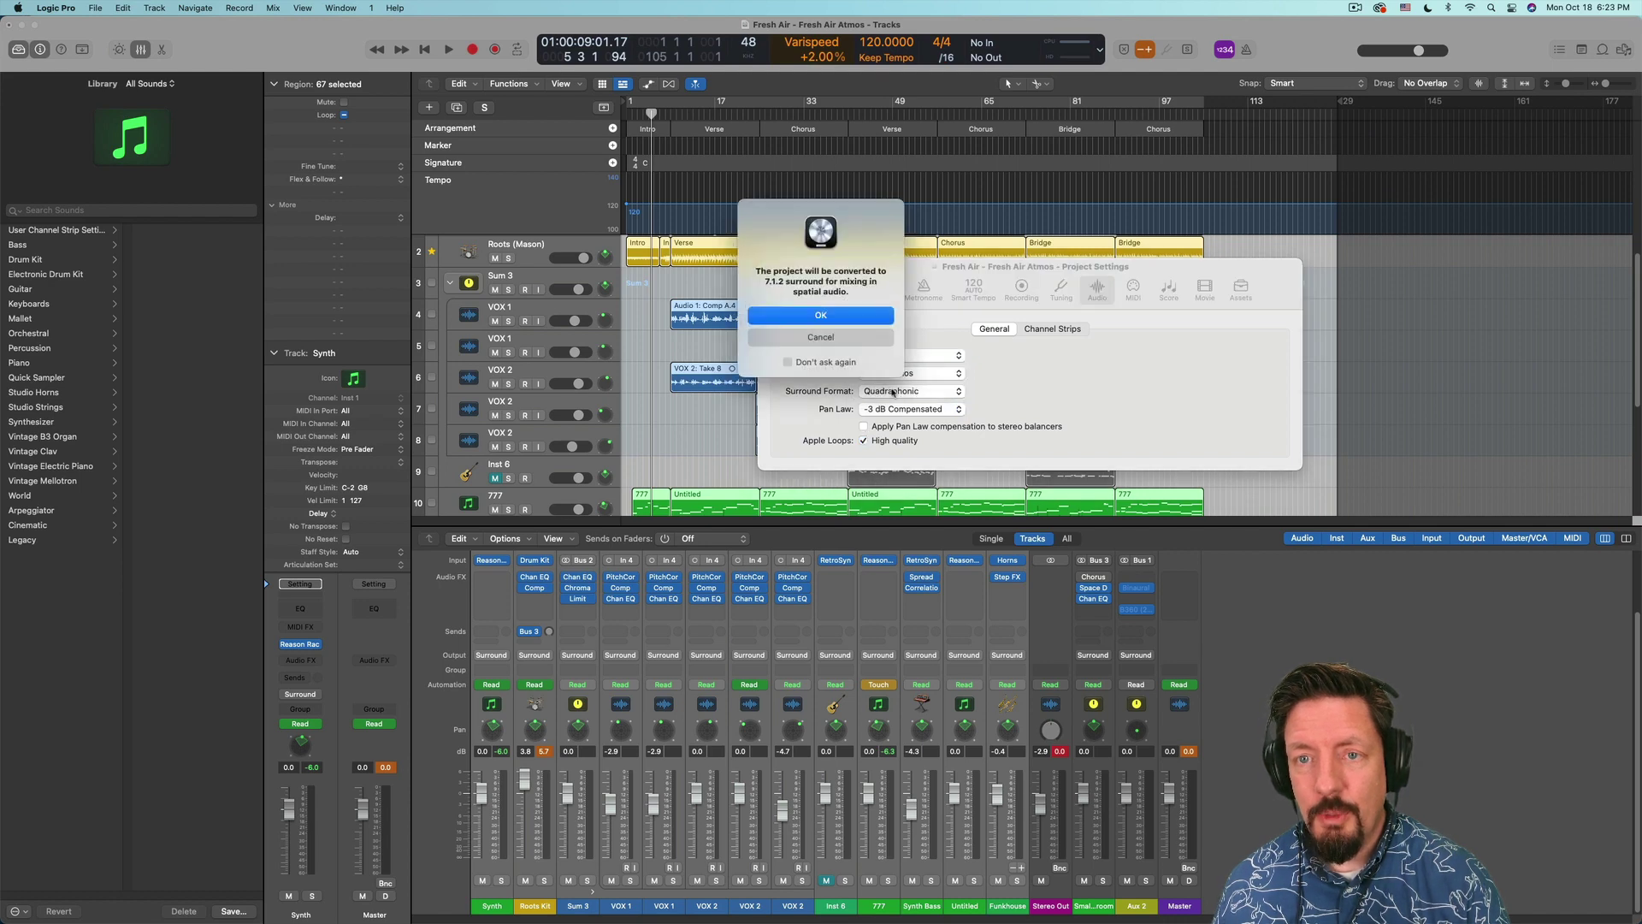
click(821, 316)
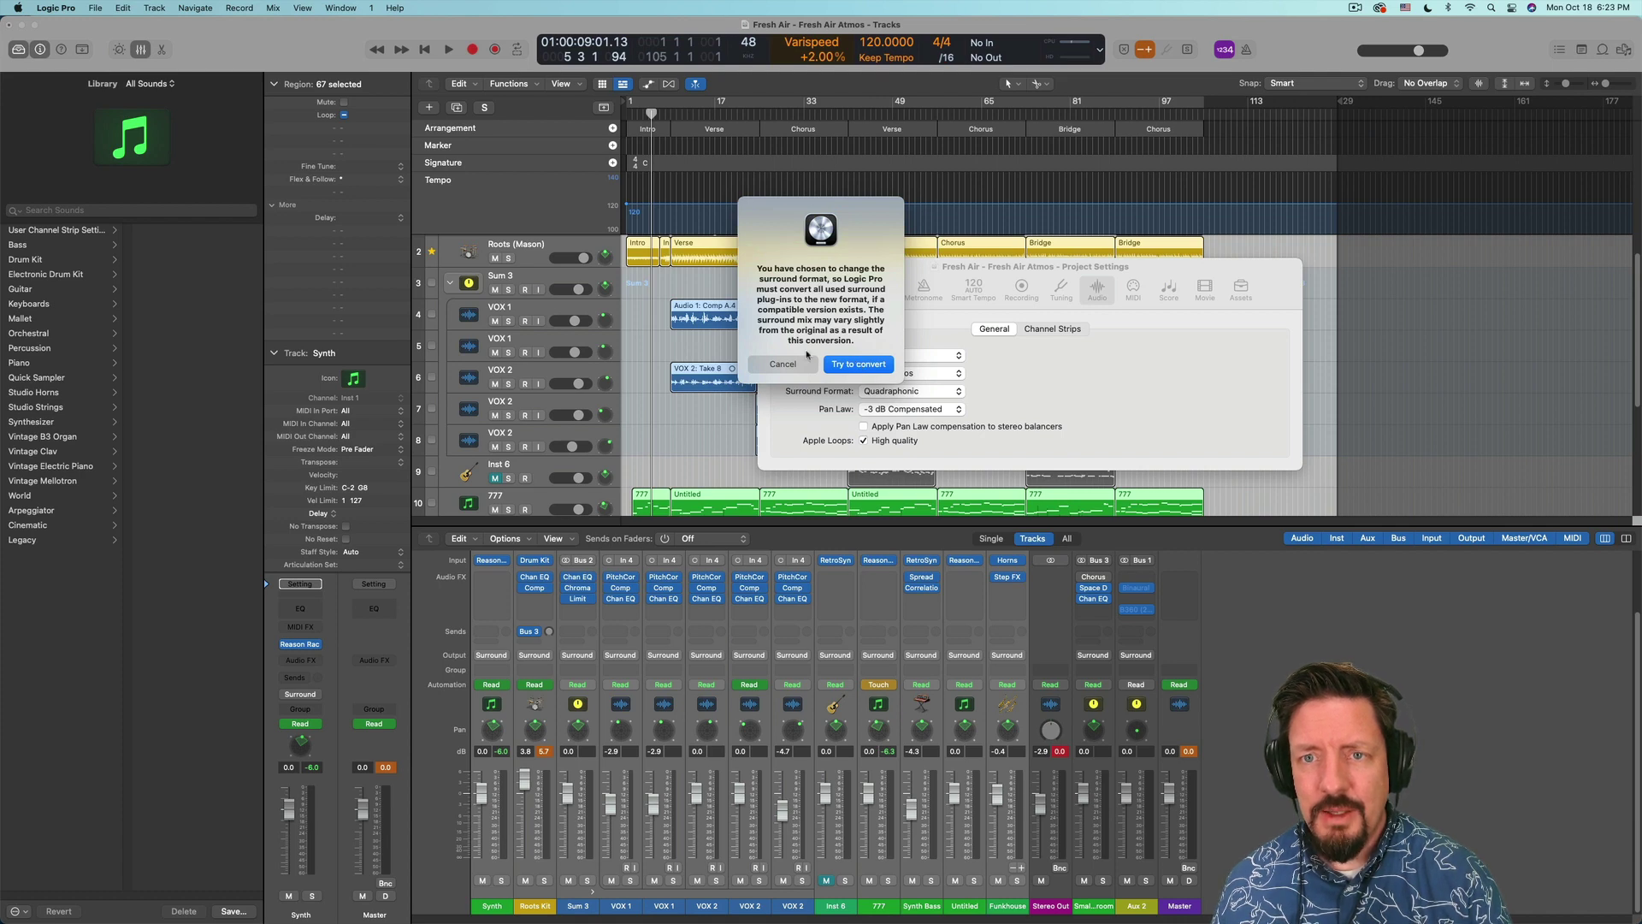
click(852, 366)
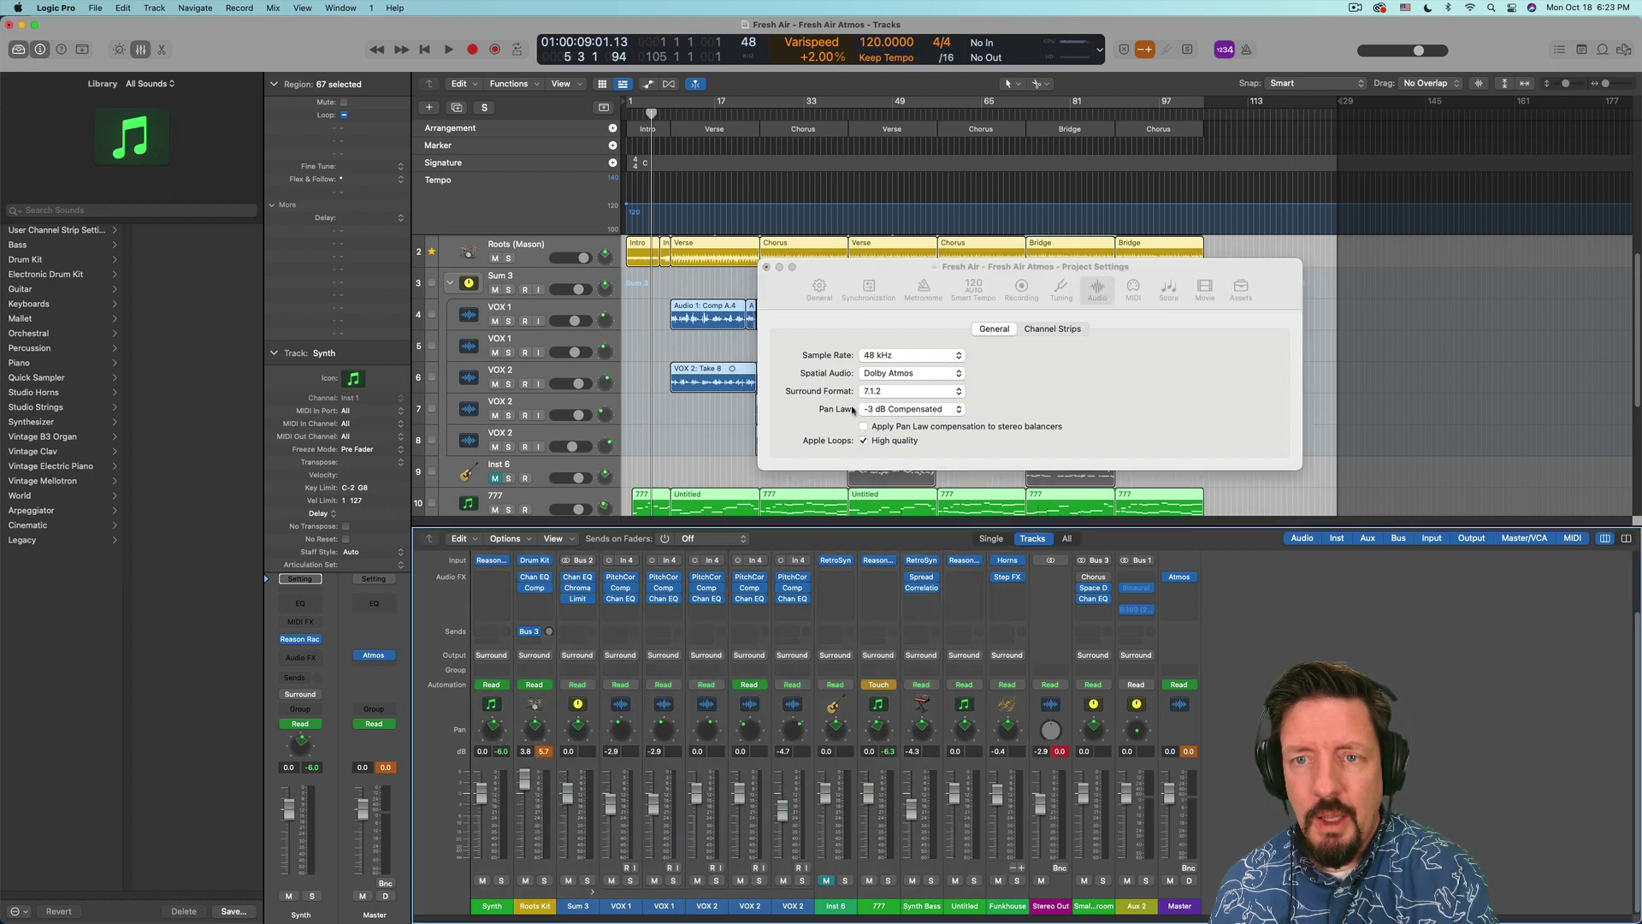
mouse_move(852, 410)
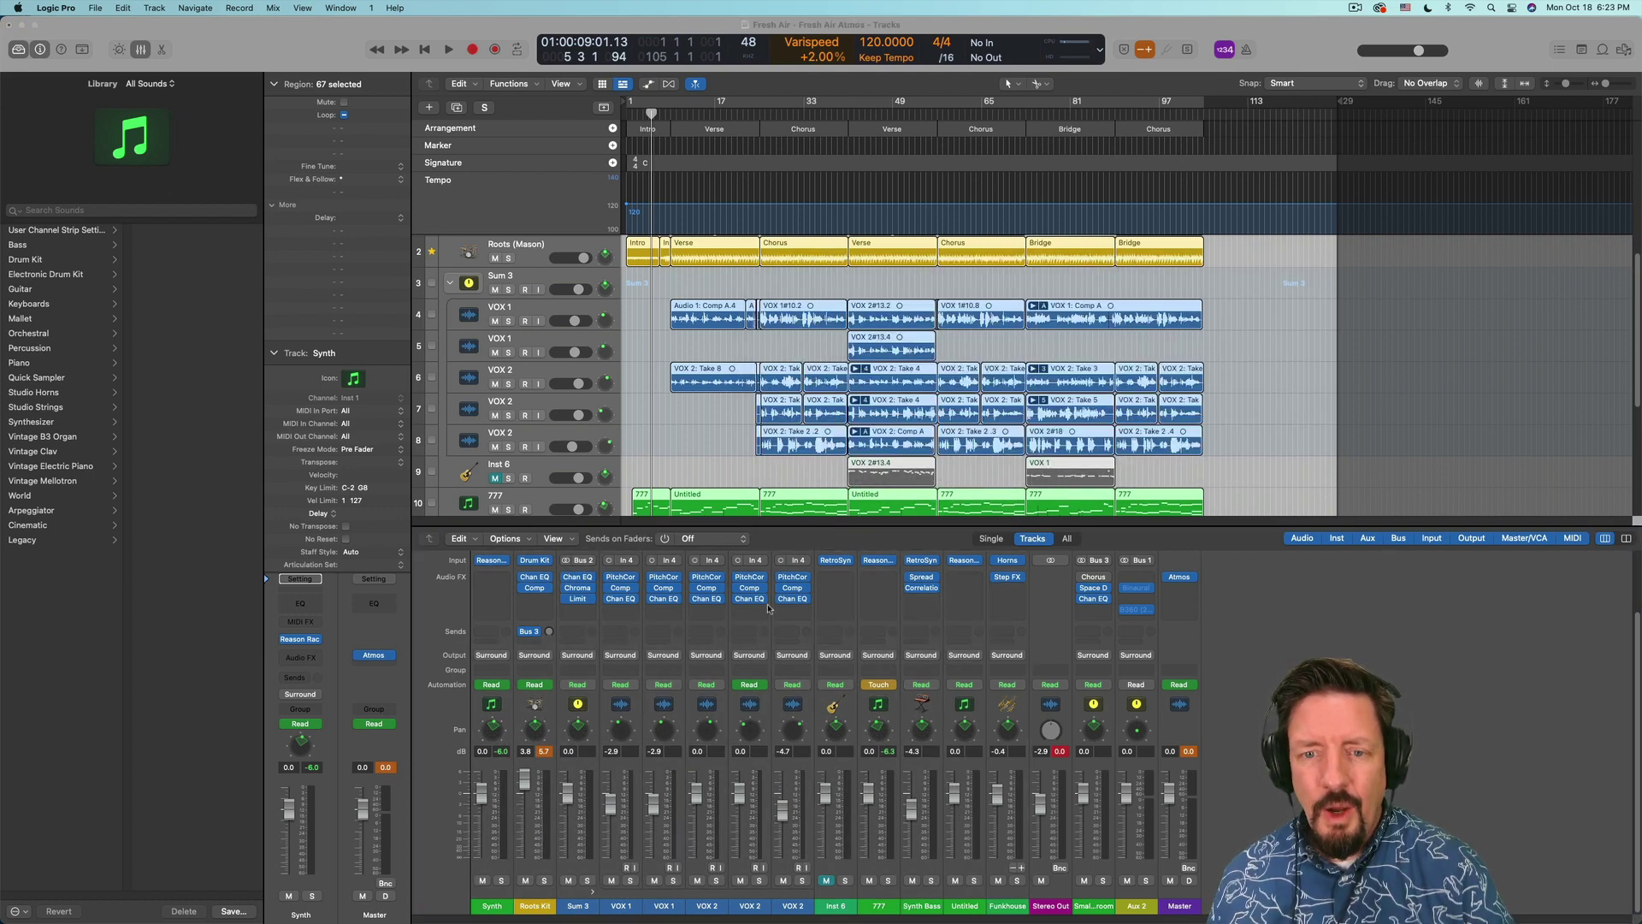
key(super+w)
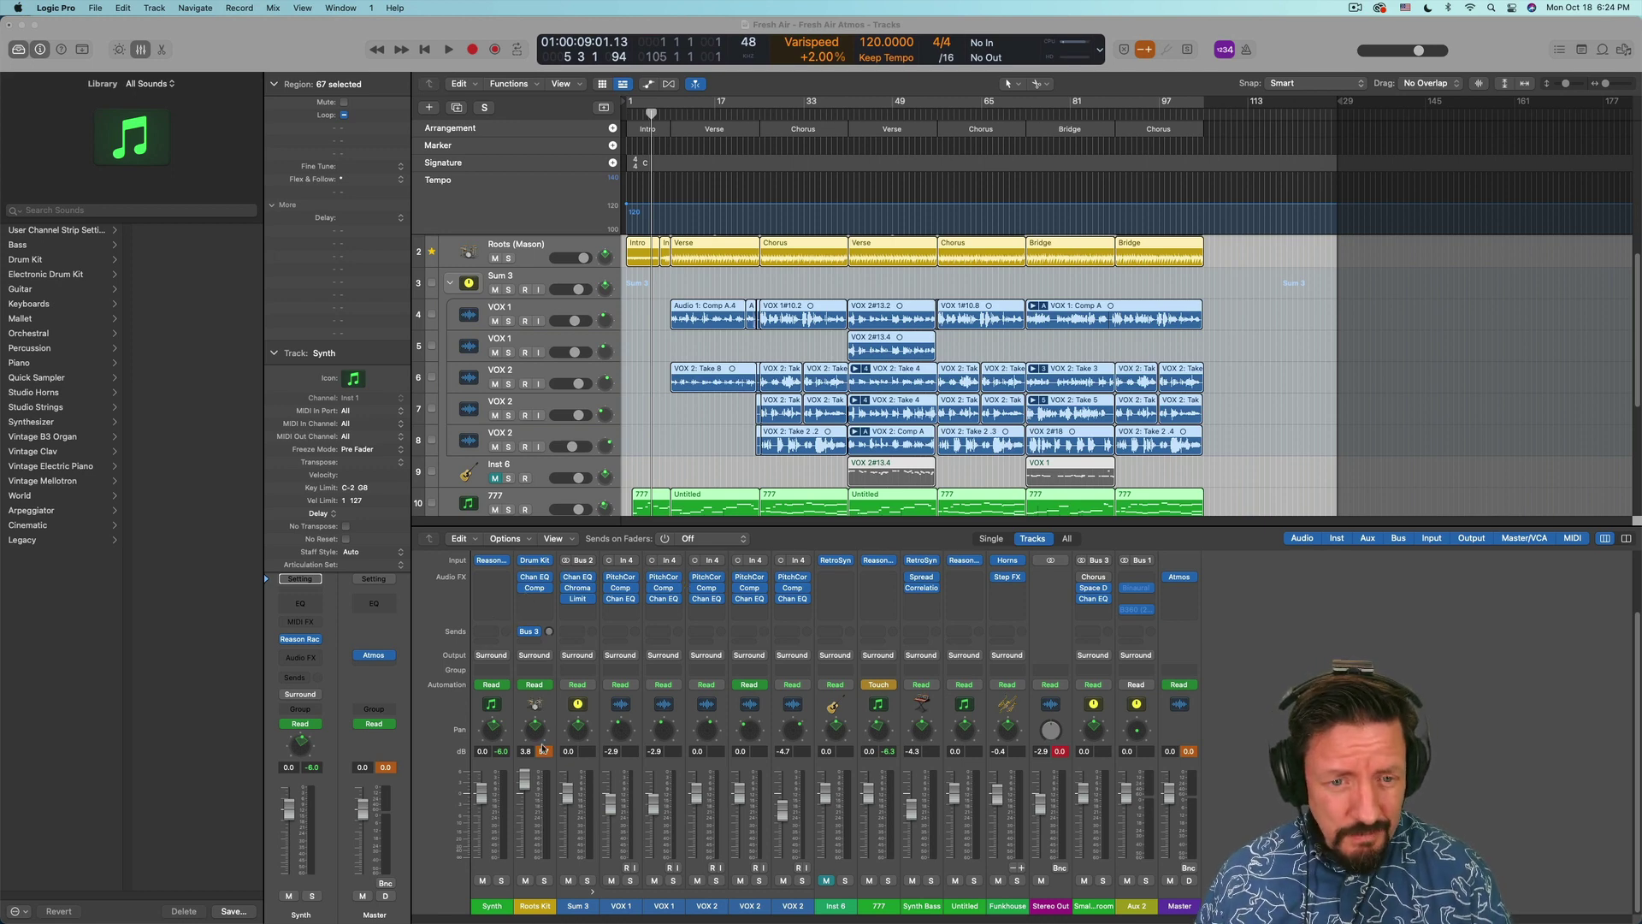
Solo the Synth channel and arrange its Surround Panner beside the Master channel's Dolby Atmos plug-in, closing the project settings
click(1179, 578)
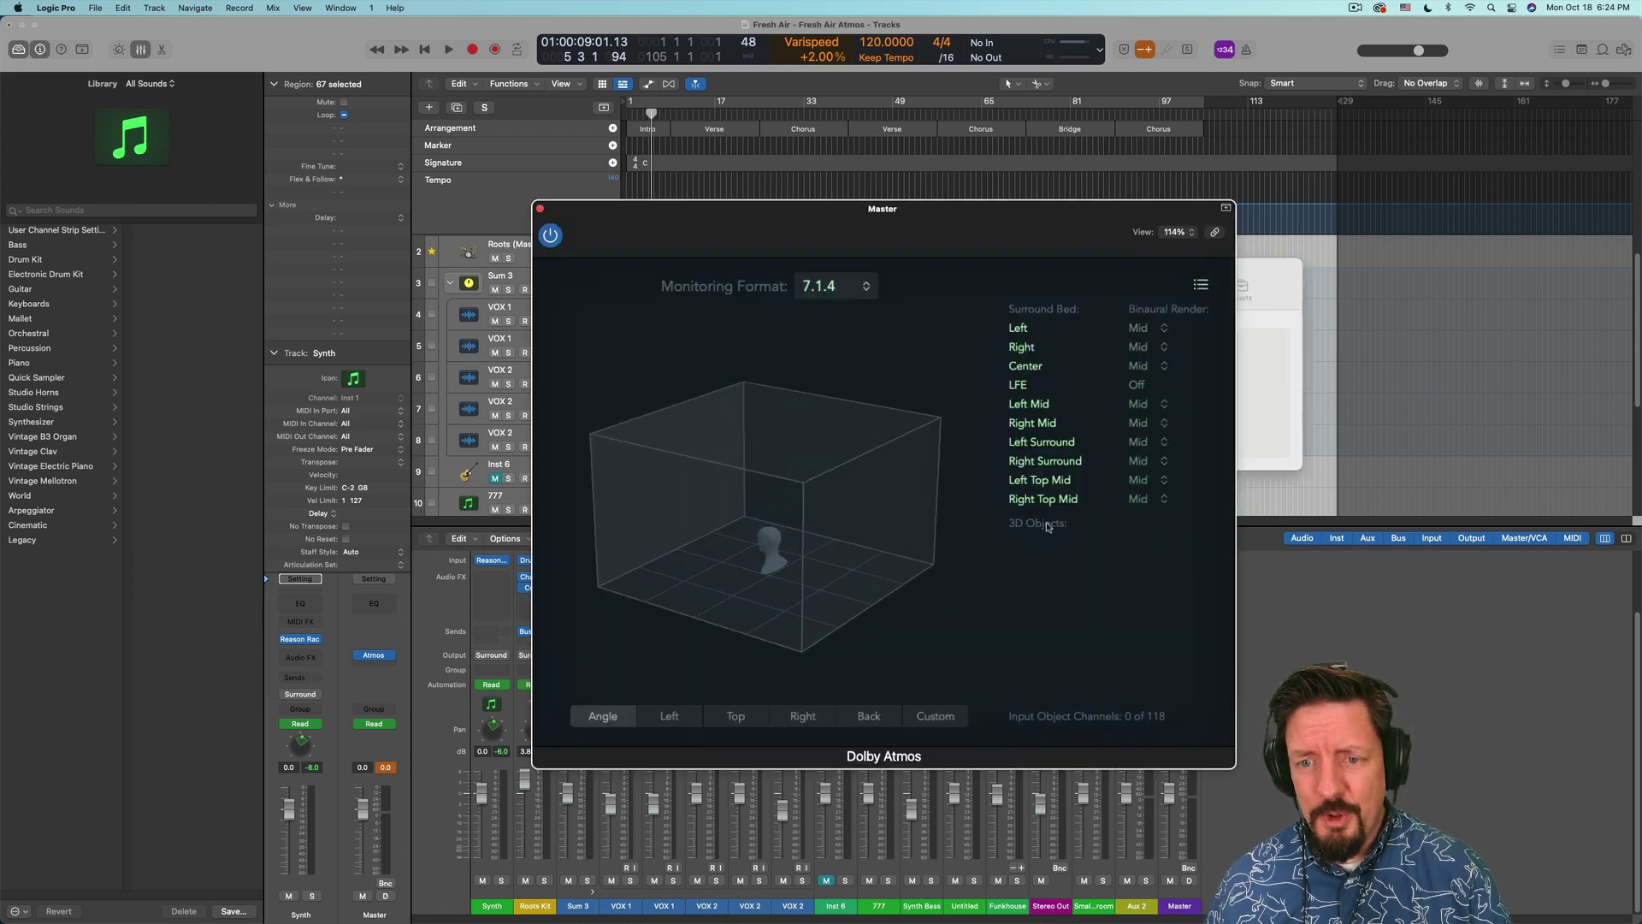
drag(912, 217, 1137, 187)
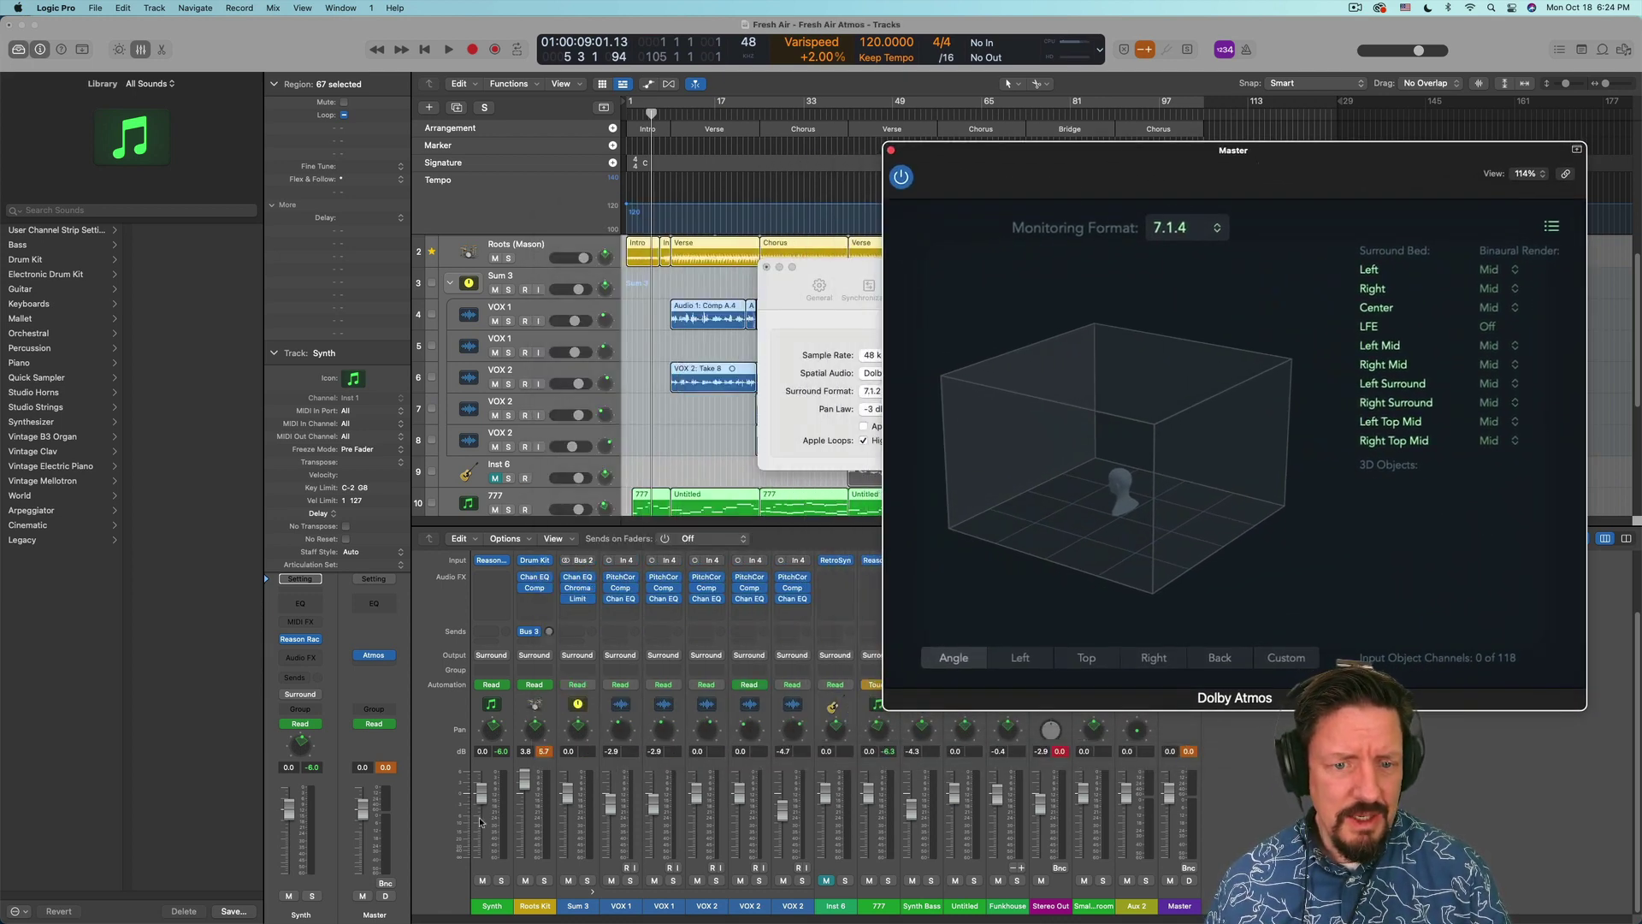
click(503, 881)
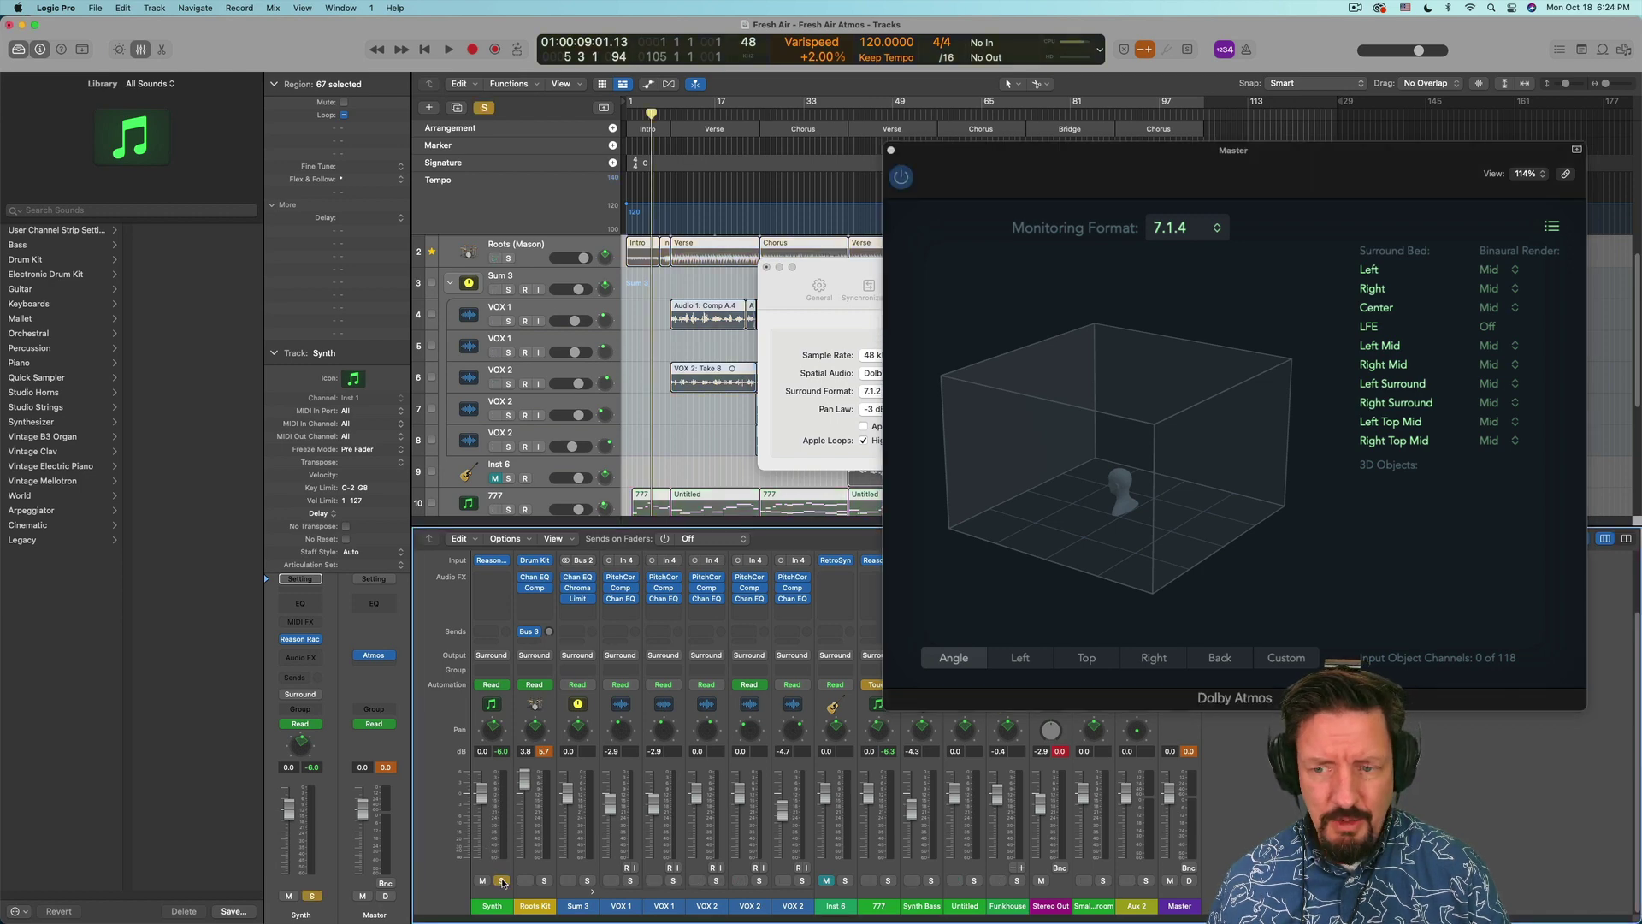
double_click(492, 729)
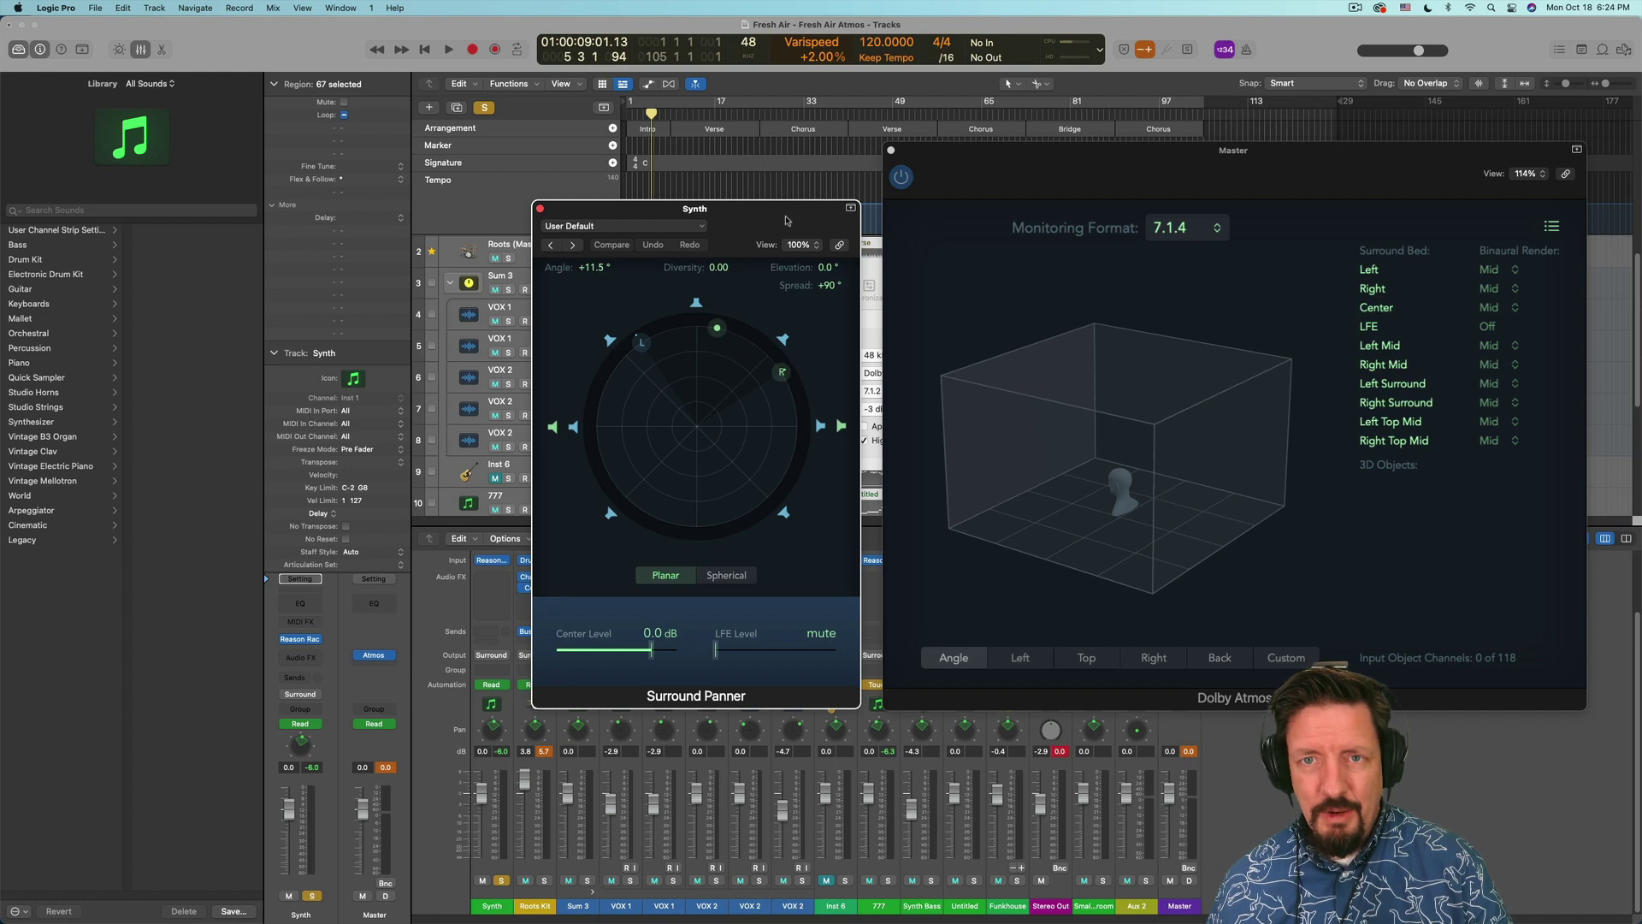
drag(787, 222, 649, 176)
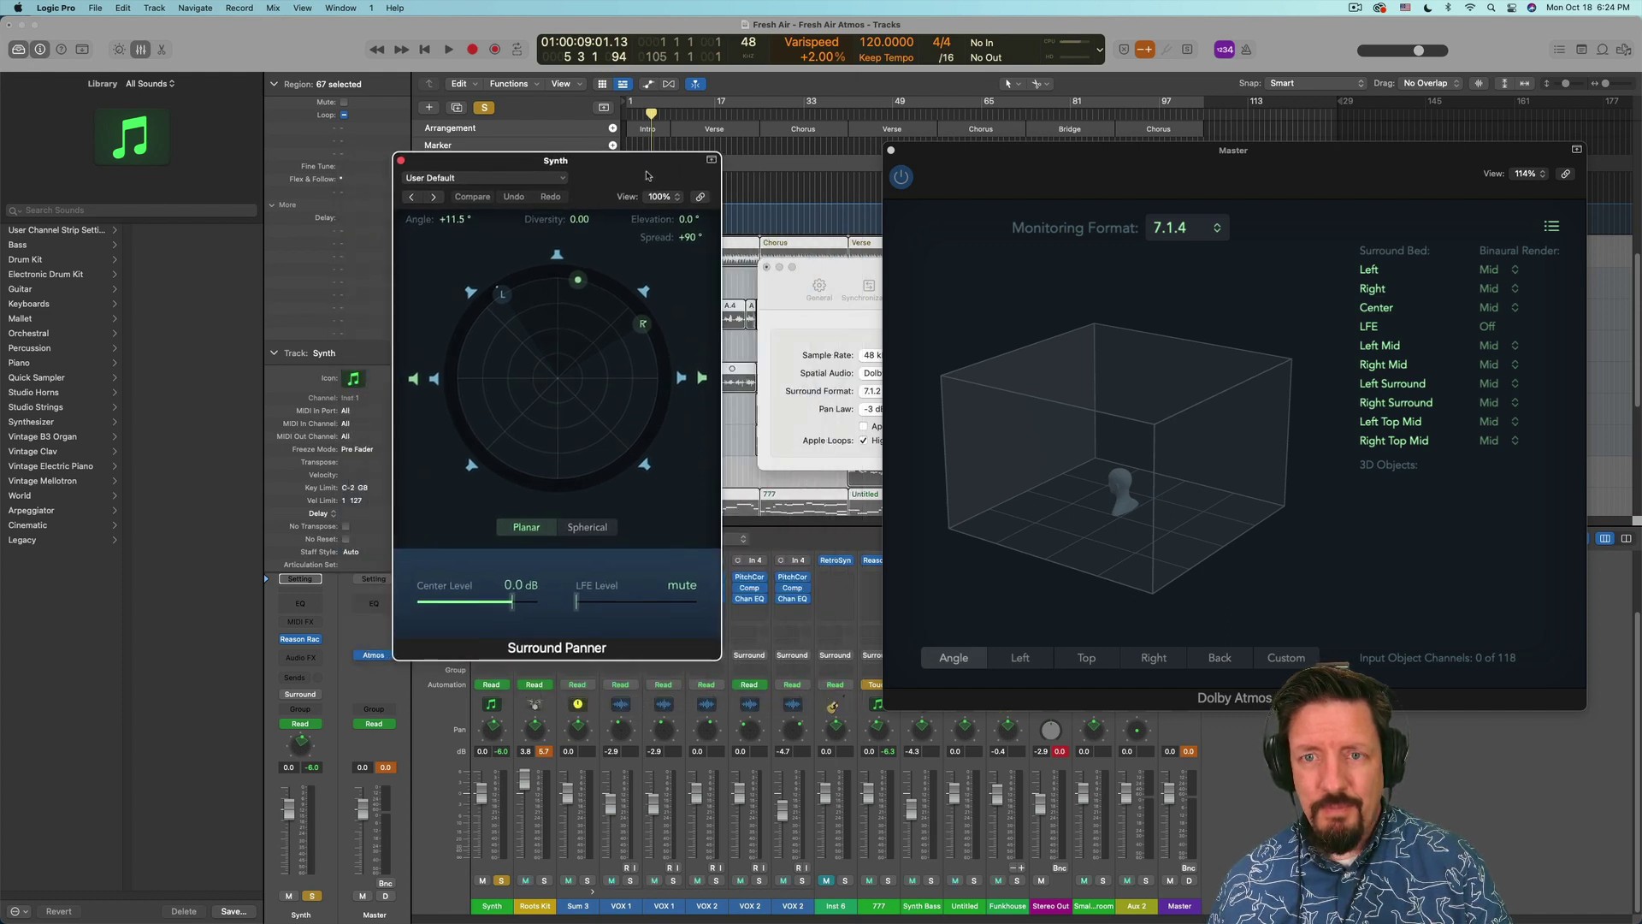
click(766, 266)
drag(1445, 191, 1384, 202)
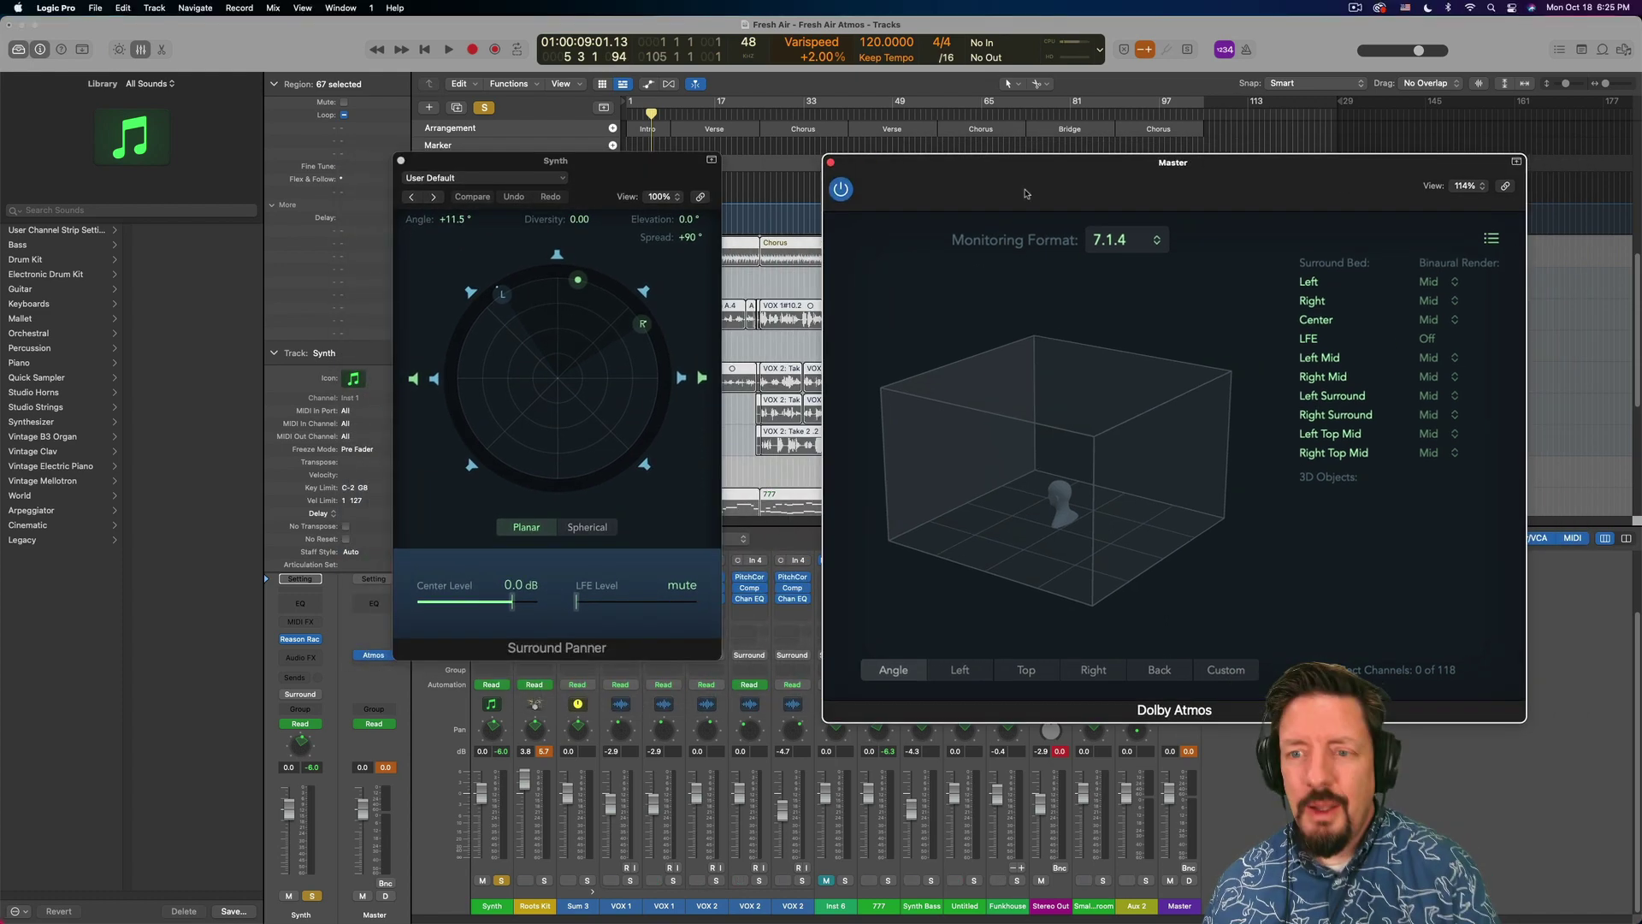
Set the Dolby Atmos plug-in's monitoring format to Binaural
click(1127, 242)
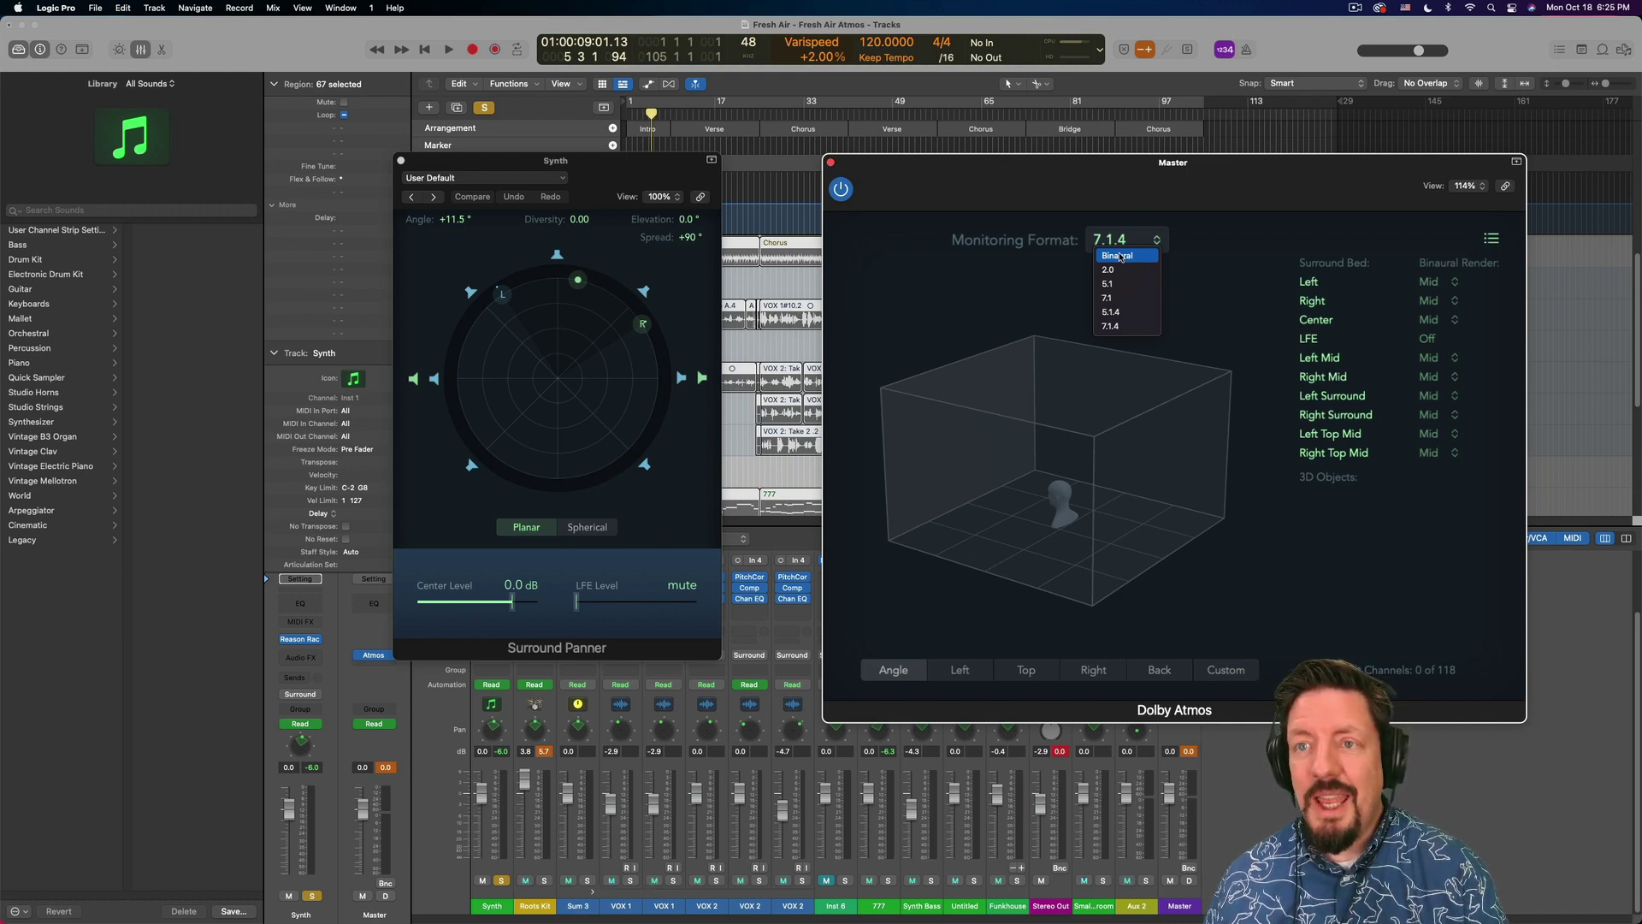
click(1119, 256)
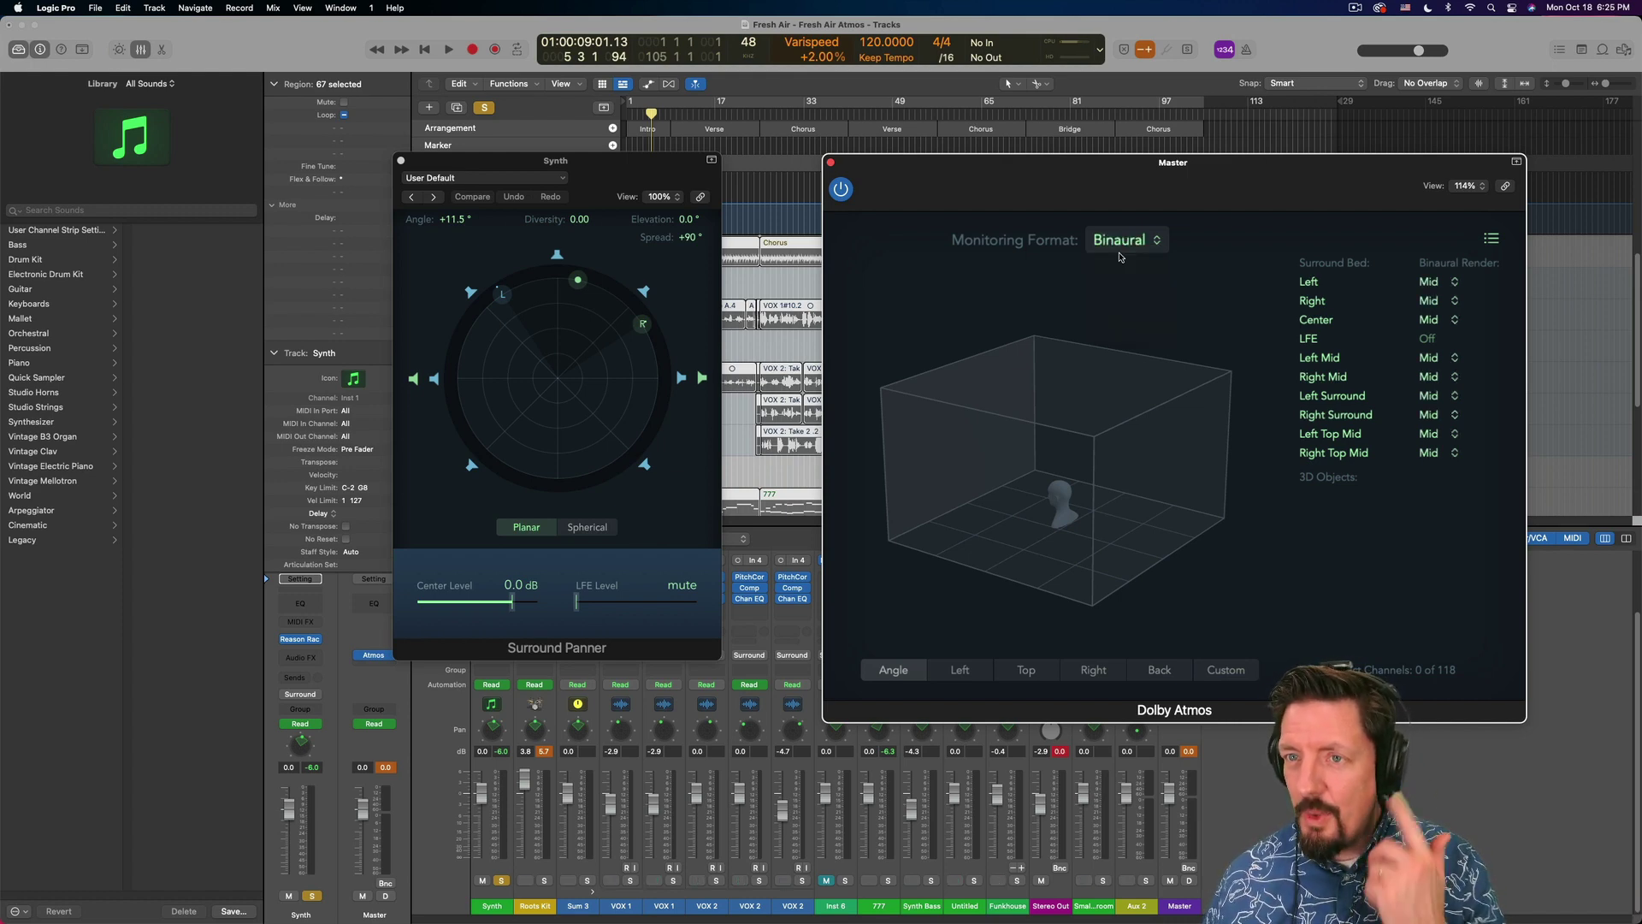
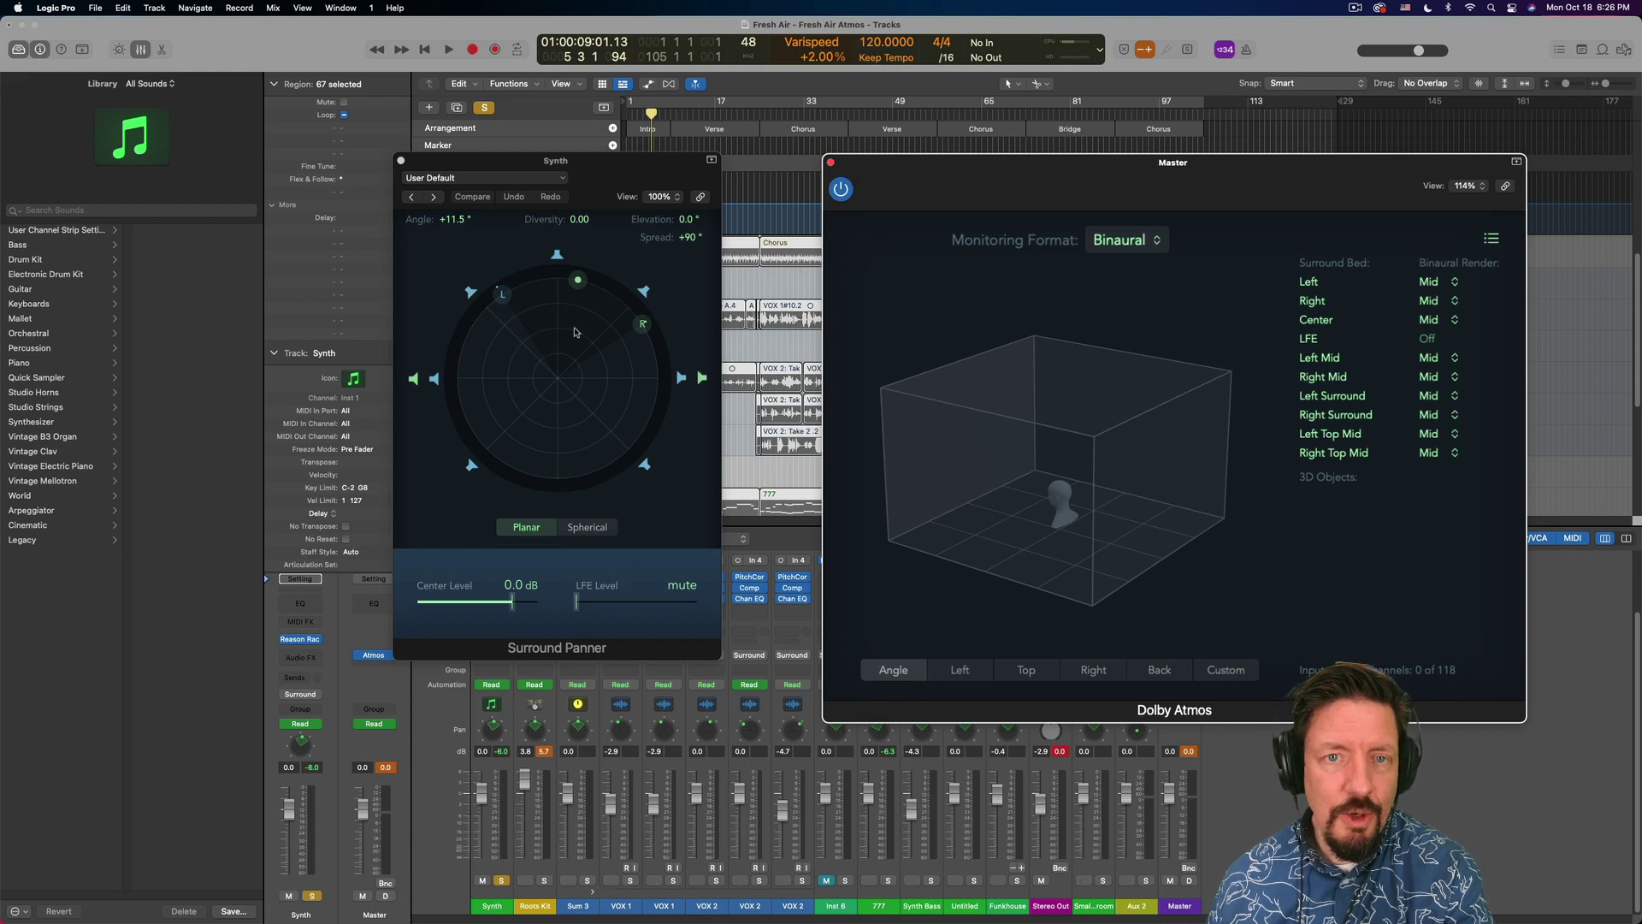
Audition the soloed Synth while circling it in its Surround Panner, leave it at about +111.5° with 0.08 diversity, and close the panner
key(space)
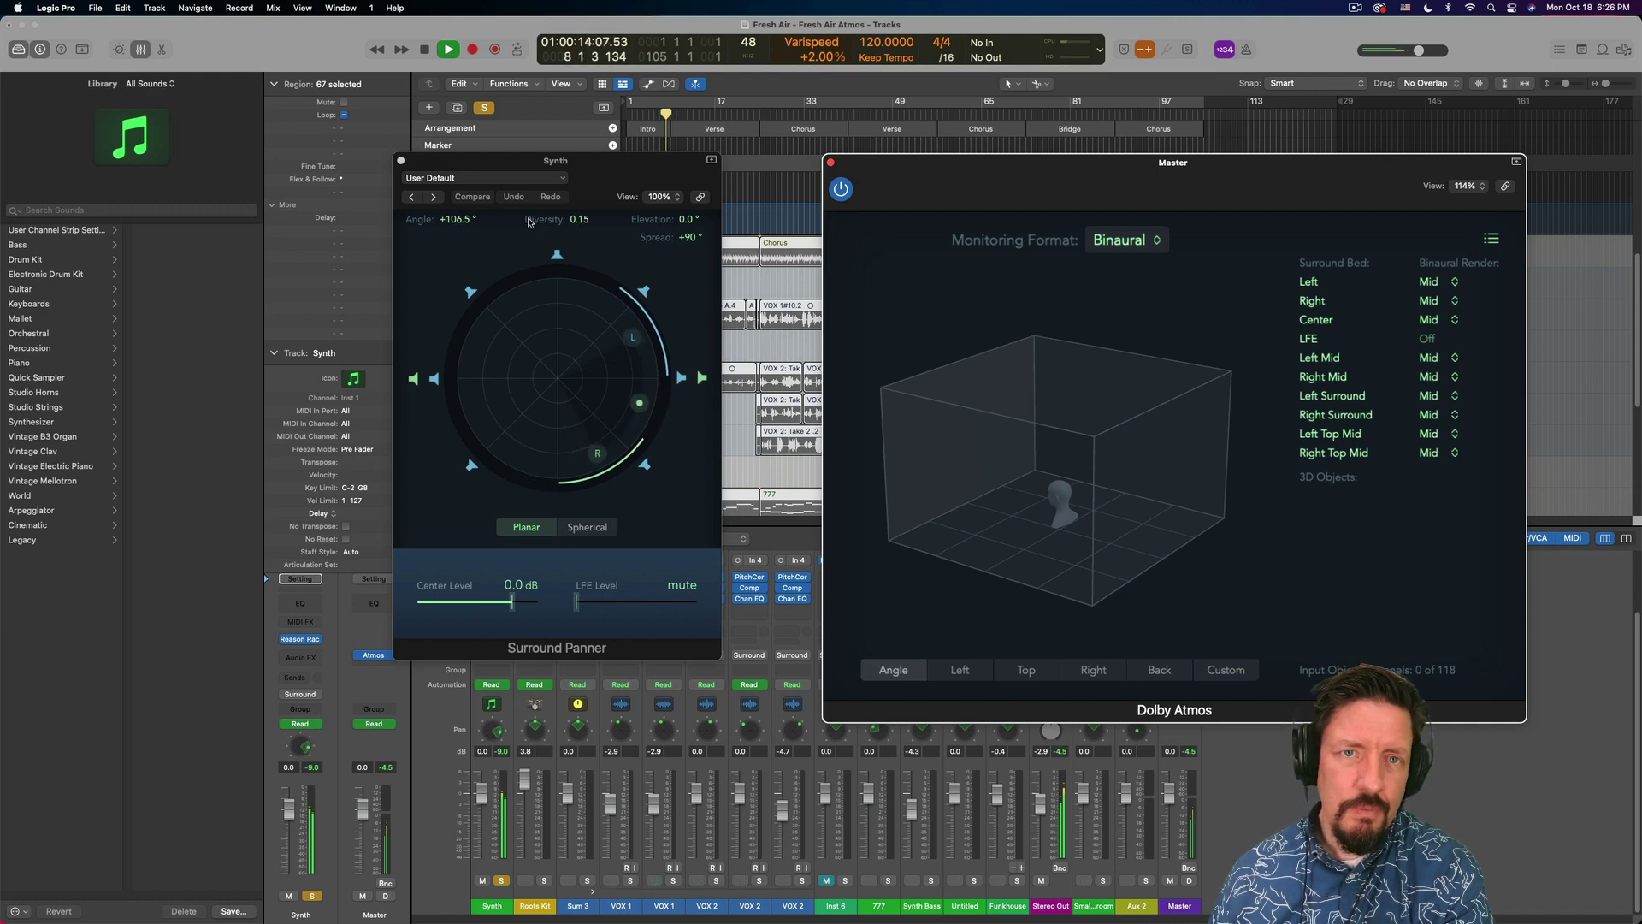
mouse_move(546, 180)
mouse_down()
mouse_move(450, 192)
mouse_move(543, 184)
mouse_up()
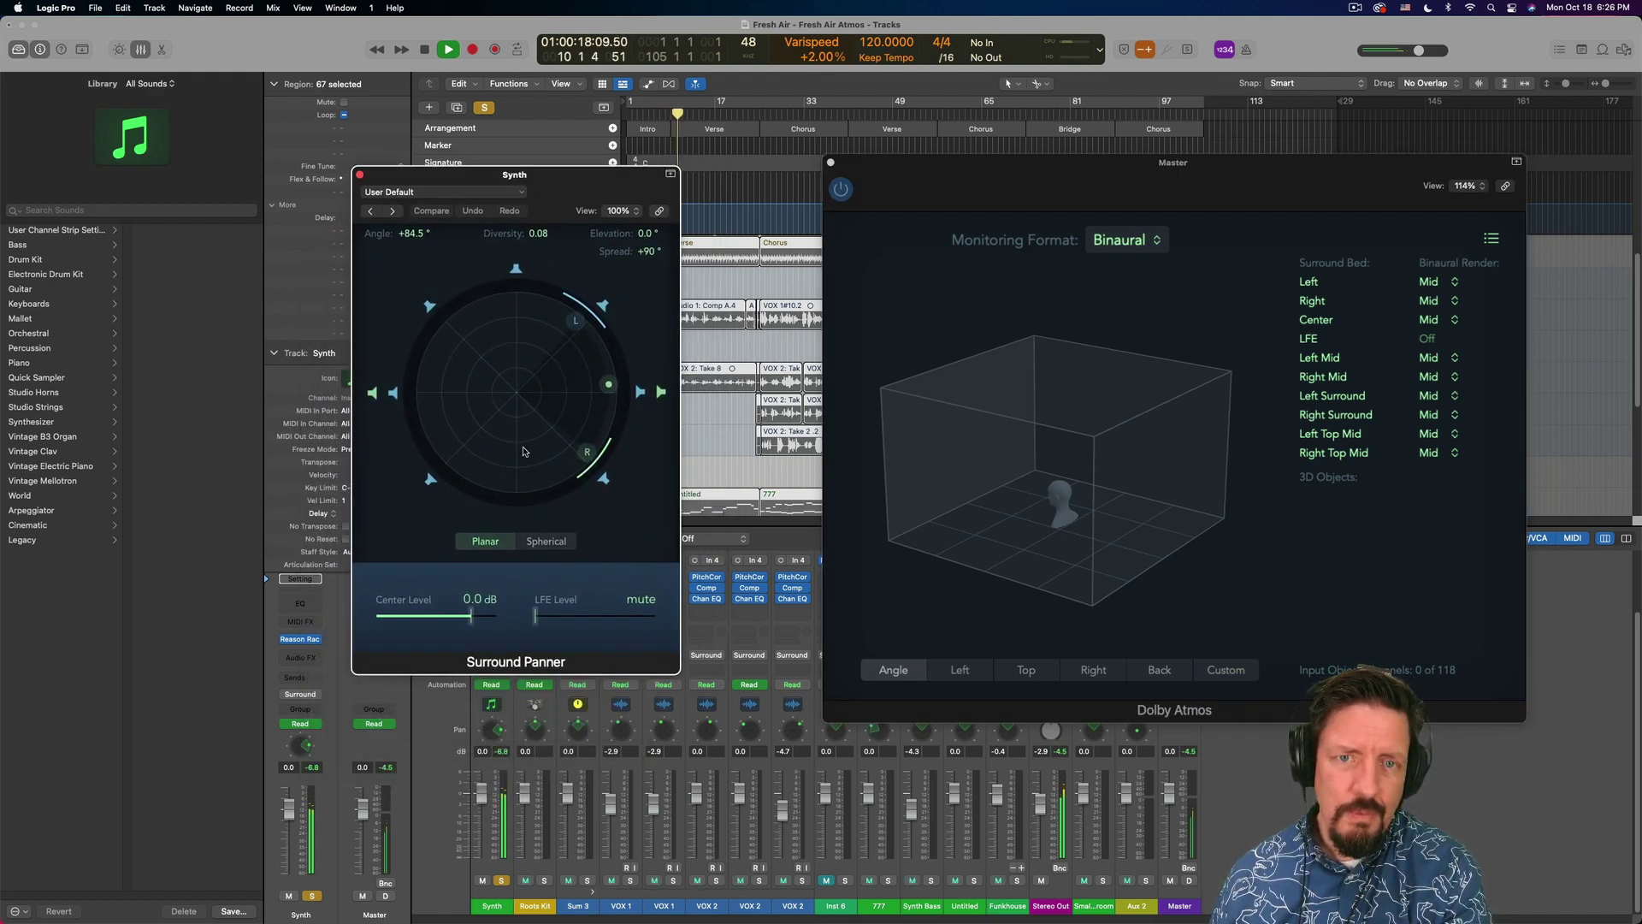
key(space)
key(Return)
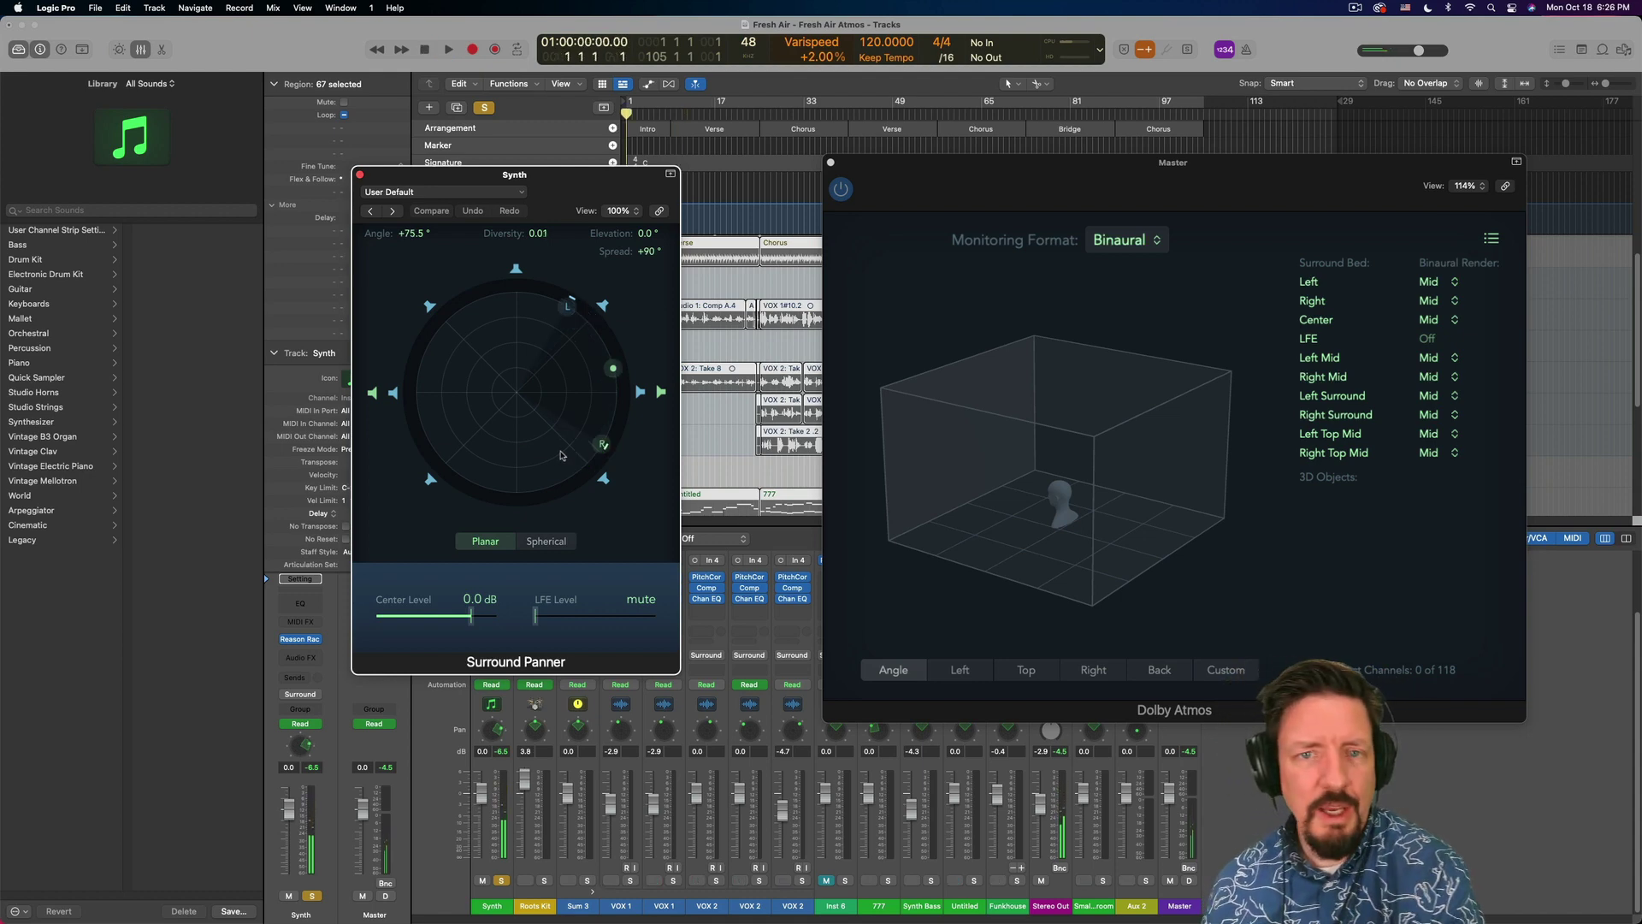
key(space)
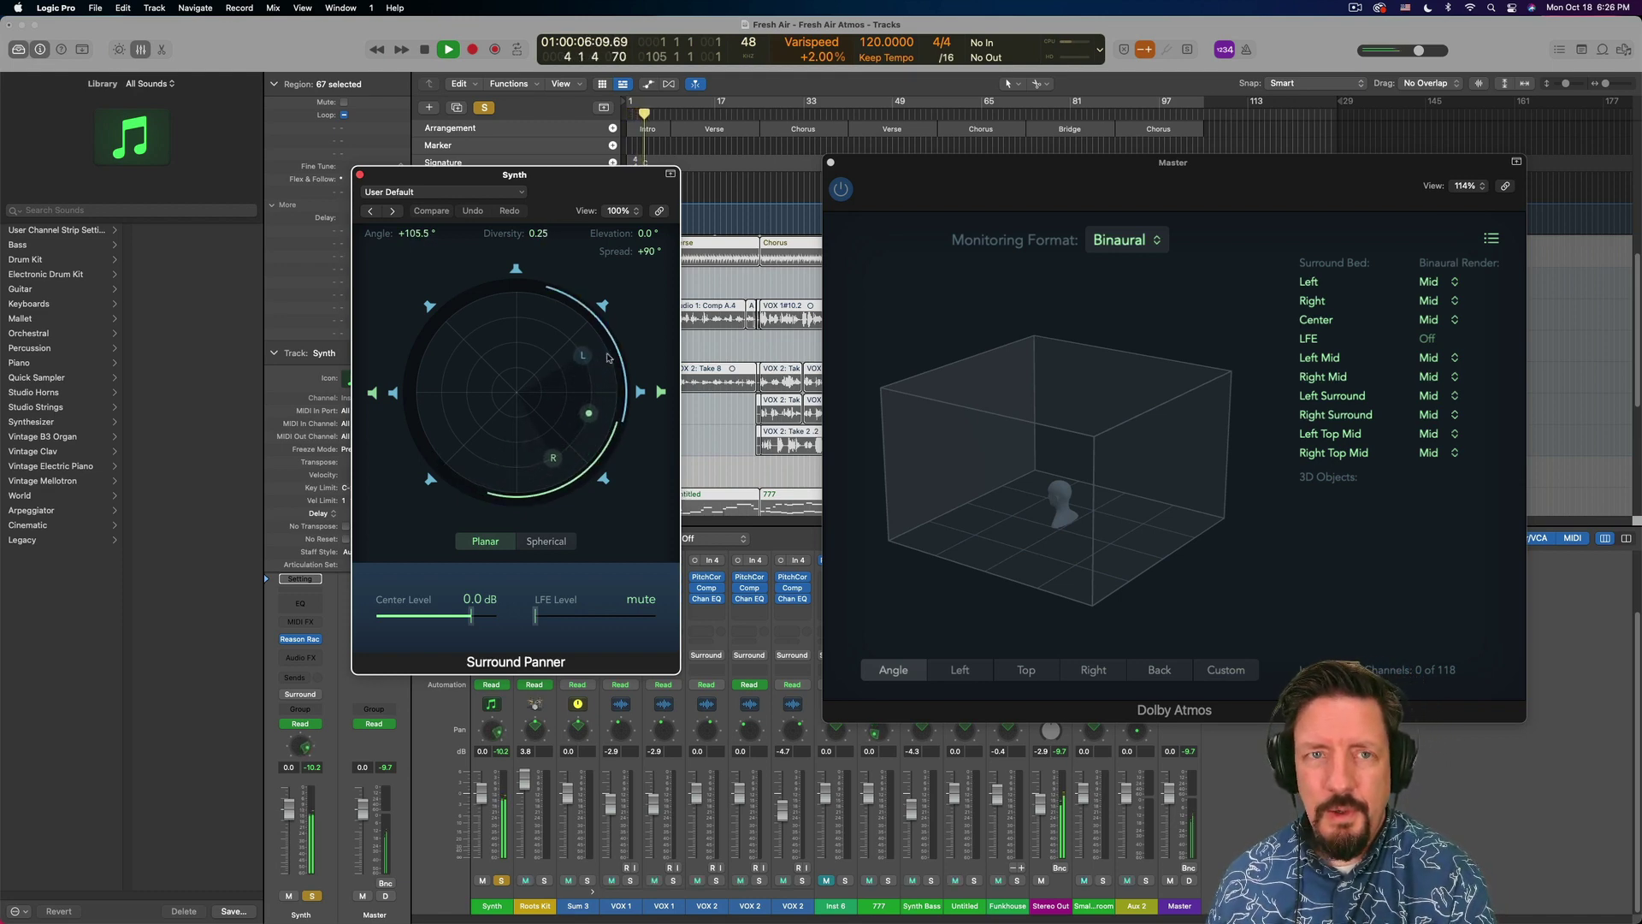
key(space)
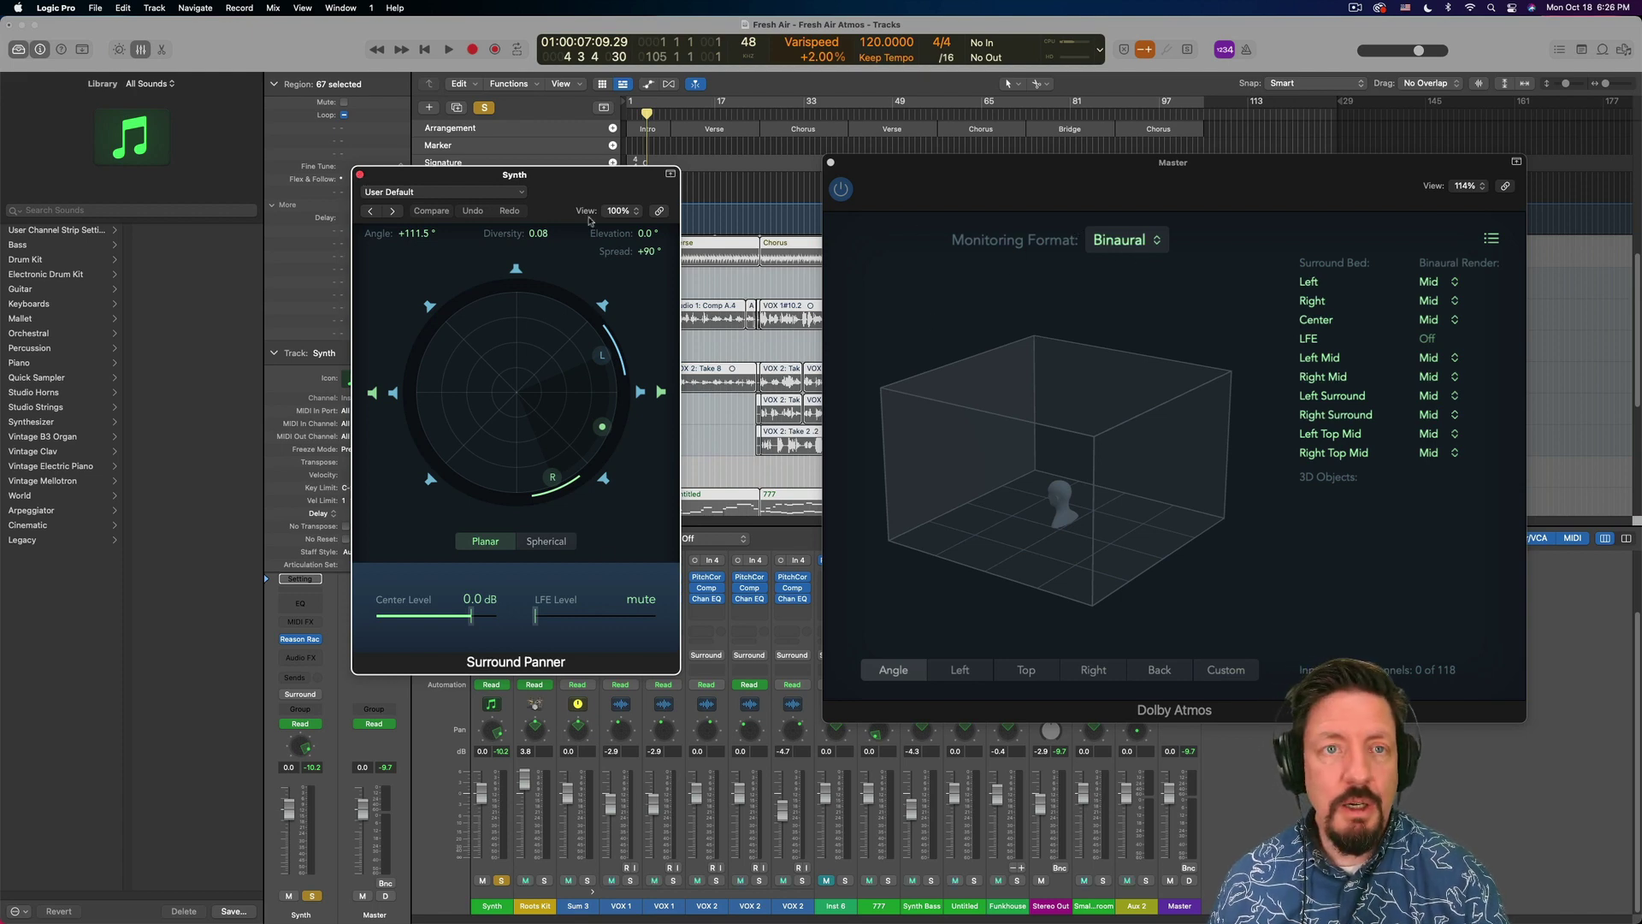
click(360, 174)
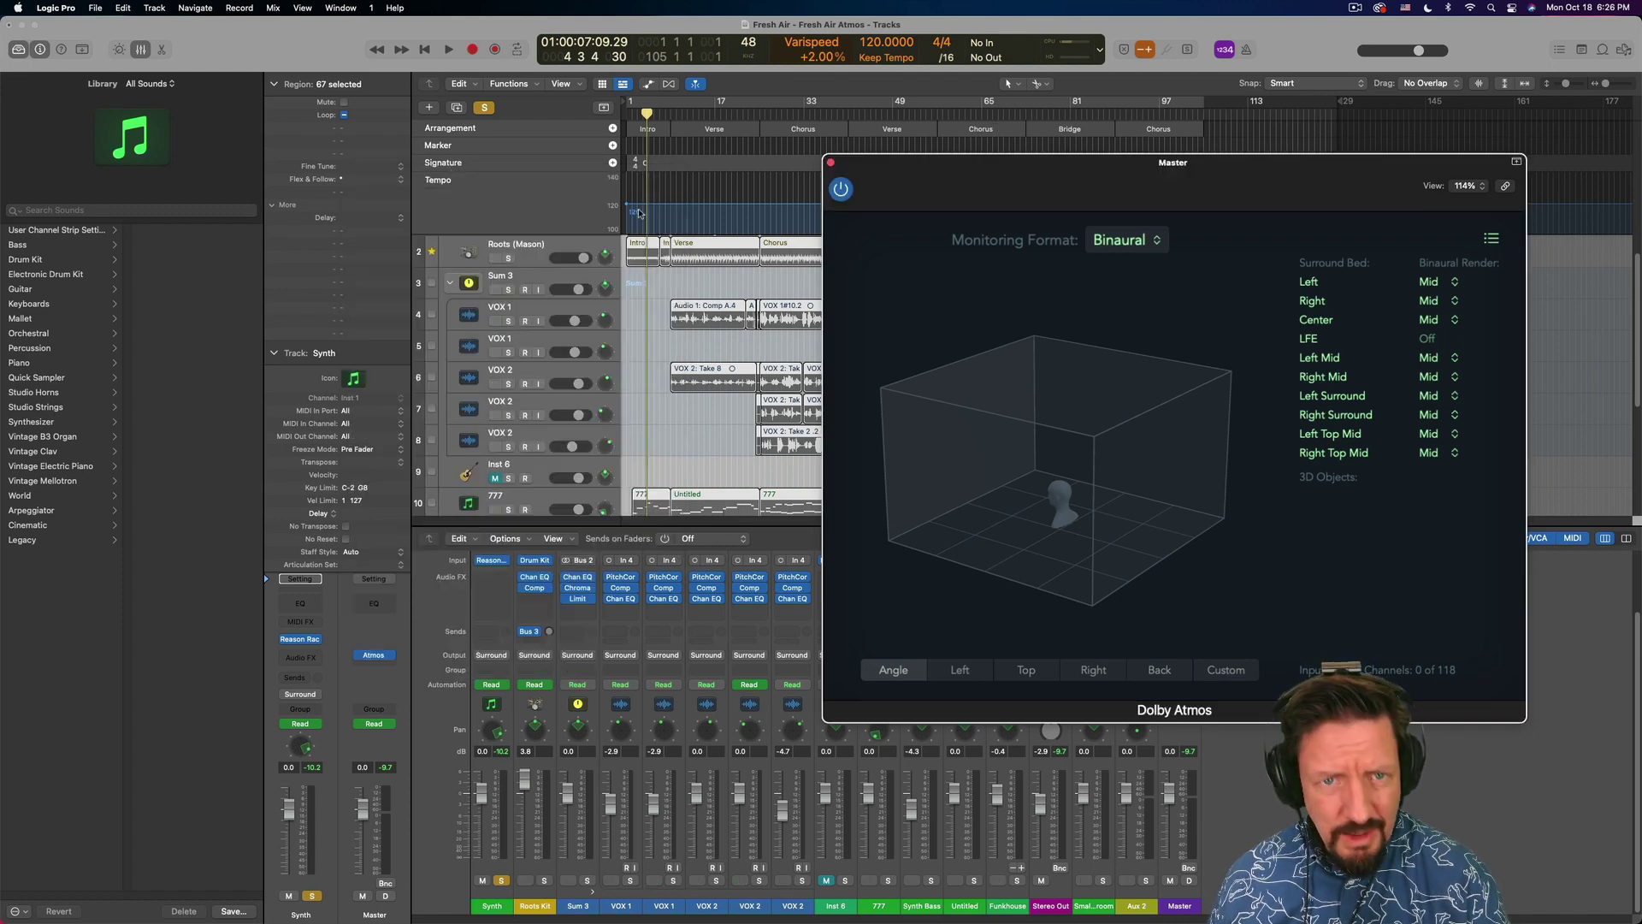
Unsolo the Synth, solo the Roots (Mason) track during playback, and move it behind the listener to about -171° in its Surround Panner
scroll(517, 263, up, 2)
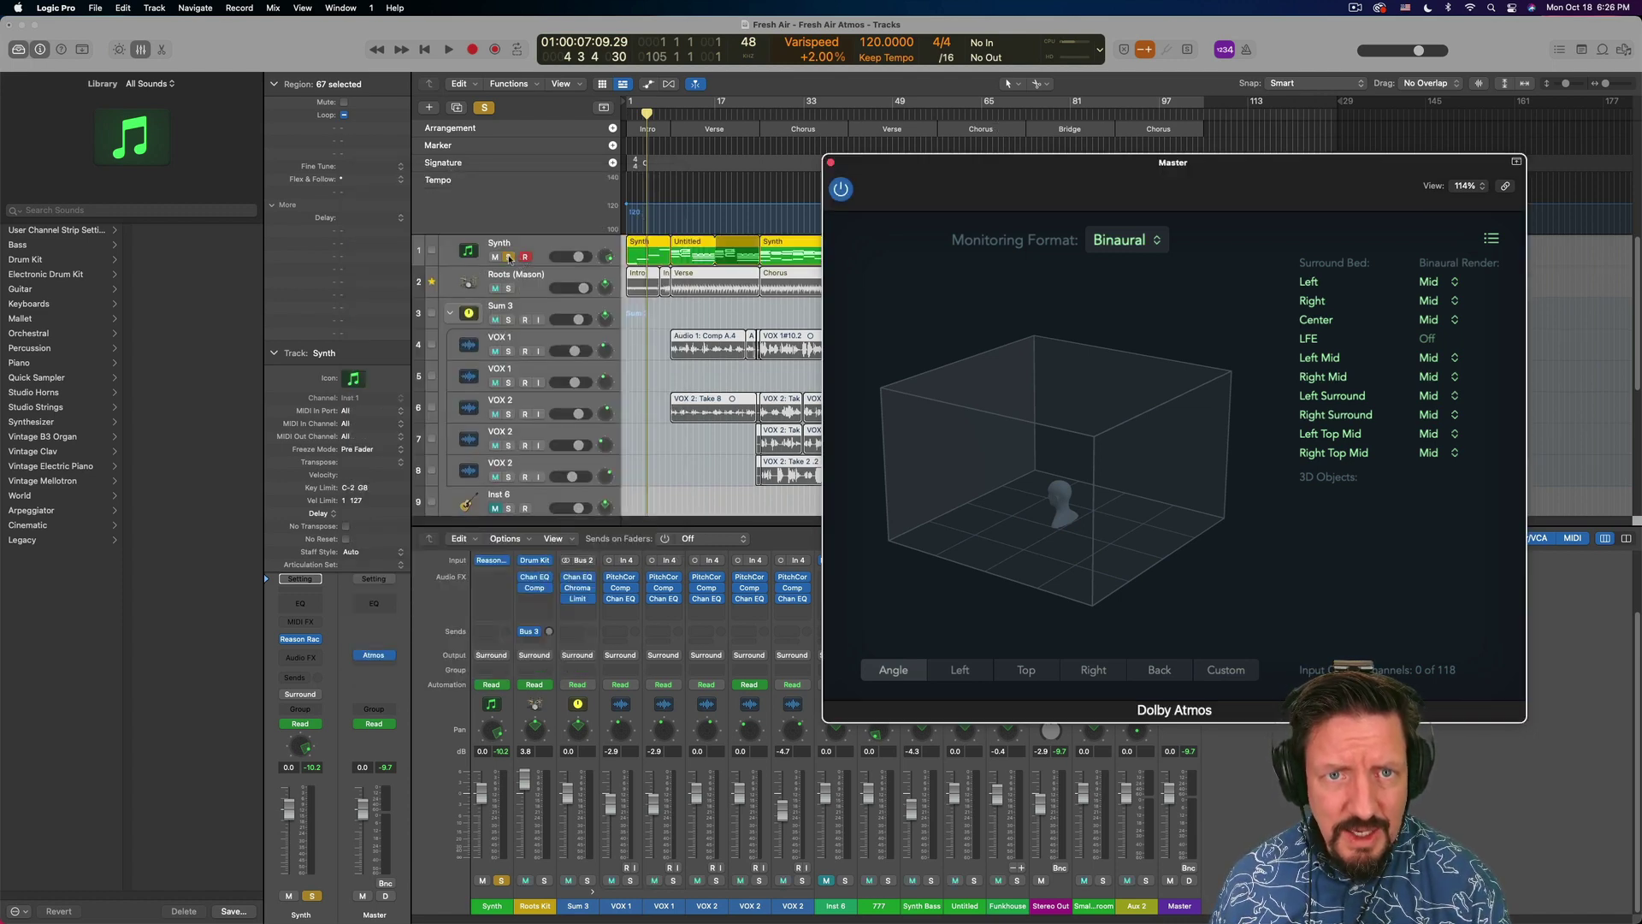
click(508, 258)
click(533, 275)
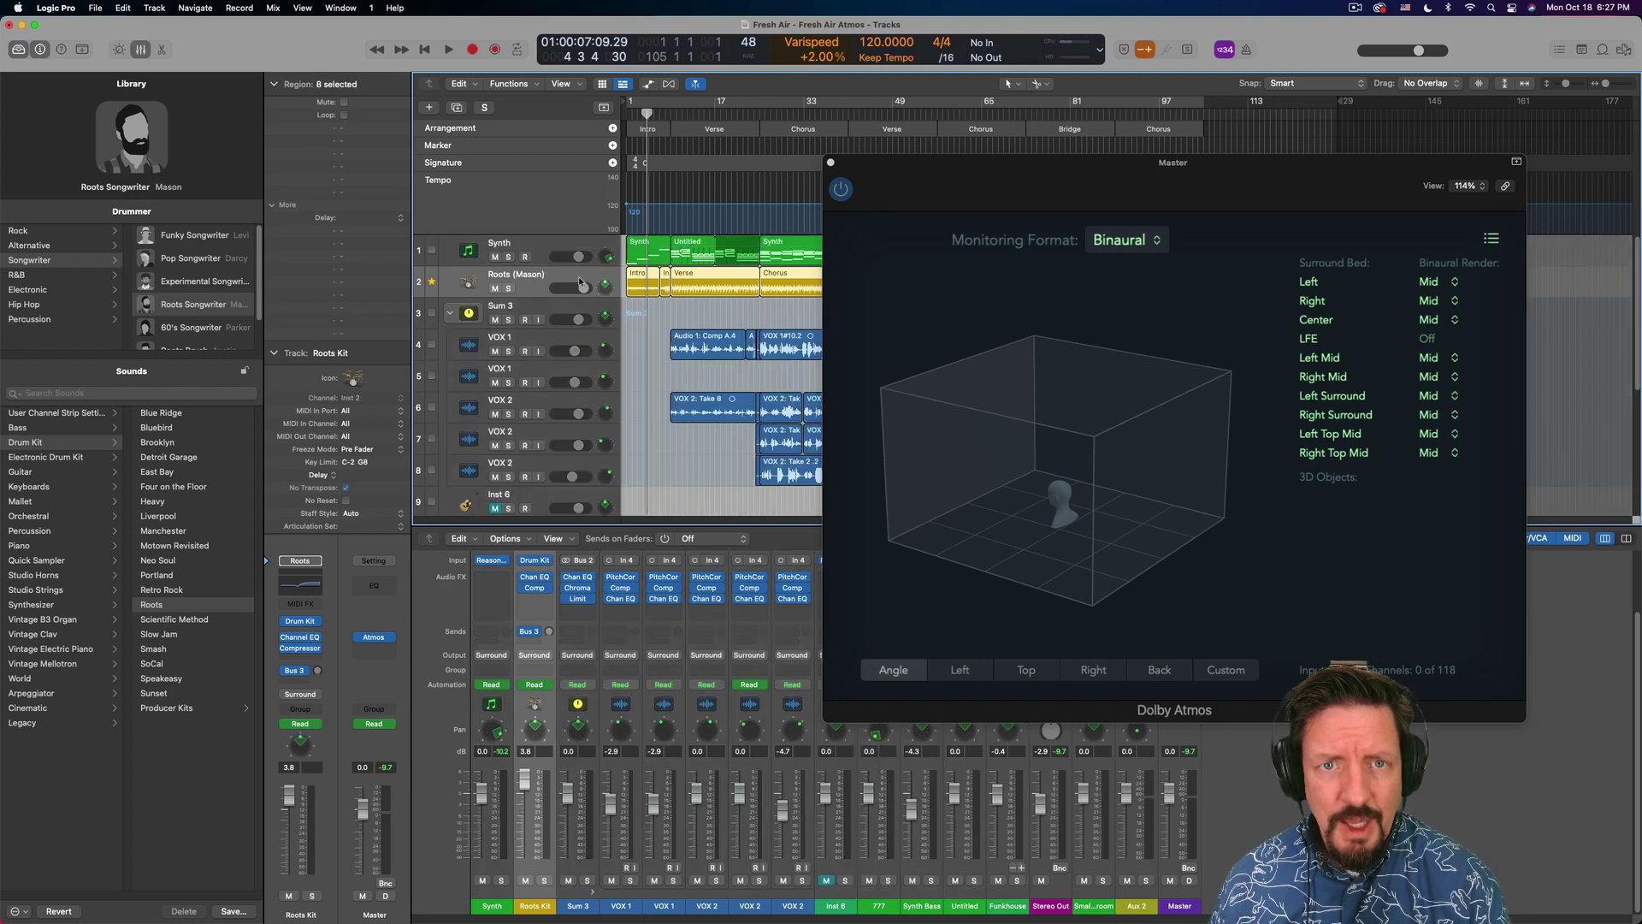
double_click(605, 289)
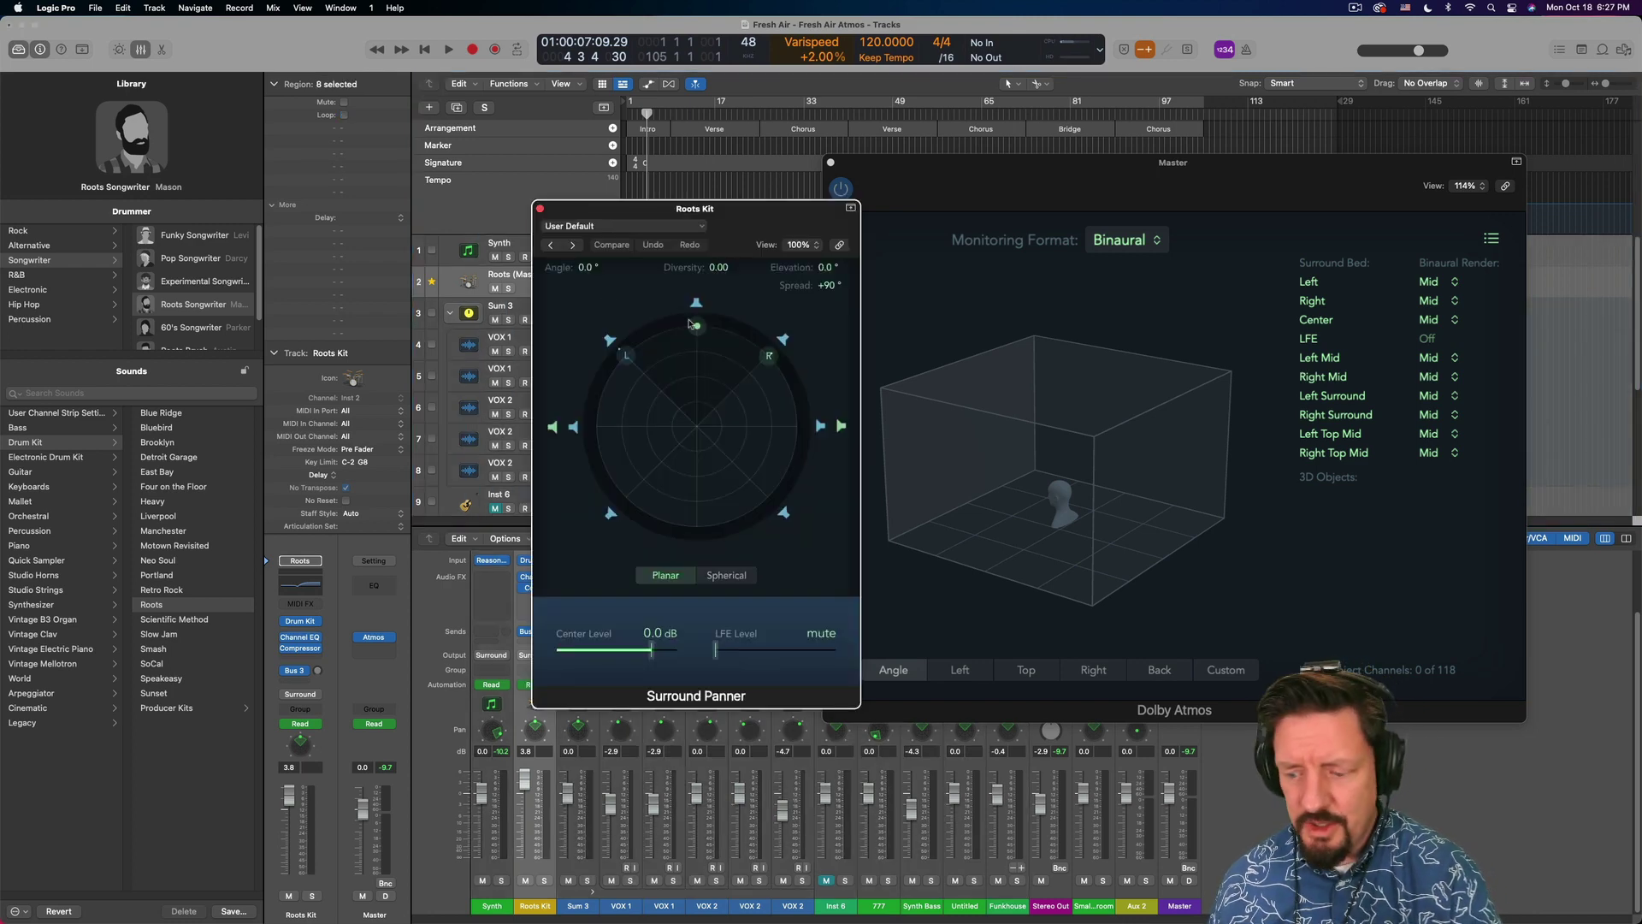
key(space)
drag(697, 328, 663, 685)
key(s)
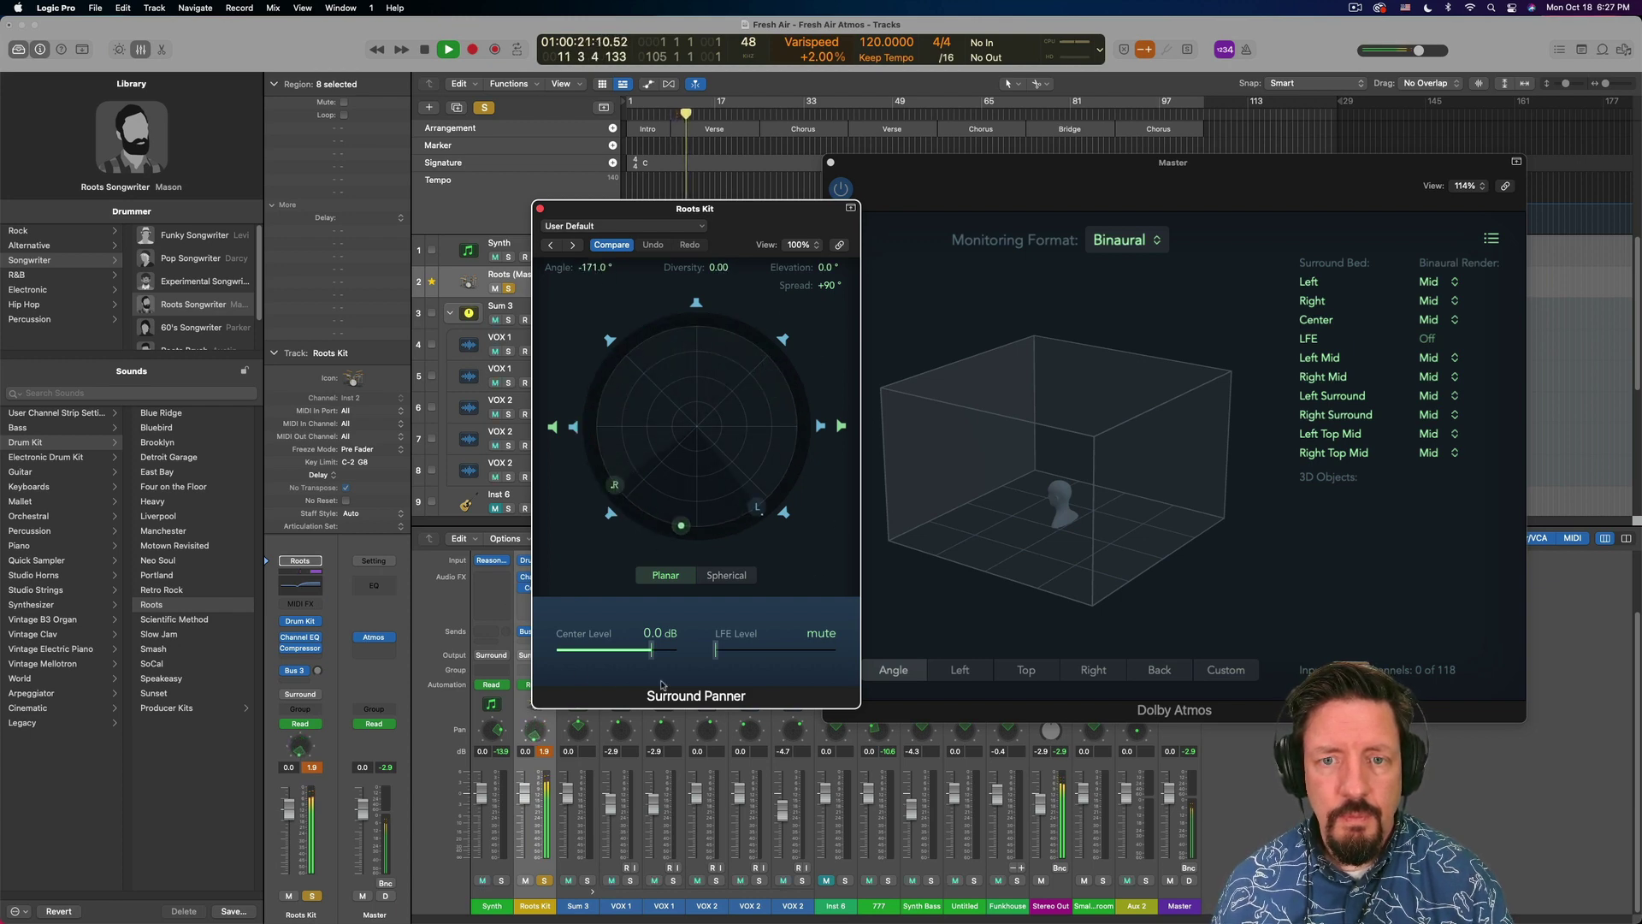
Raise the Roots Kit to about 63° elevation in Spherical mode, bring it to the front in Planar mode, and stop playback
click(729, 576)
drag(676, 530, 694, 396)
click(665, 575)
drag(696, 336, 697, 299)
key(space)
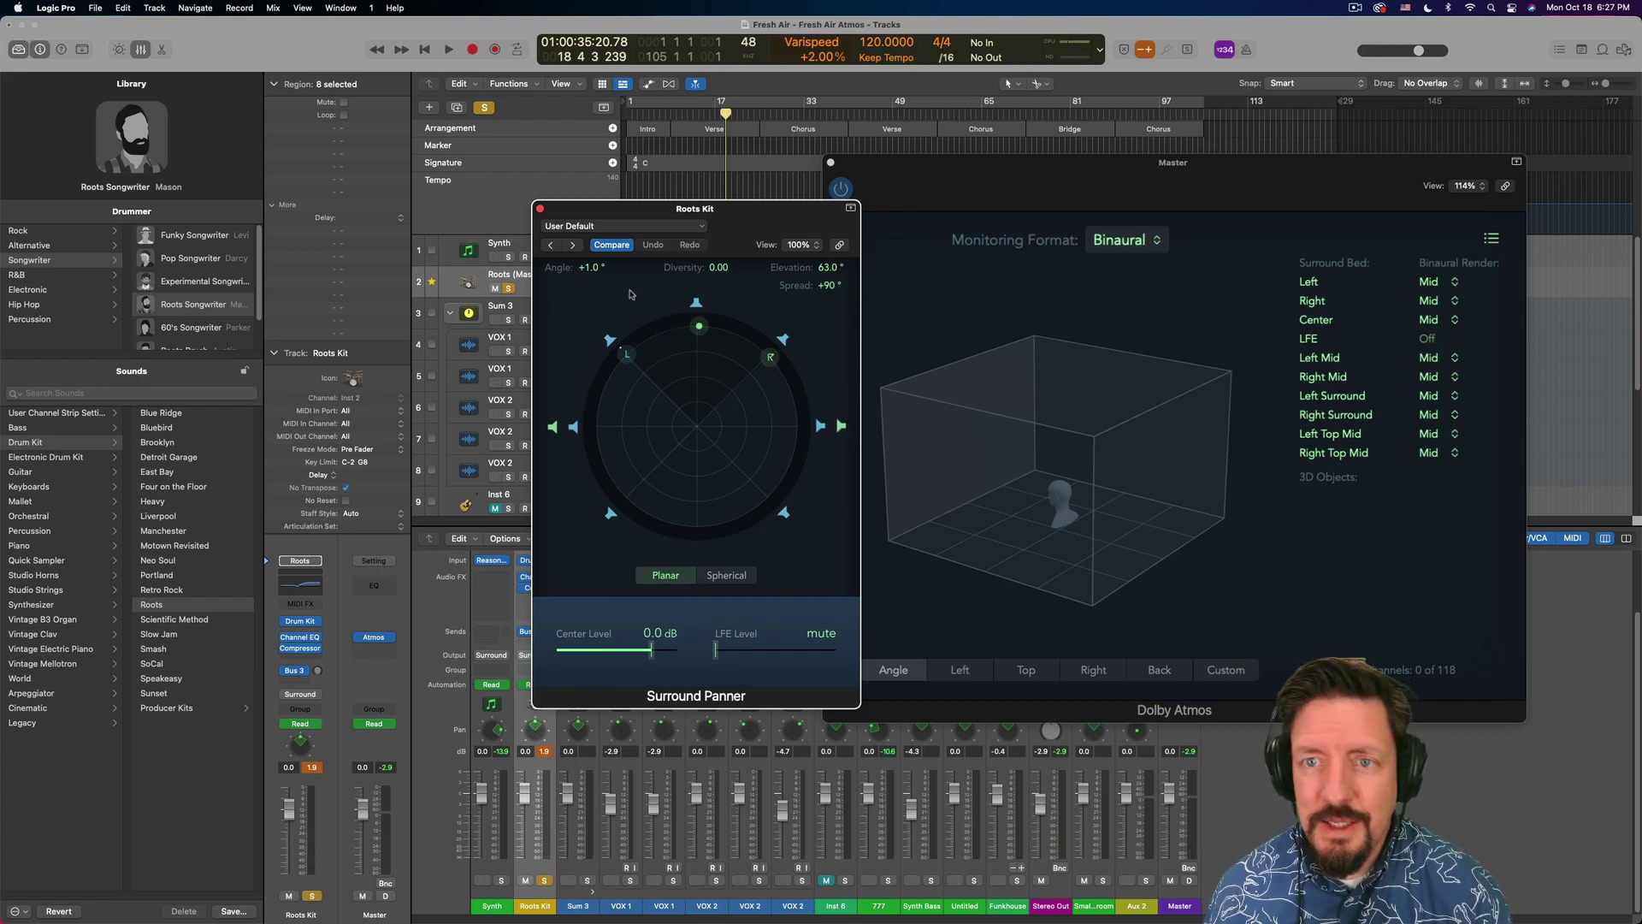
Return the Roots Kit to 0° elevation at the front, about +0.5°, using Spherical mode, then restore Planar mode and close its panner
click(726, 575)
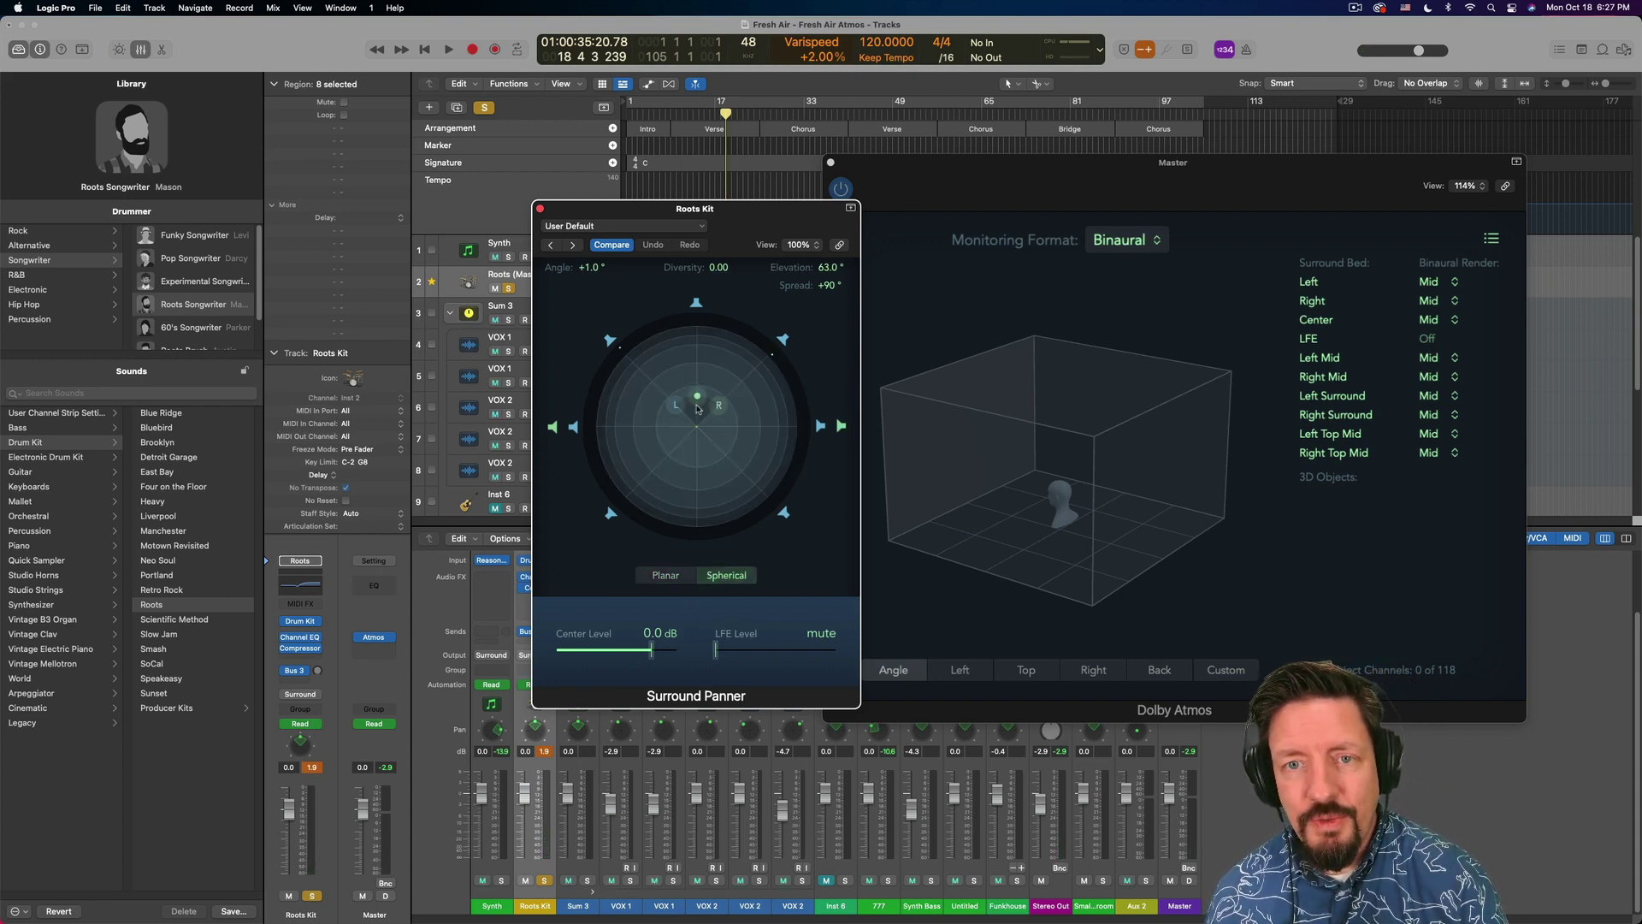
drag(698, 409, 695, 289)
click(657, 581)
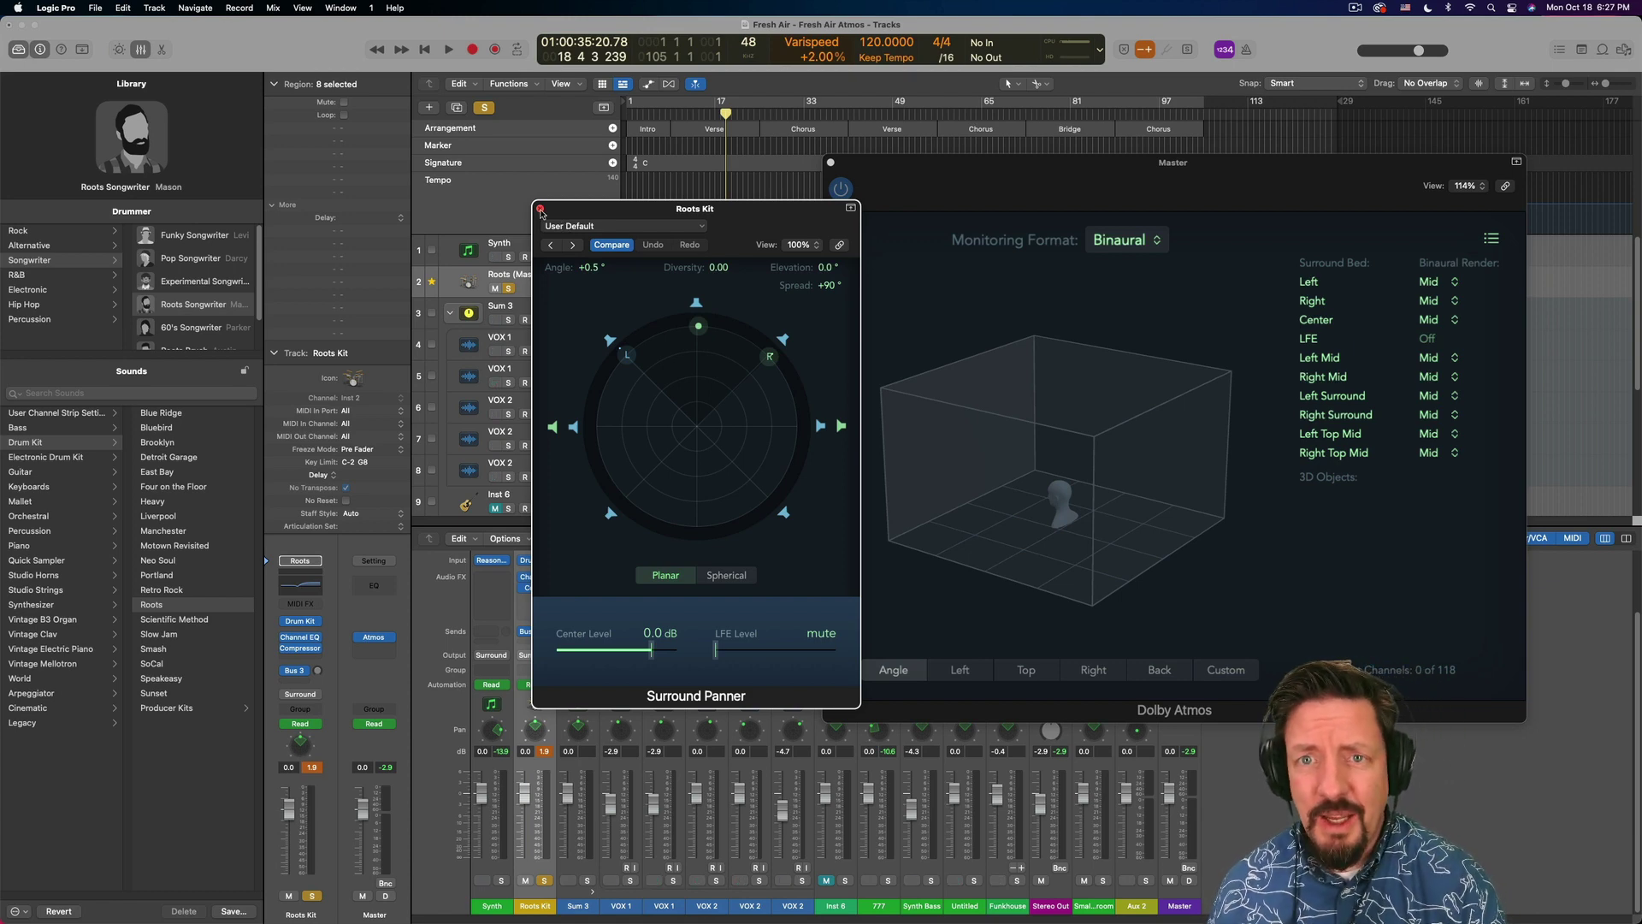
mouse_move(823, 268)
mouse_down()
mouse_move(824, 244)
mouse_move(823, 267)
mouse_up()
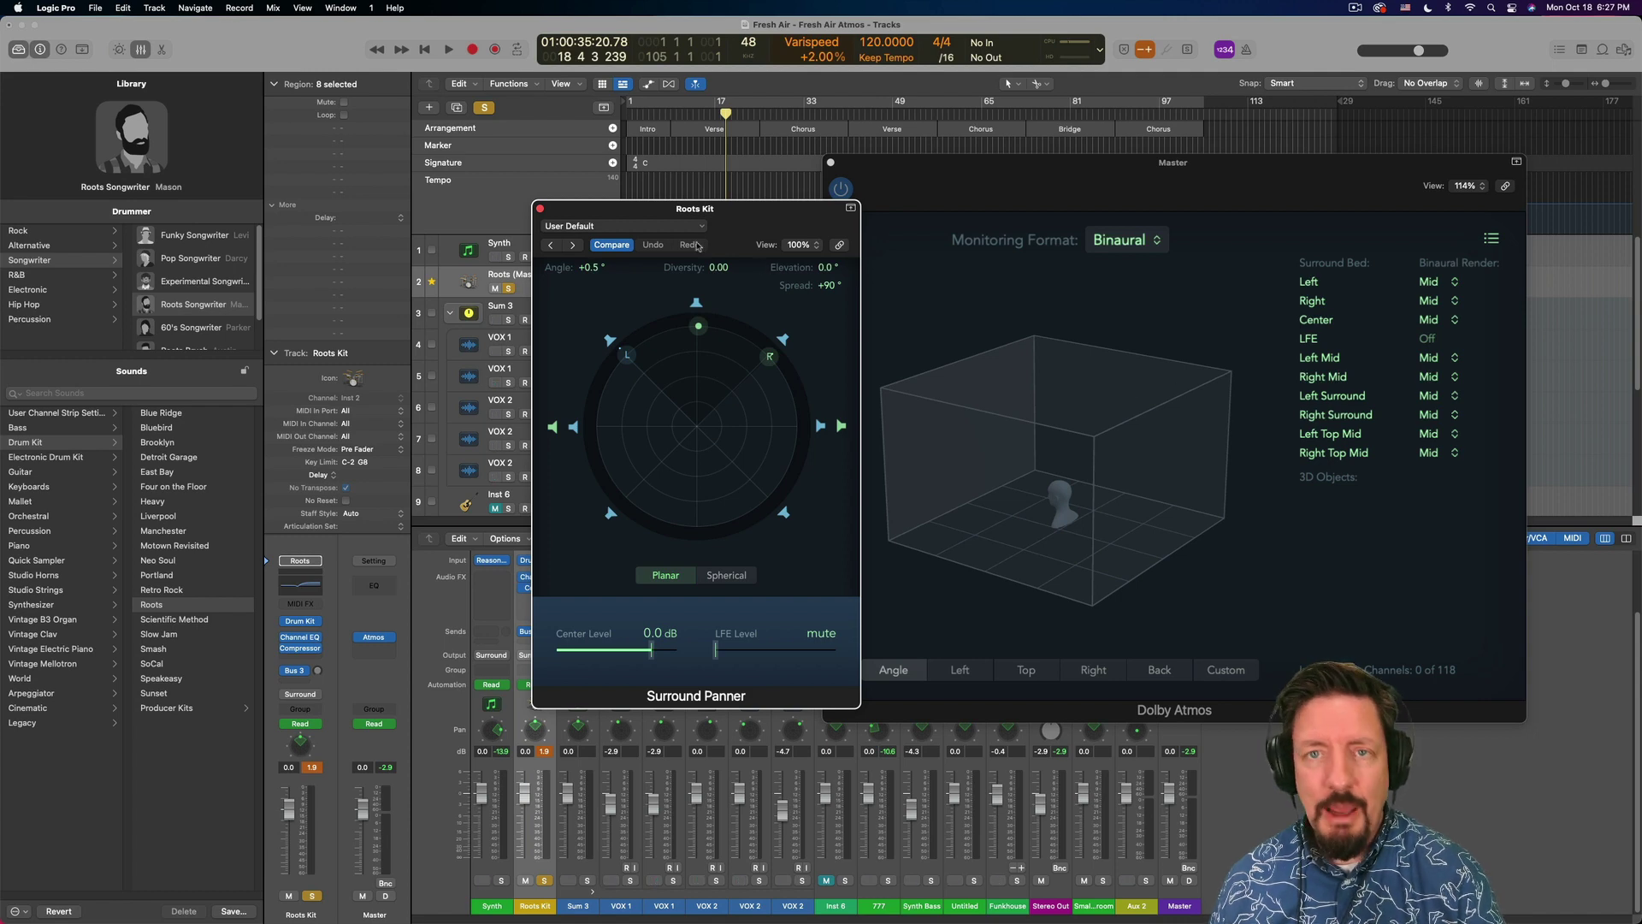
click(540, 209)
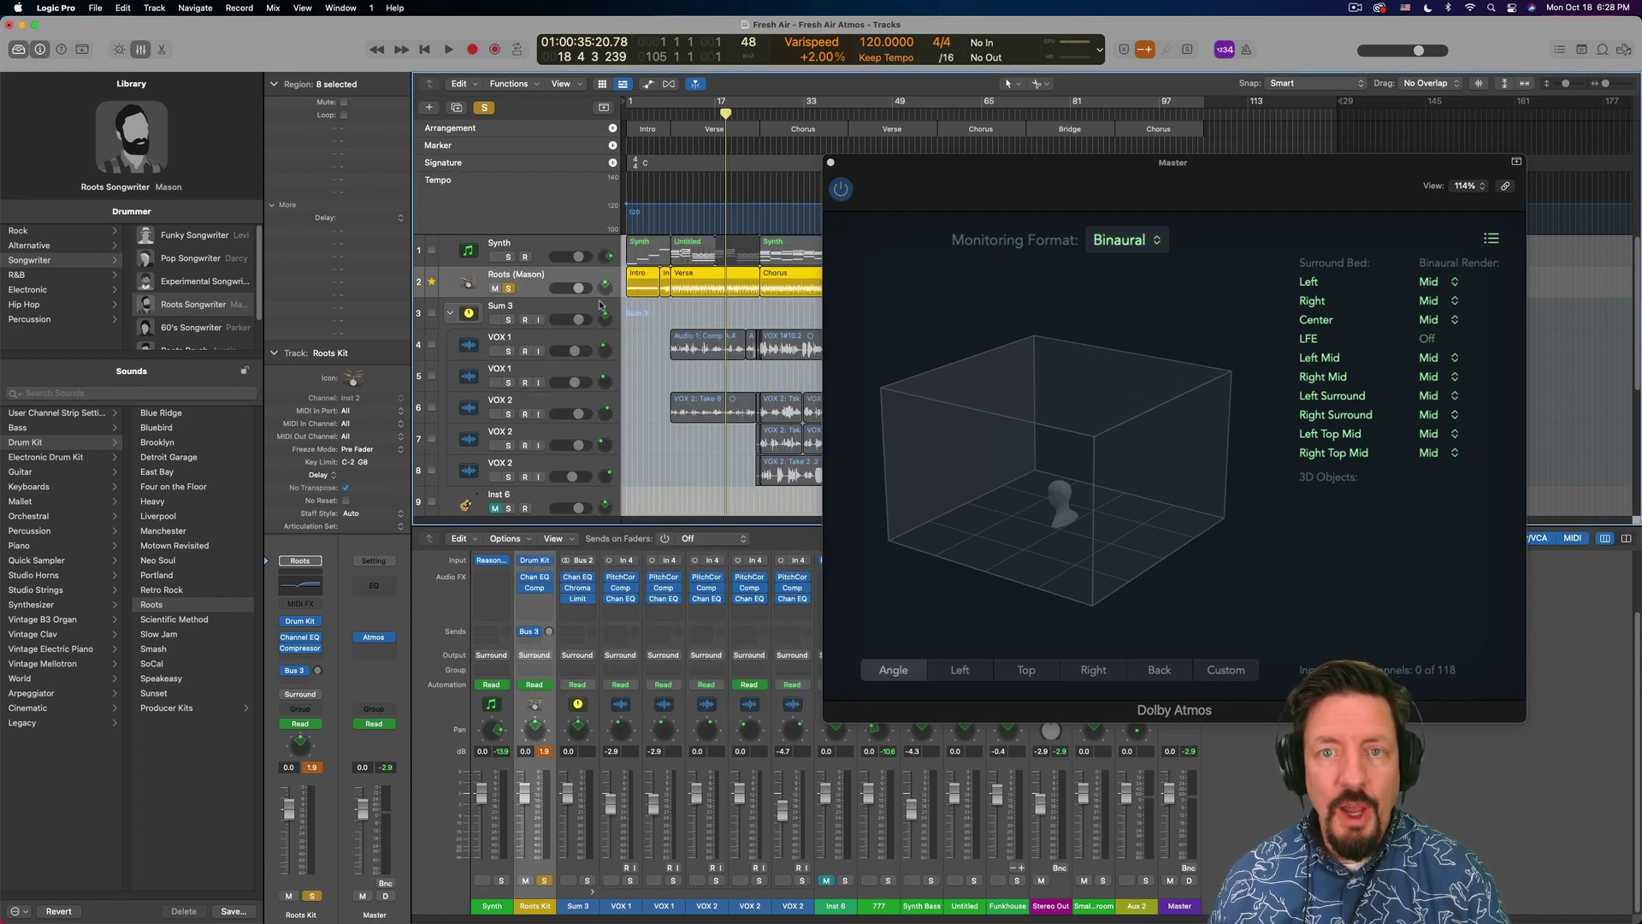
Unsolo the Roots (Mason) track and switch the VOX 1 channel on track 4 to the 3D Object Panner
click(510, 289)
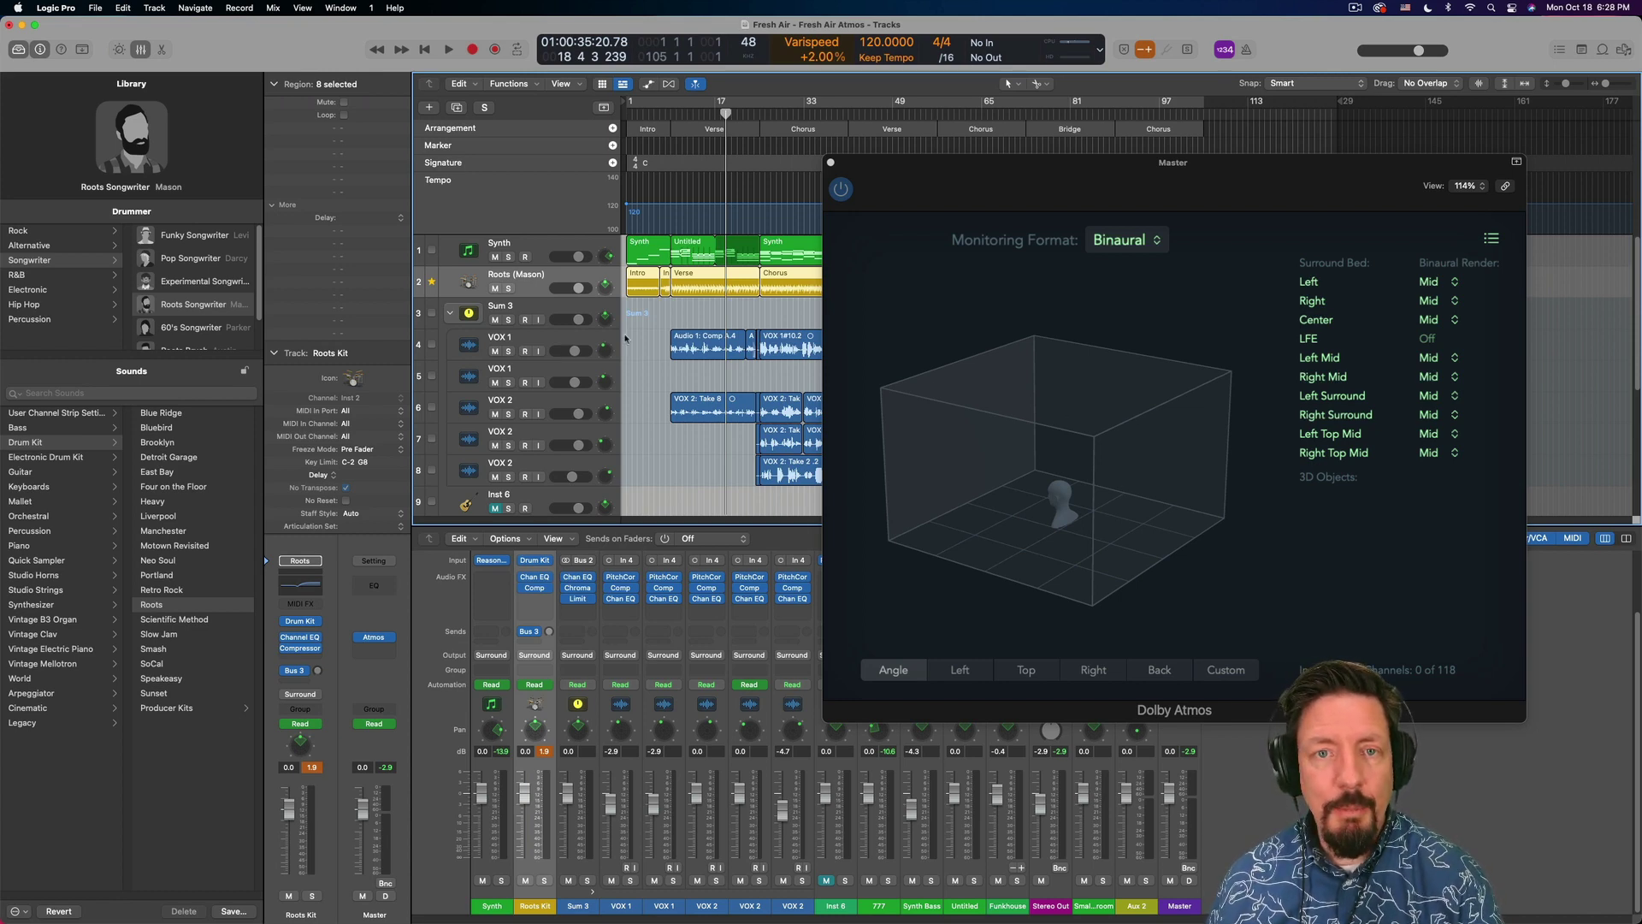
click(555, 344)
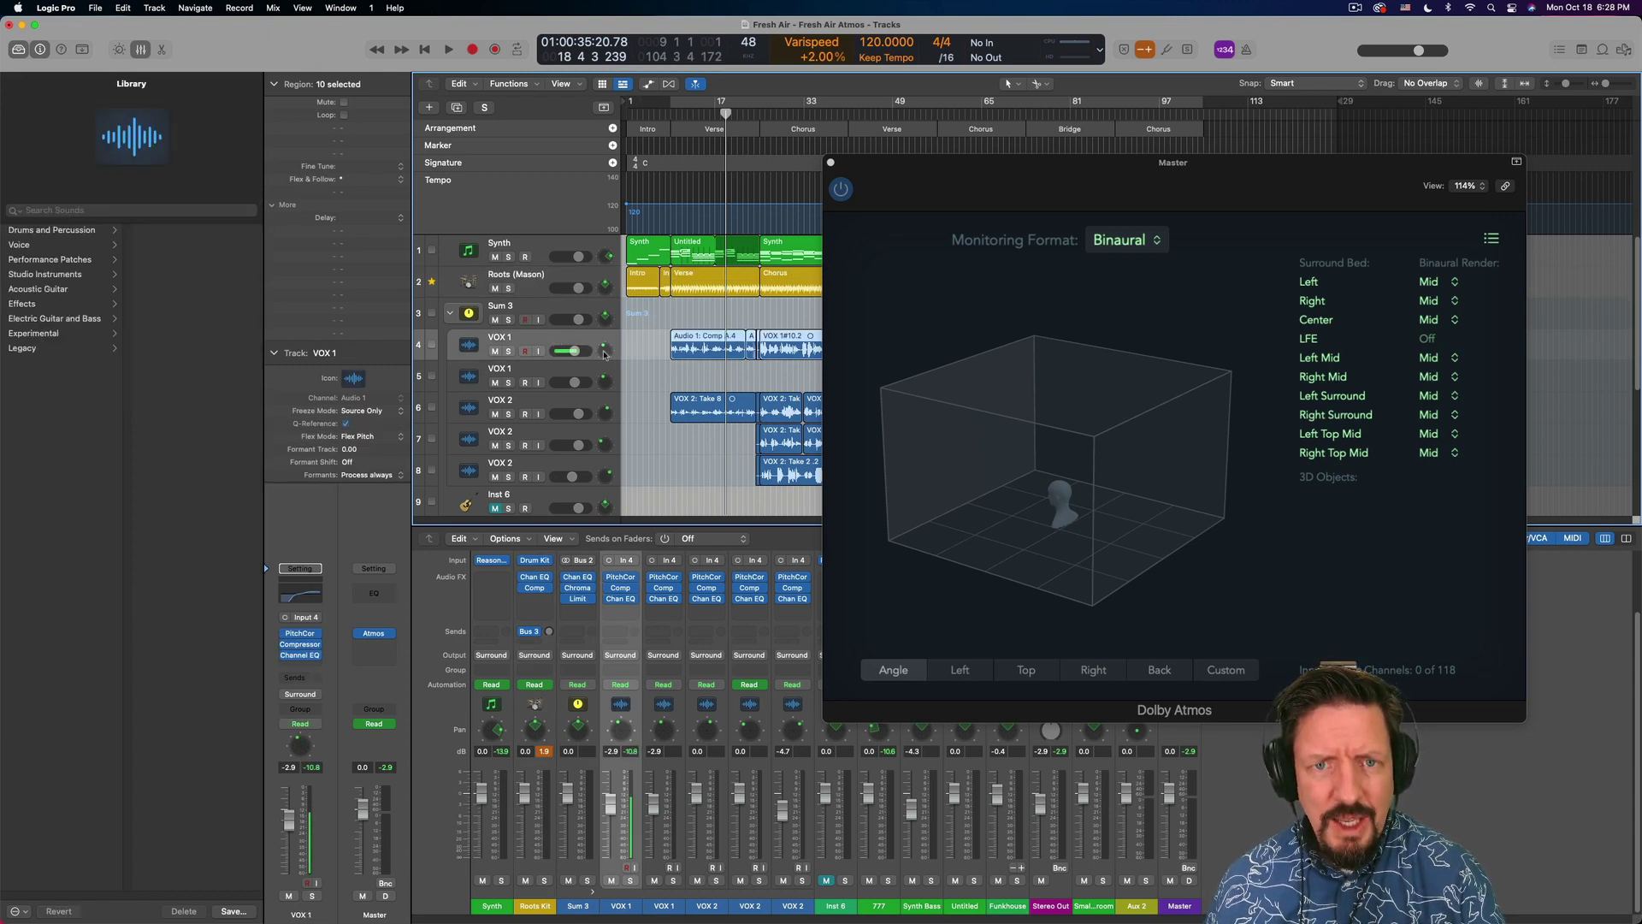
right_click(301, 746)
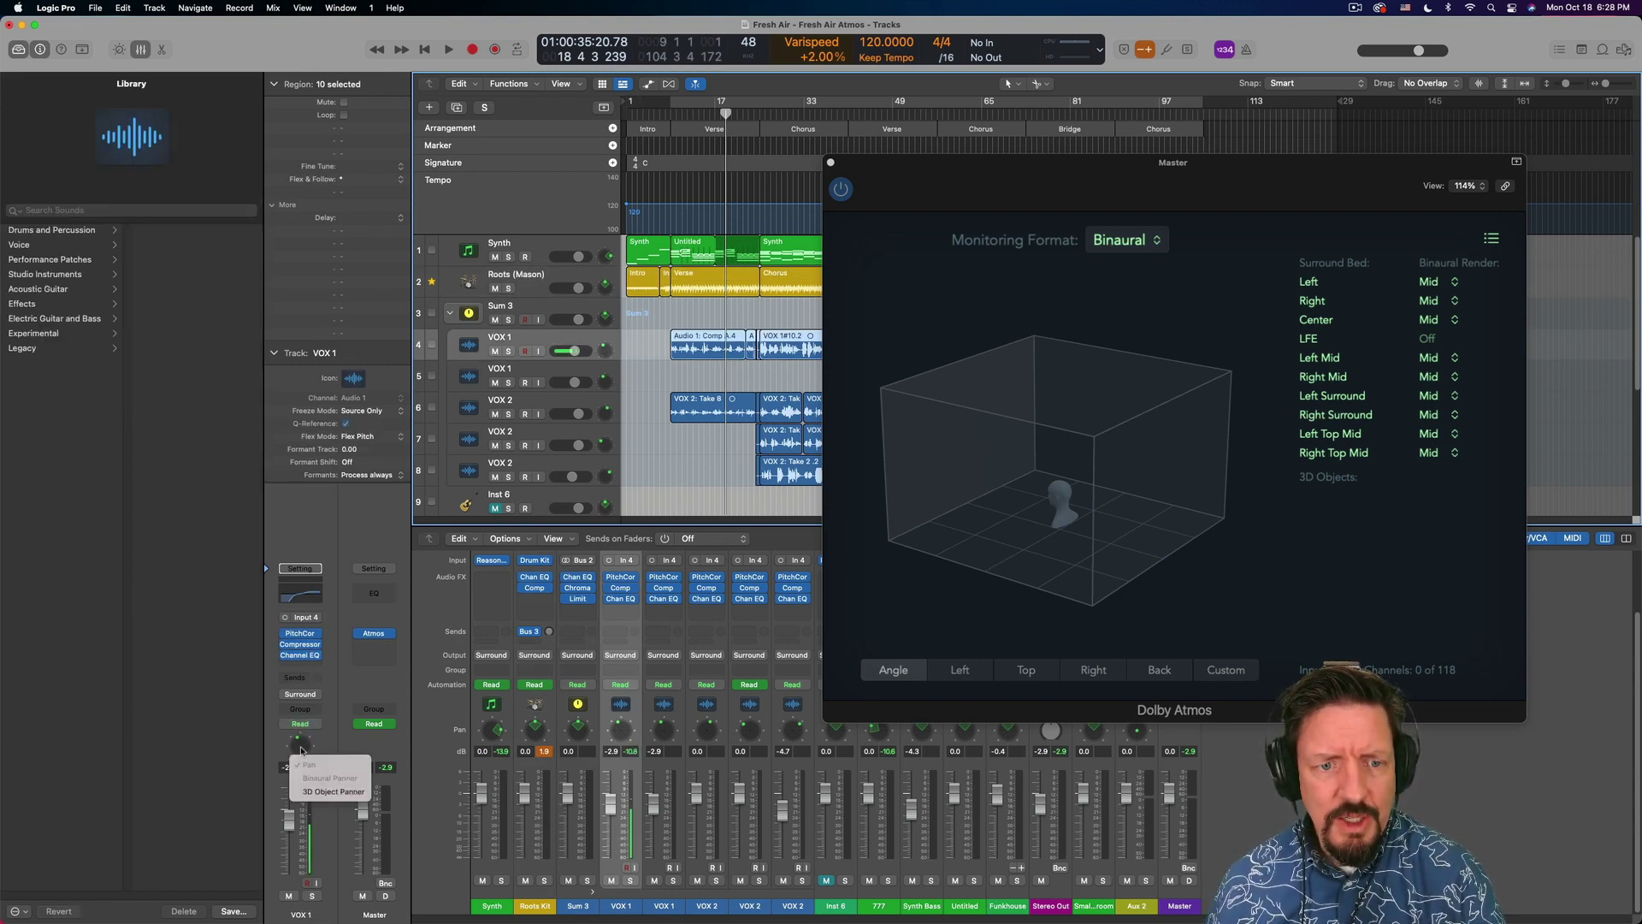
click(333, 791)
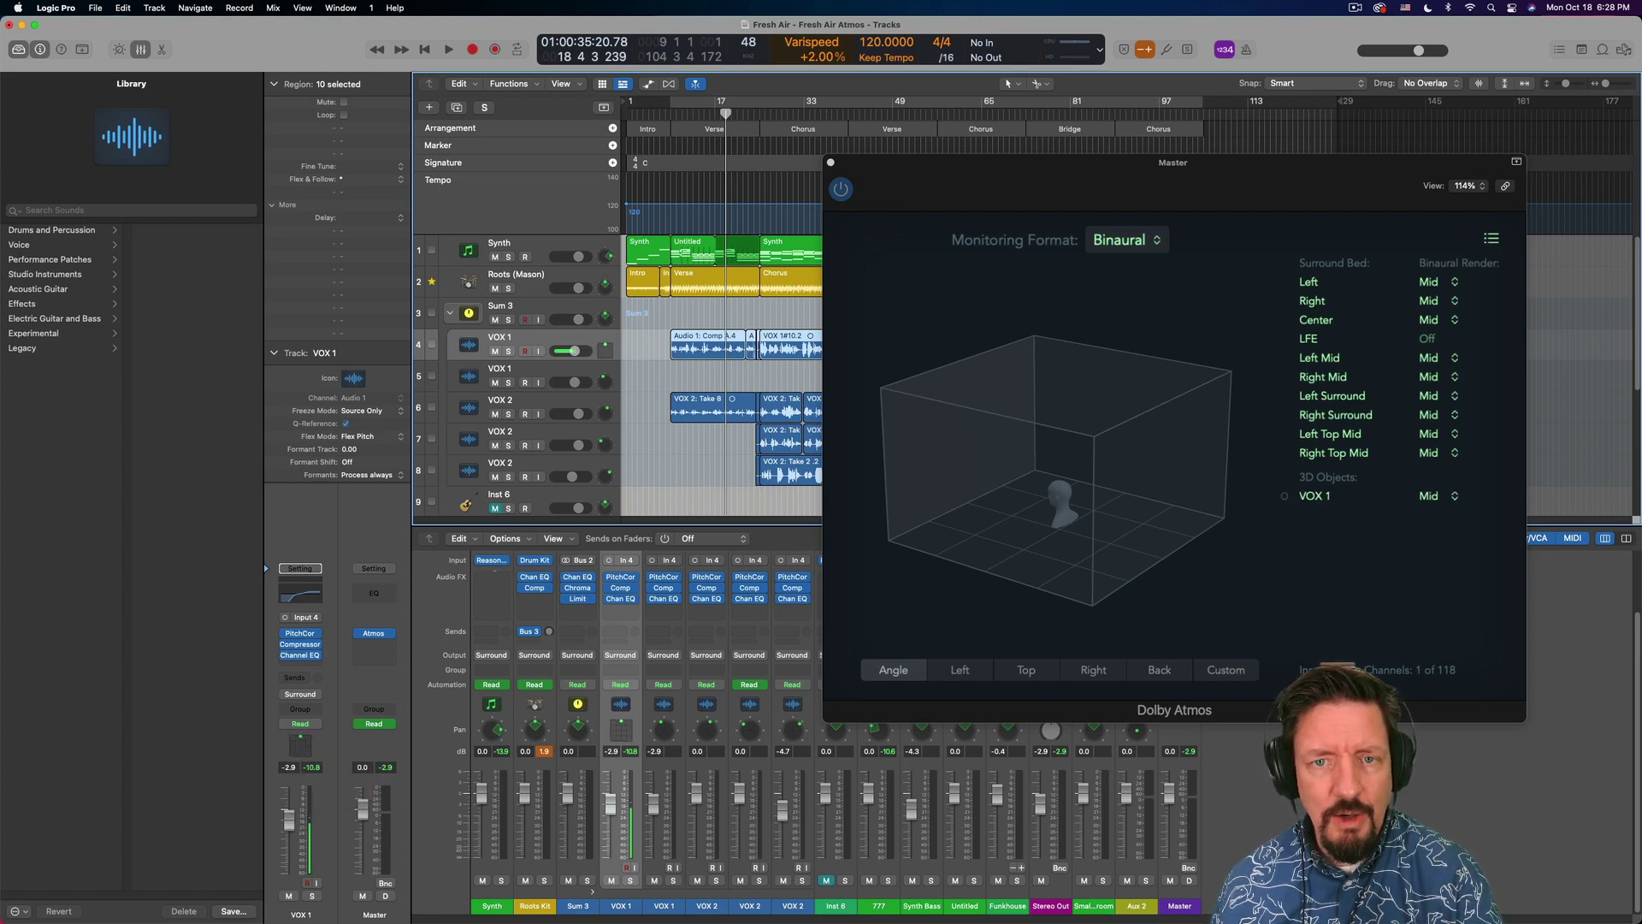
Switch the three VOX 2 channels on tracks 6, 7 and 8 to the 3D Object Panner, moving the Dolby Atmos window aside
click(561, 397)
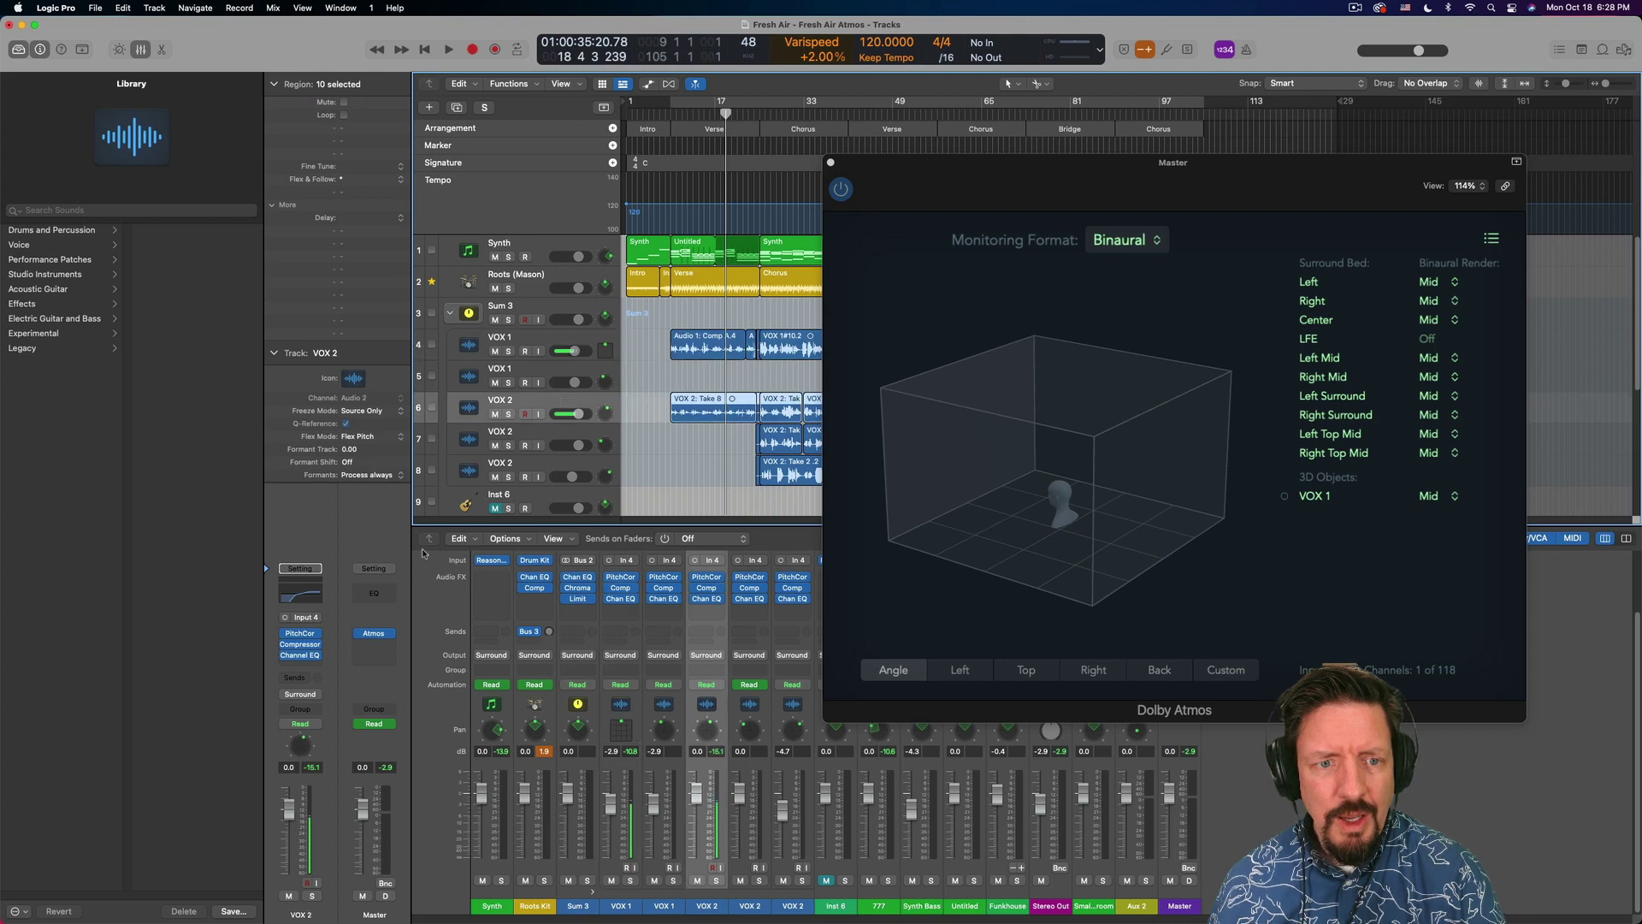
click(302, 695)
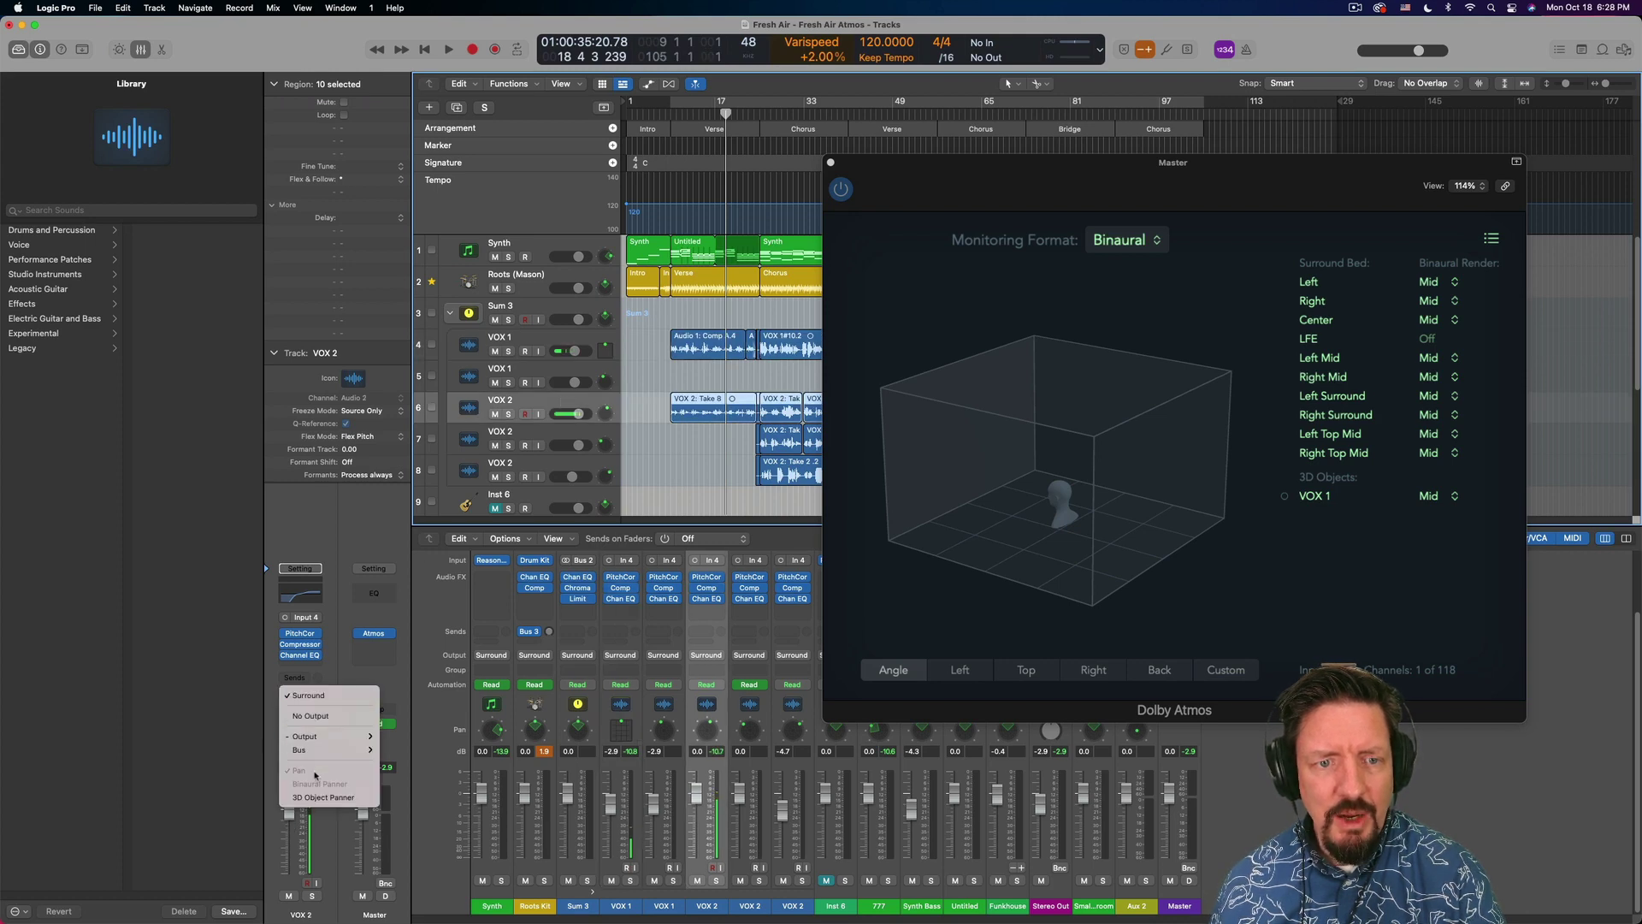
click(324, 797)
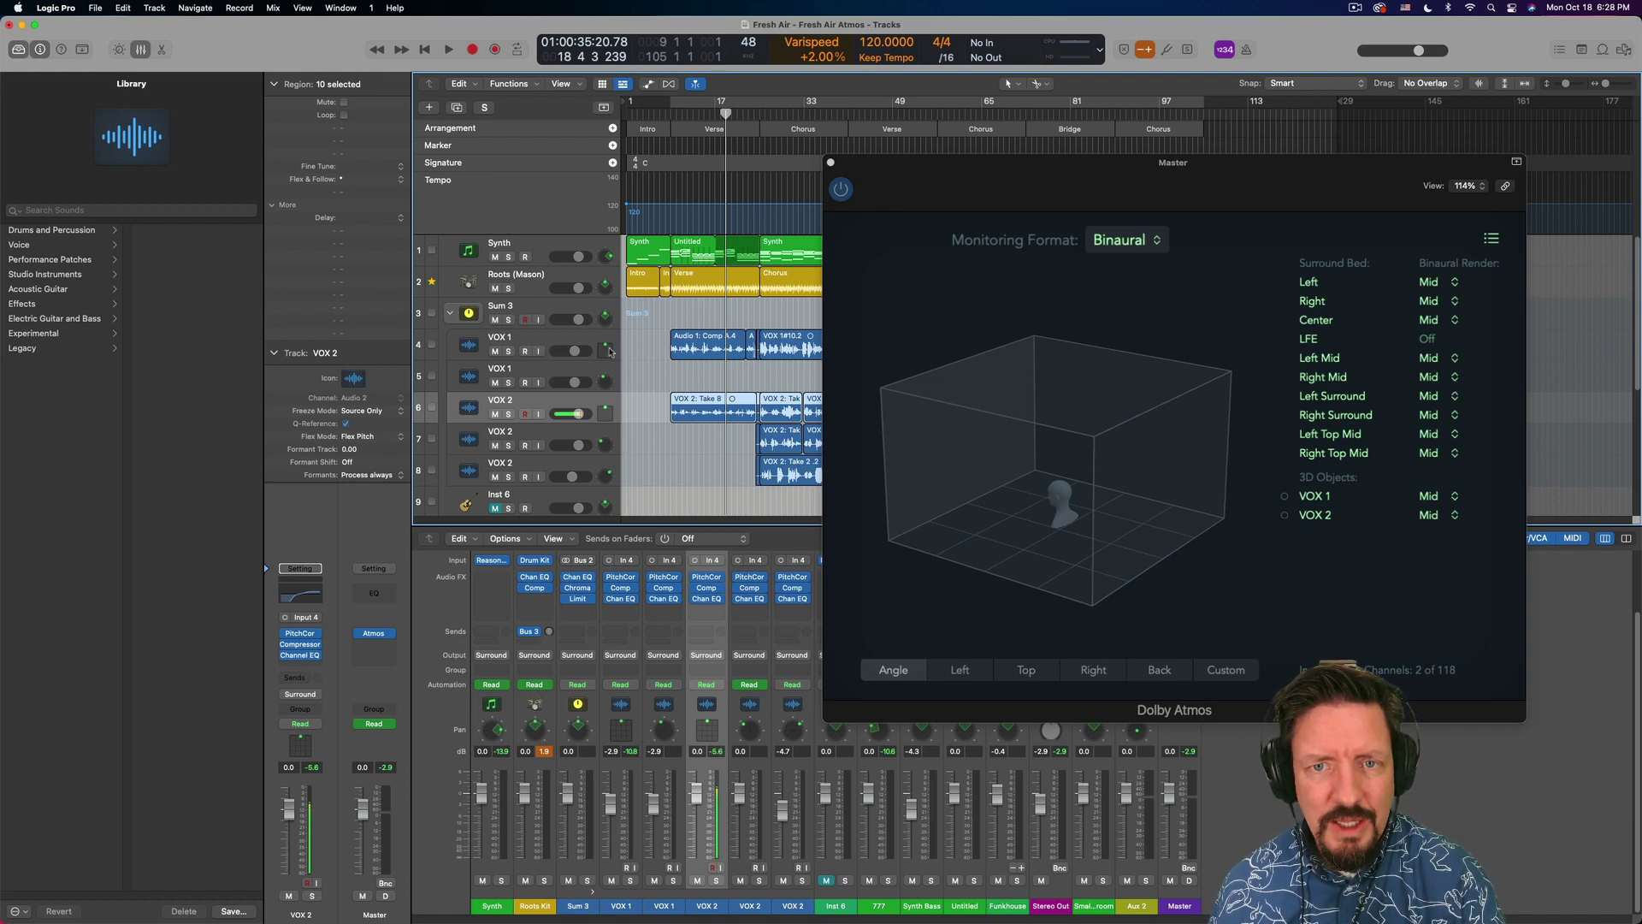
drag(917, 164, 1065, 161)
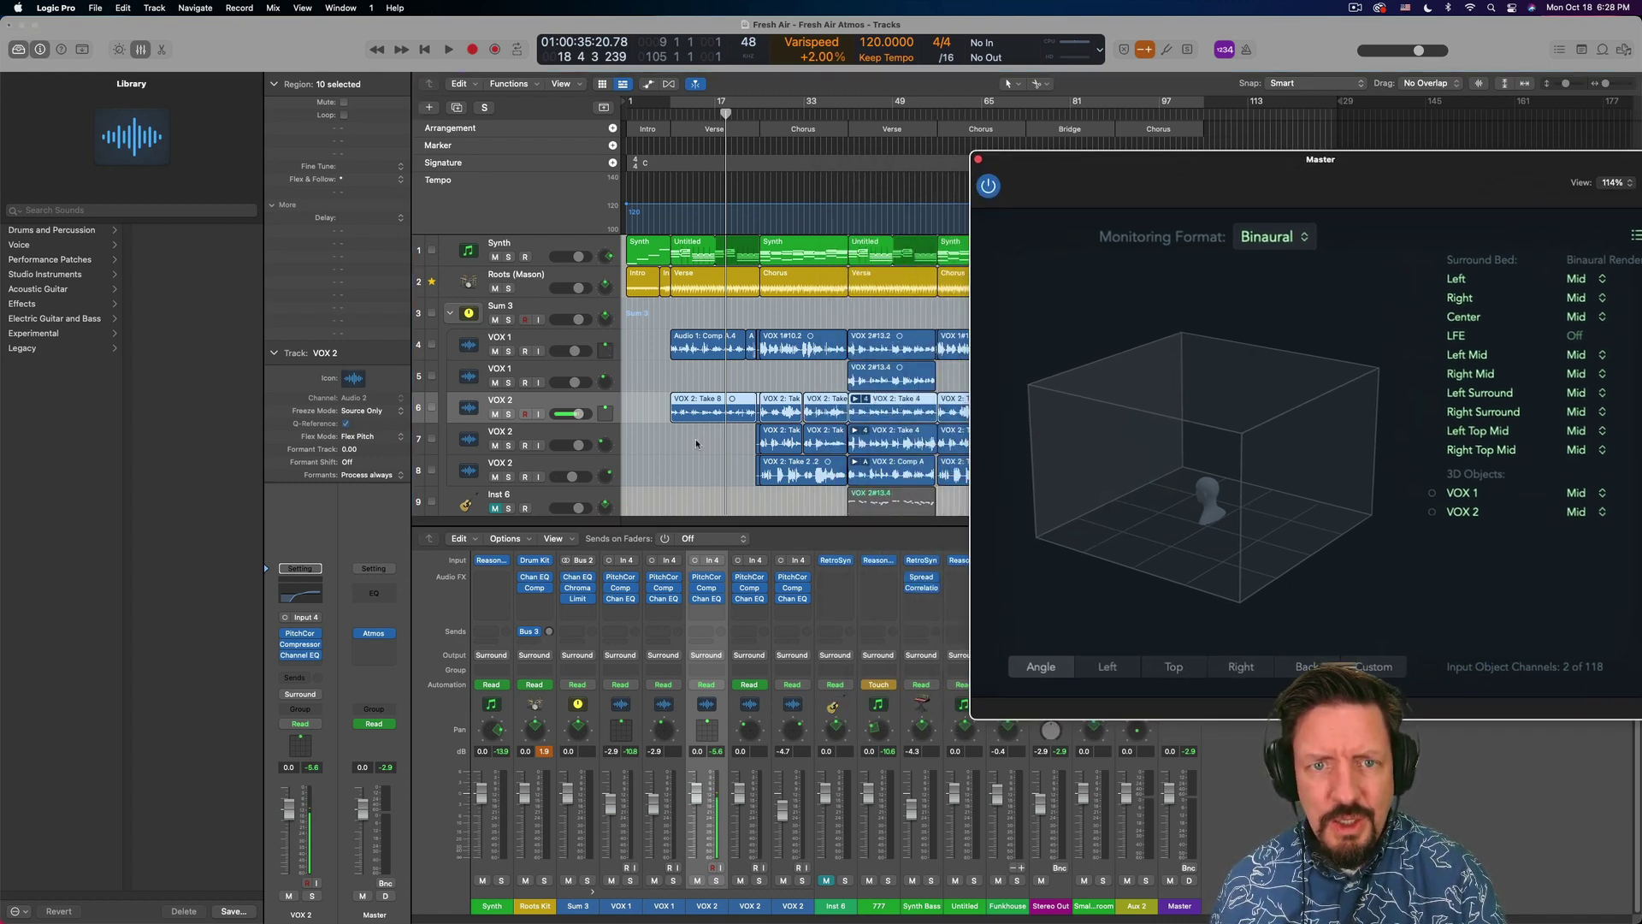
click(545, 435)
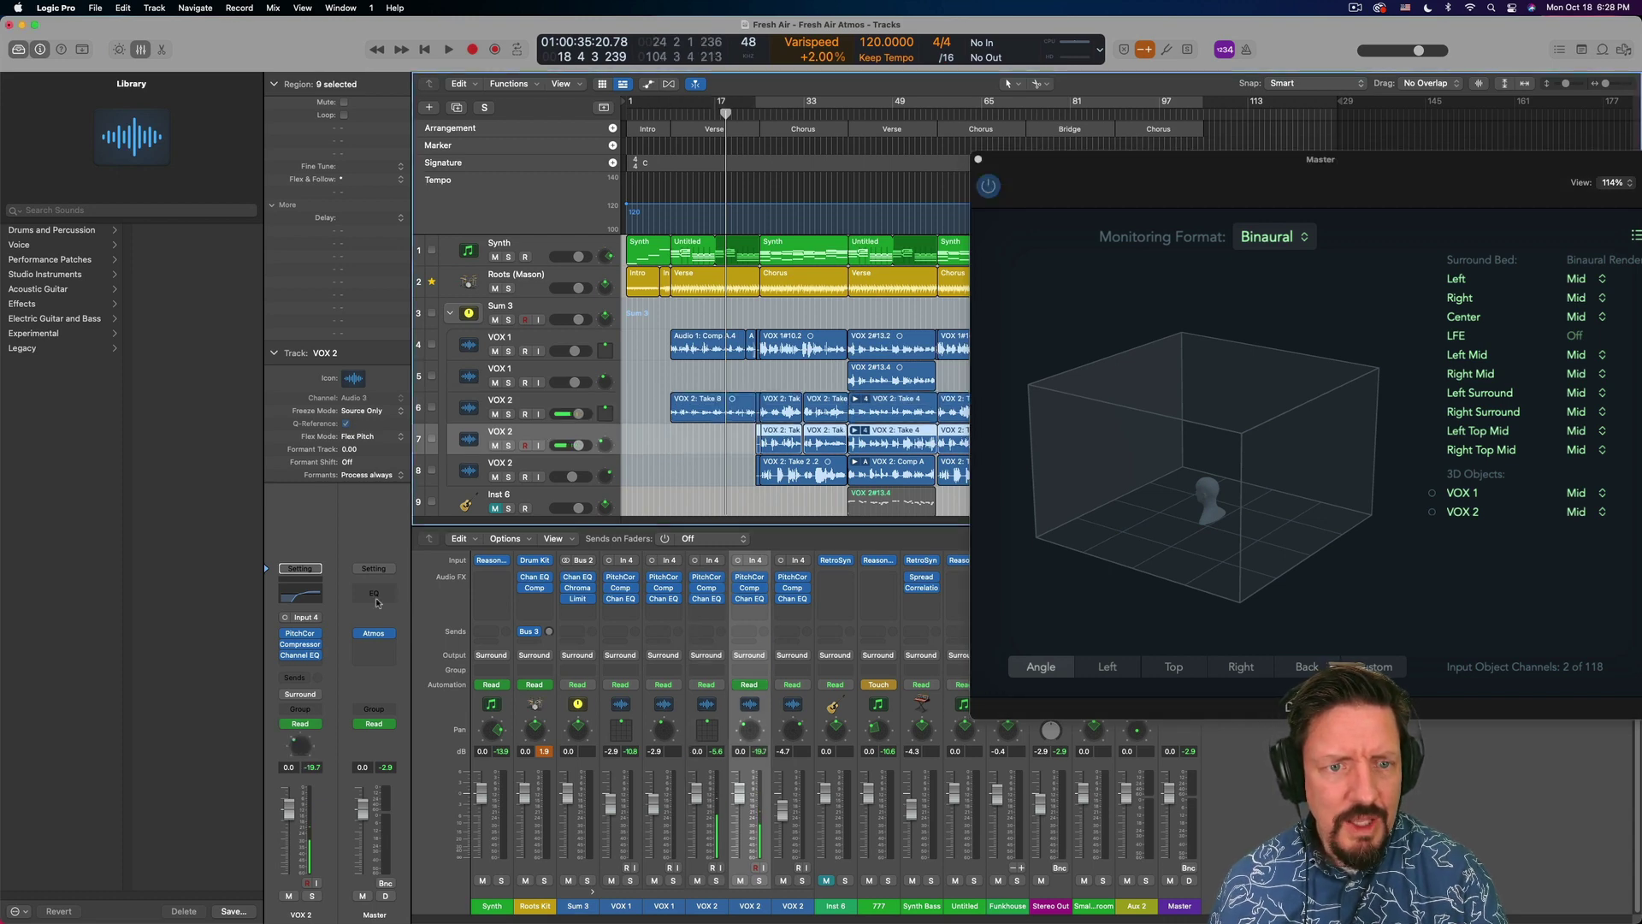
right_click(301, 748)
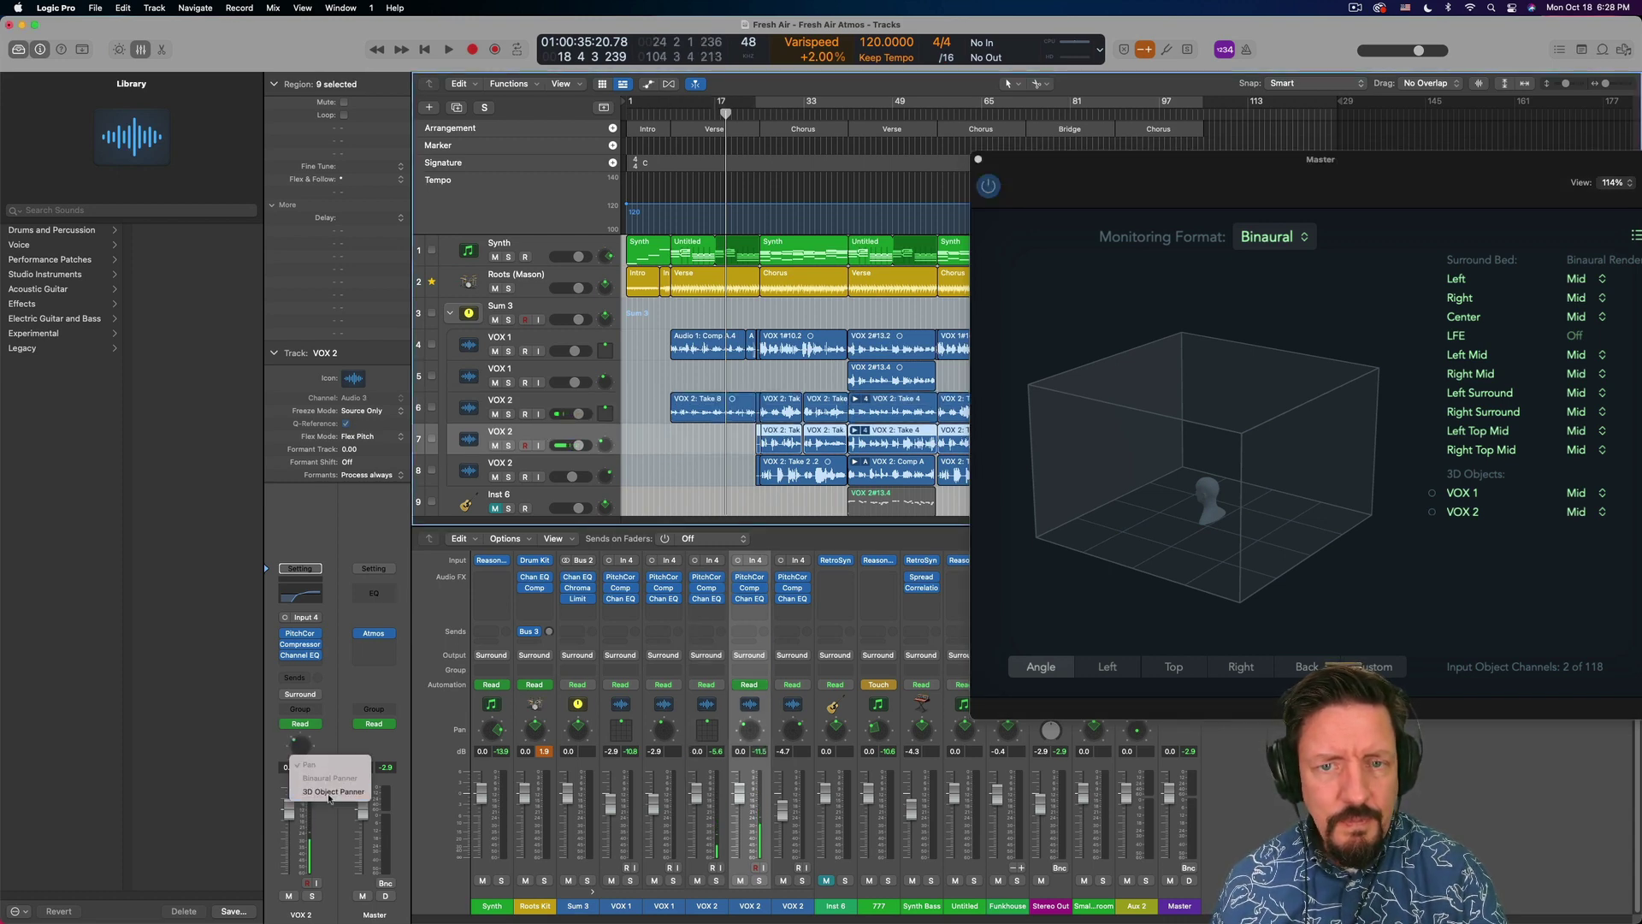
click(329, 795)
click(566, 462)
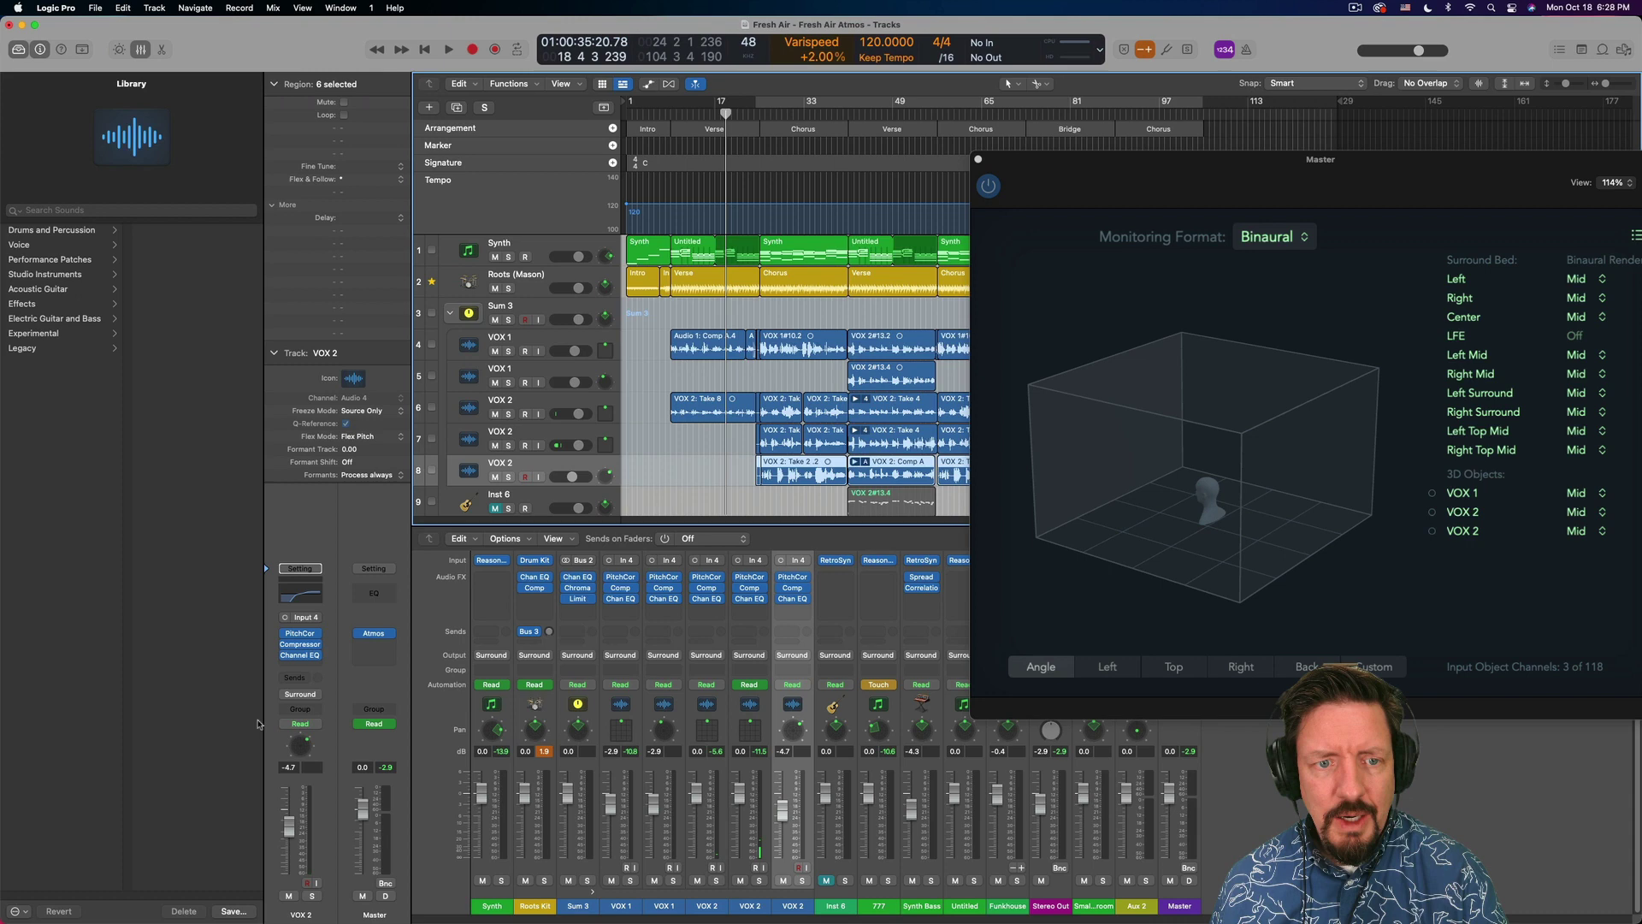
right_click(301, 749)
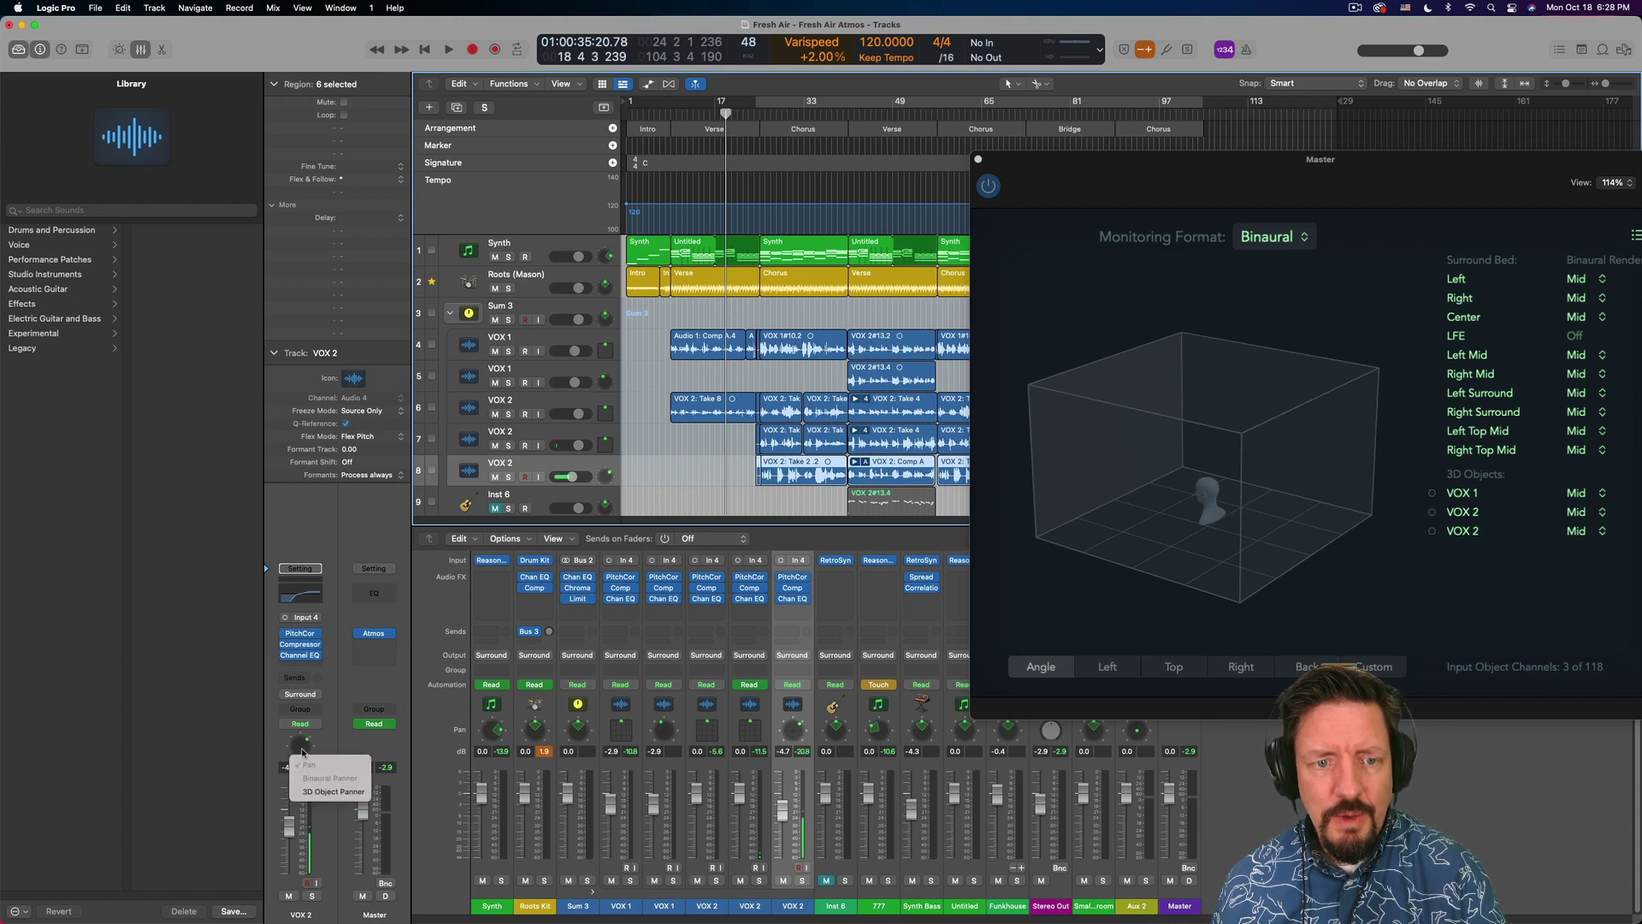
click(334, 791)
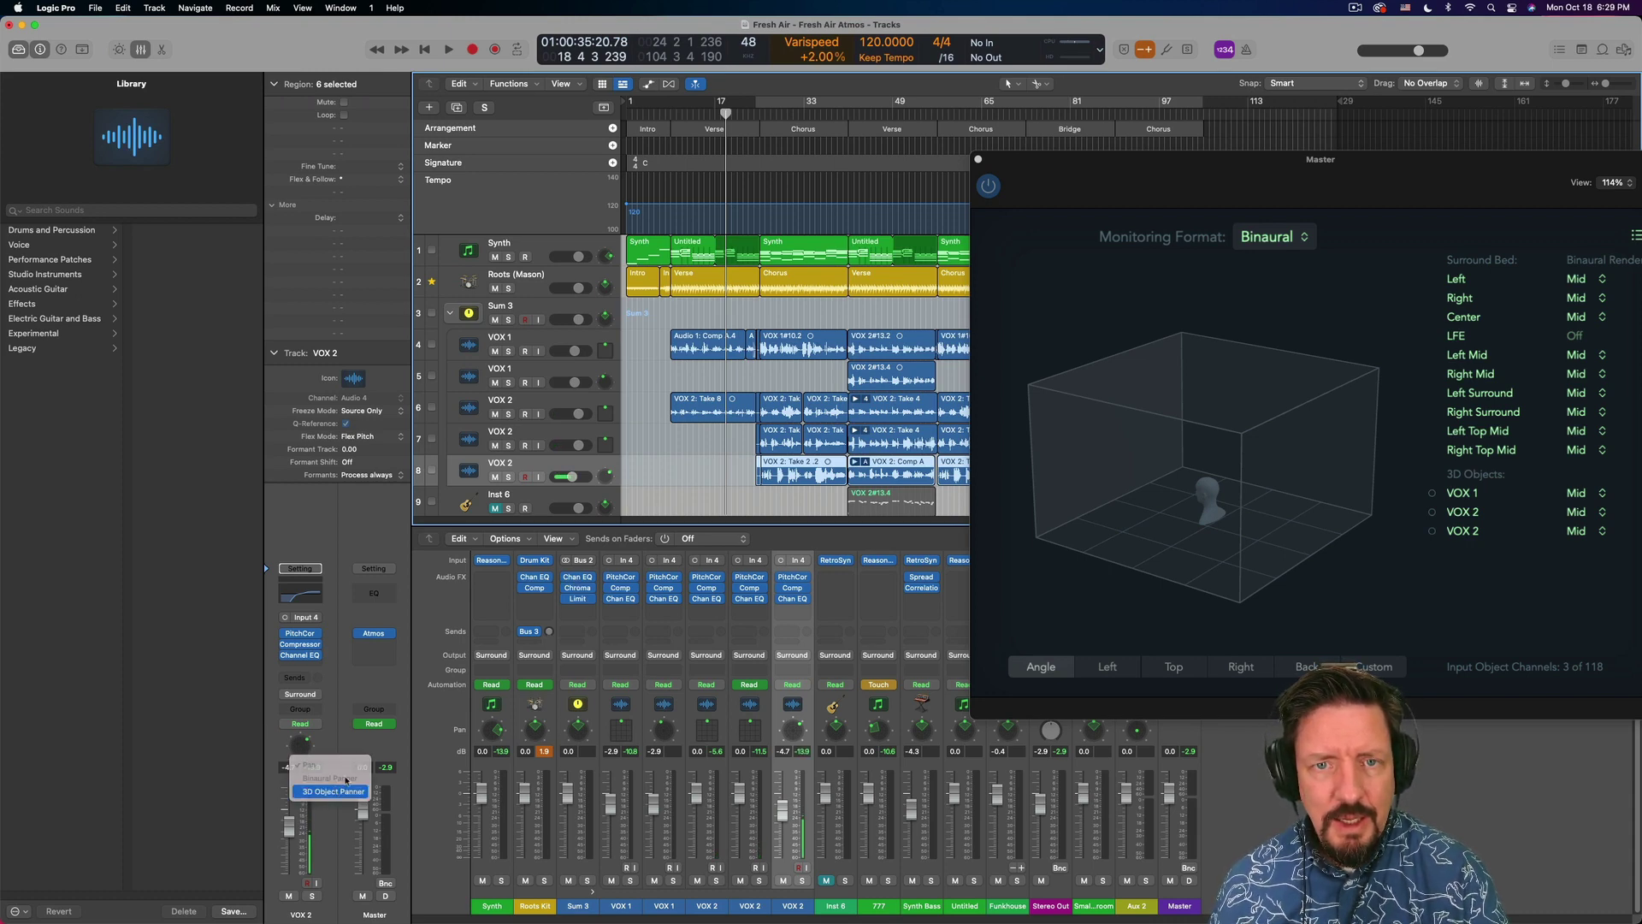
Position the VOX 1 object on track 4 front left at about -0.767 left/right and +0.768 back/front, and close its panner
double_click(607, 353)
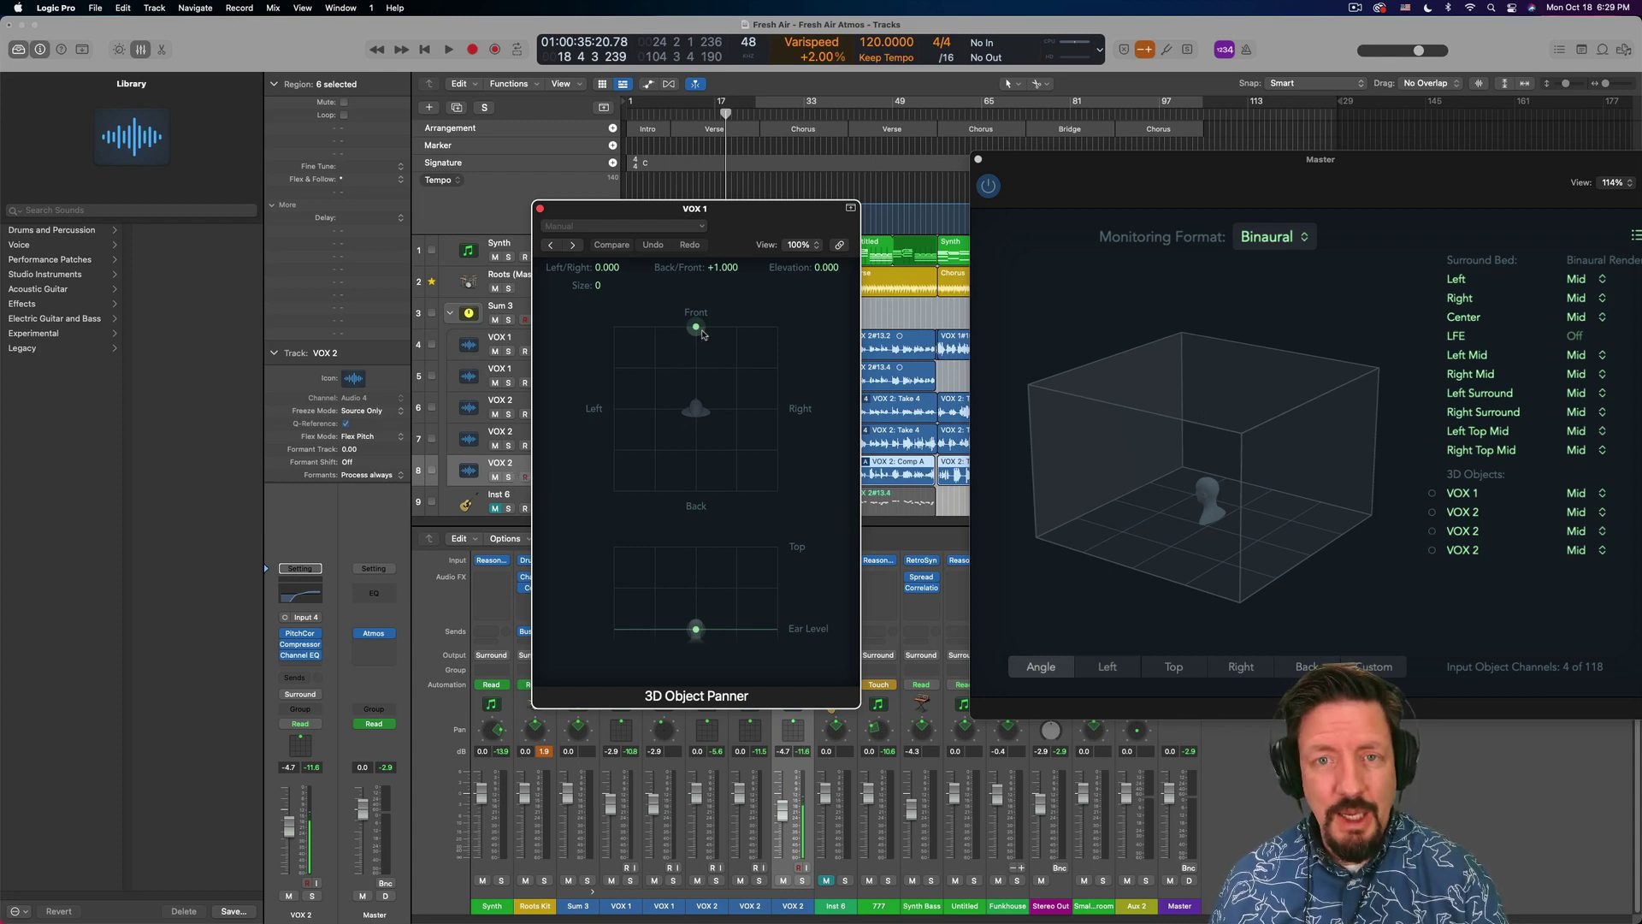
drag(695, 327, 626, 347)
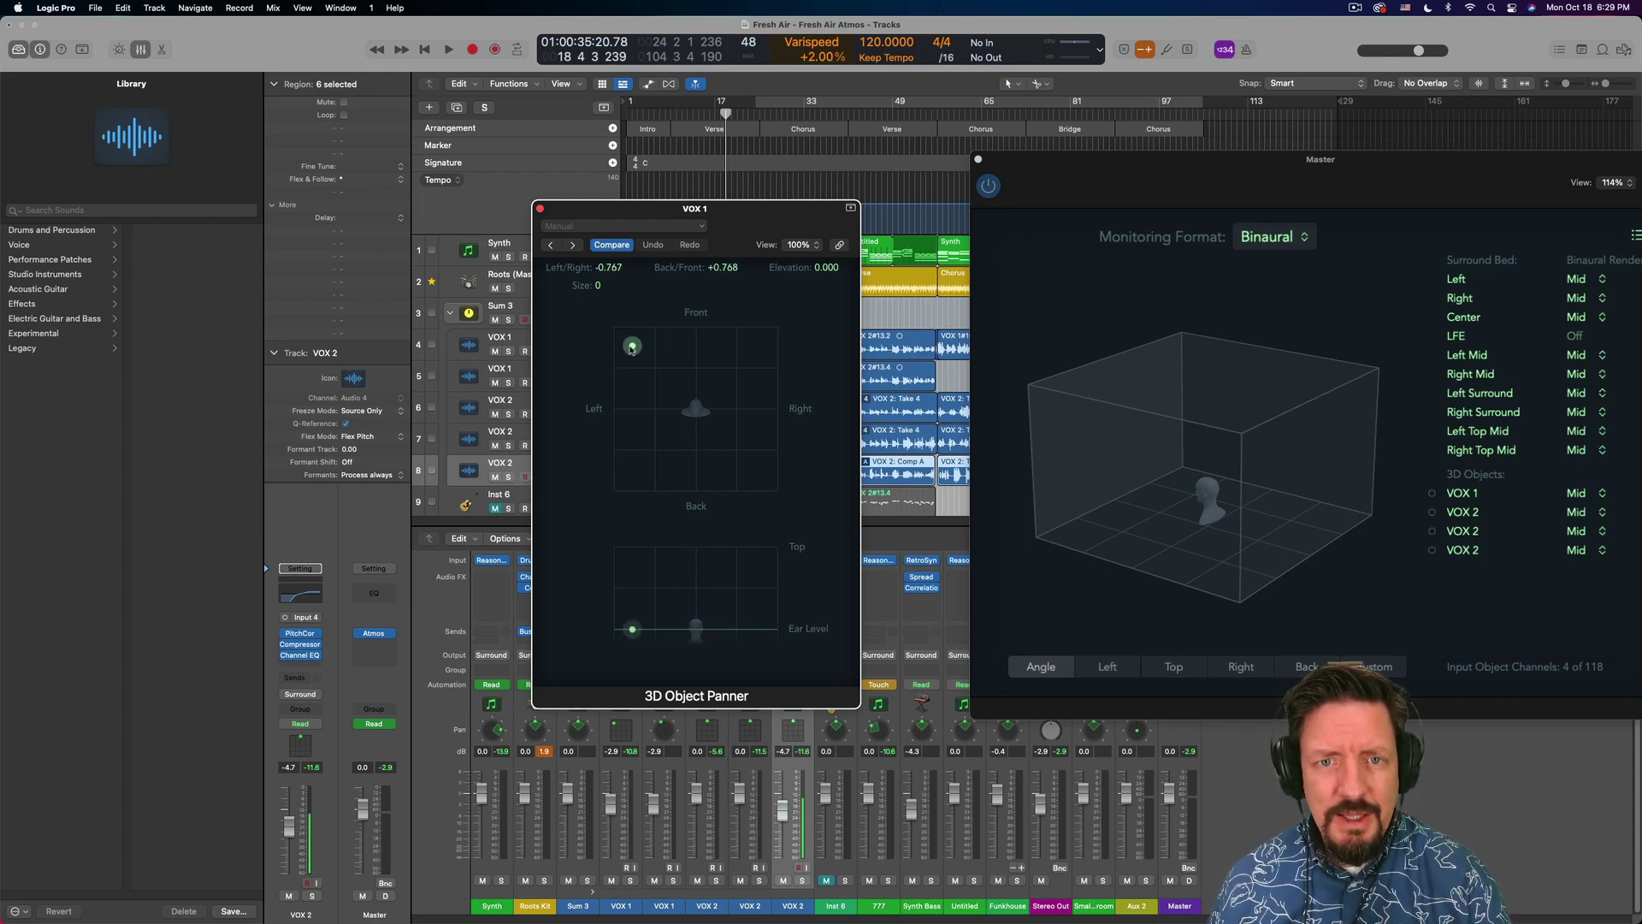
click(540, 208)
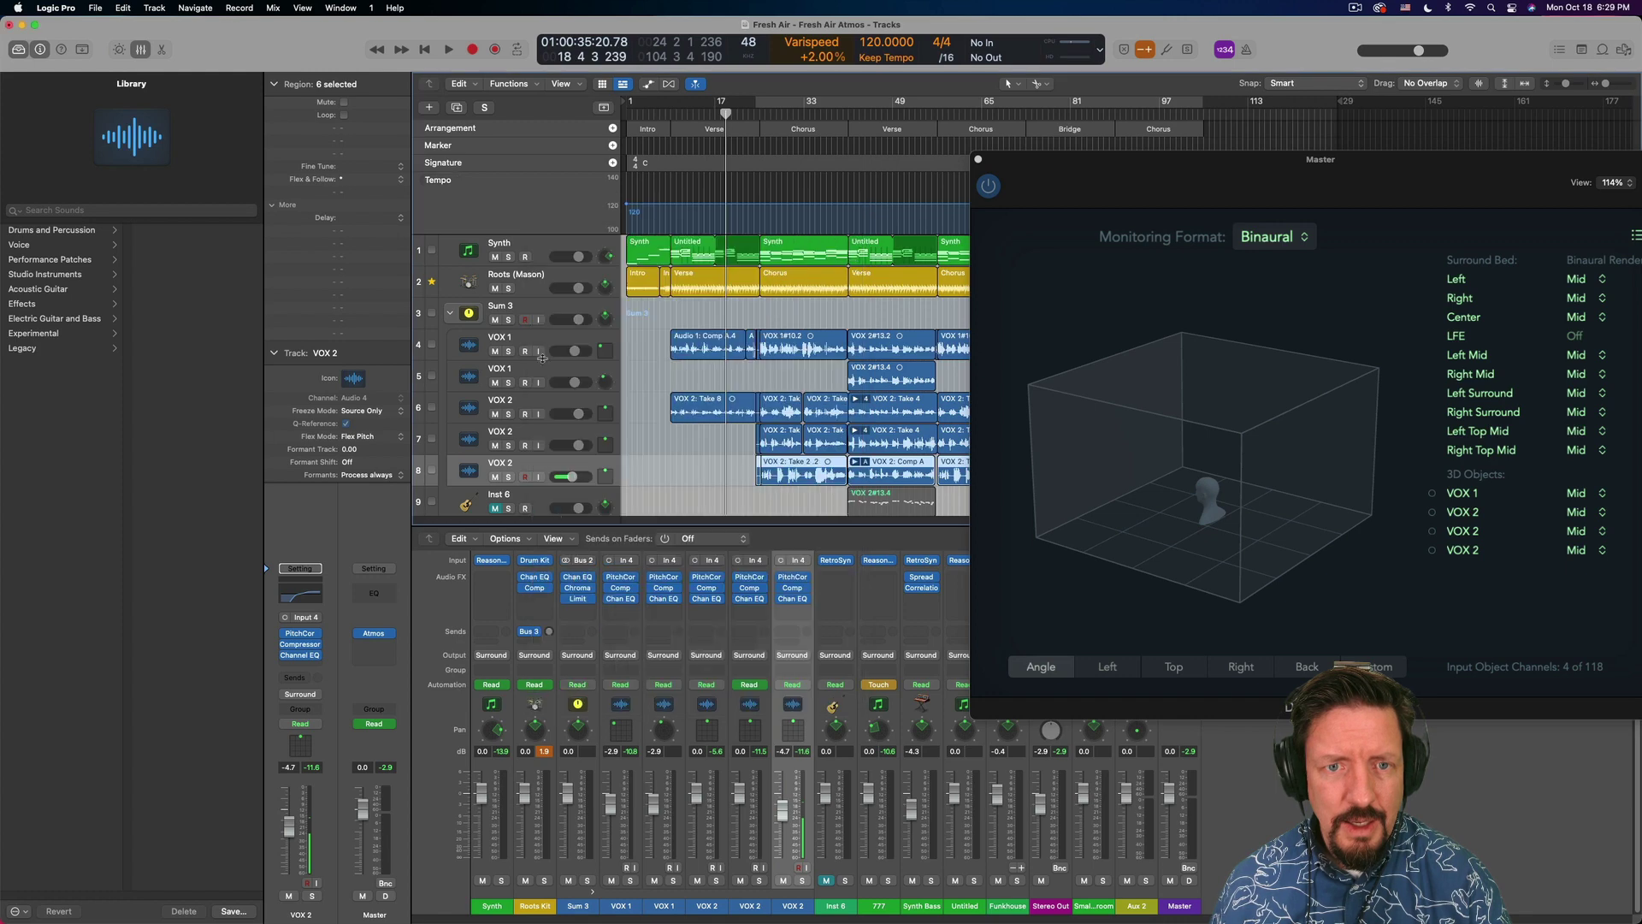
Position the VOX 2 object on track 6 front right at about +0.889 left/right and +0.921 back/front, and close its panner
double_click(603, 417)
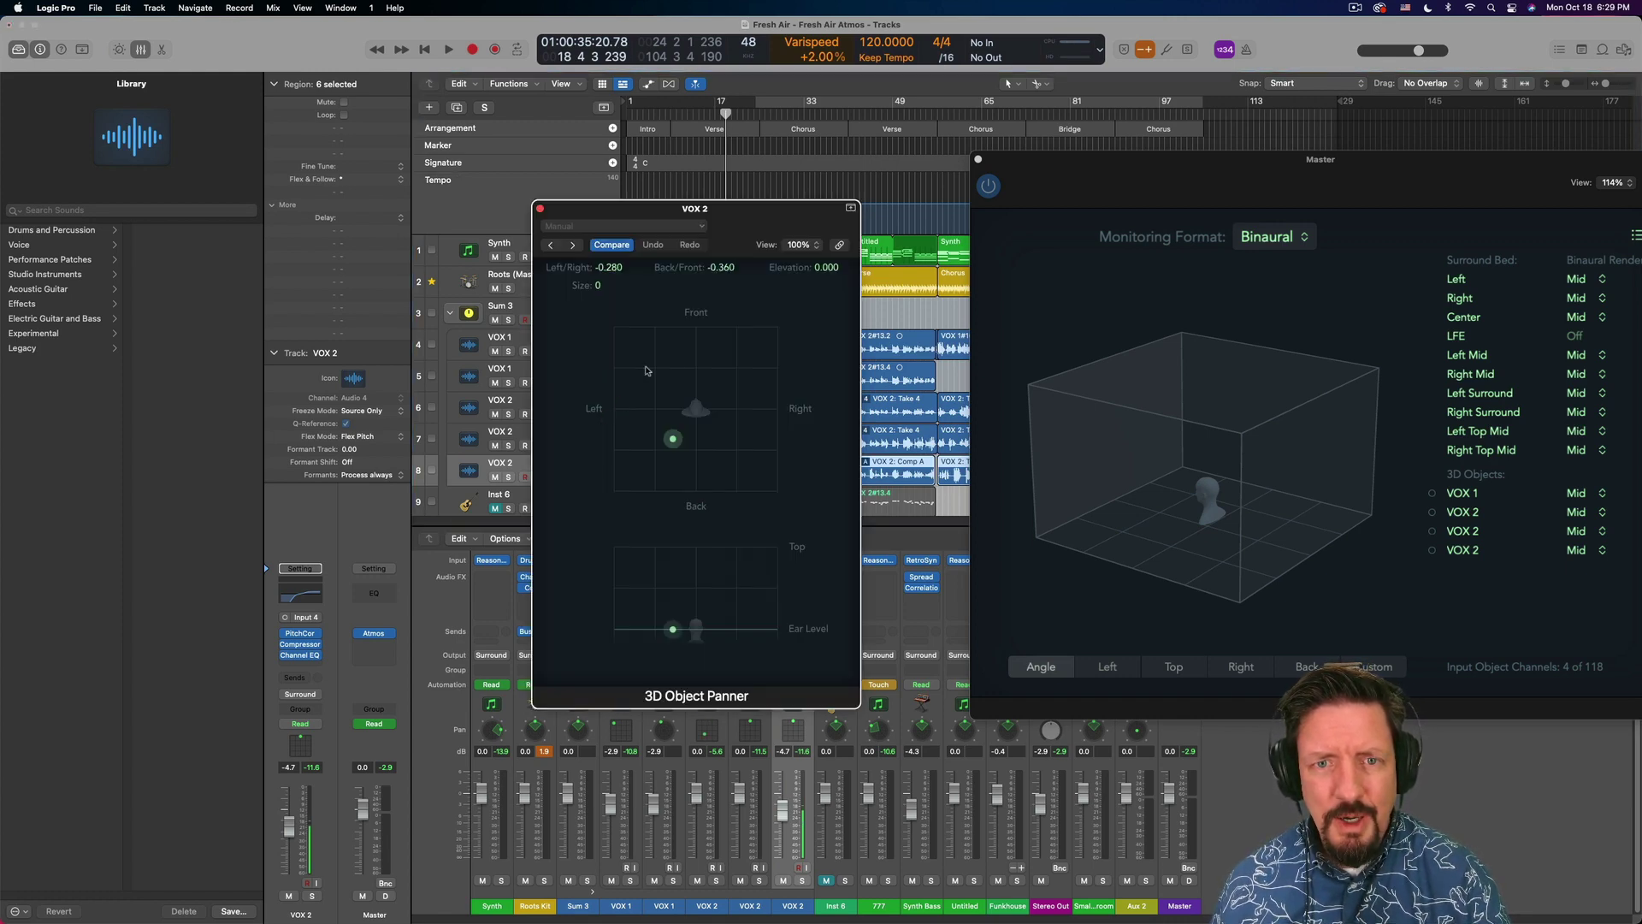
drag(673, 430, 773, 333)
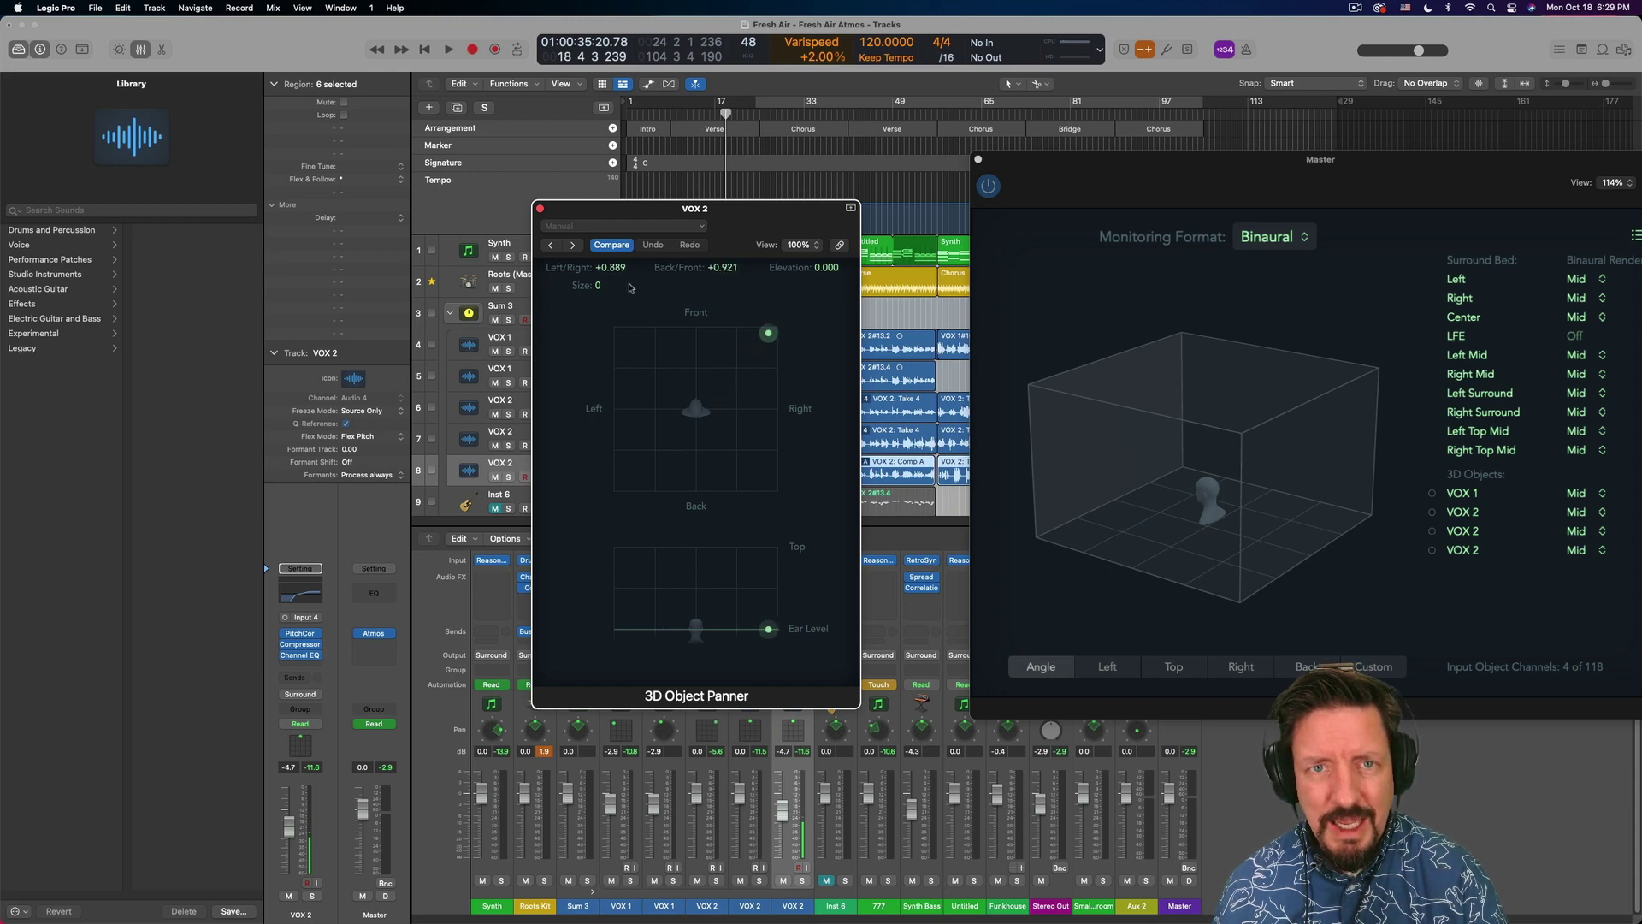
click(540, 209)
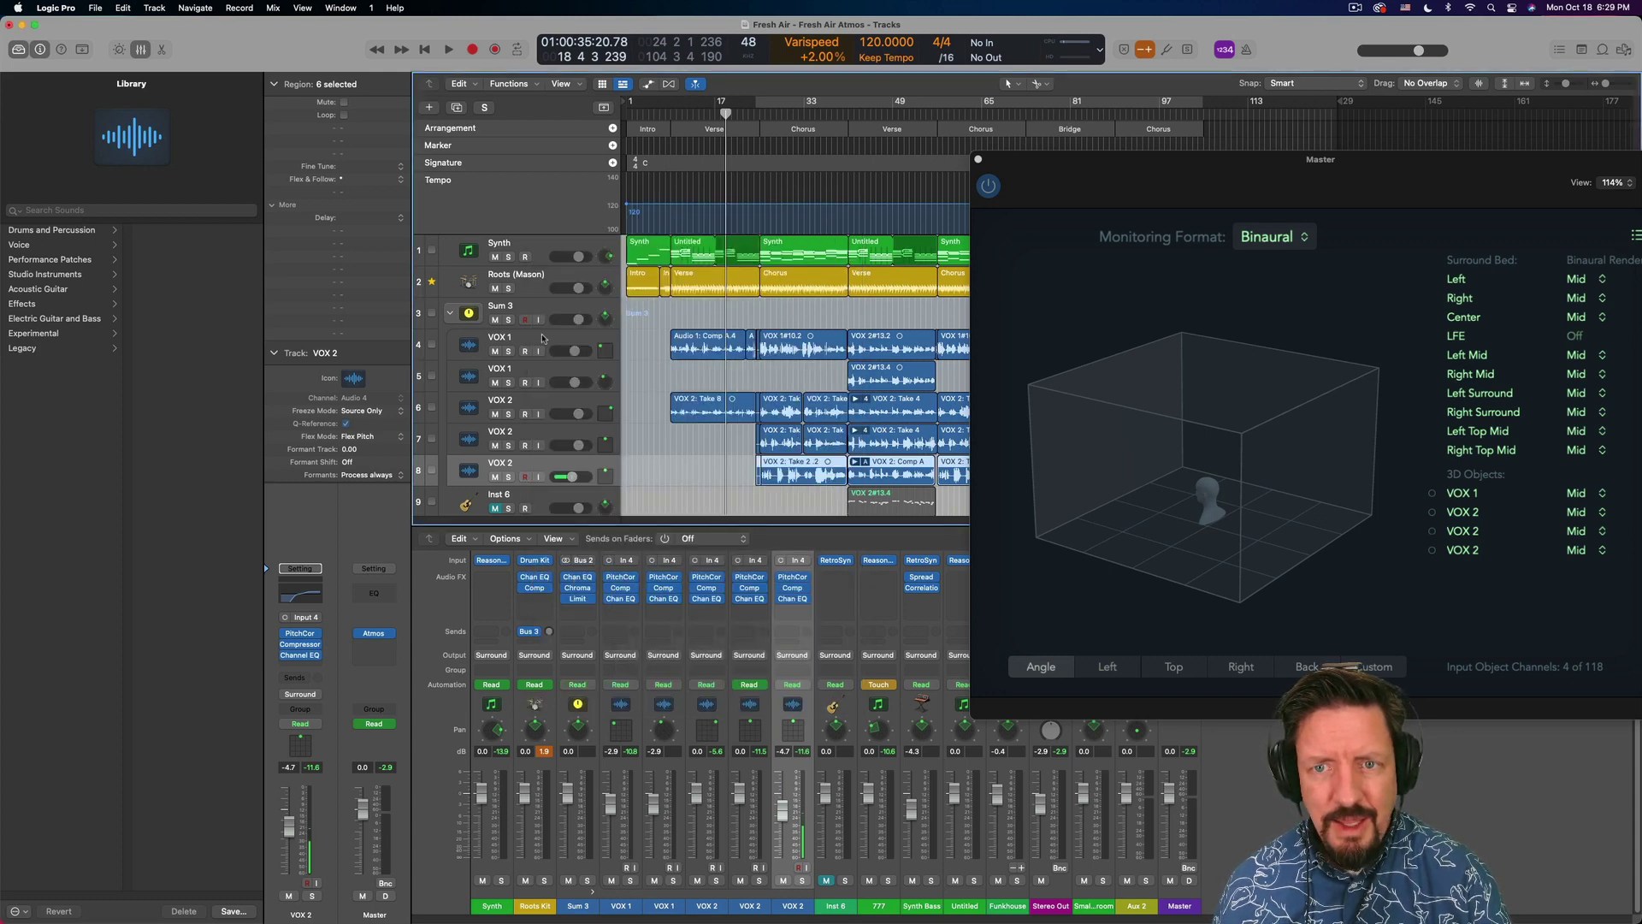
Position the VOX 2 object on track 7 rear left at about -0.756 left/right and -0.796 back/front, raise its elevation, and close its panner
double_click(571, 438)
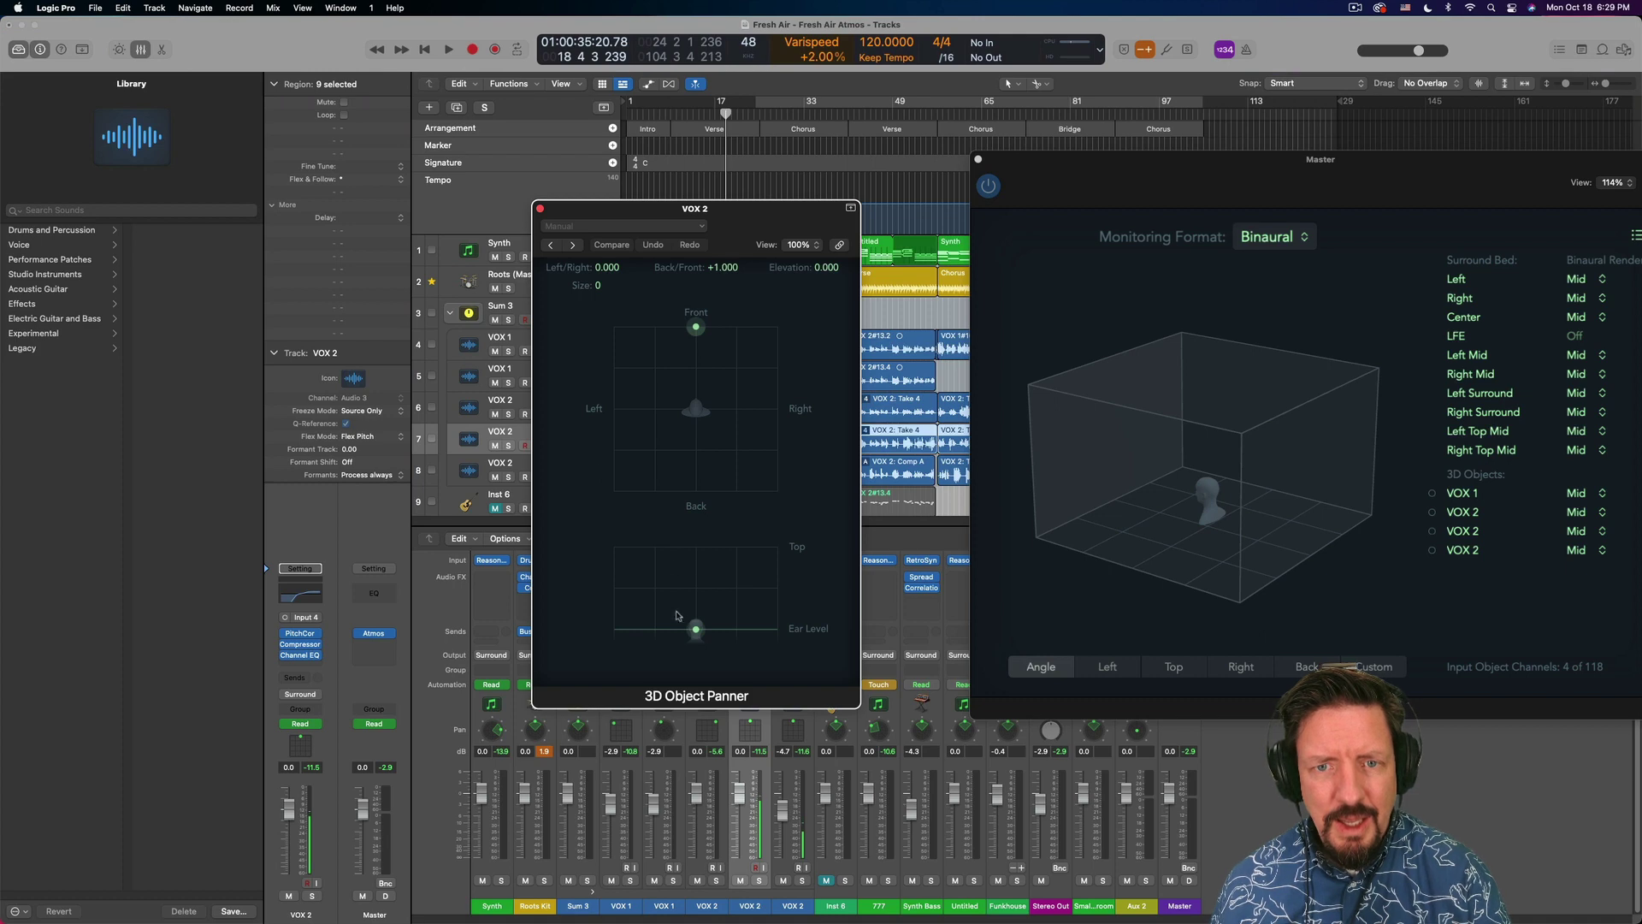
drag(696, 327, 634, 475)
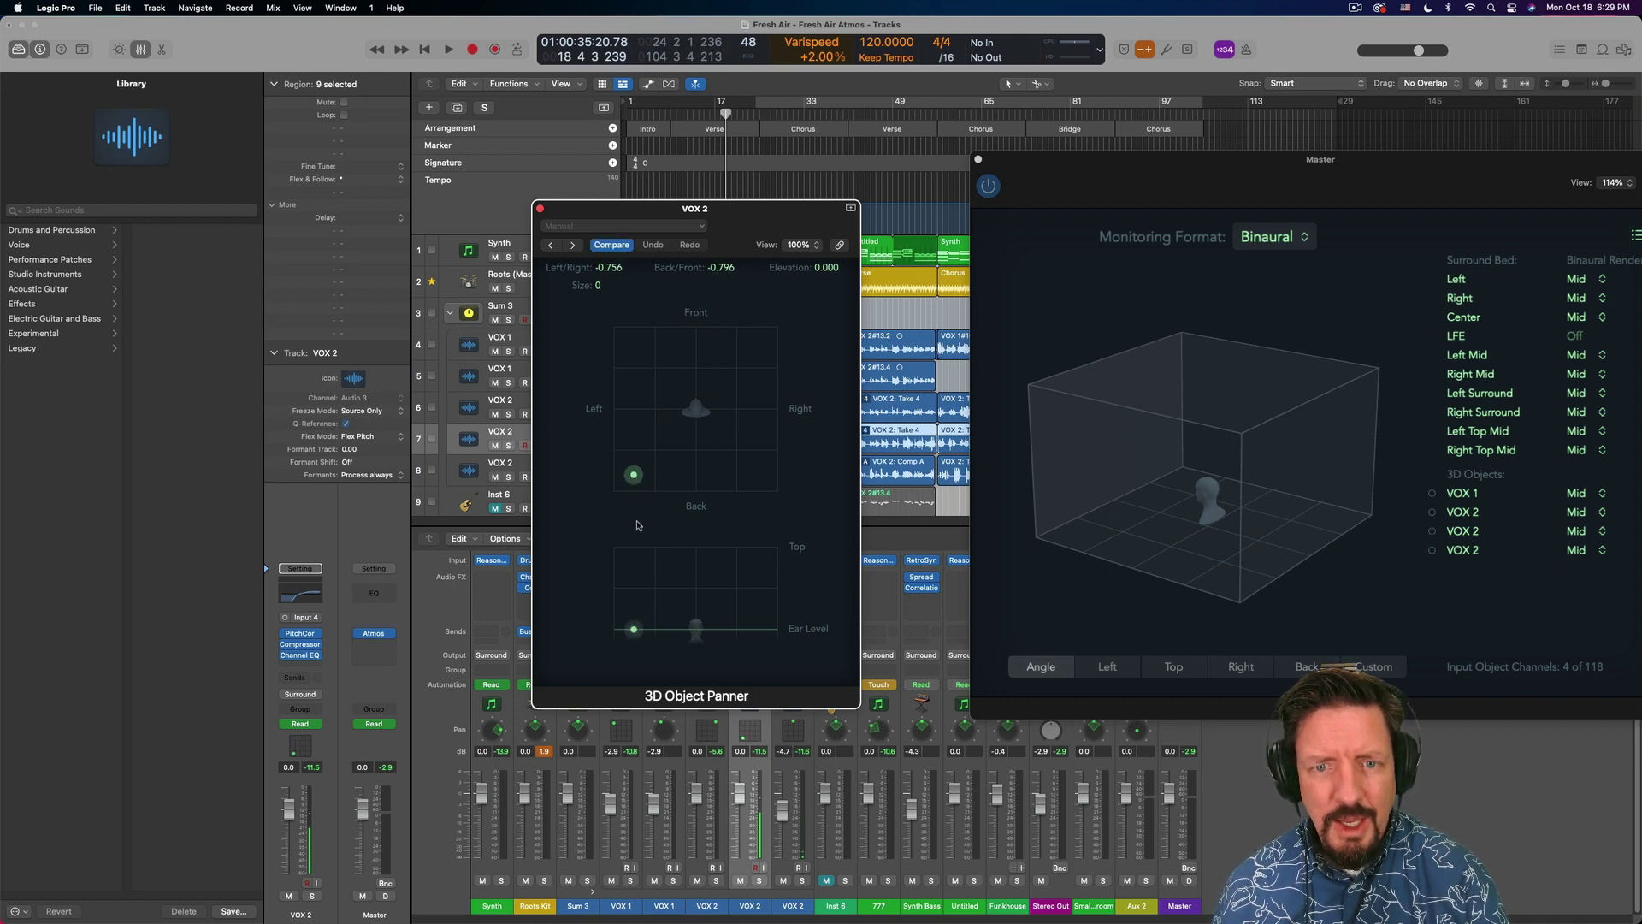
drag(634, 629, 640, 586)
click(541, 208)
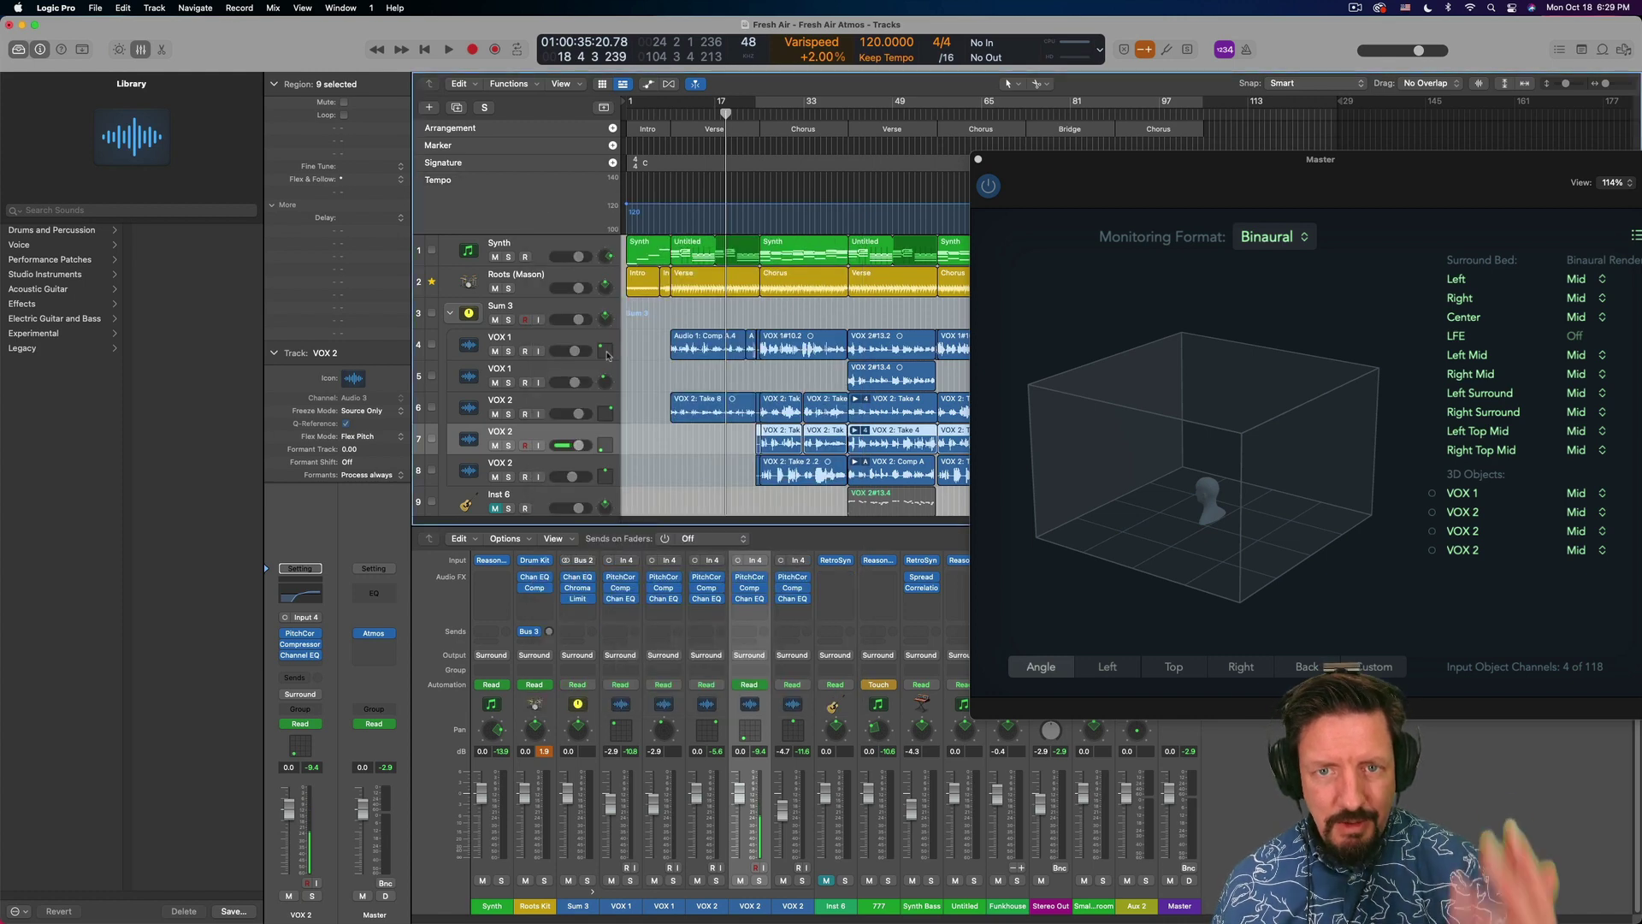
Position the VOX 2 object on track 8 rear right at about +0.839 left/right, -0.718 back/front and +0.571 elevation, and close its panner
double_click(605, 478)
drag(694, 330, 757, 500)
drag(760, 629, 765, 581)
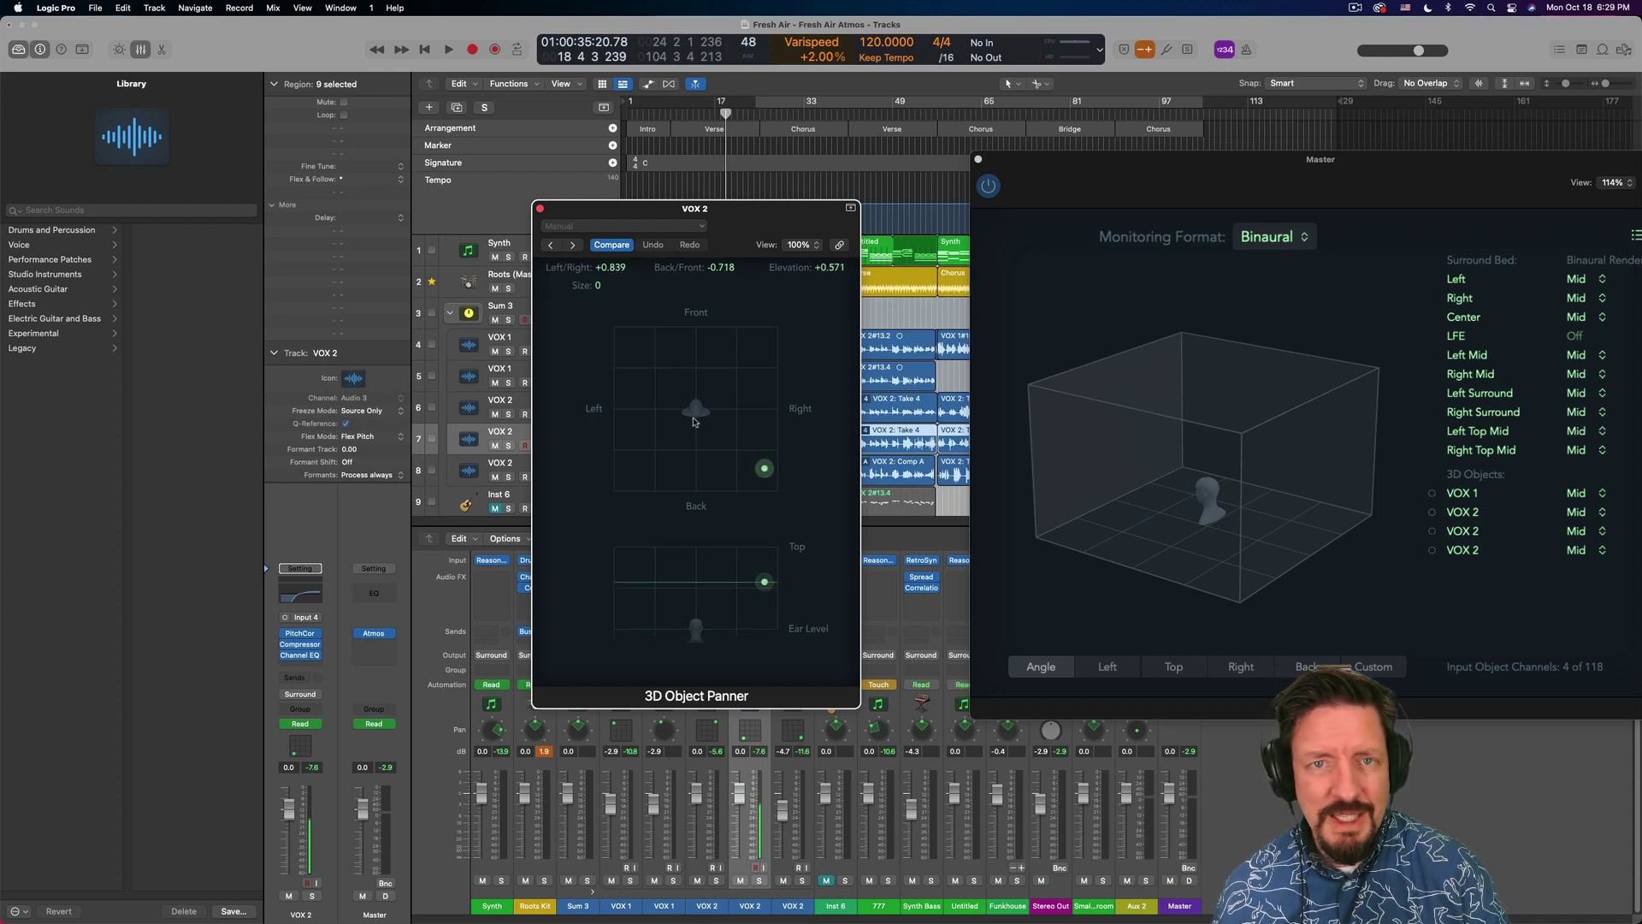
click(540, 210)
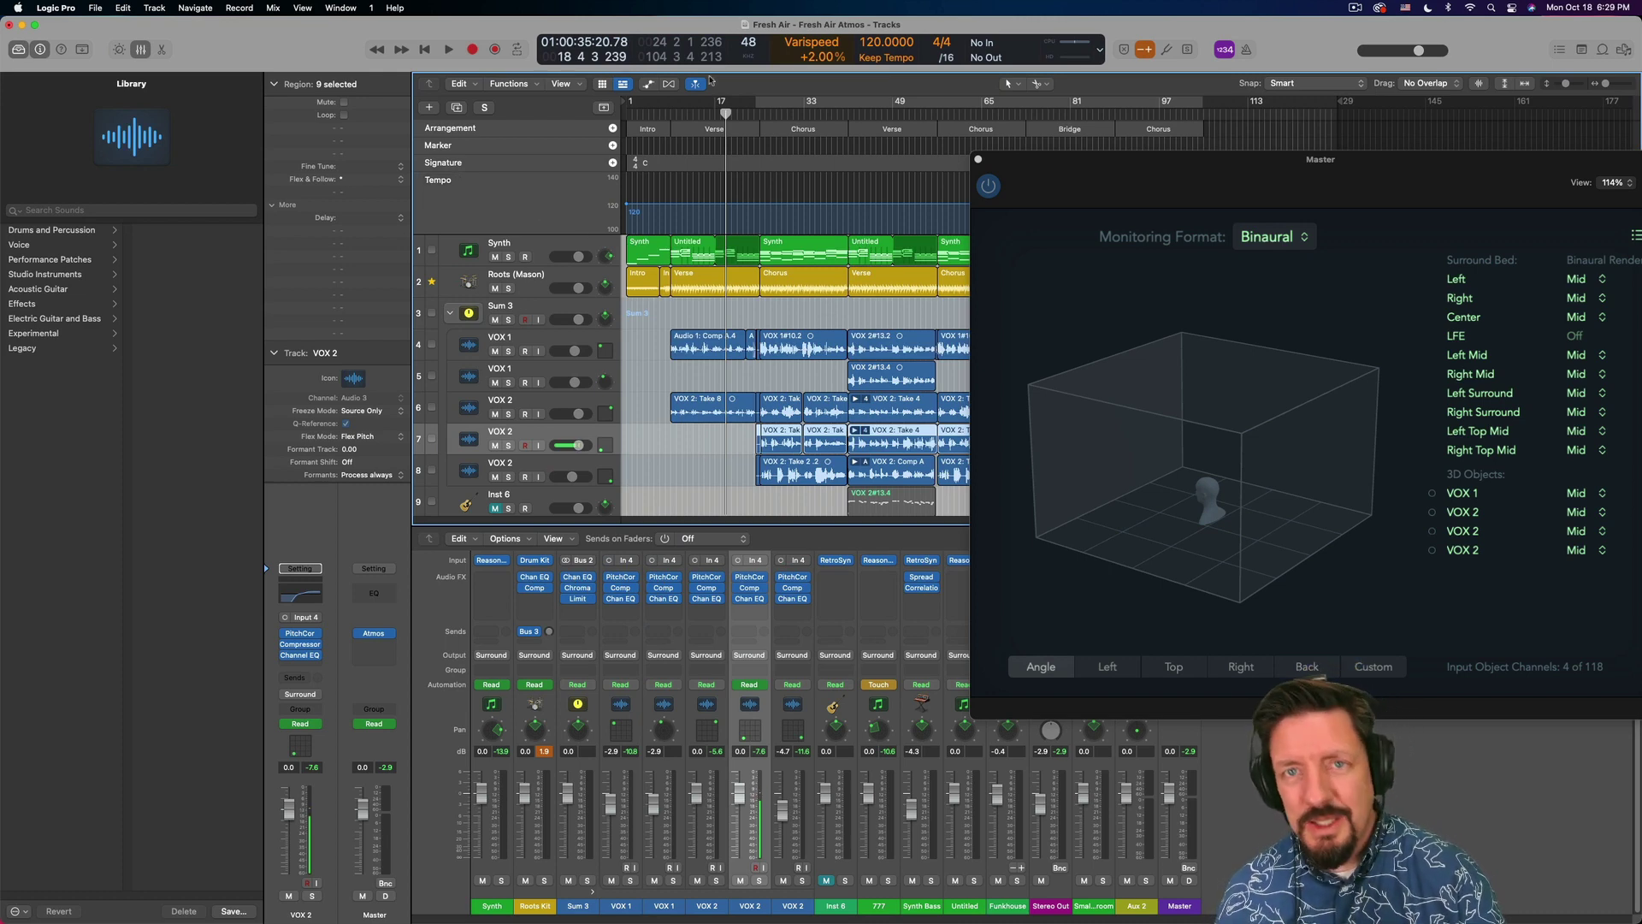
Play the song from the first verse at bar 9 while viewing the vocal objects in the Dolby Atmos room from different angles, and stop playback
drag(693, 118, 670, 118)
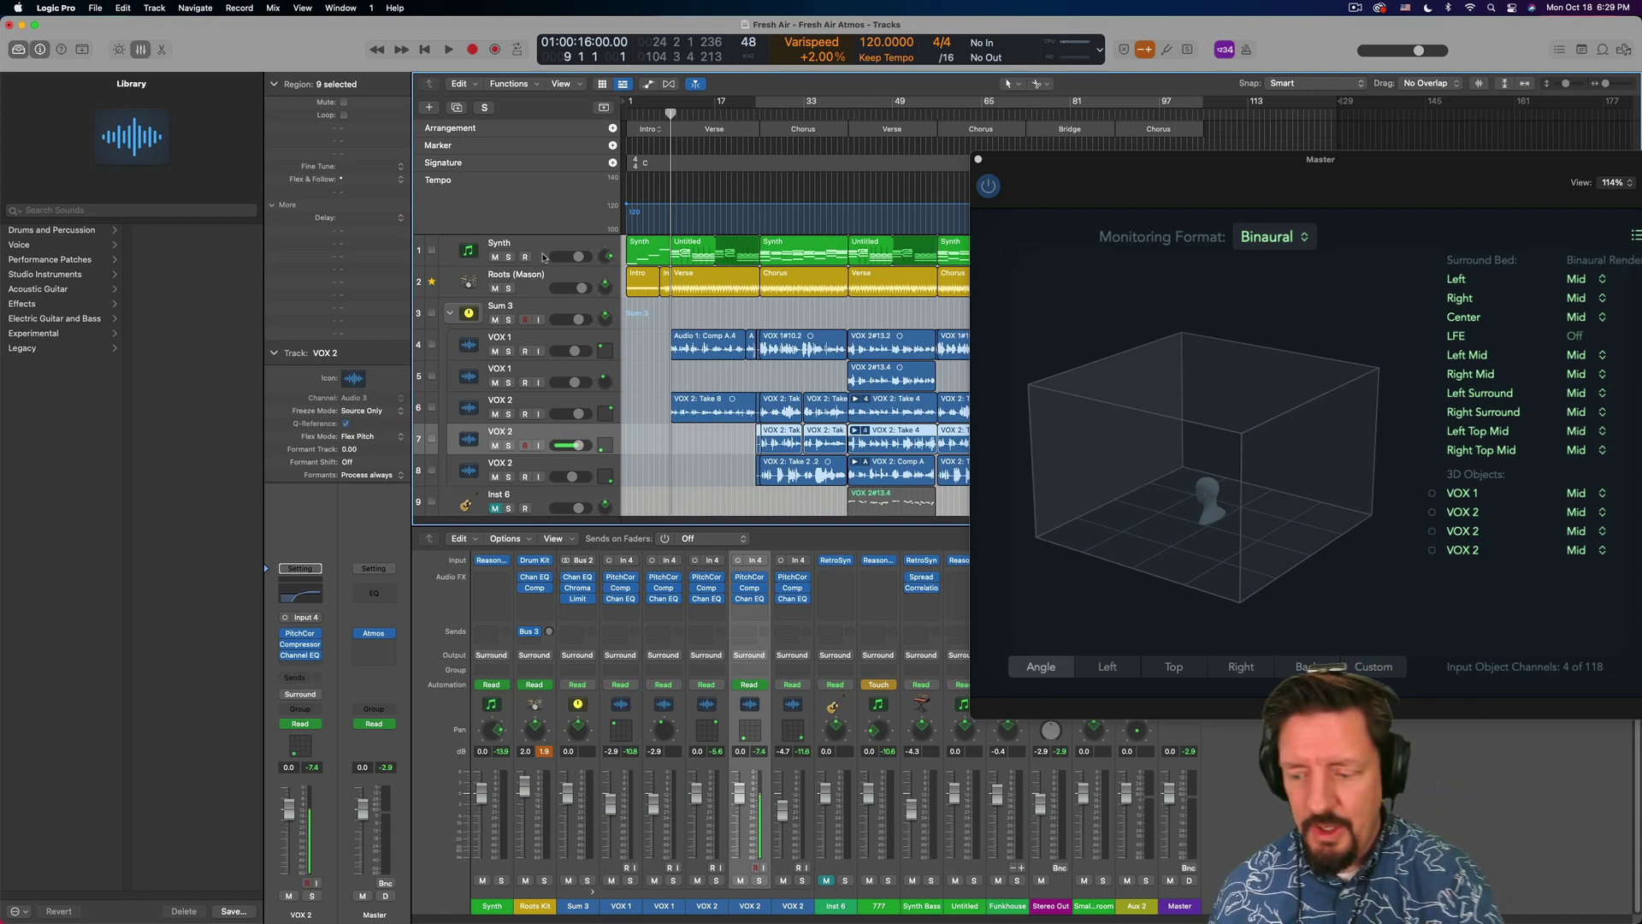
key(space)
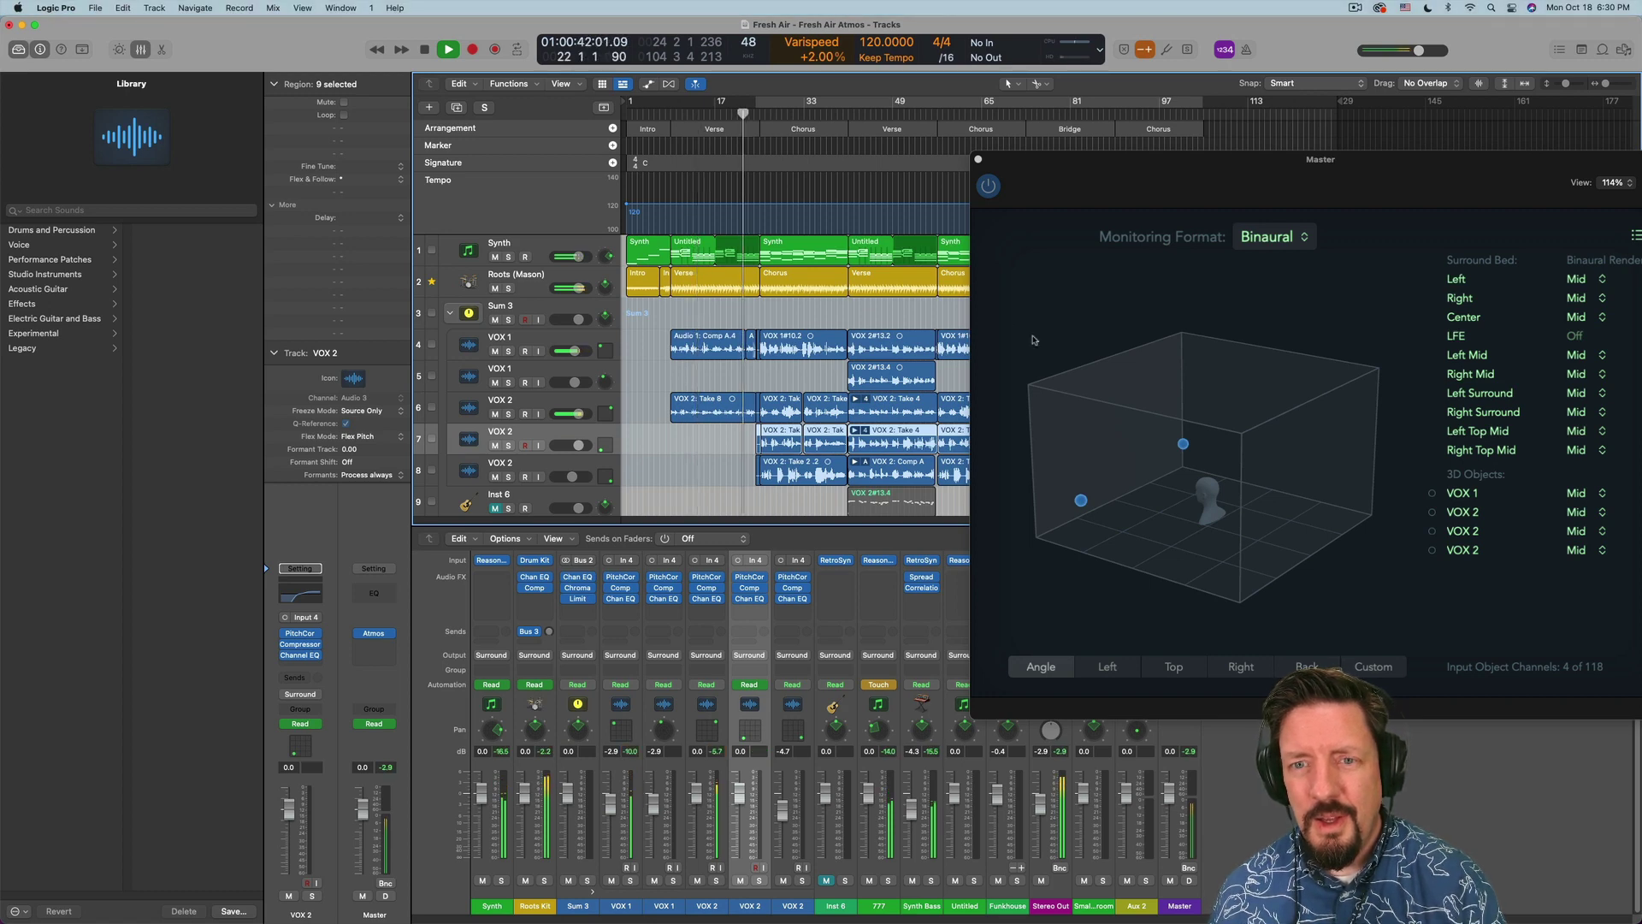
click(742, 112)
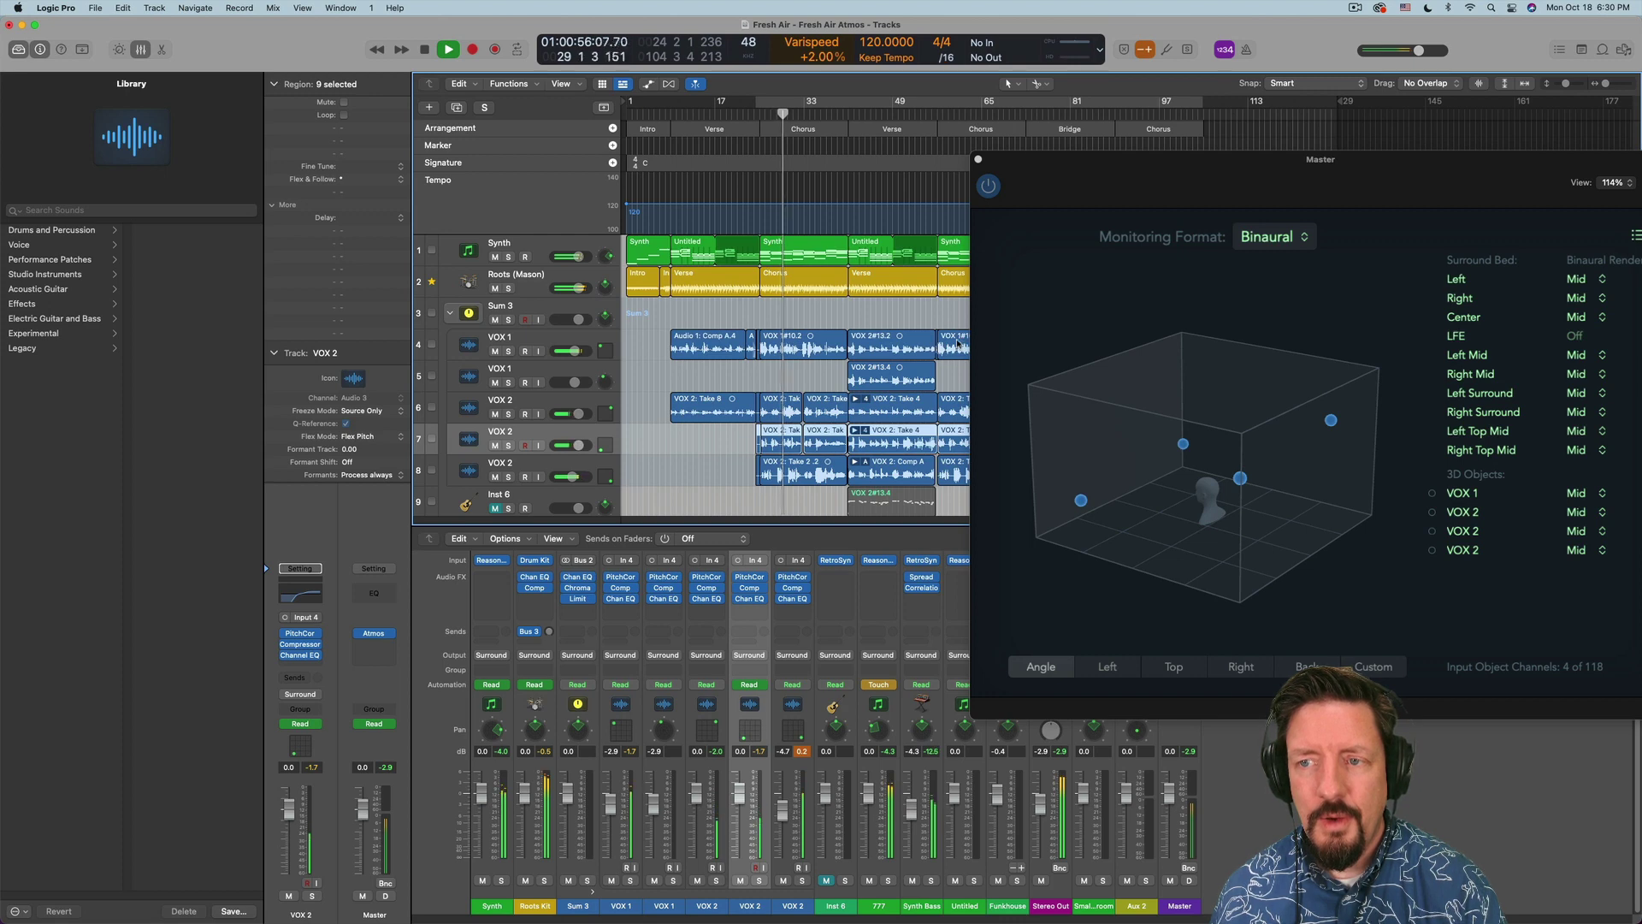
drag(1367, 568, 1273, 558)
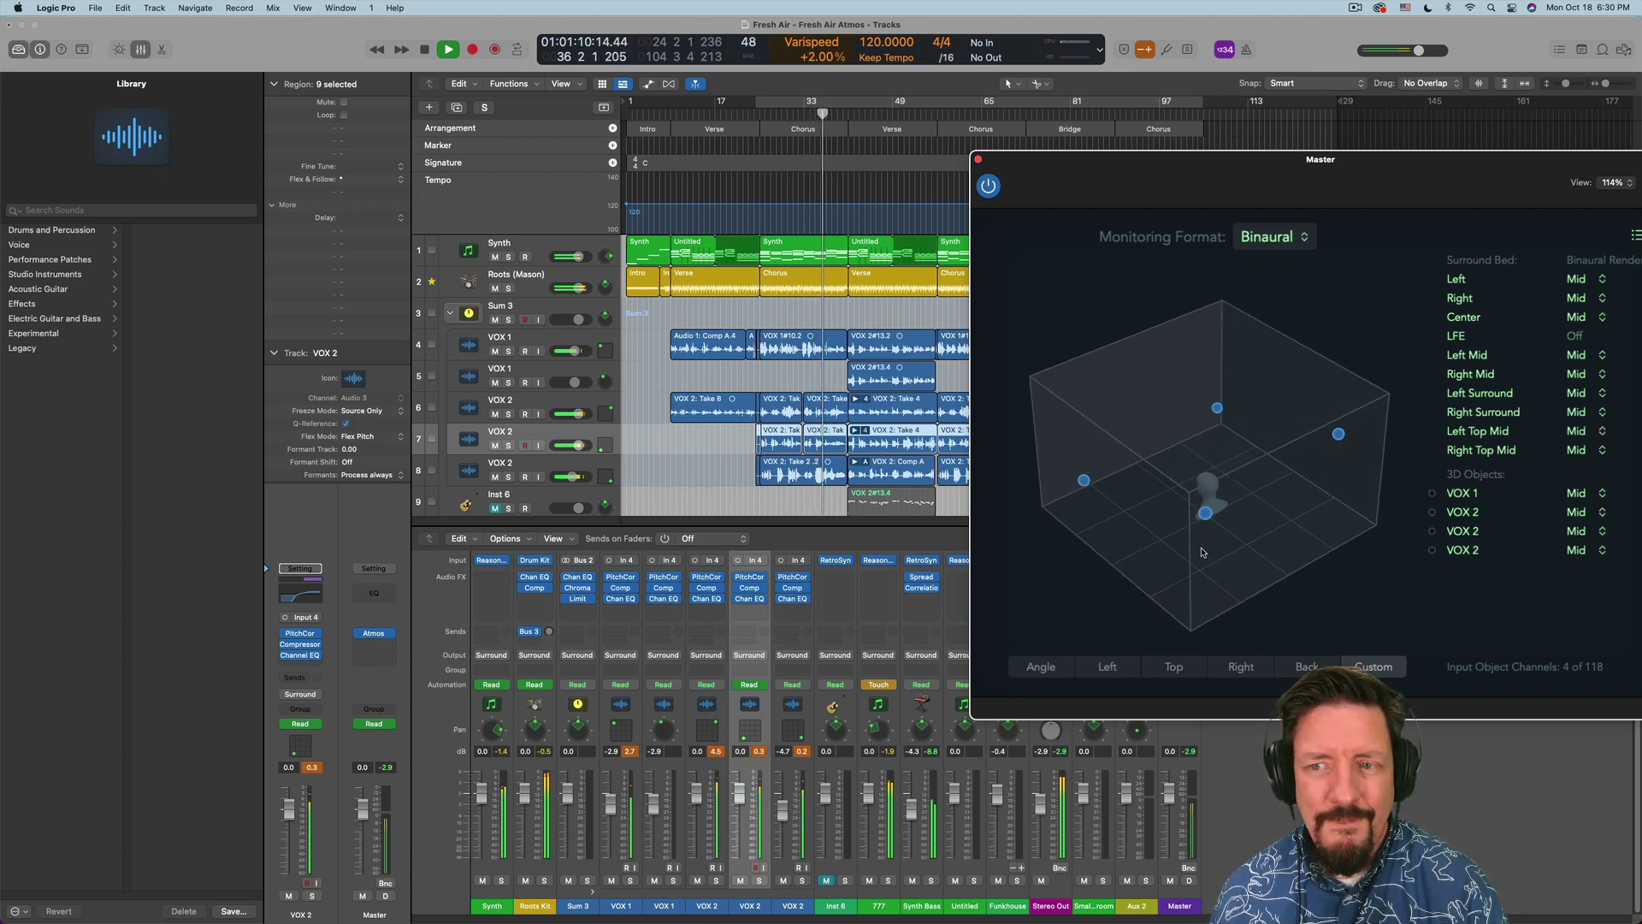
drag(1188, 548, 1275, 501)
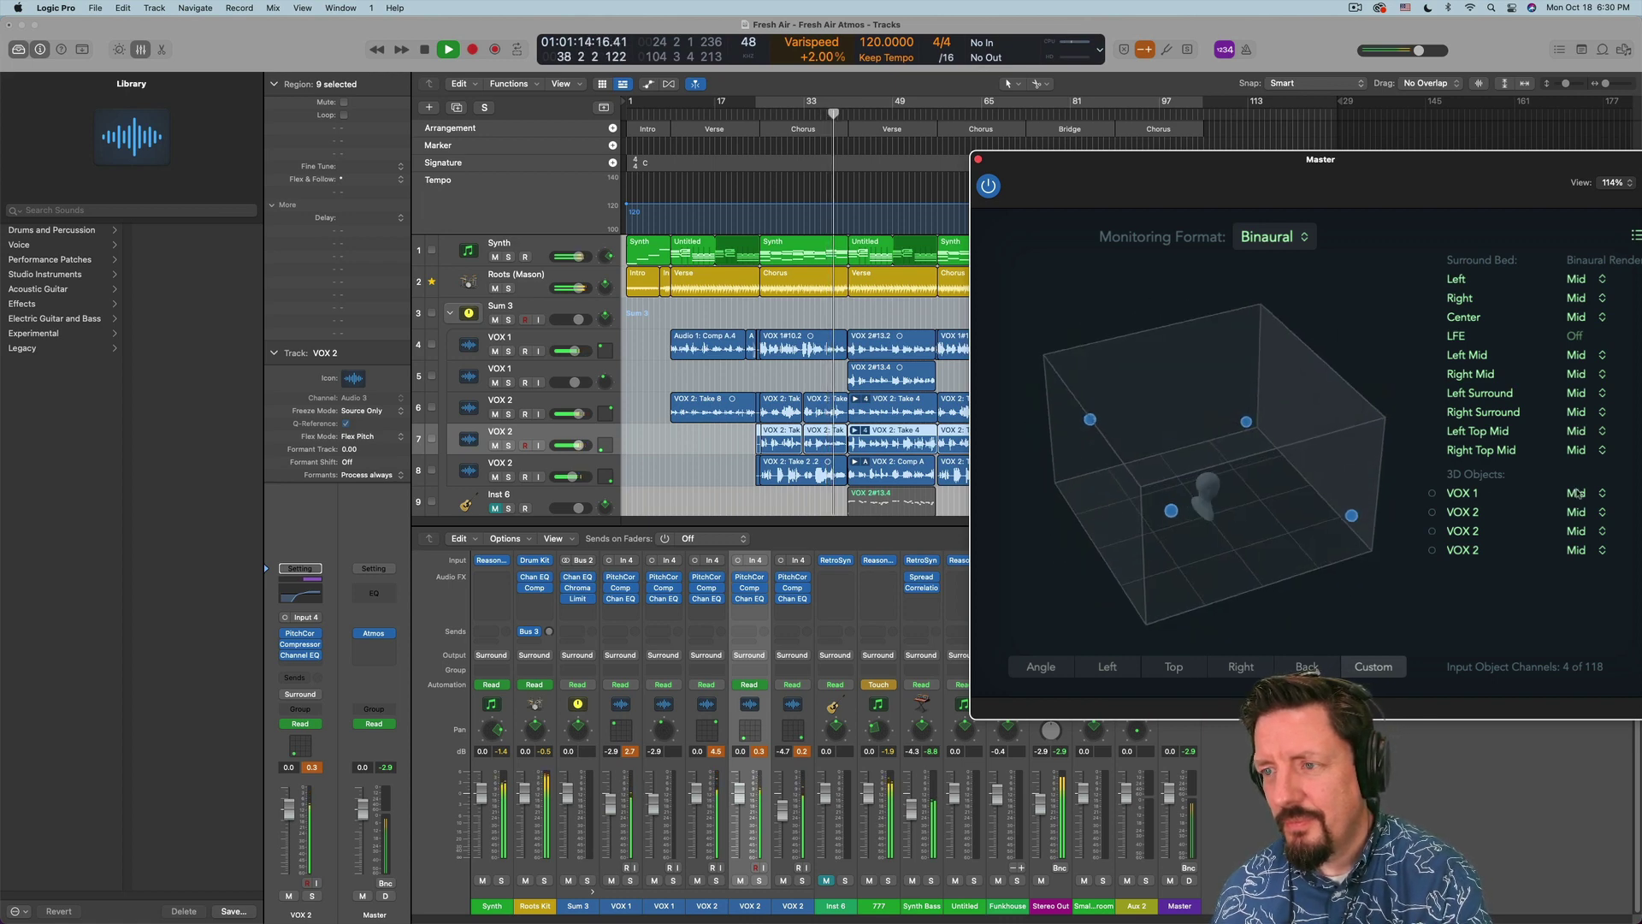
key(space)
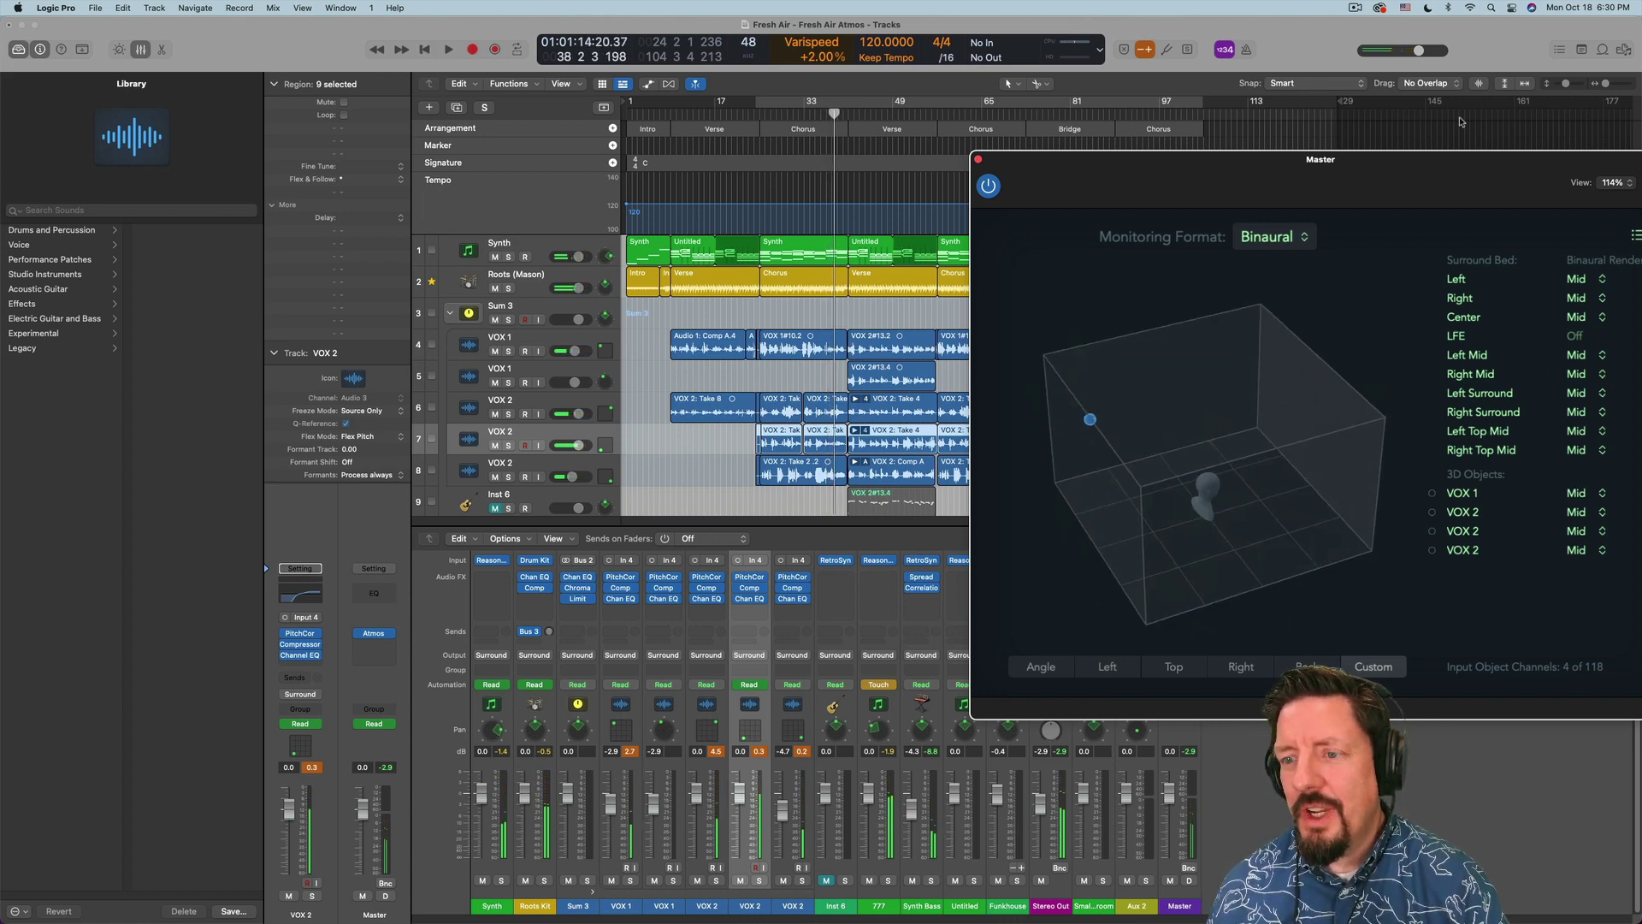
Reposition the Dolby Atmos window and set the binaural render mode of the VOX 1 object and all three VOX 2 objects to Far
click(1452, 142)
drag(1368, 158, 1256, 148)
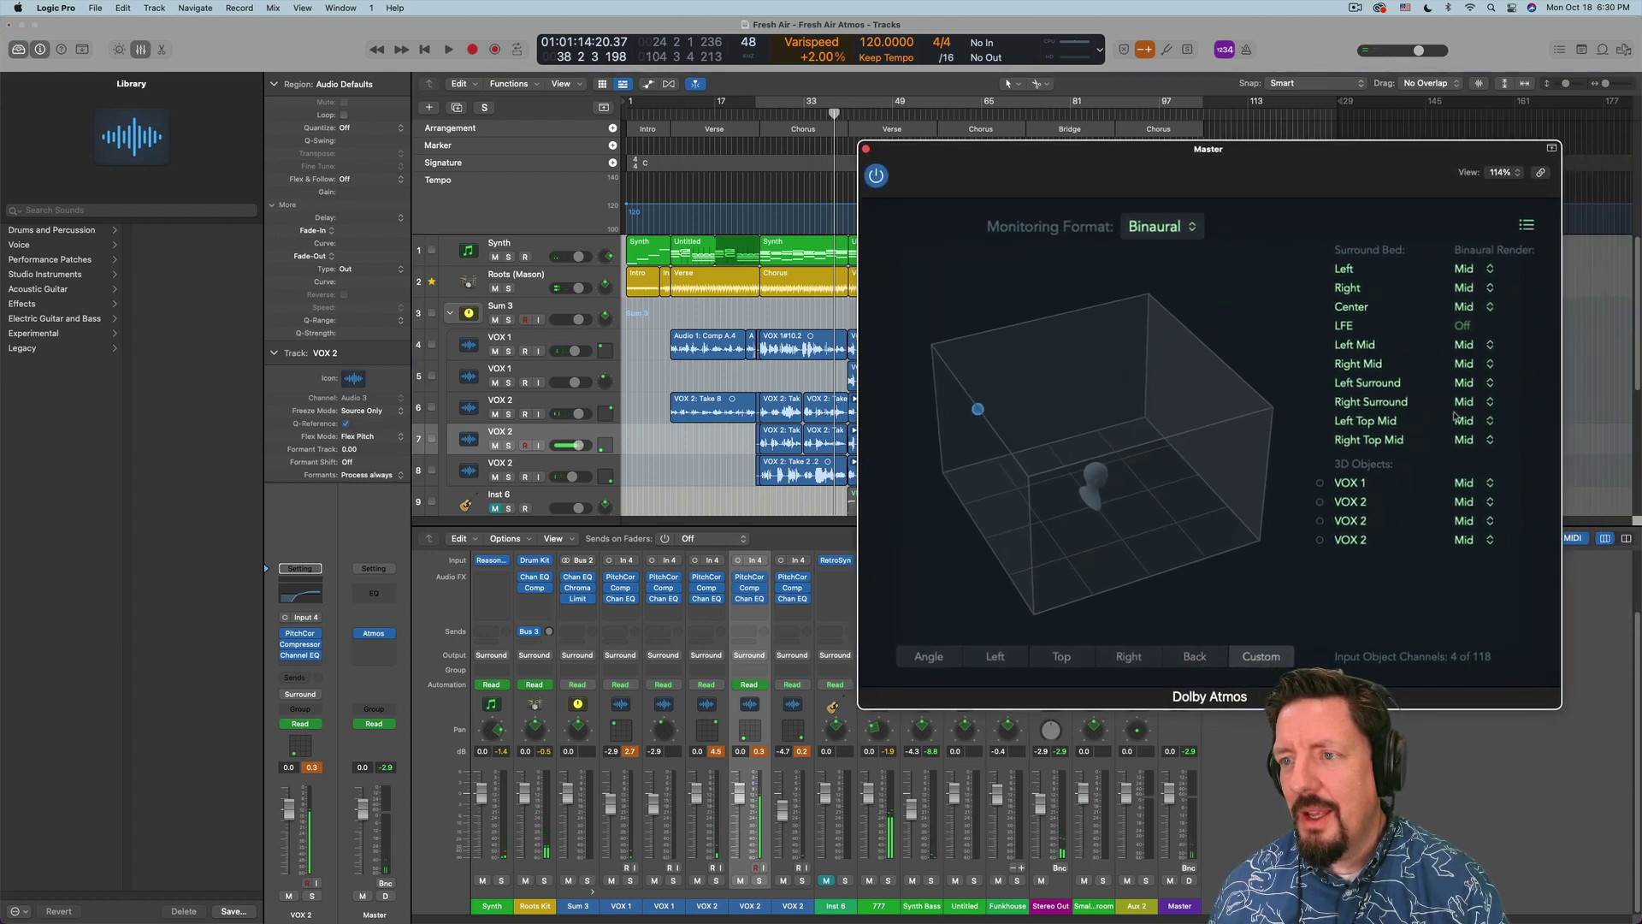
click(1469, 484)
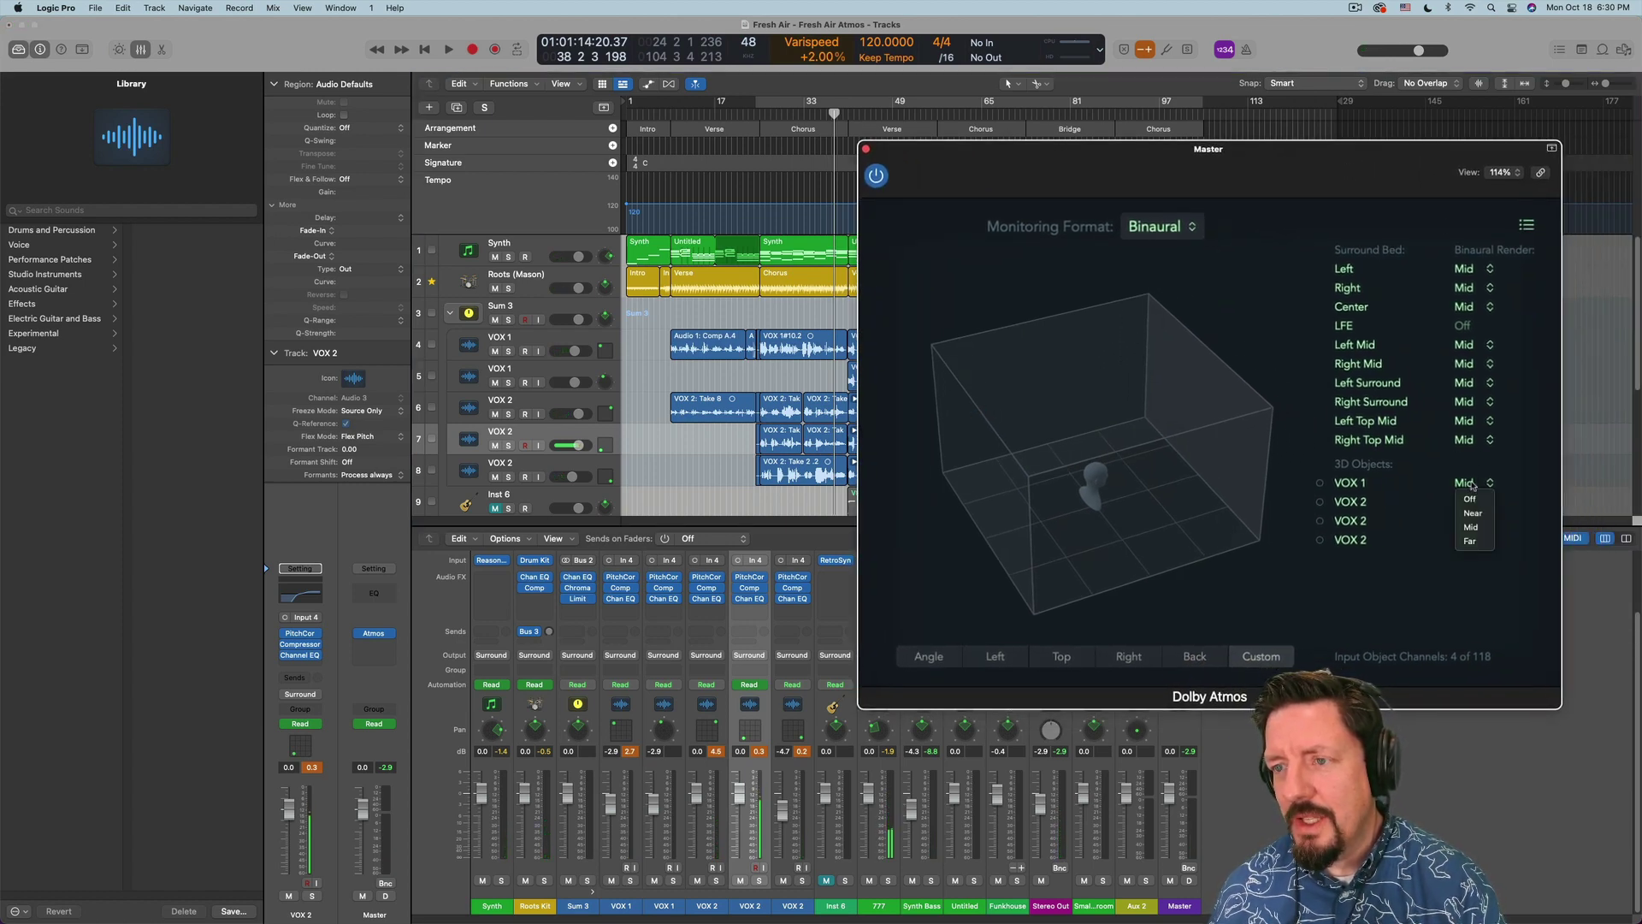
click(1469, 541)
click(1469, 503)
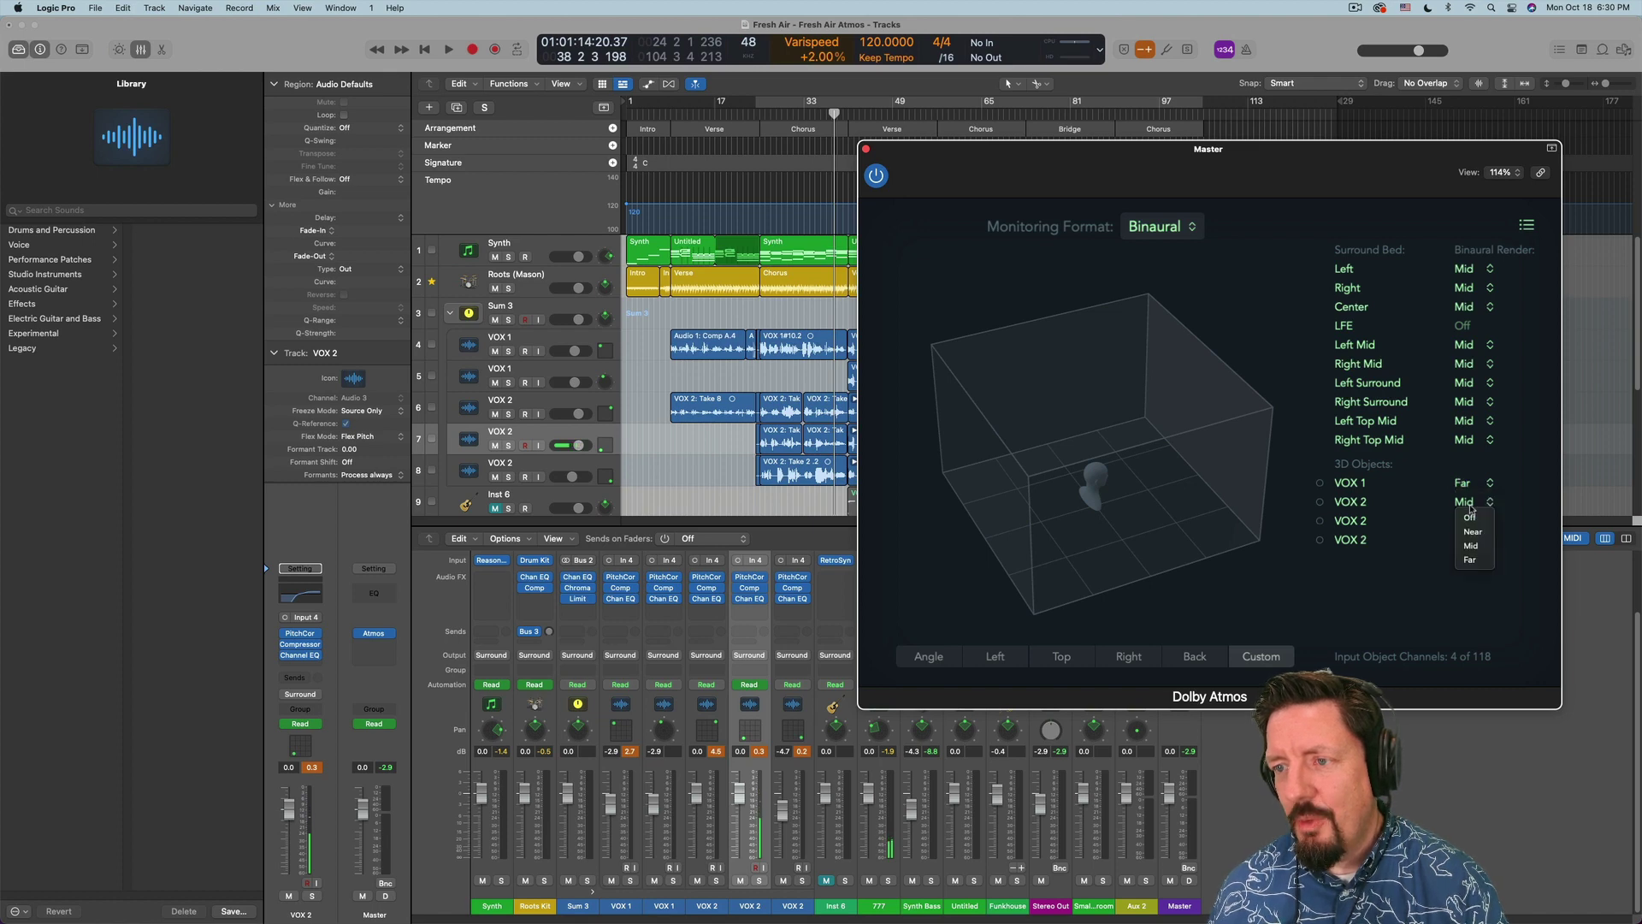
click(1471, 560)
click(1465, 521)
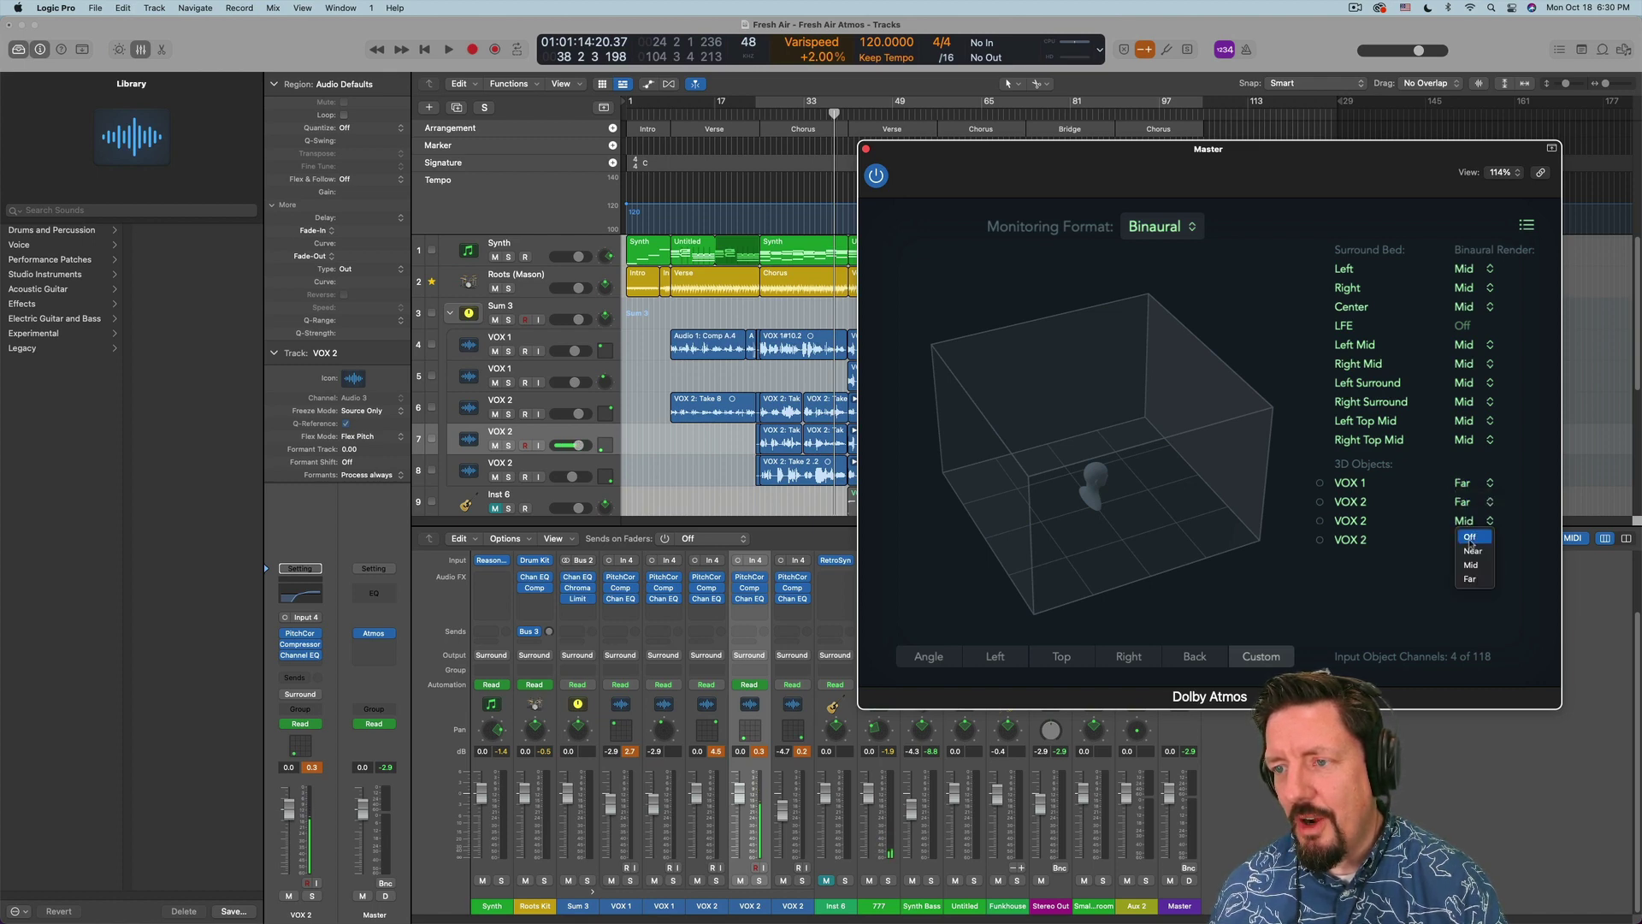
click(1473, 580)
click(1466, 539)
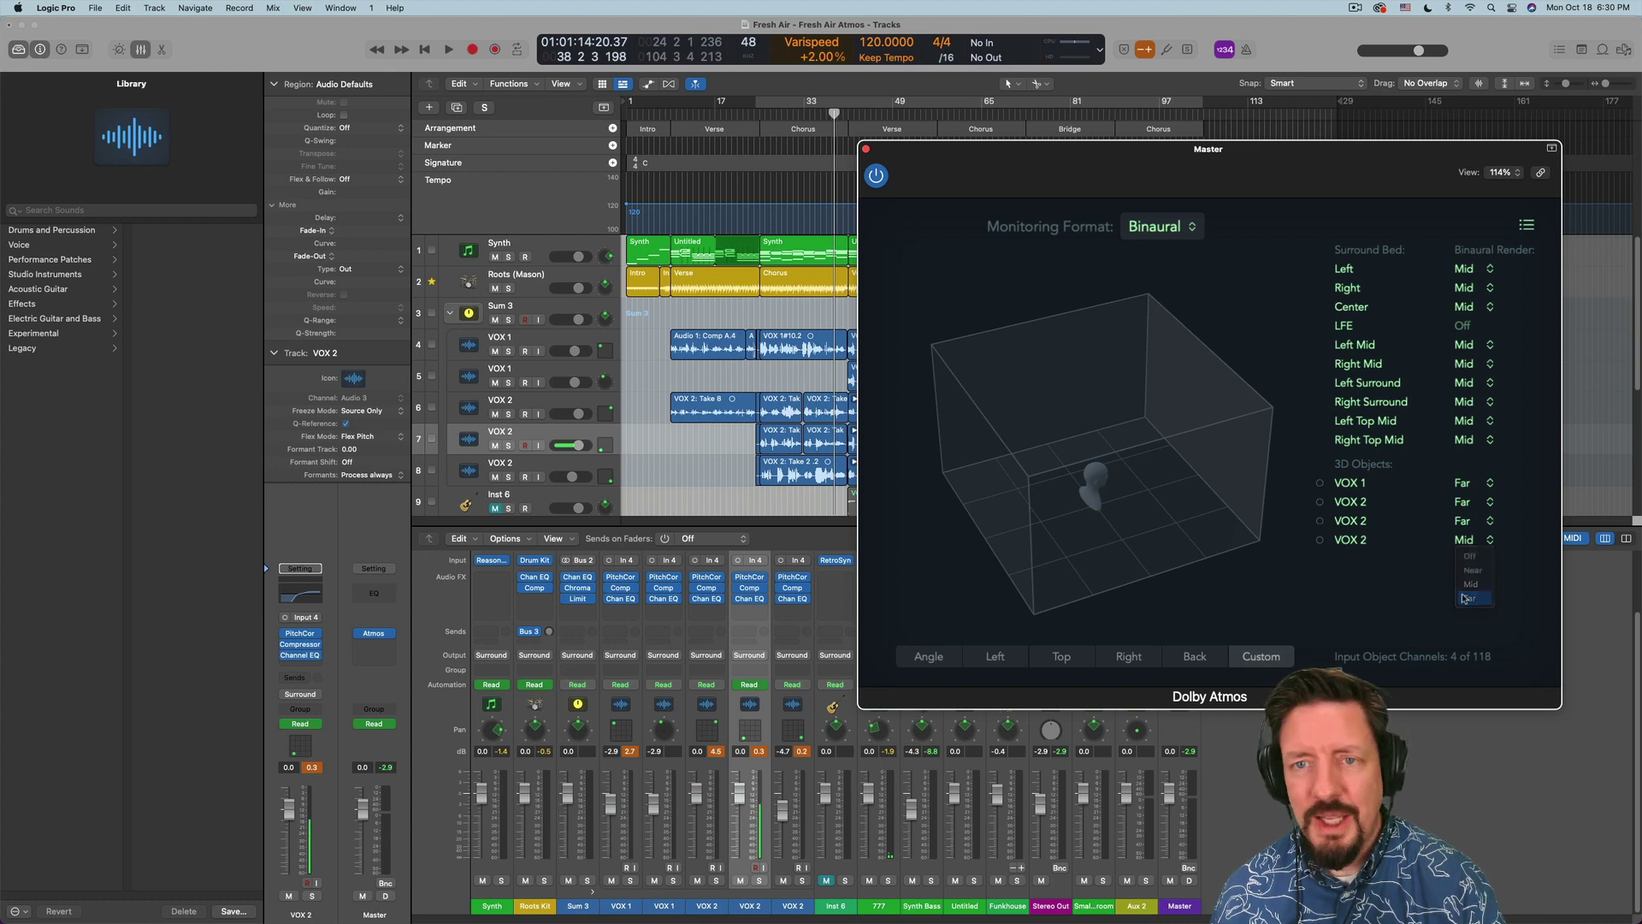
click(1466, 598)
During playback from bar 25, set the binaural render mode of VOX 1 and all three VOX 2 objects to Near; stop playback and close the Dolby Atmos window
click(757, 115)
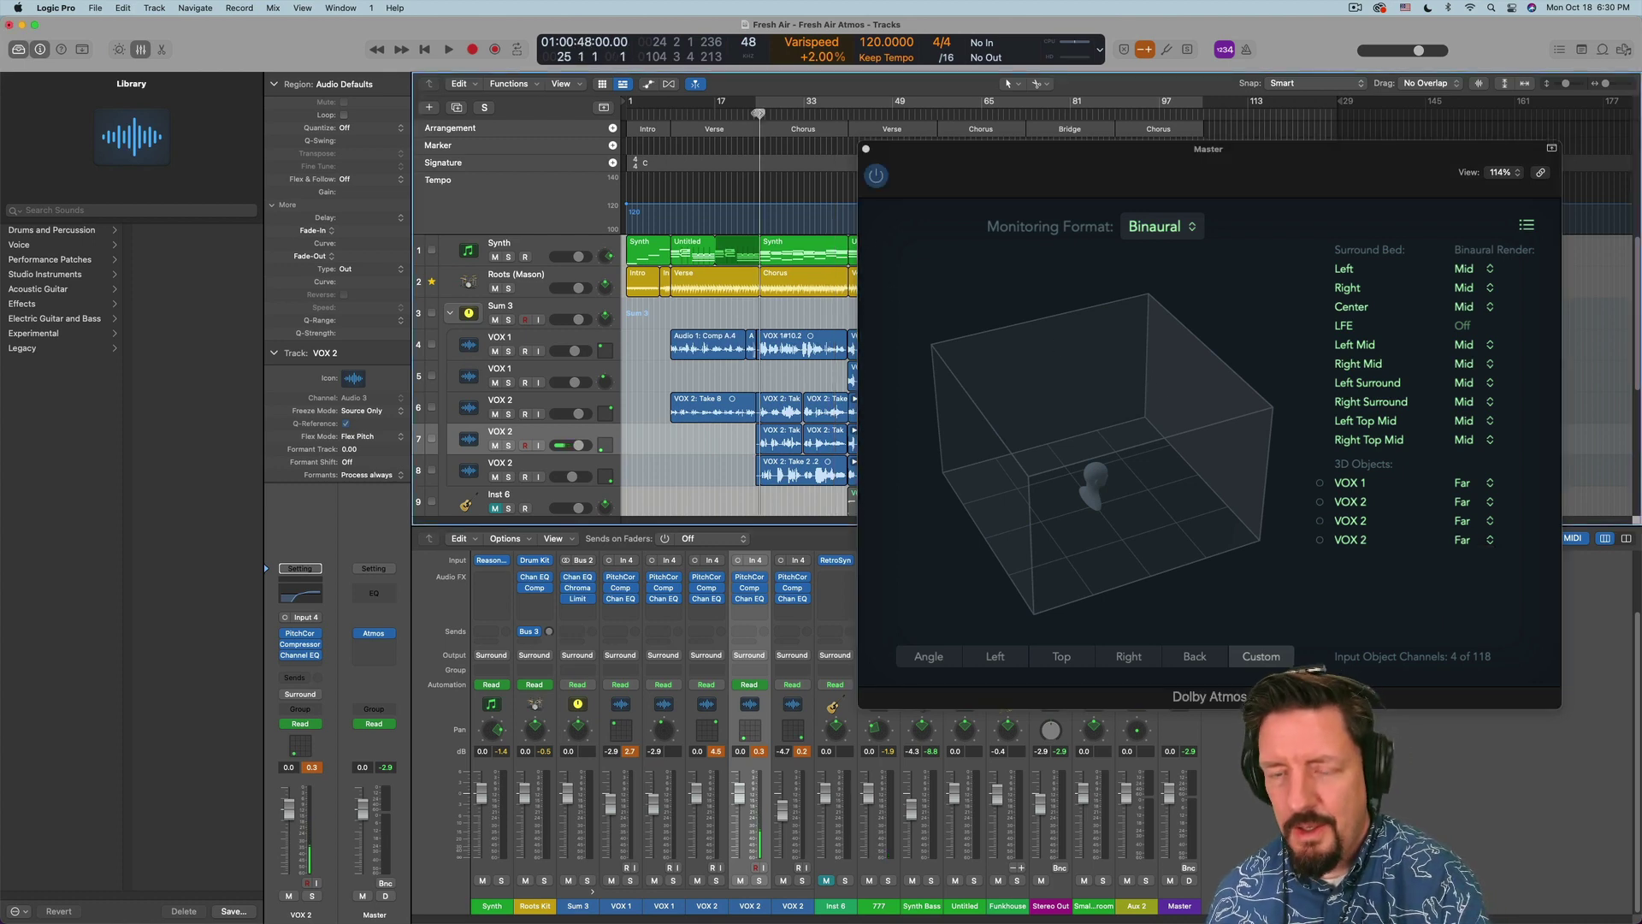
key(space)
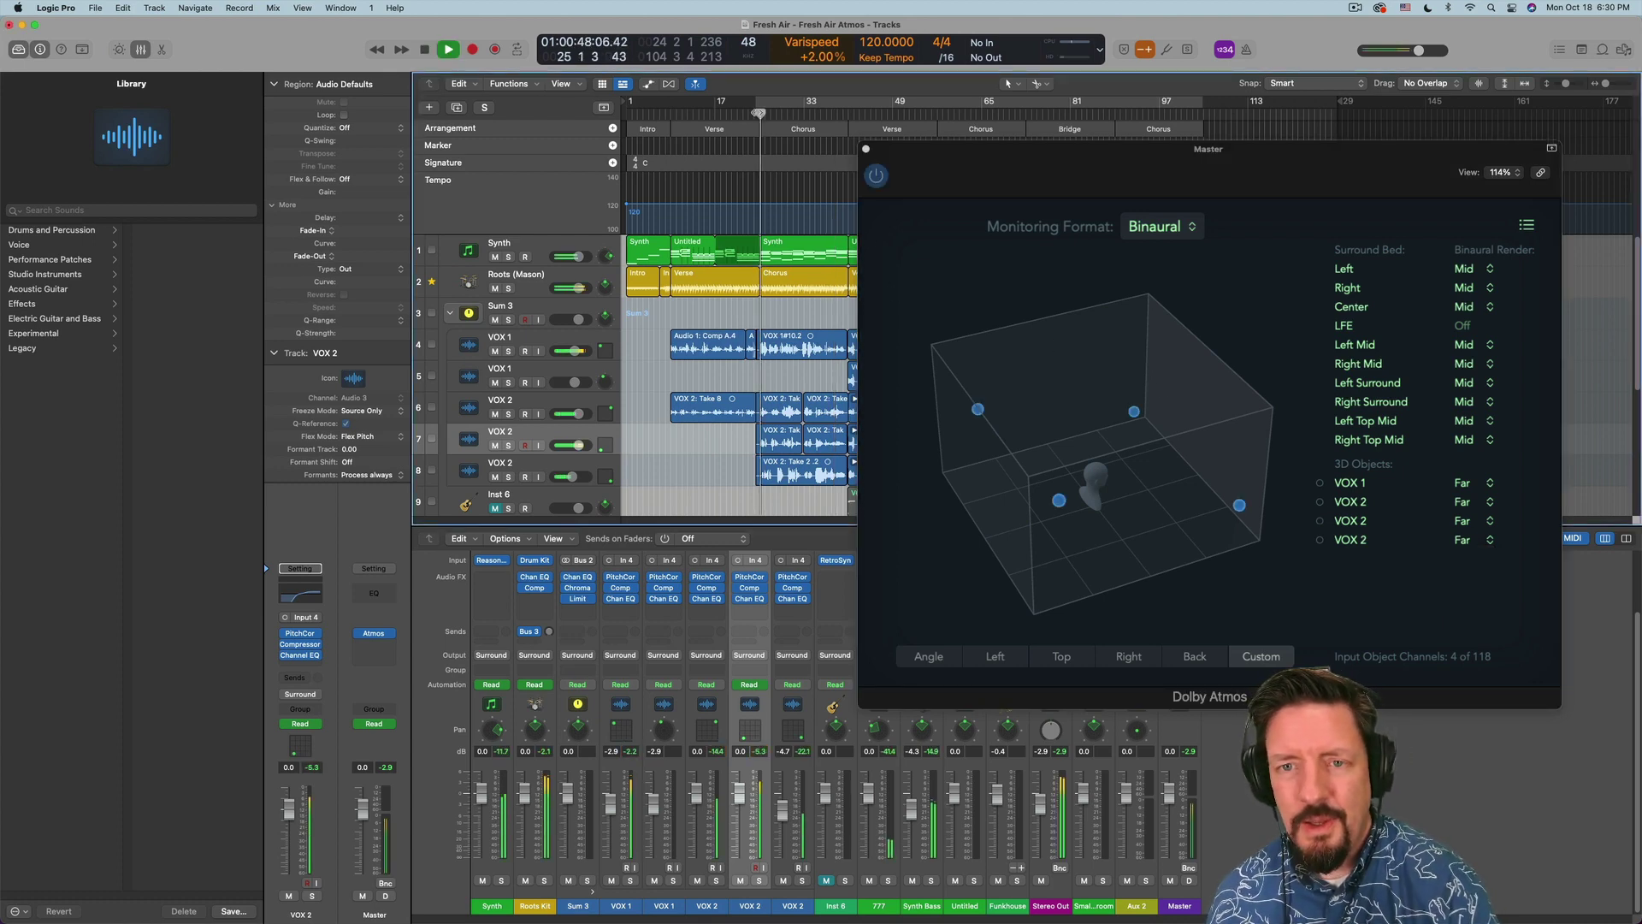
click(1474, 504)
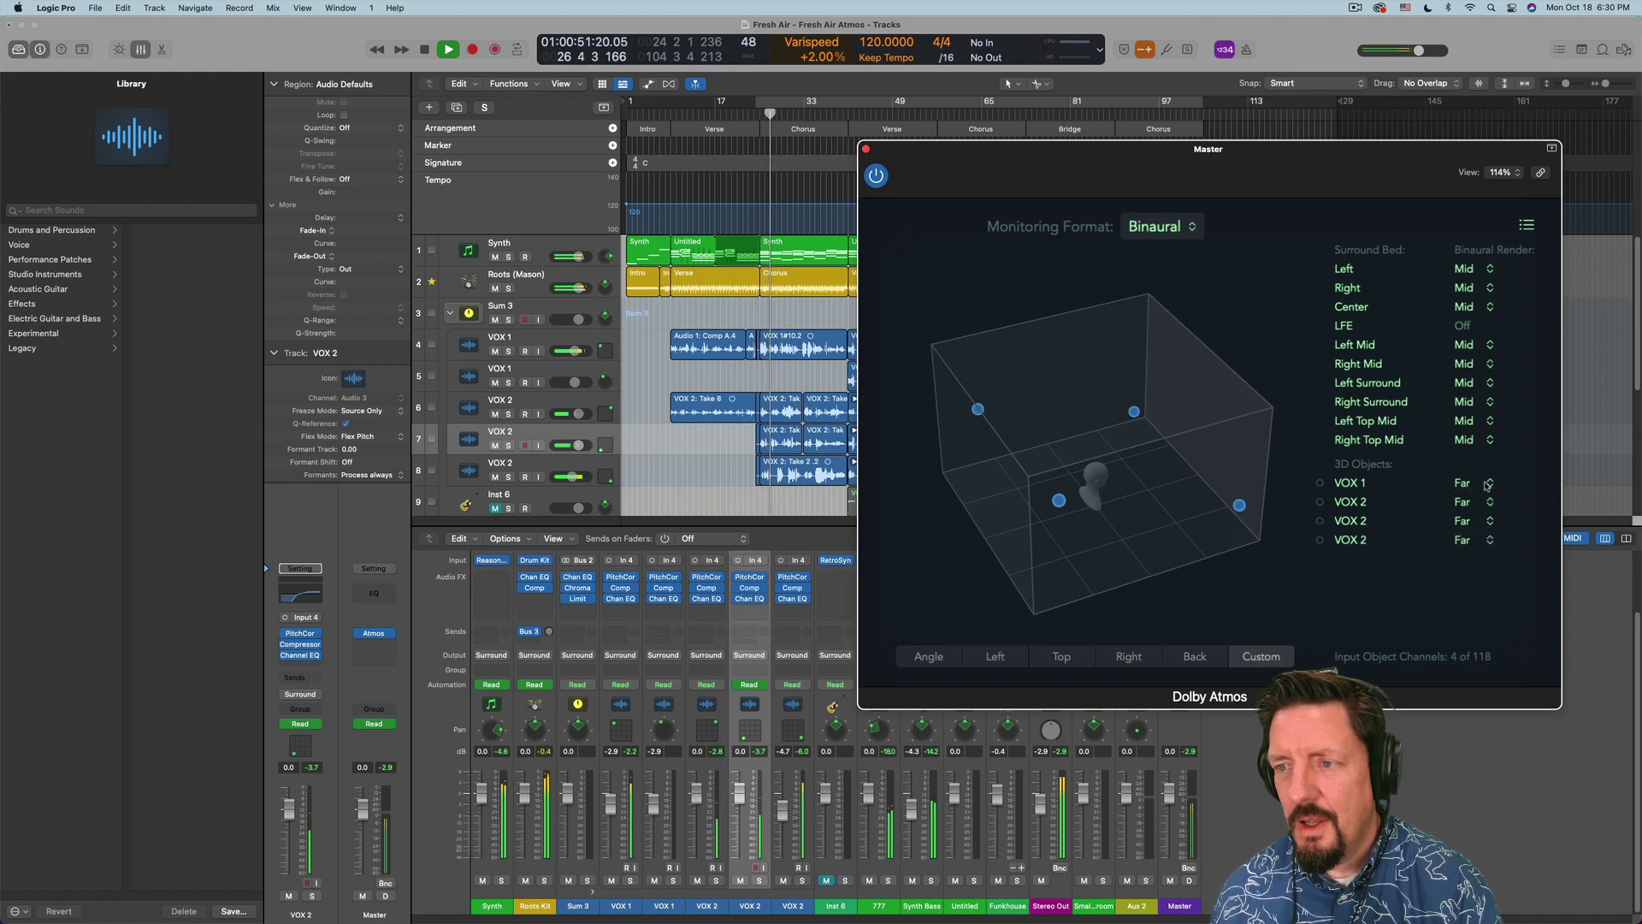
click(1483, 508)
click(1483, 508)
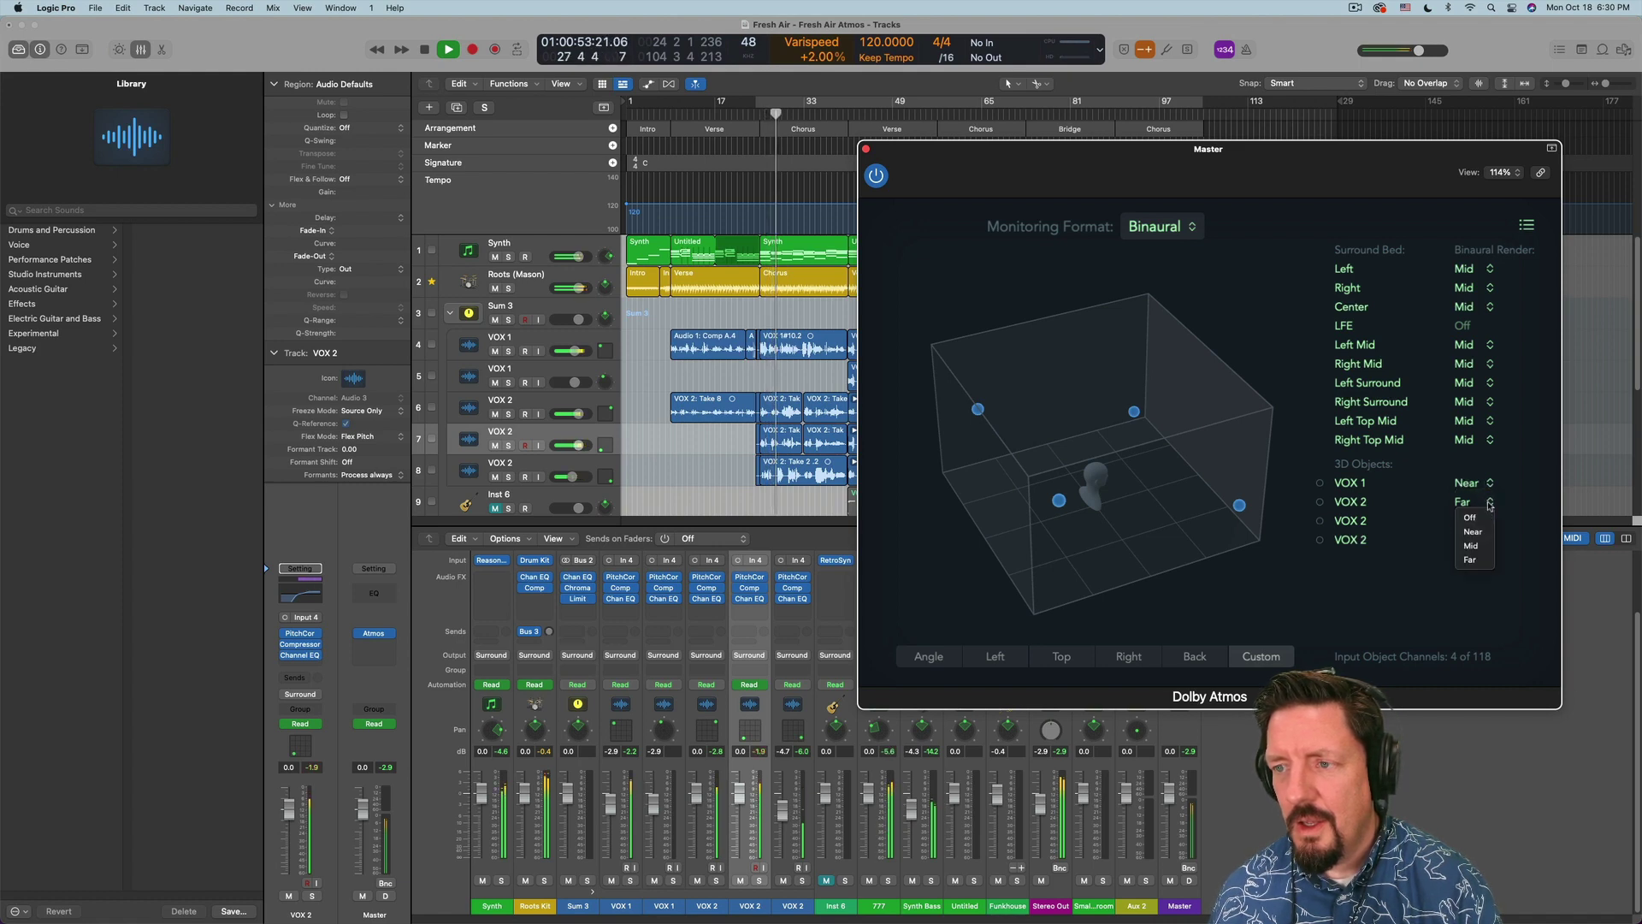
click(1478, 532)
click(1482, 522)
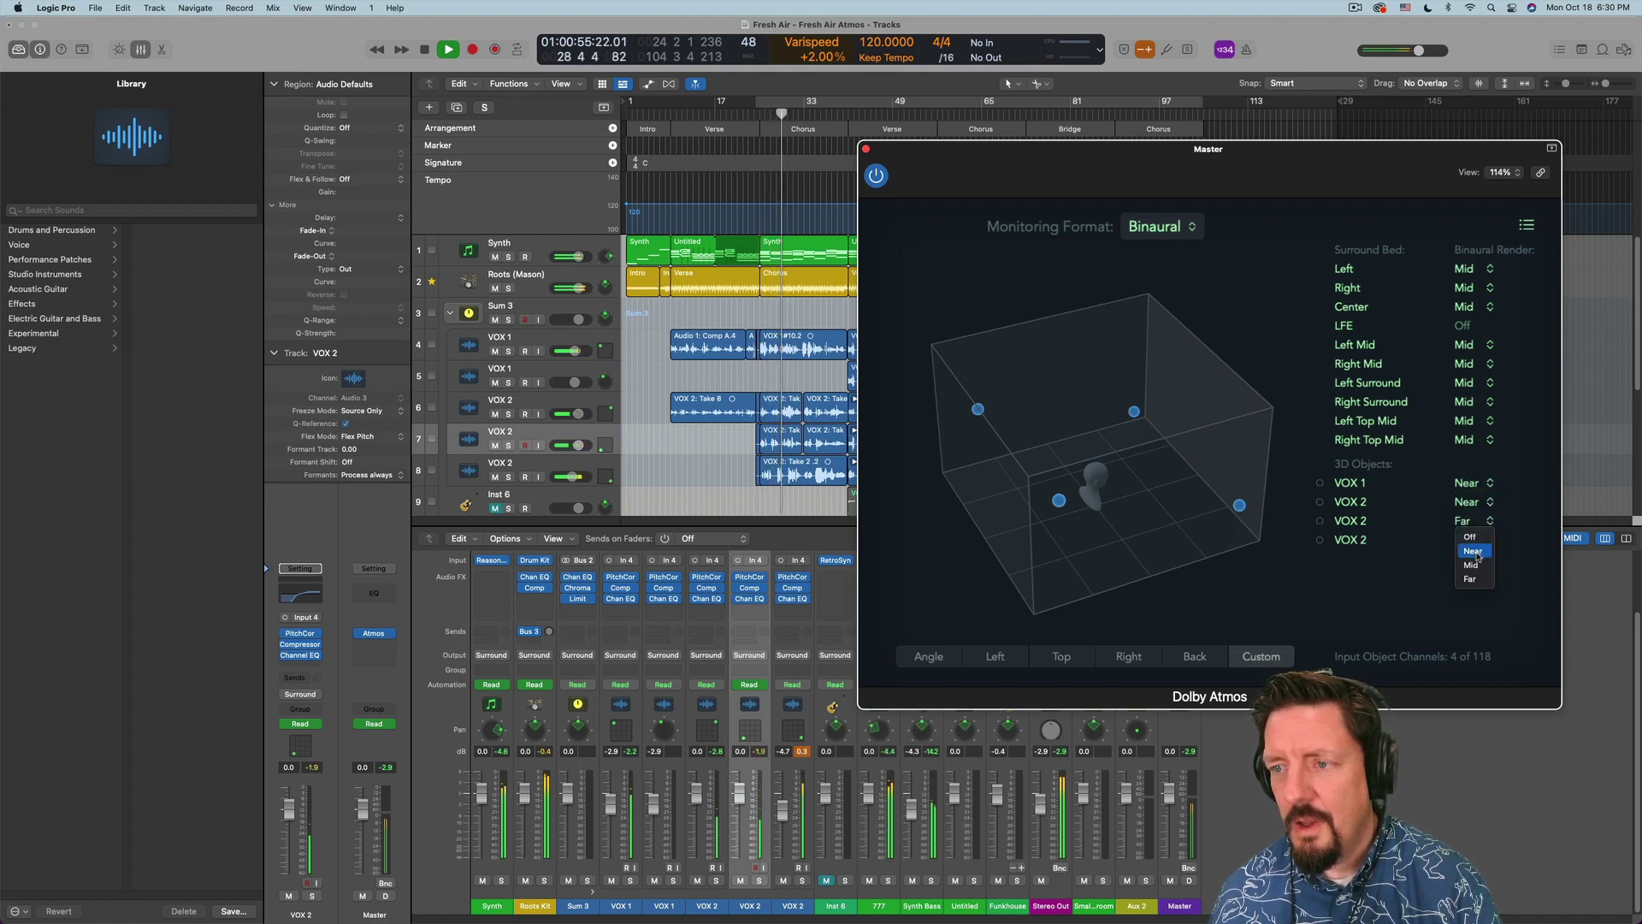
click(1473, 551)
click(1482, 540)
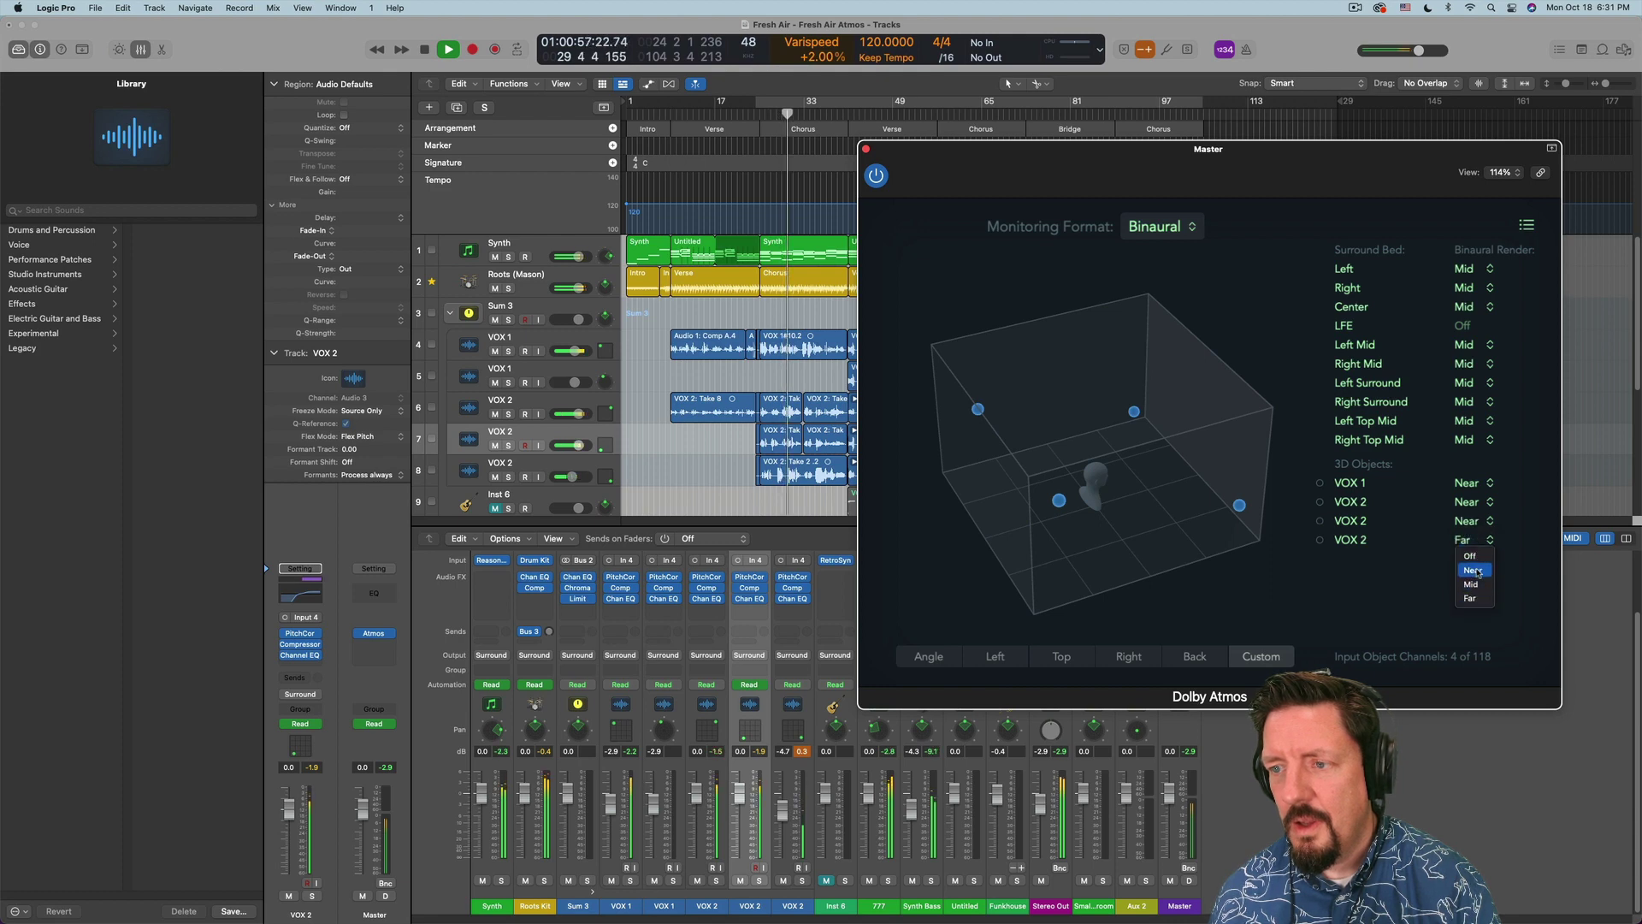
click(1473, 570)
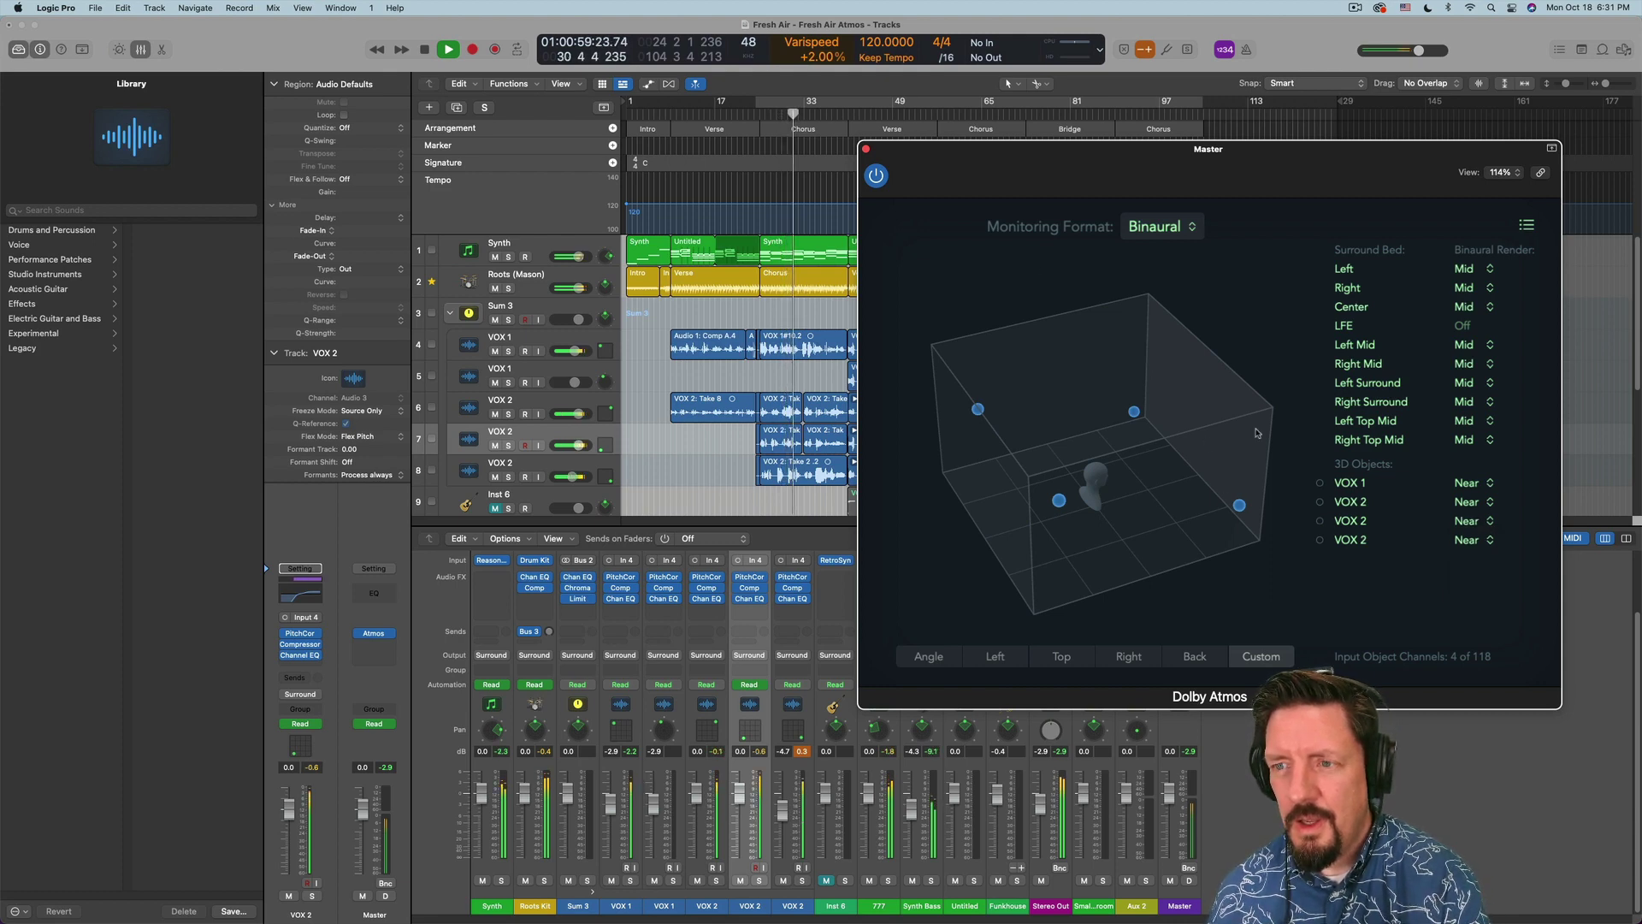
key(space)
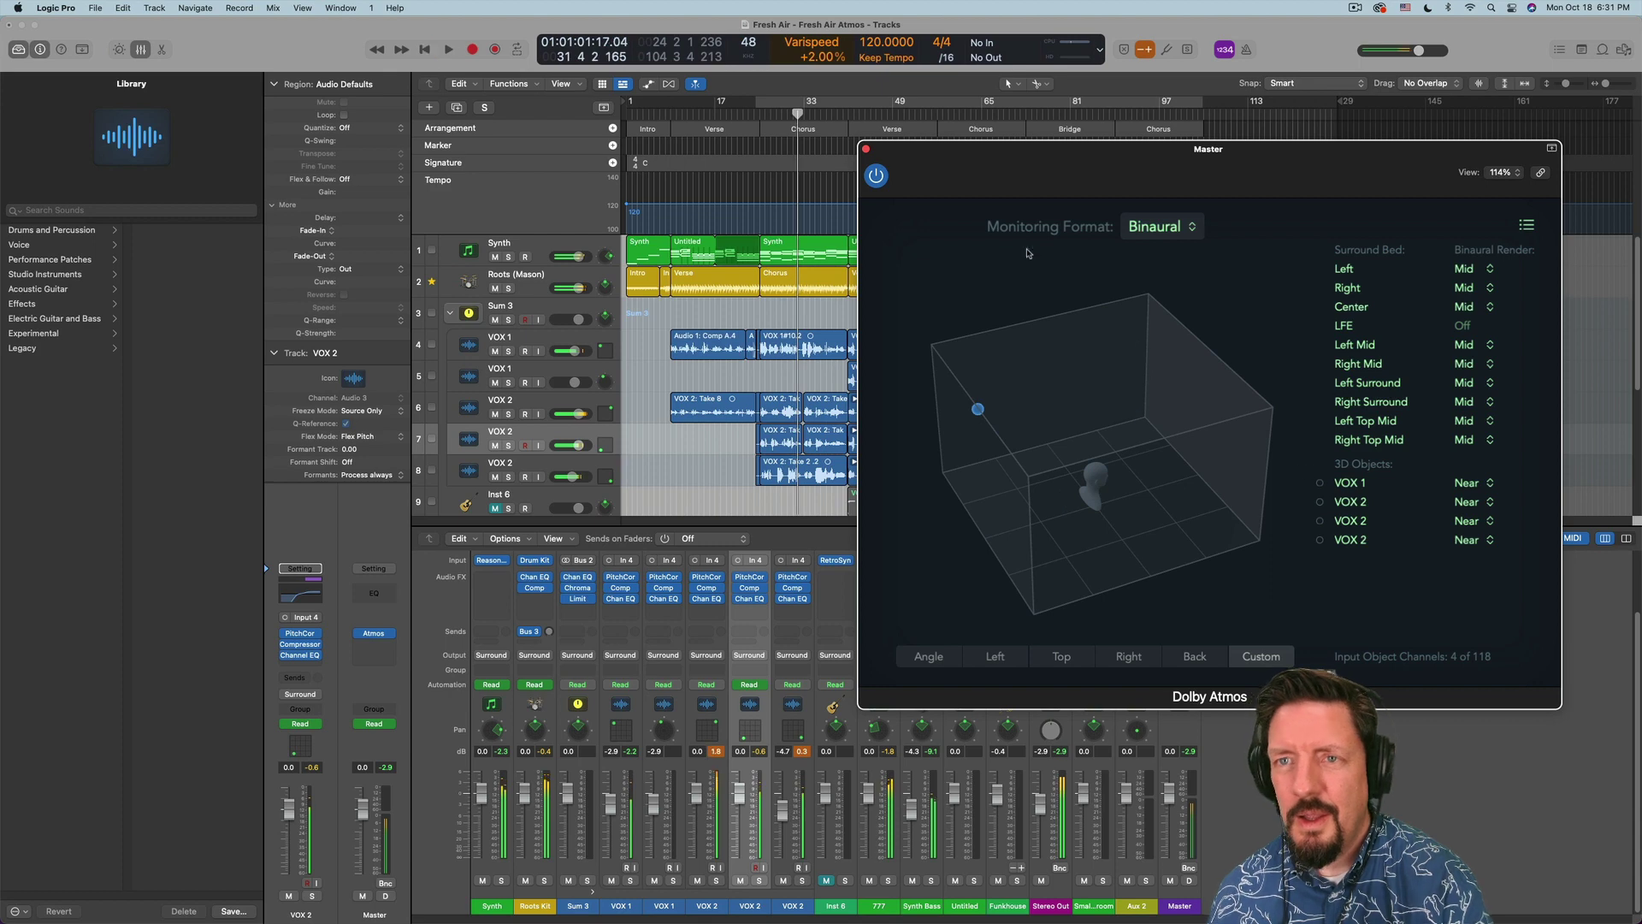
drag(991, 166, 1046, 161)
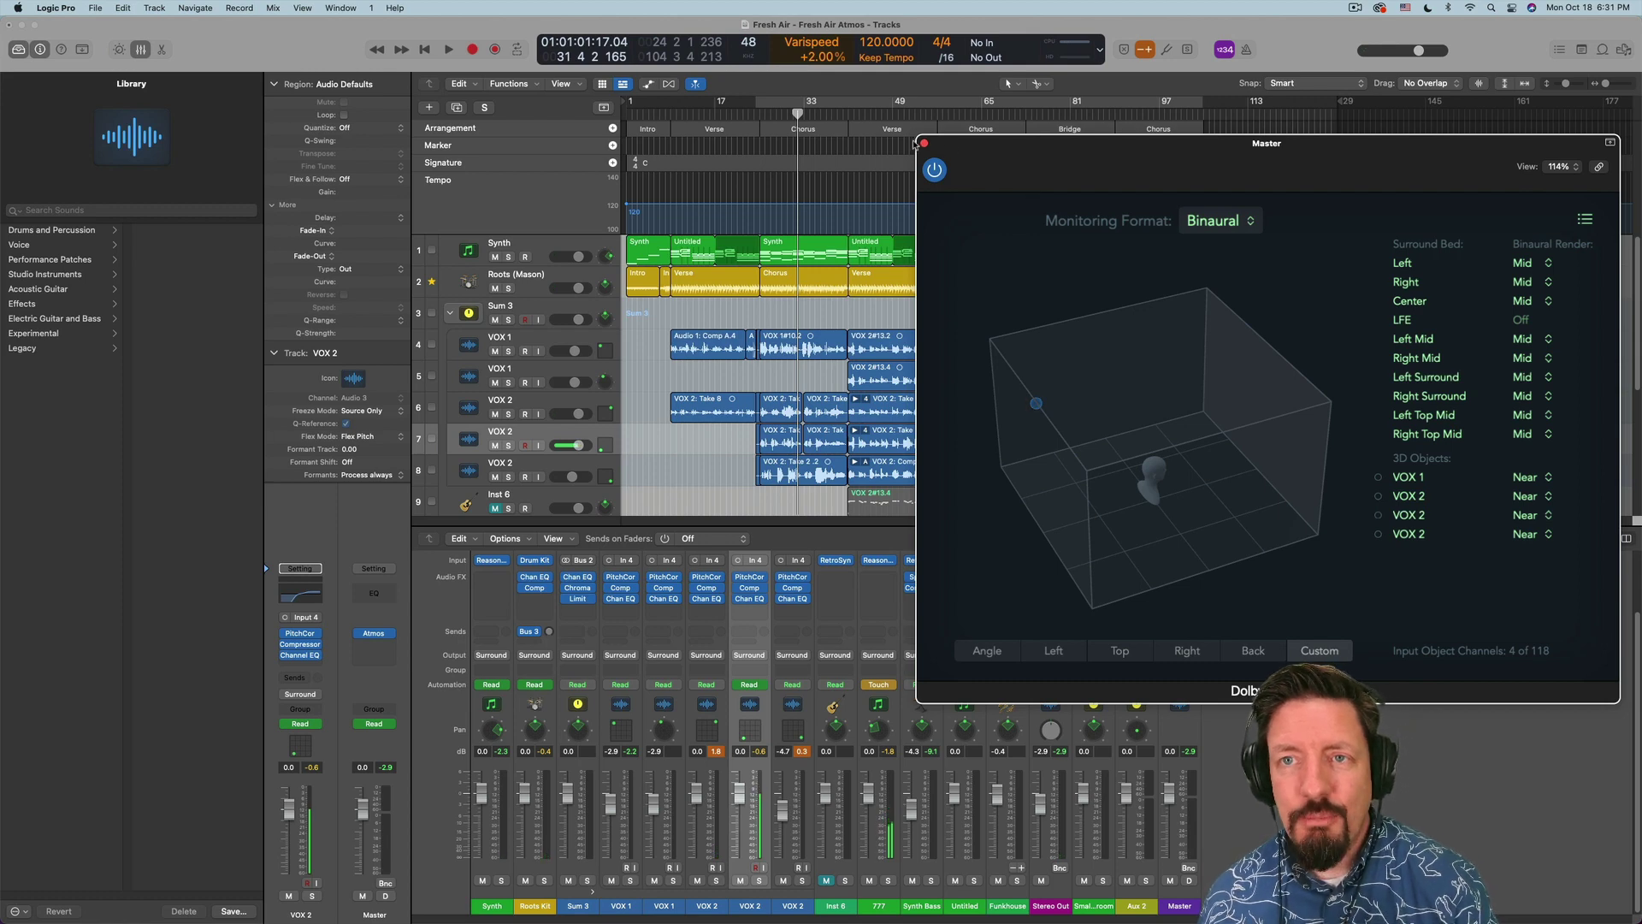
click(924, 144)
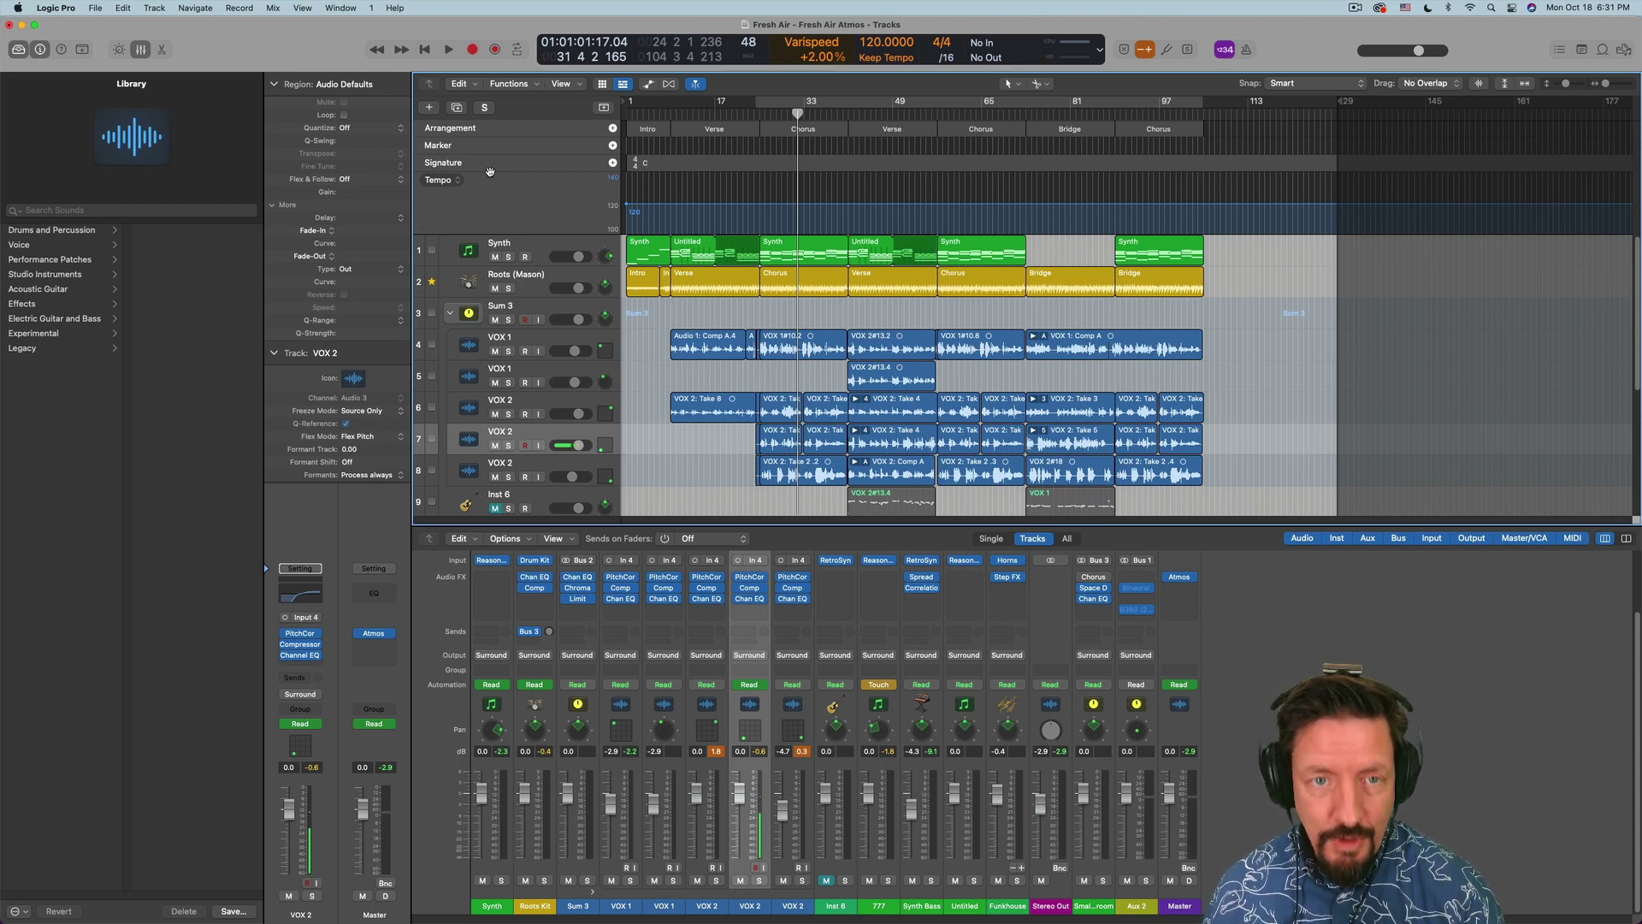
Insert a Multi Mono Gain plug-in ahead of Dolby Atmos on the Master channel
click(377, 633)
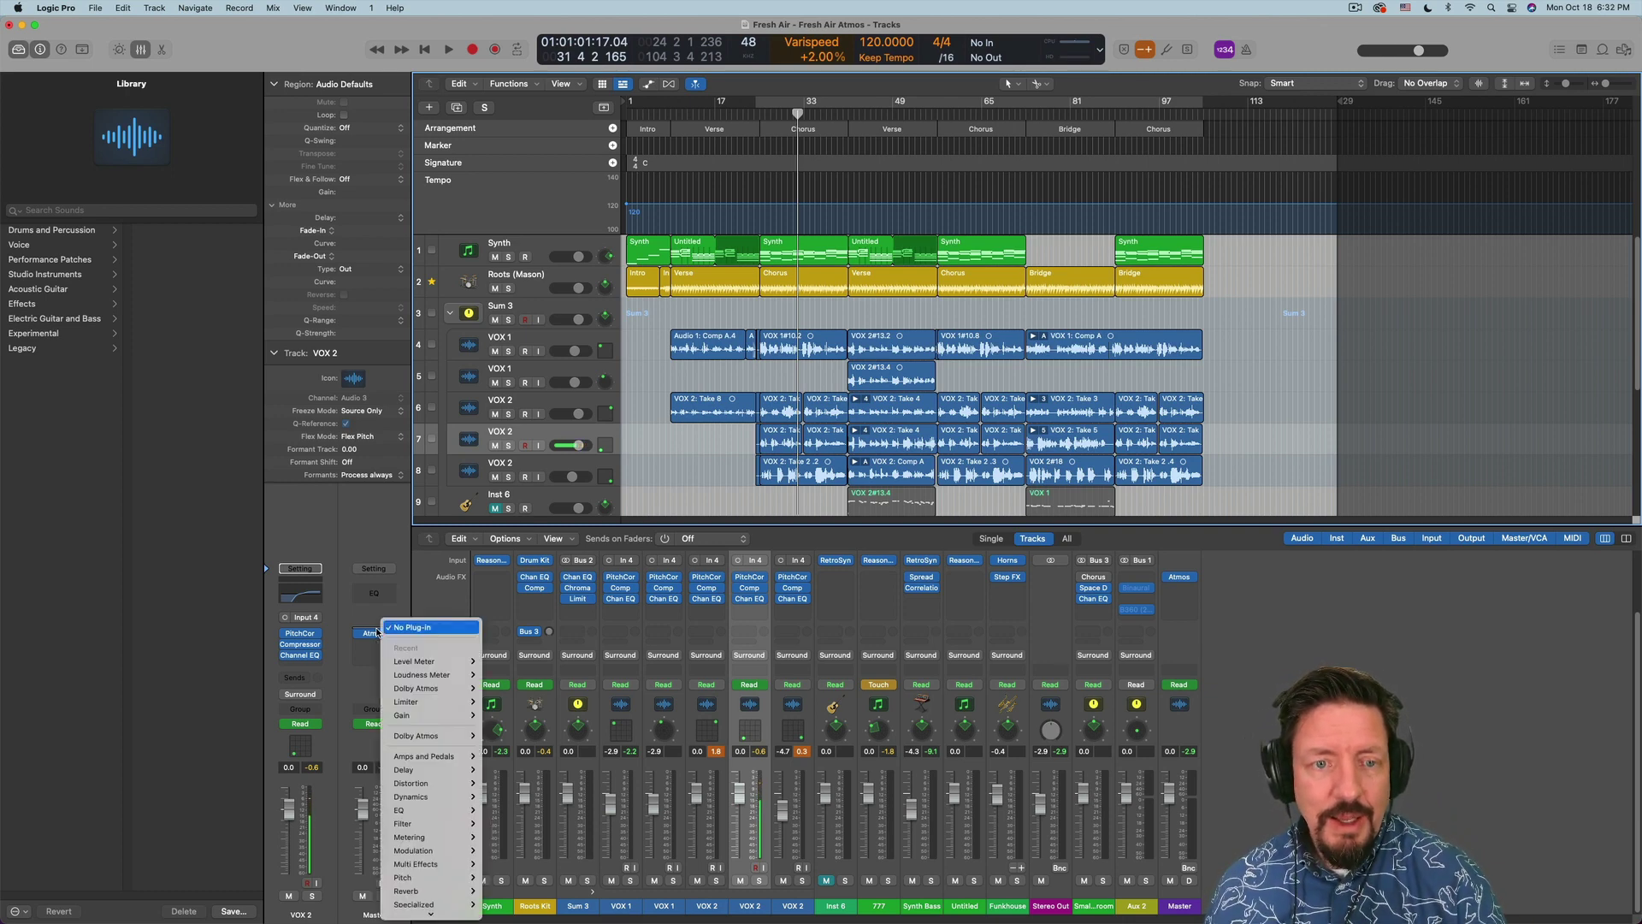
mouse_move(414, 661)
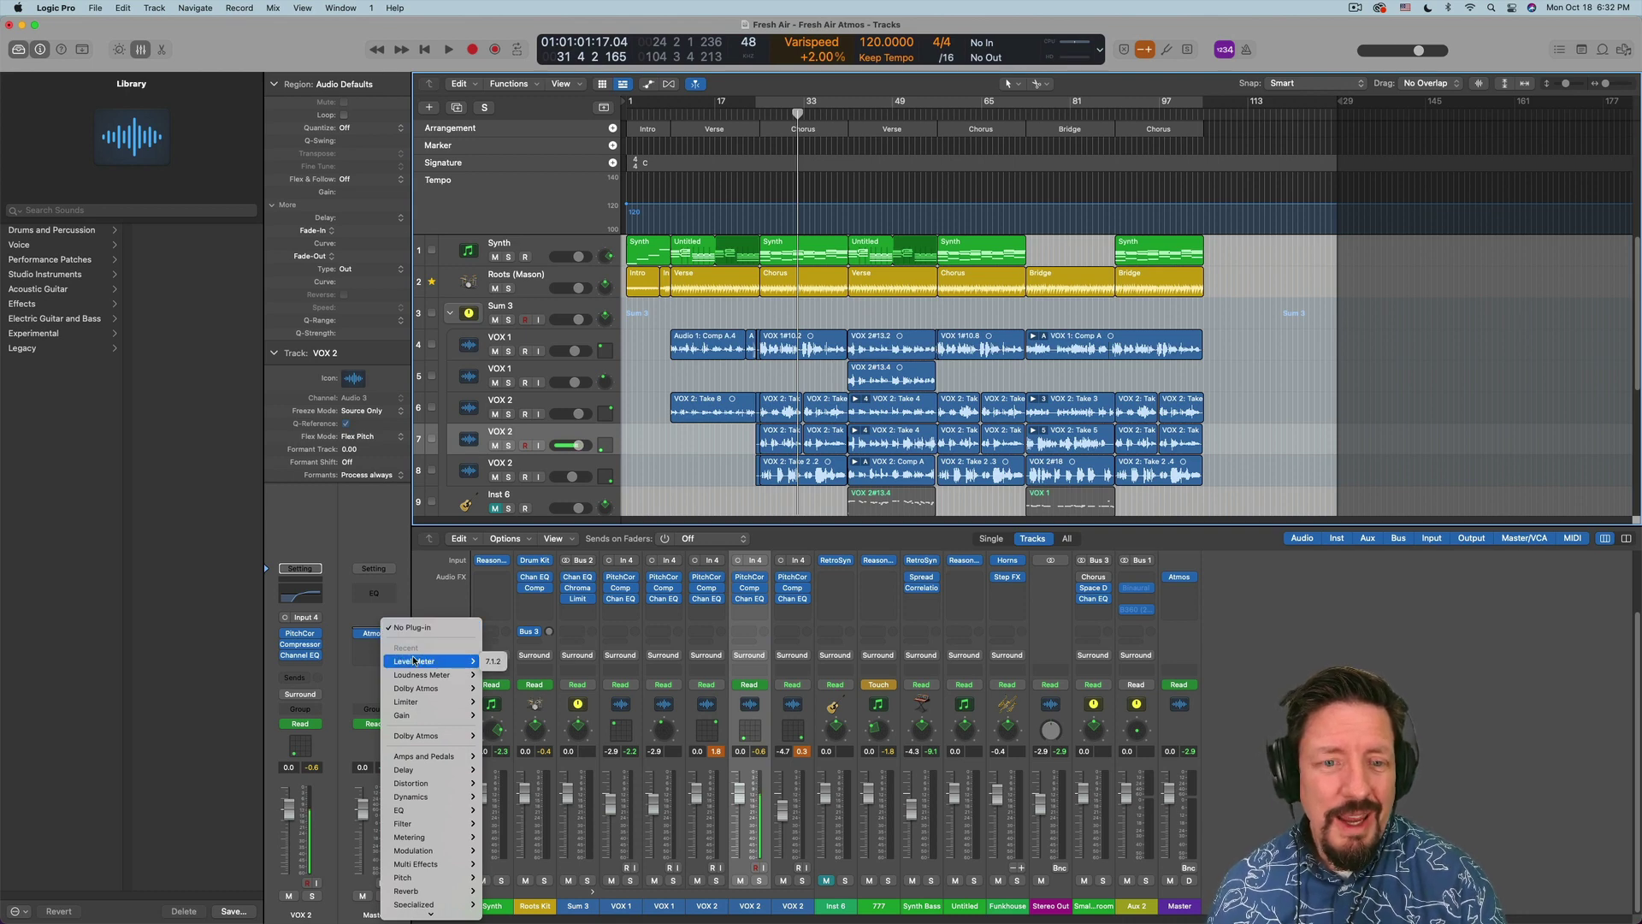
mouse_move(440, 716)
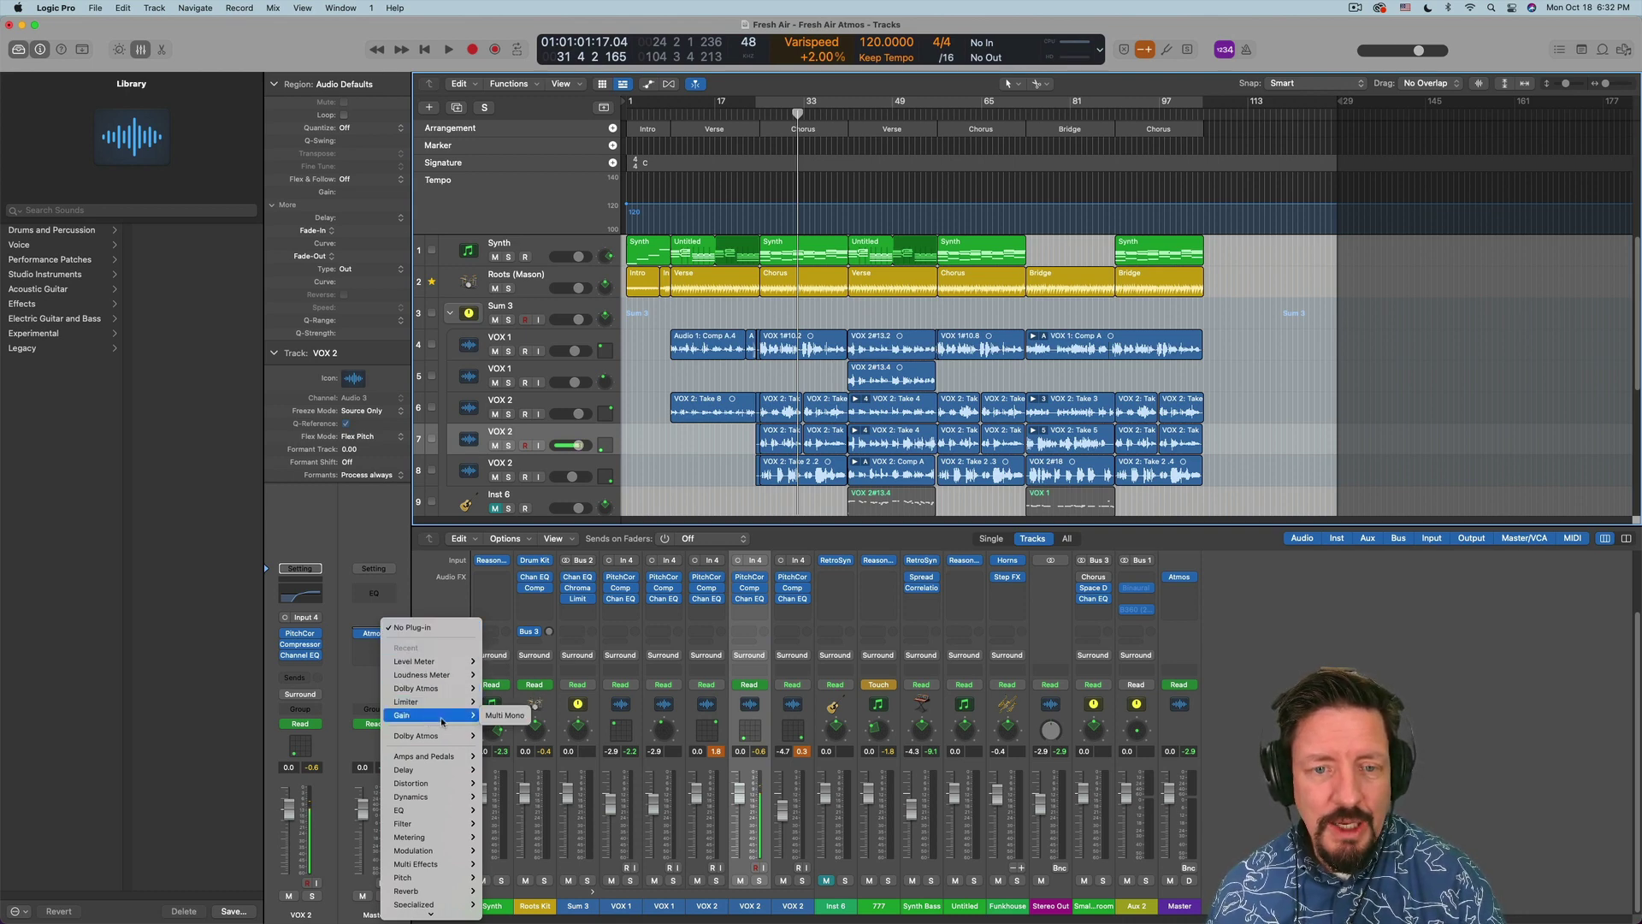
click(506, 716)
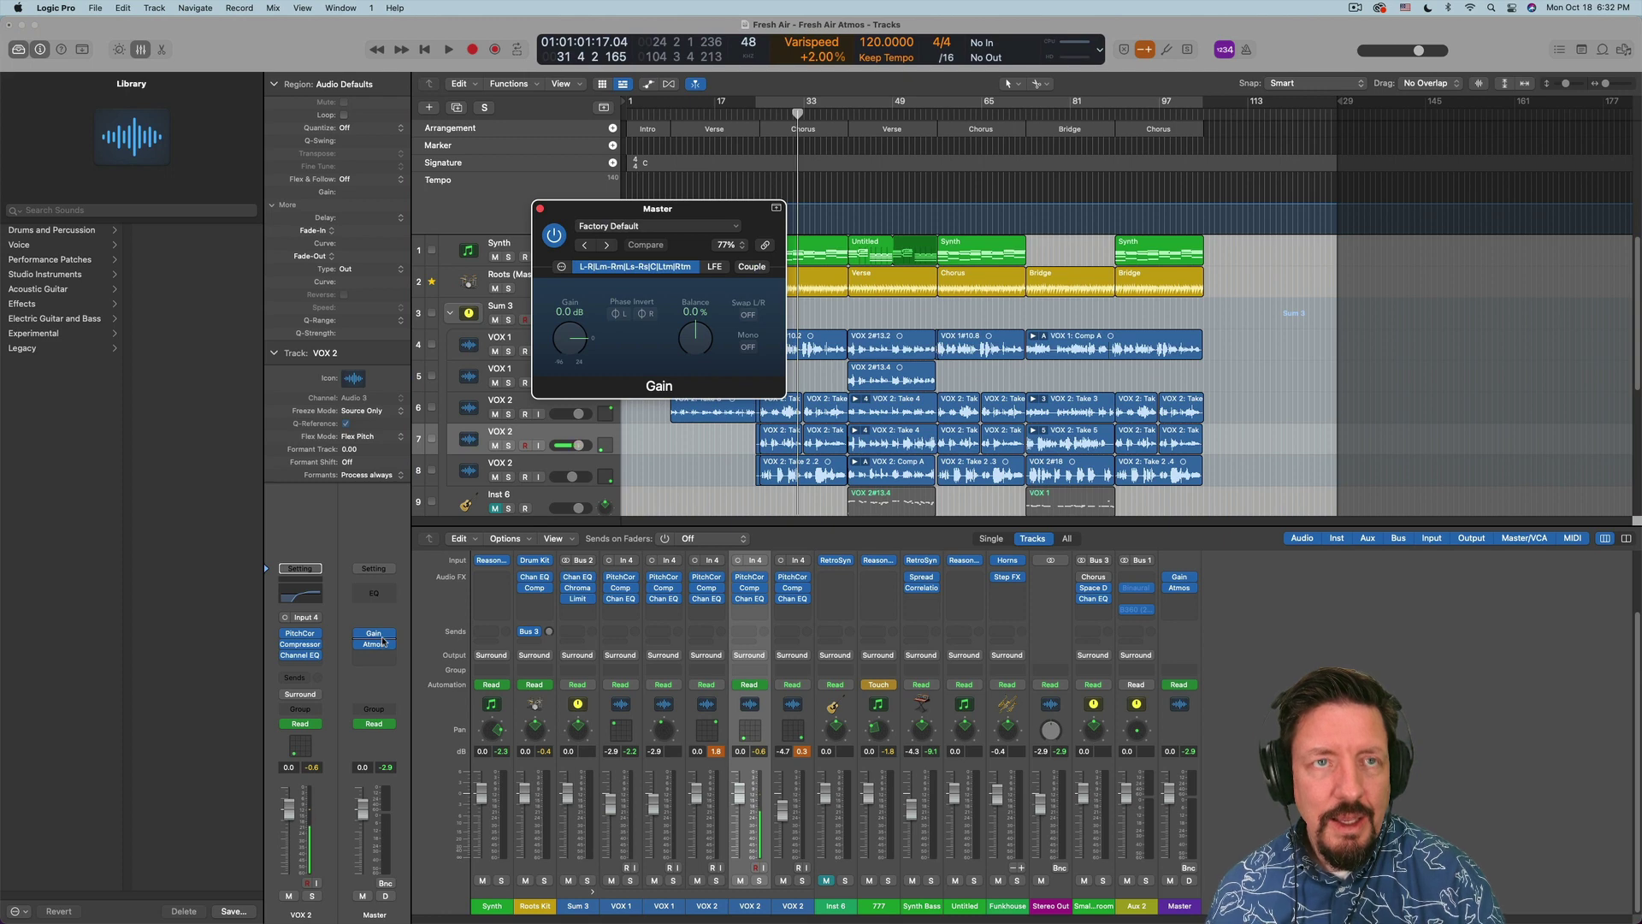
Insert a 7.1.2 Limiter between Gain and Dolby Atmos on the Master channel
click(383, 642)
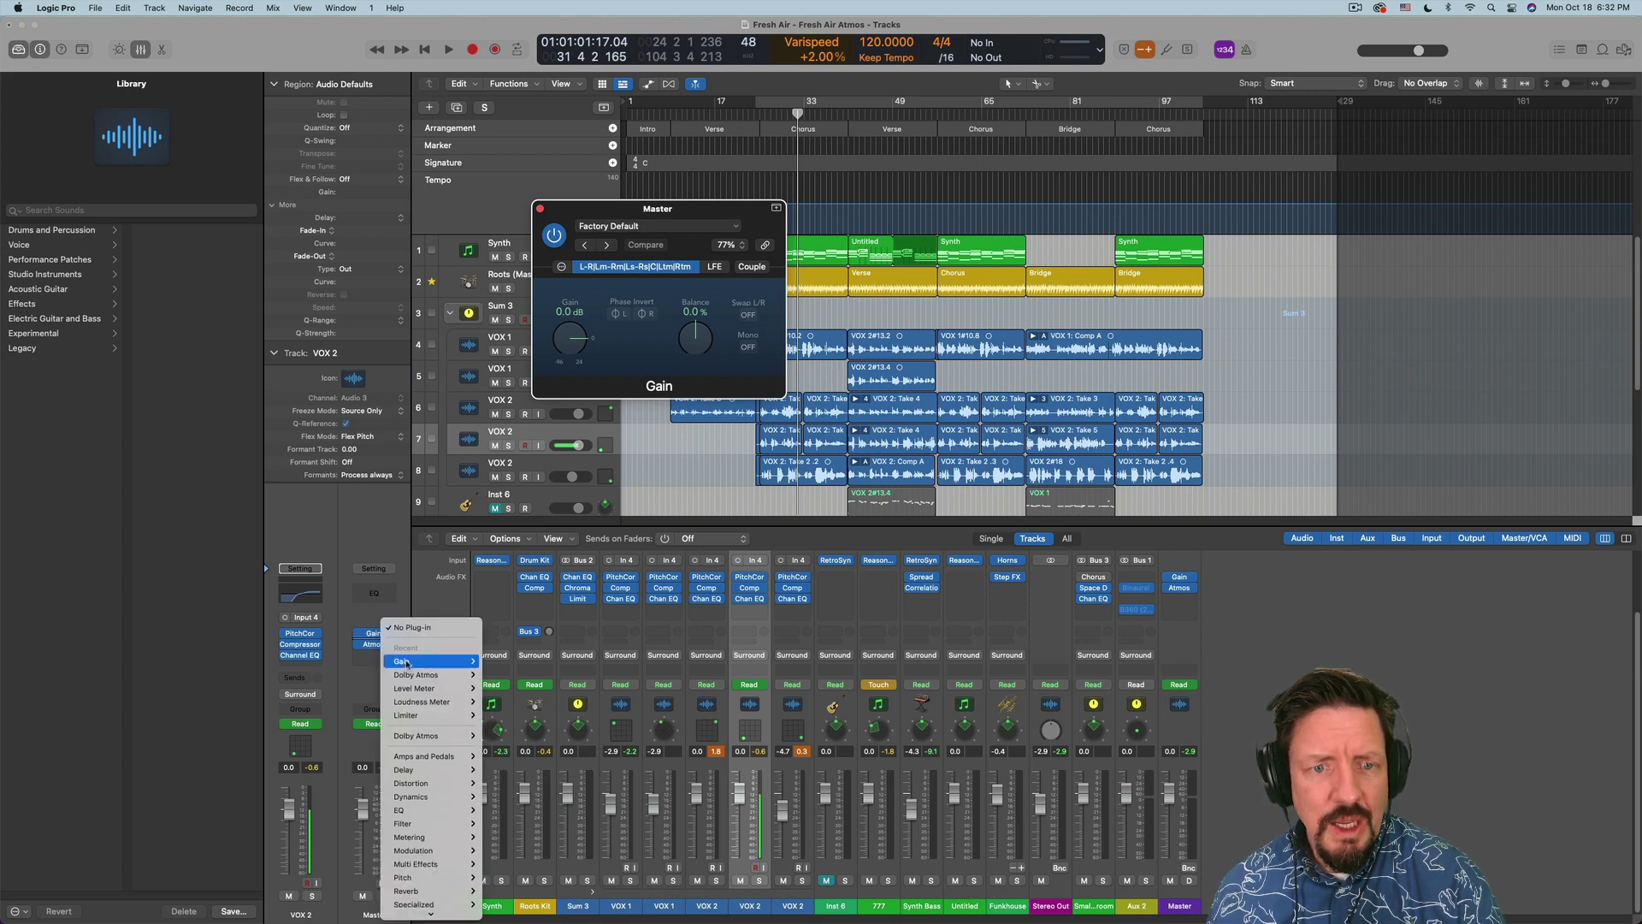
mouse_move(454, 715)
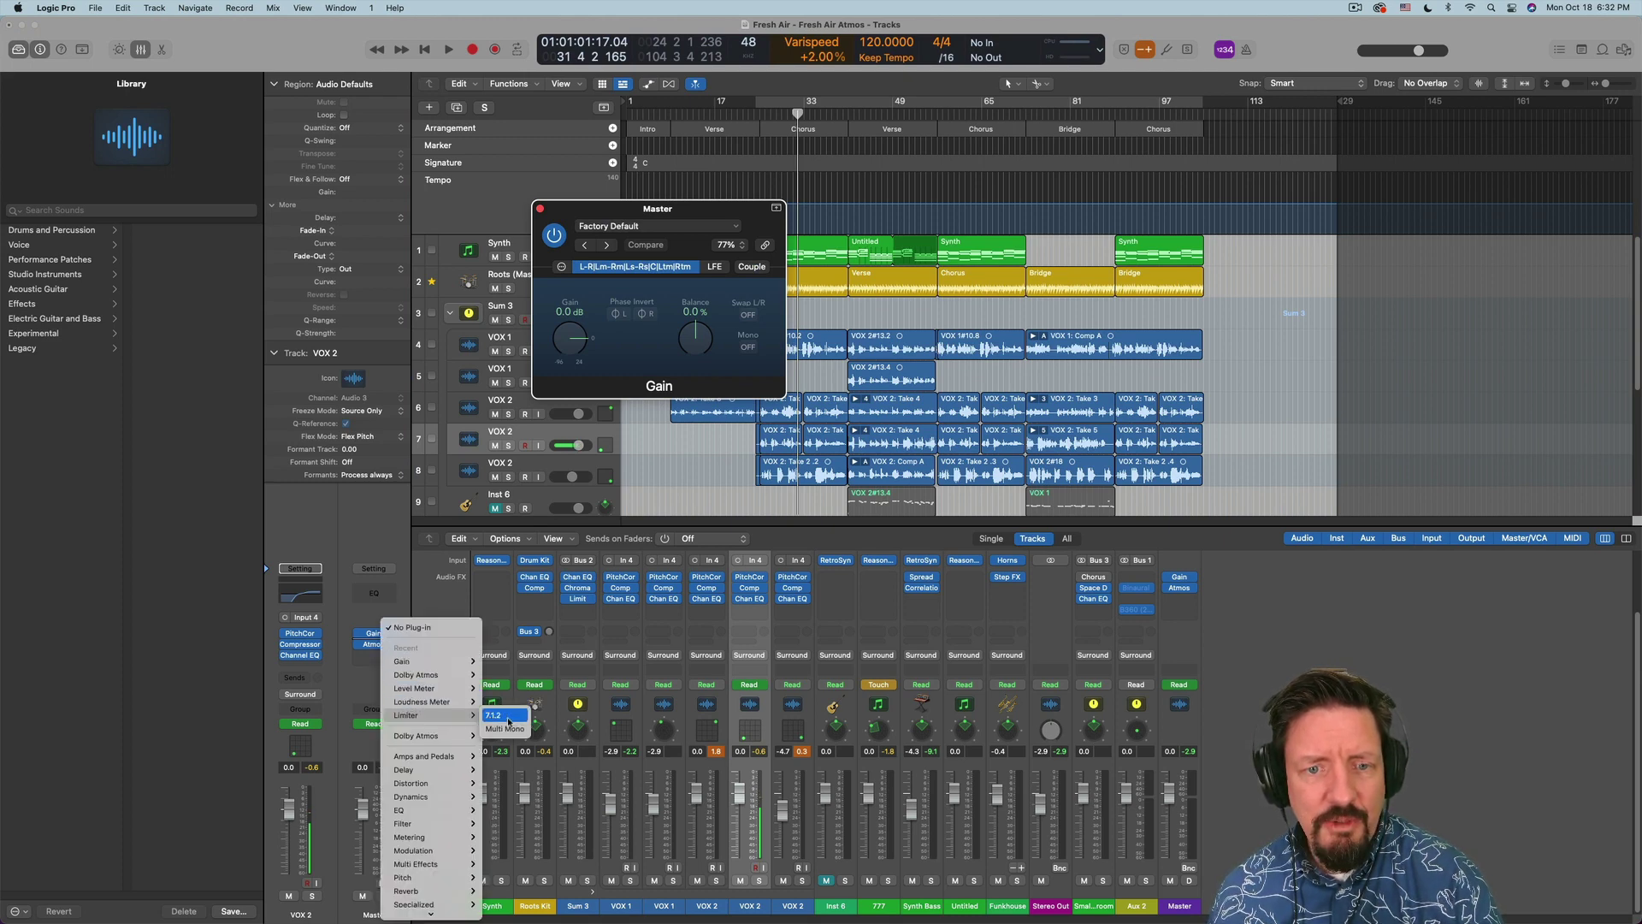
click(508, 726)
Insert a 7.1.2 Level Meter just before Dolby Atmos and a 7.1.4 Level Meter just after it on the Master channel
click(389, 653)
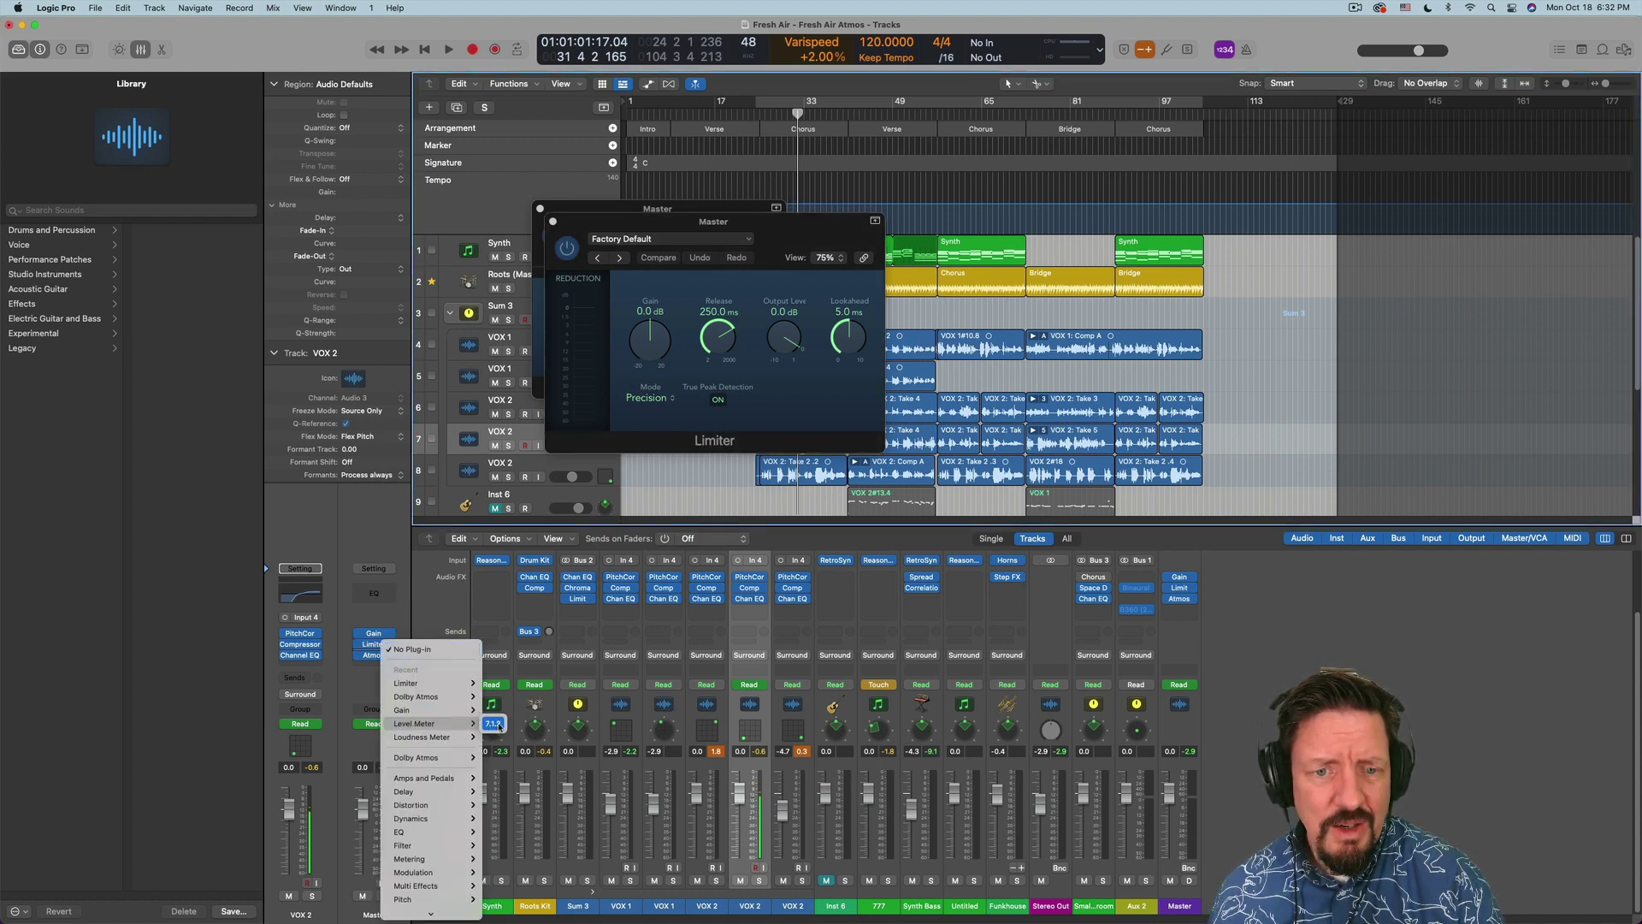
click(495, 723)
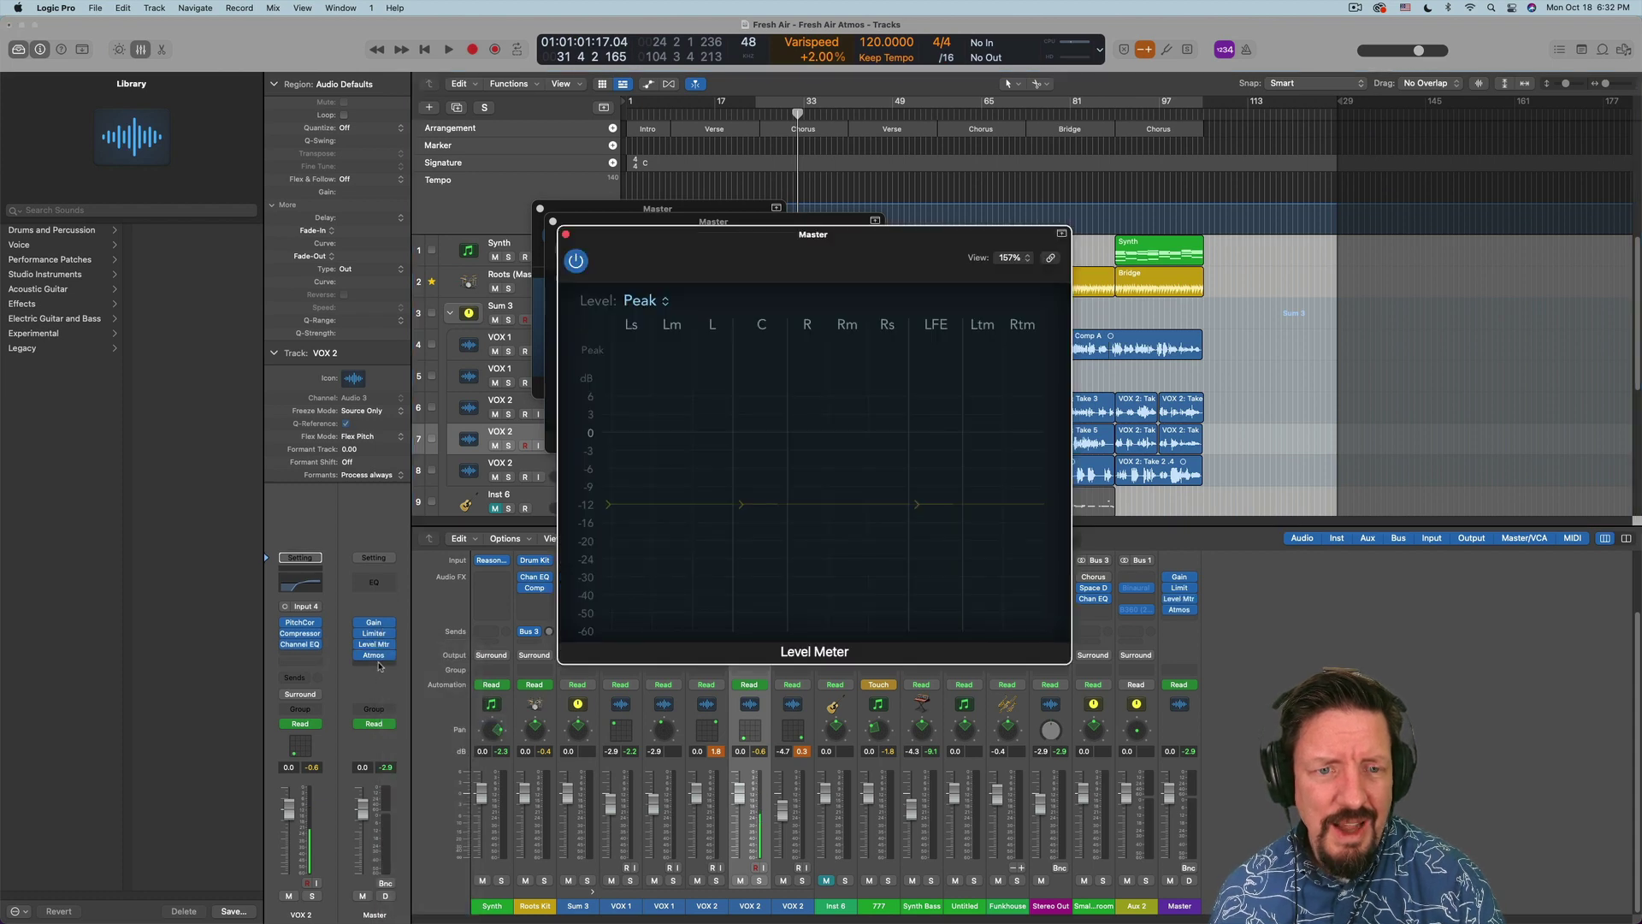
click(379, 666)
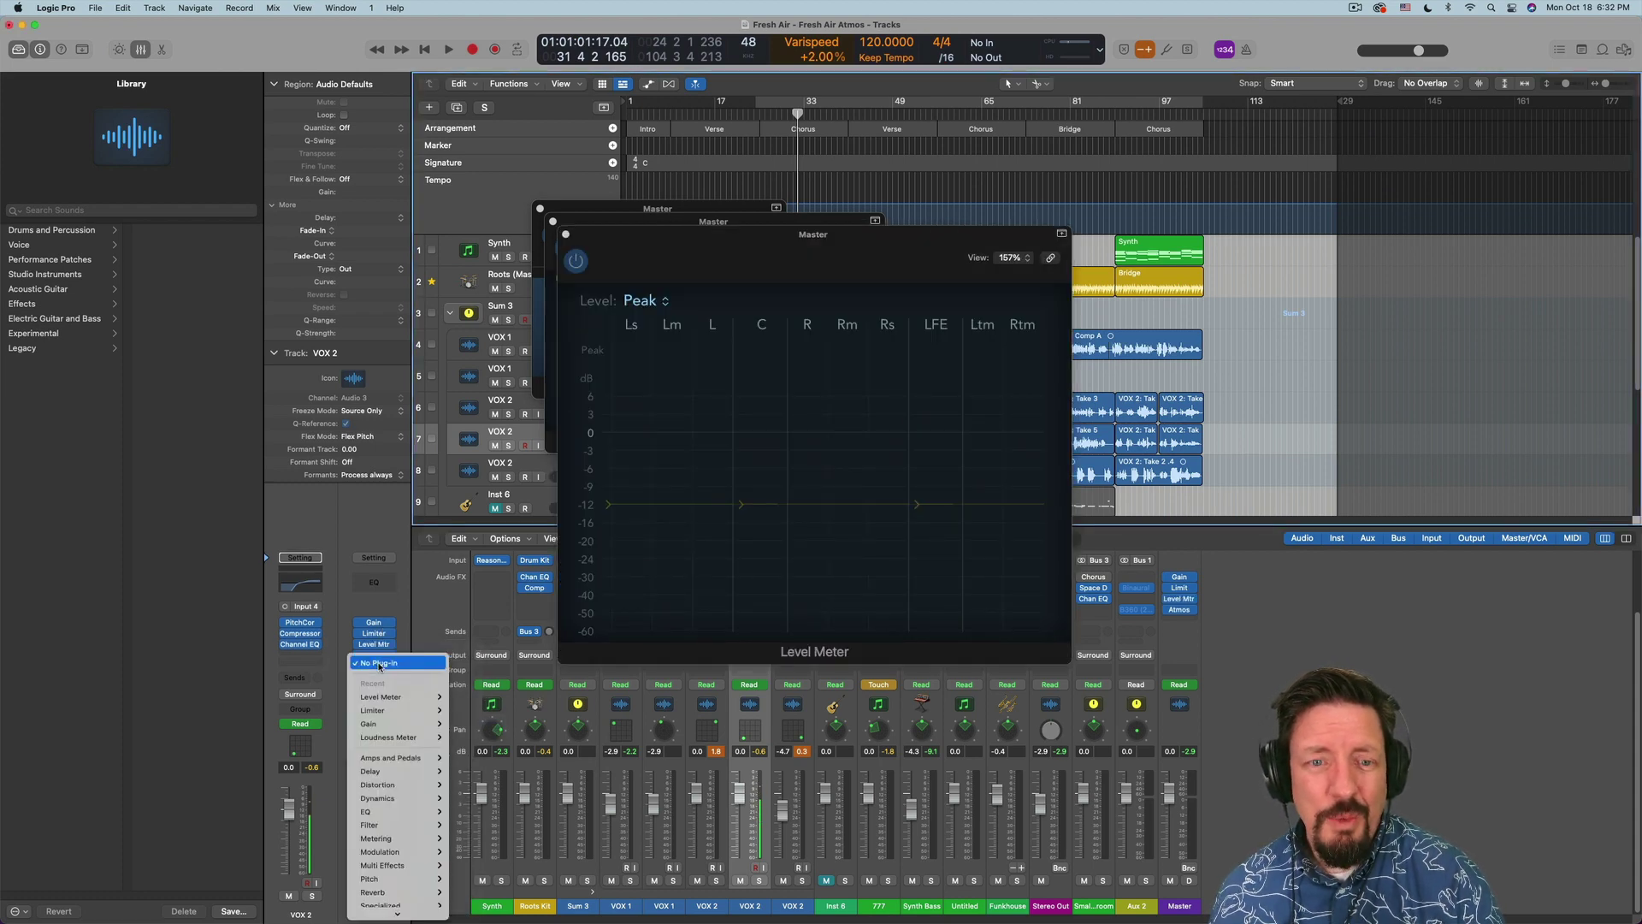
mouse_move(432, 697)
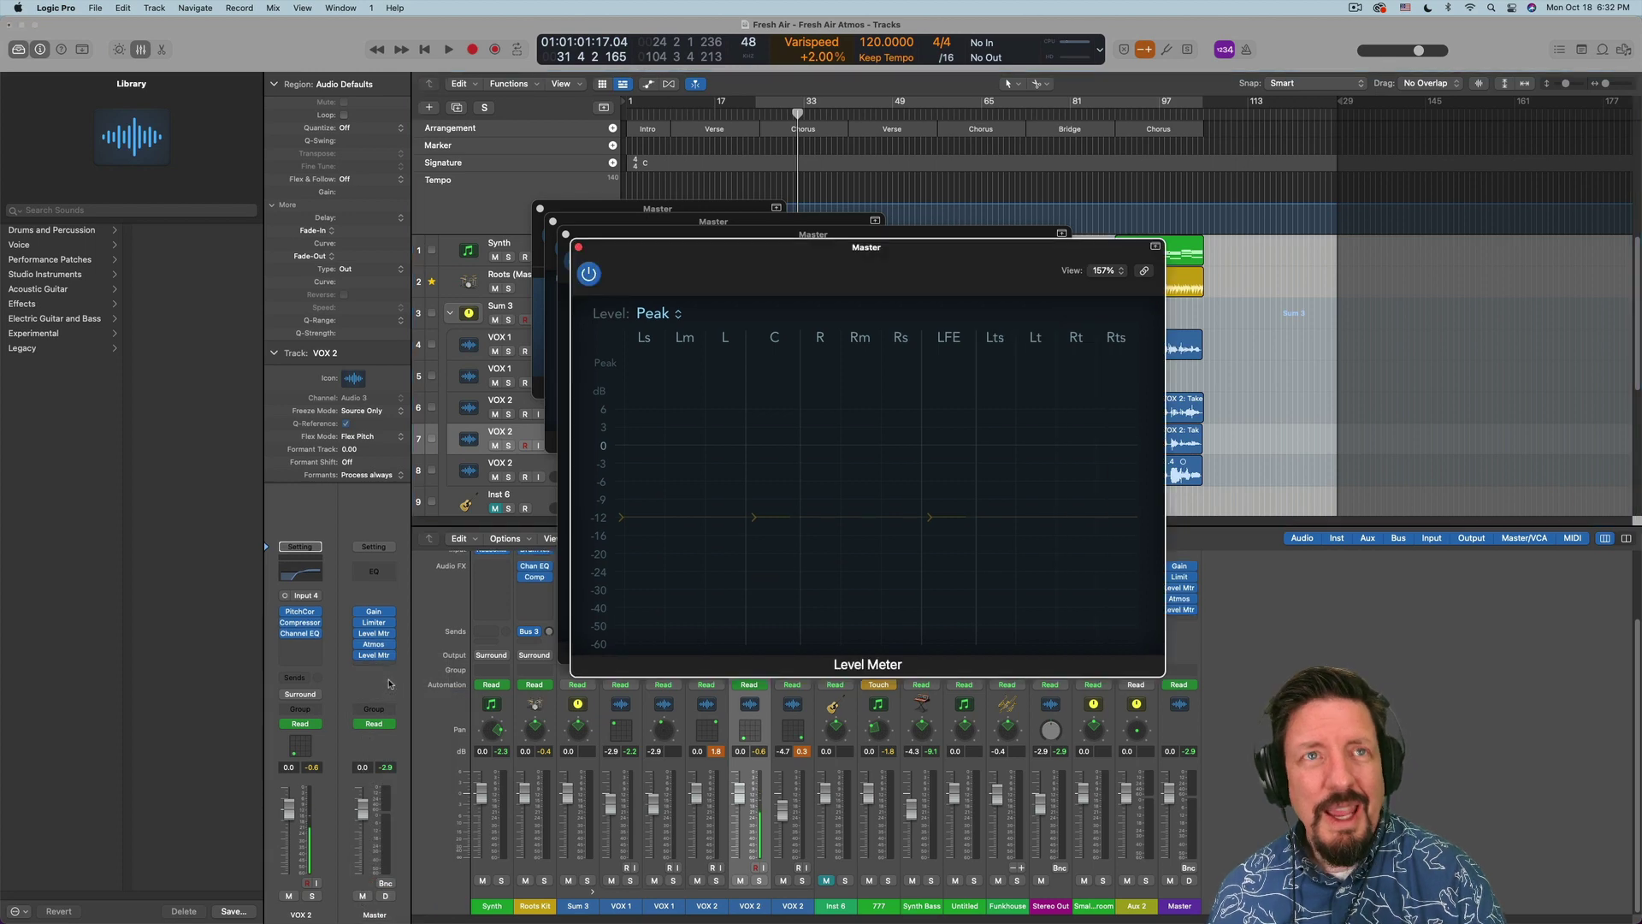
Insert a 7.1.4 Loudness Meter at the end of the Master channel's plug-in chain and move its window clear of the others
click(383, 668)
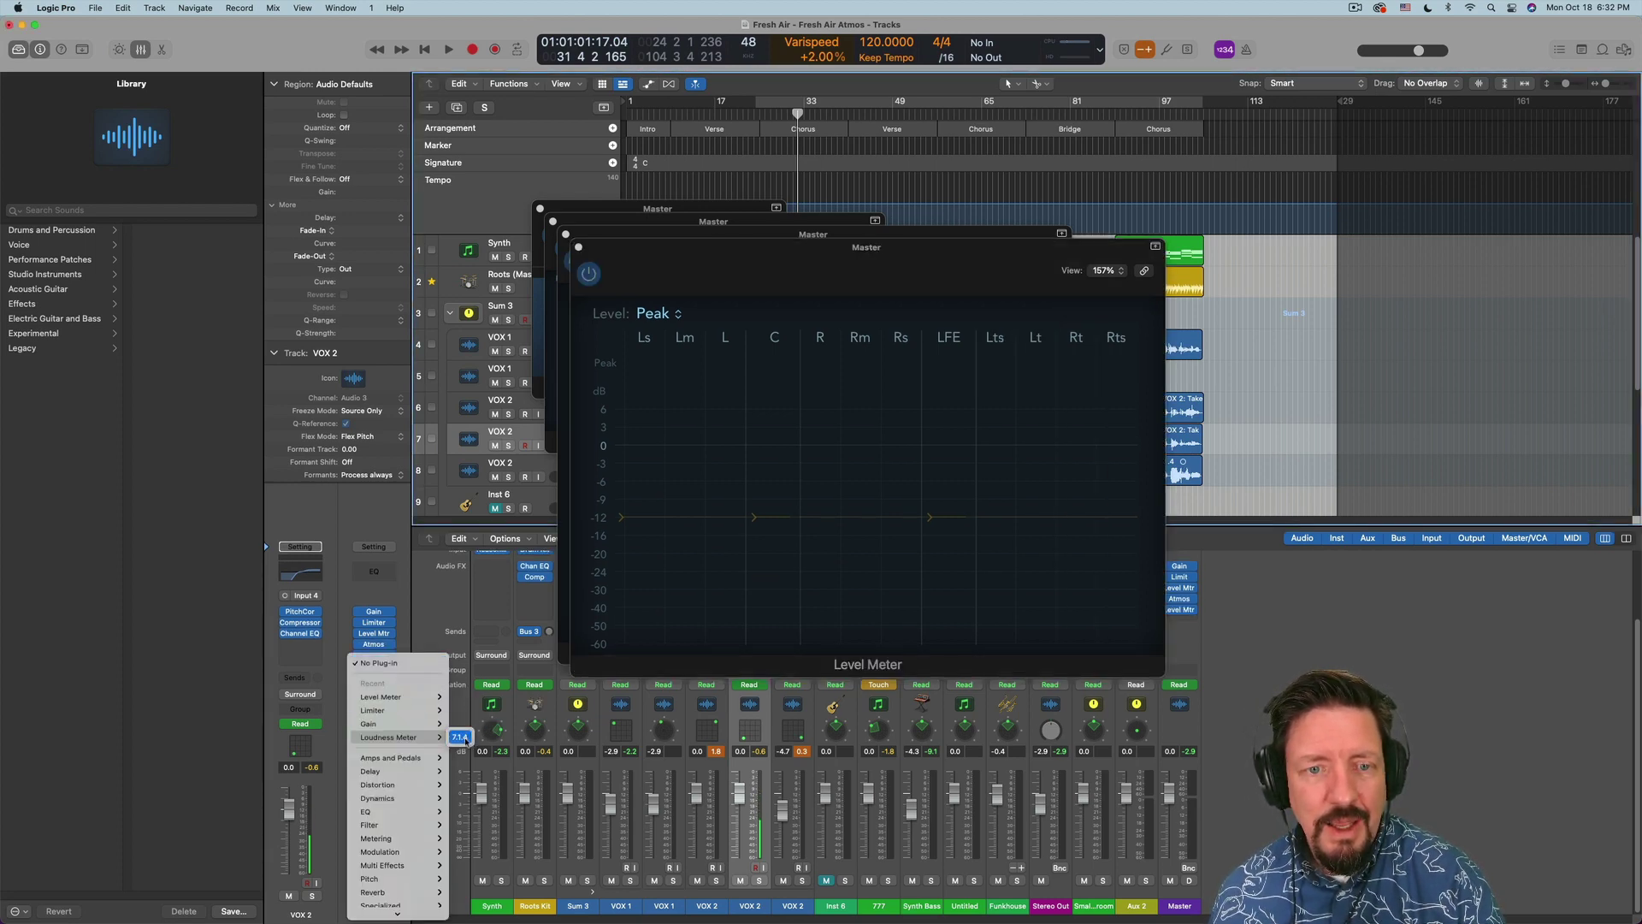
click(461, 737)
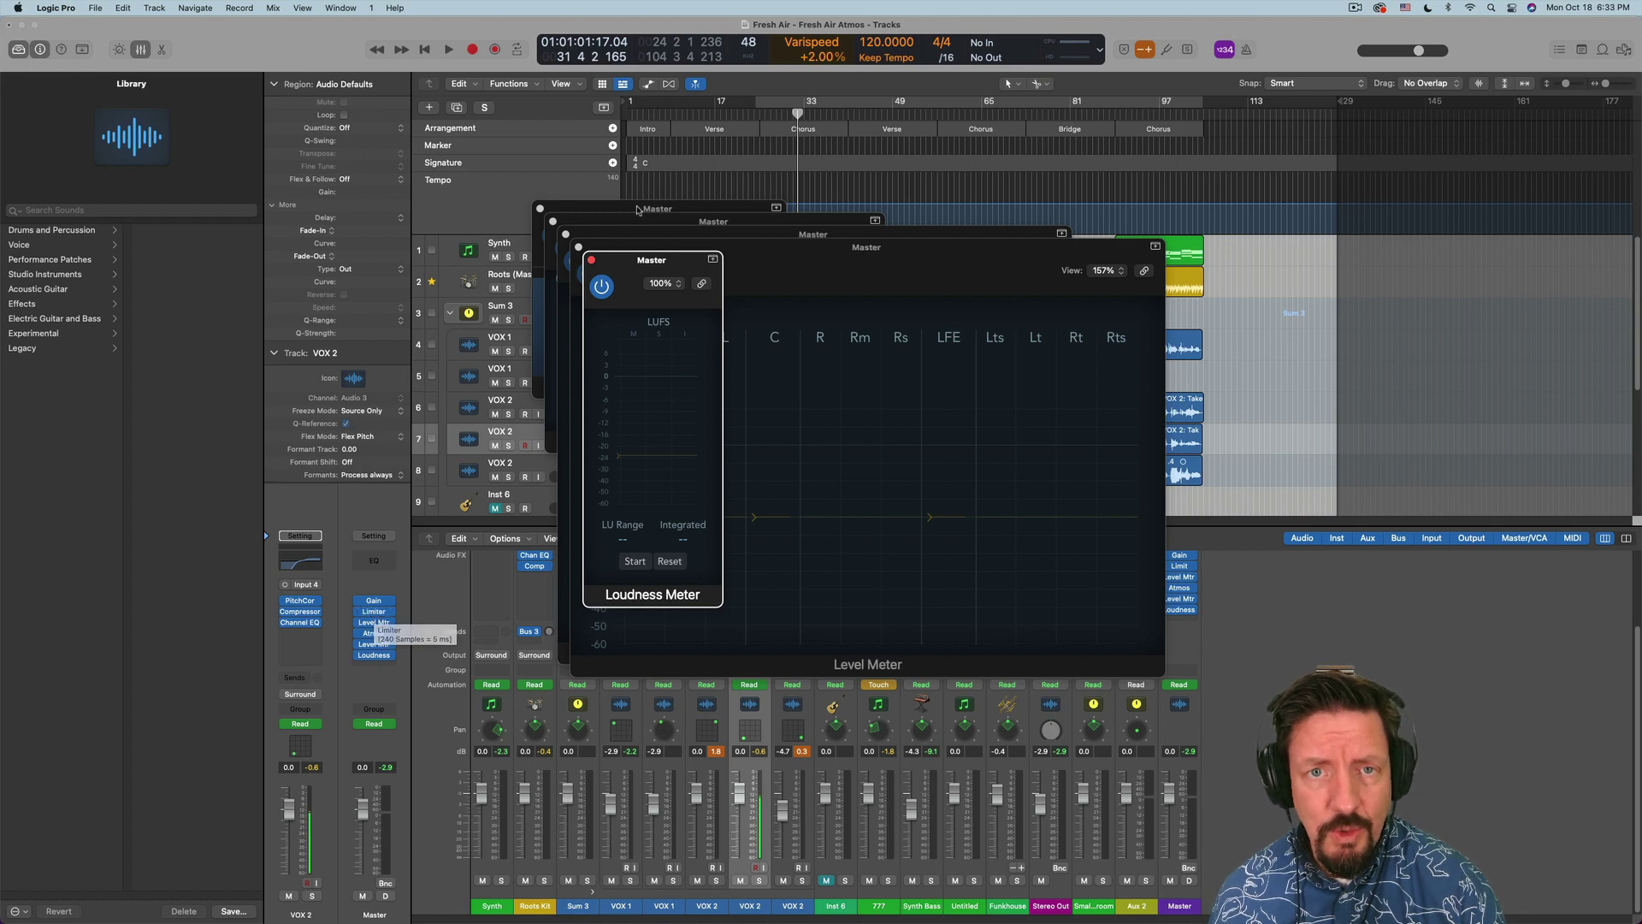
drag(617, 260, 1474, 136)
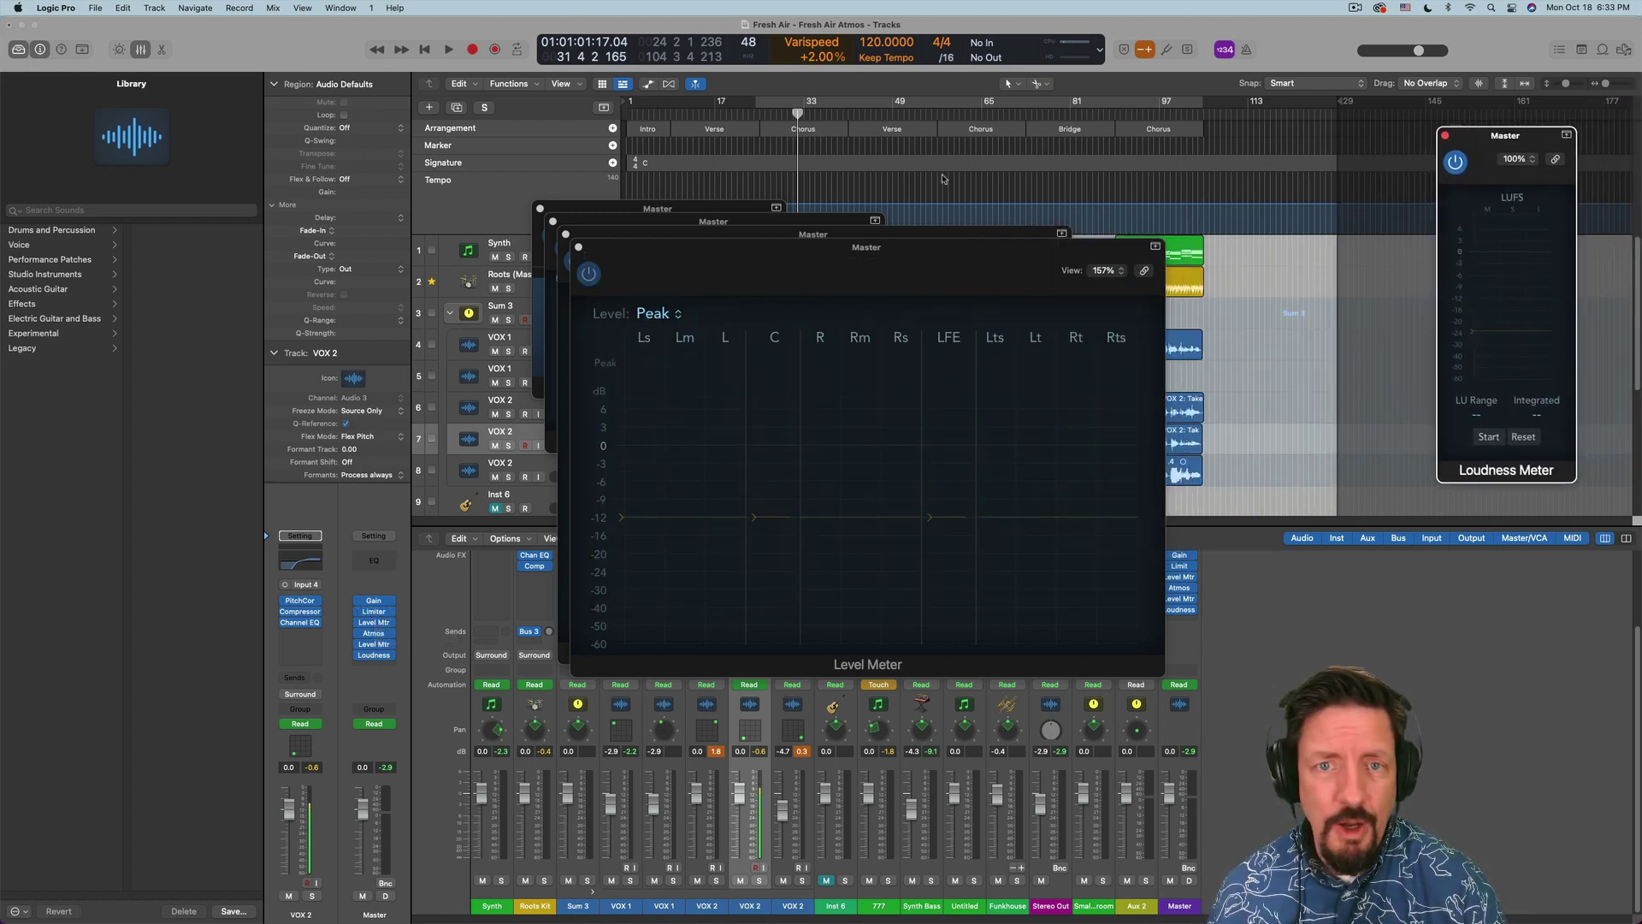
Close both Level Meter windows and the Limiter window of the Master channel
click(579, 249)
click(565, 234)
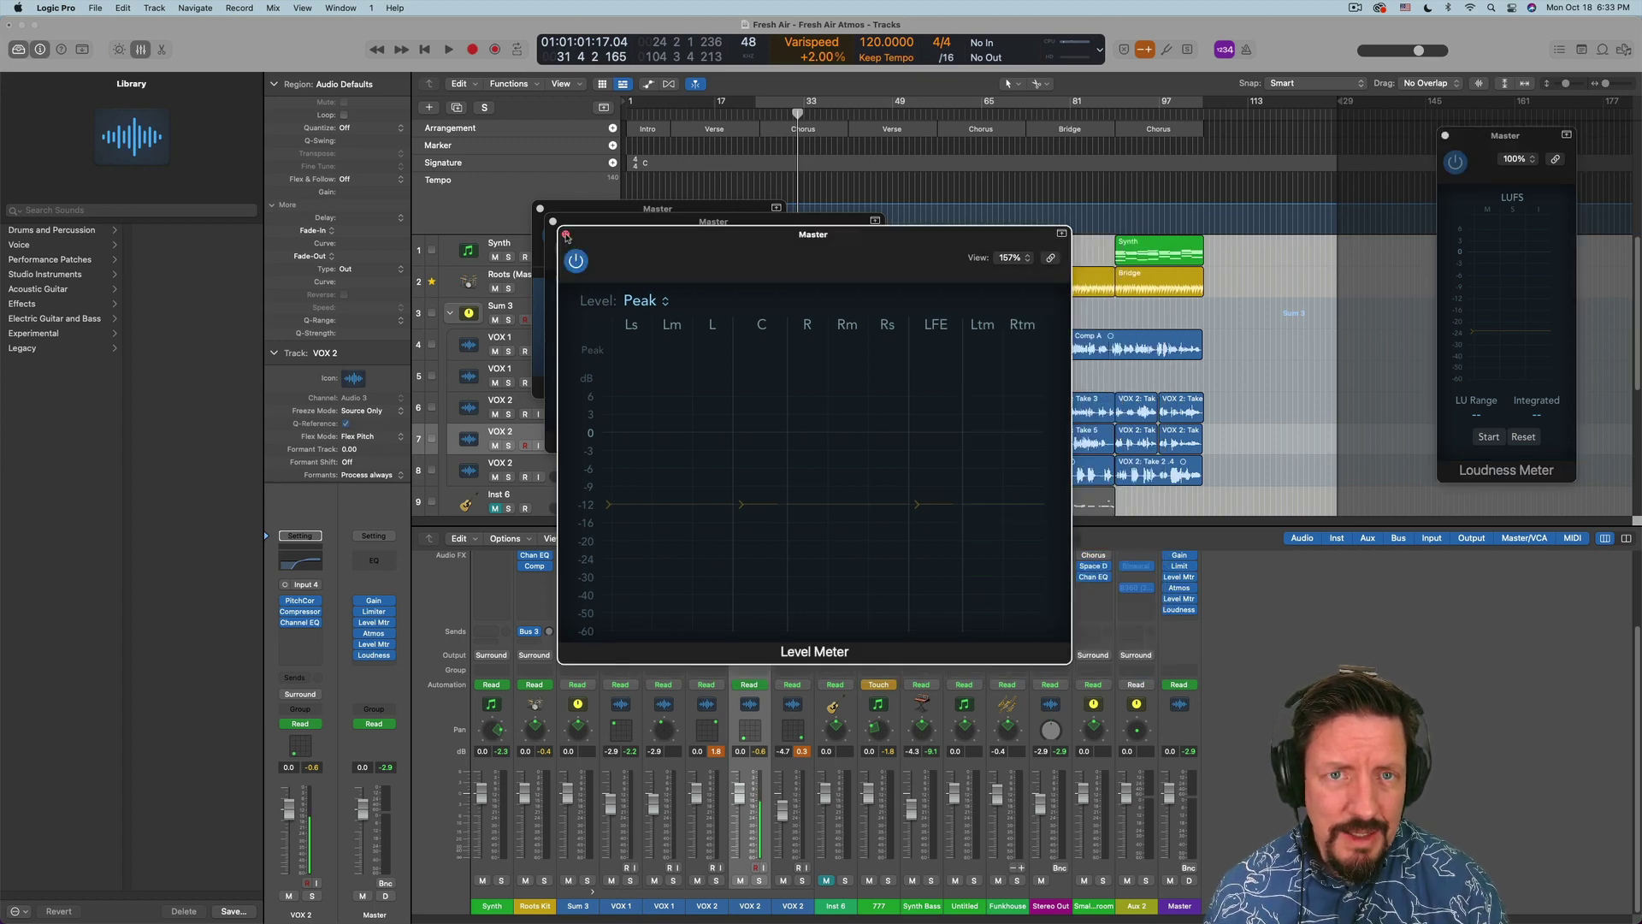
click(553, 221)
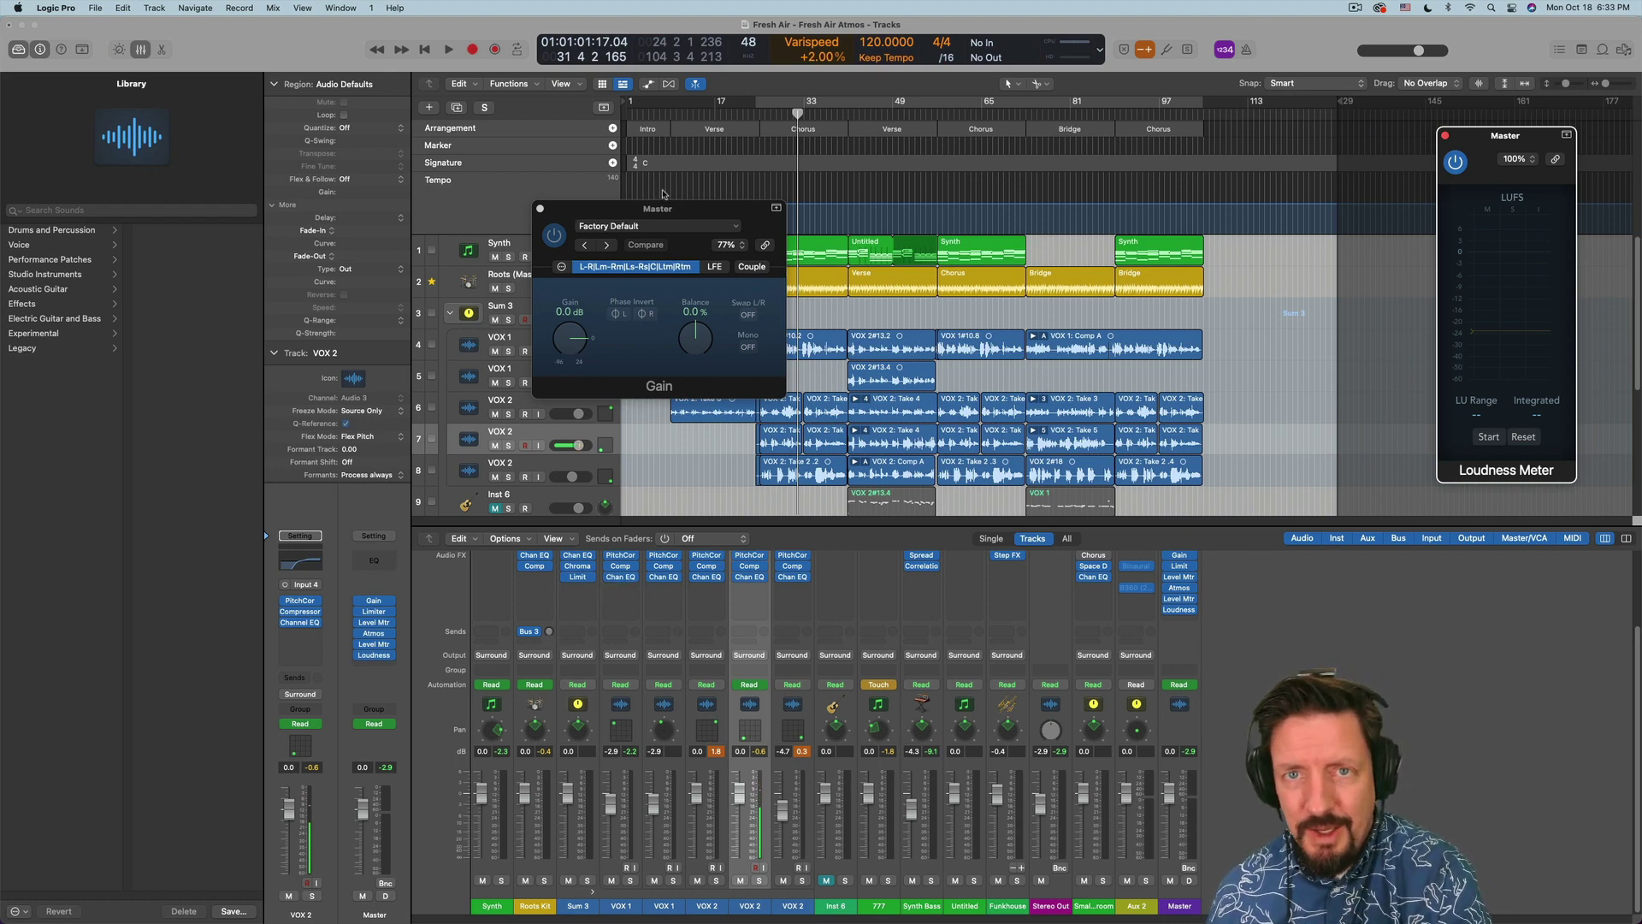
Reopen the Master's Limiter and pre-Atmos Level Meter, and arrange them with the Gain window so that none overlap
drag(687, 210, 794, 283)
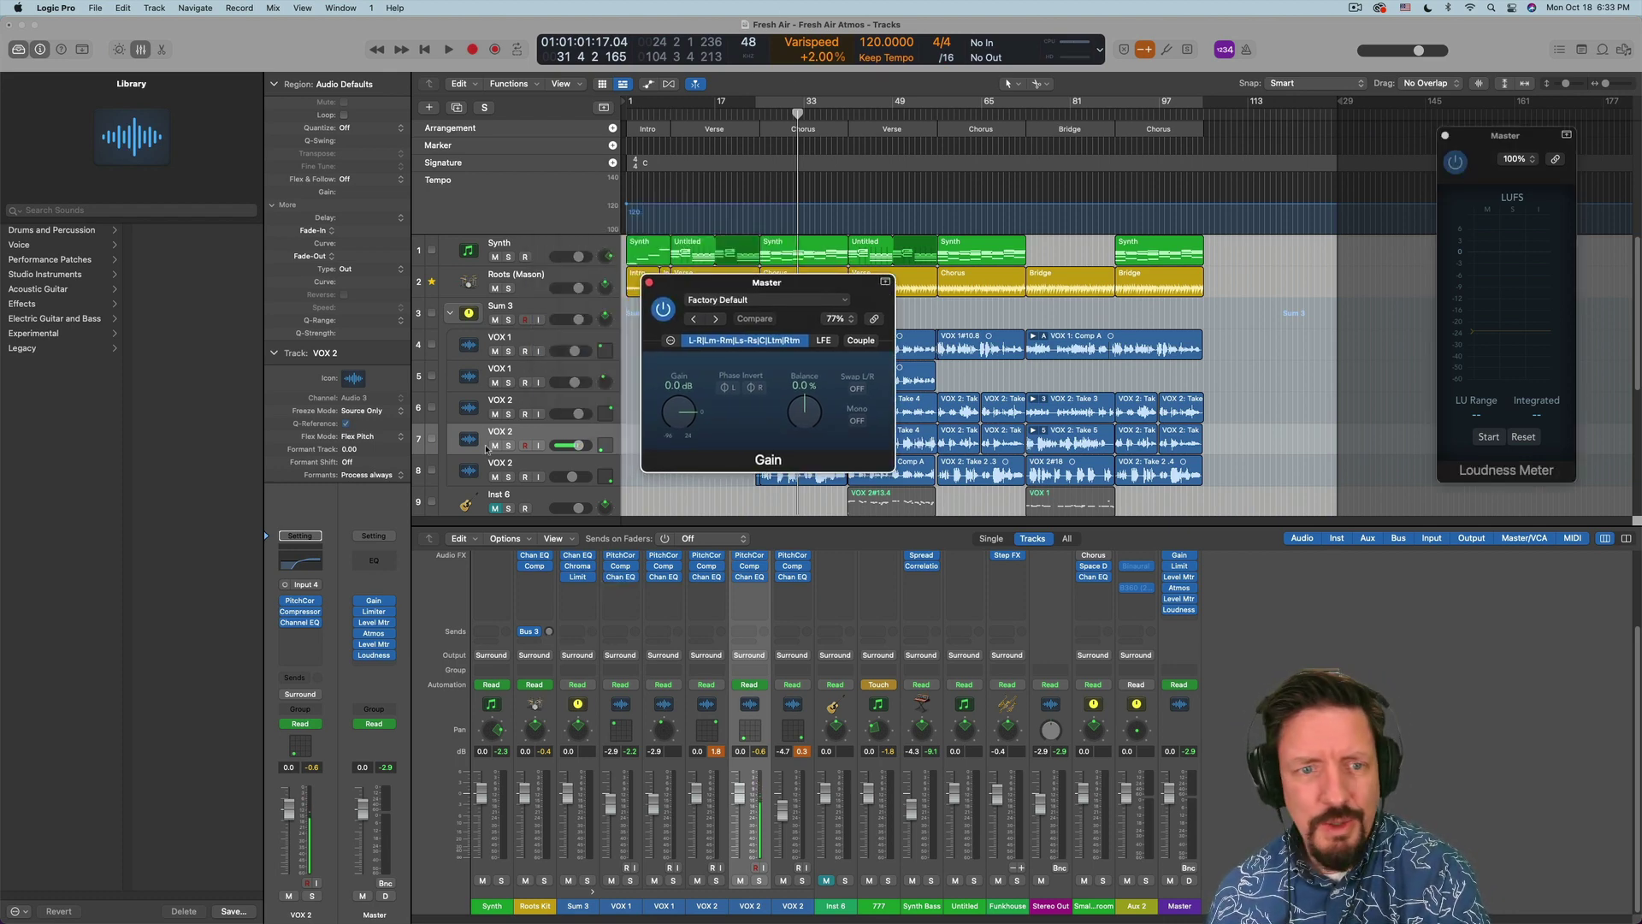
click(375, 611)
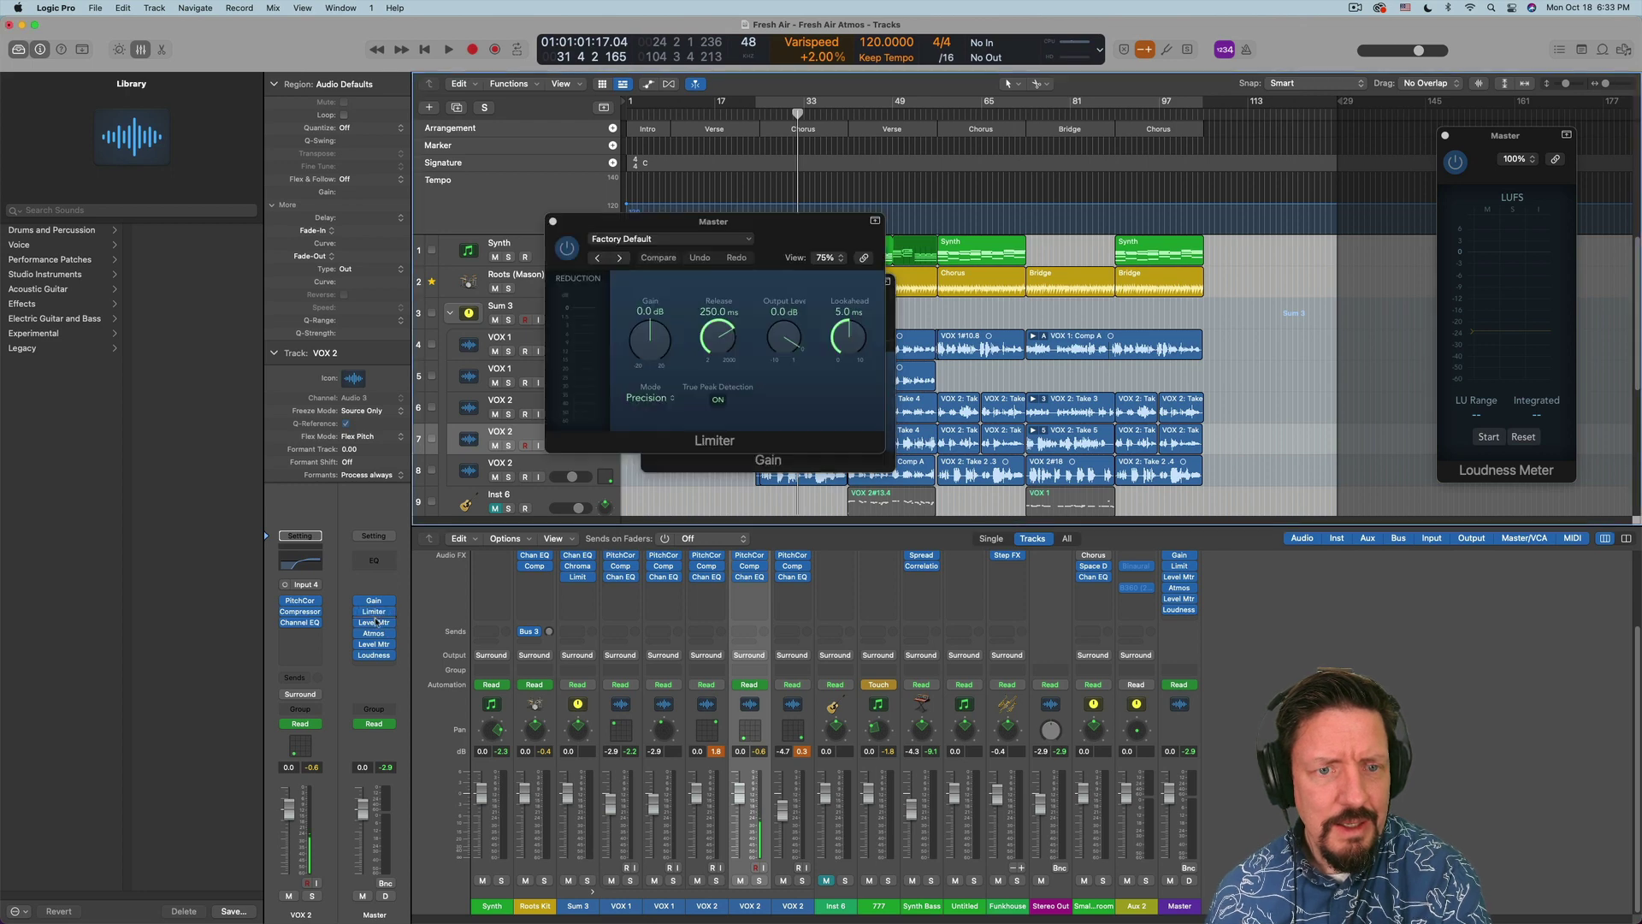
click(373, 621)
drag(721, 240, 1092, 401)
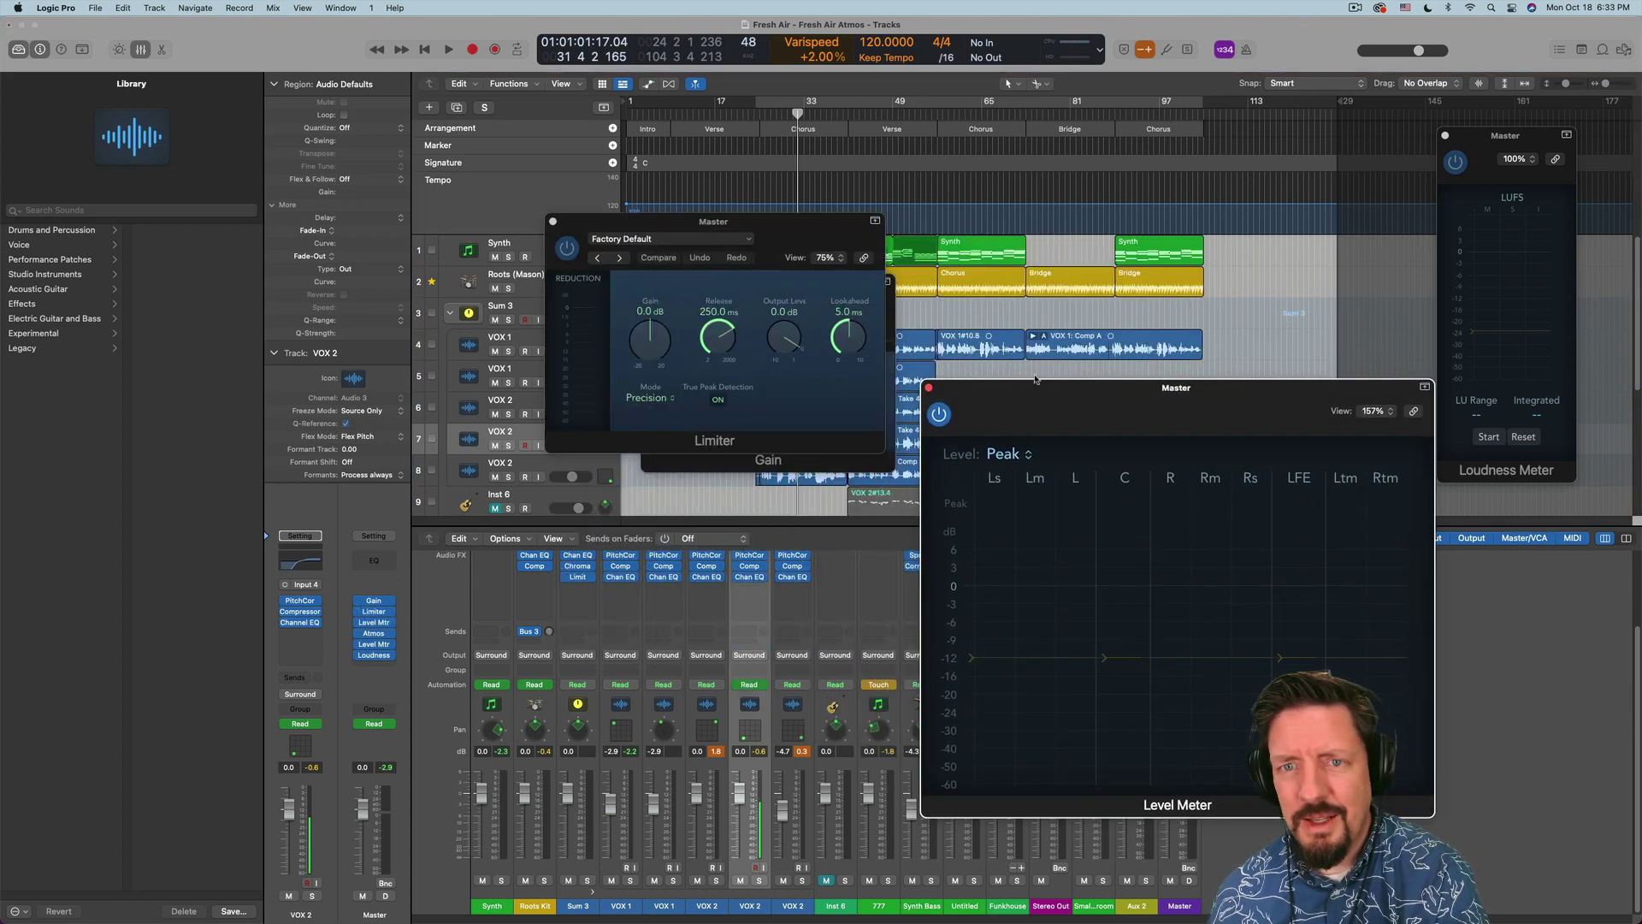
drag(750, 232, 751, 597)
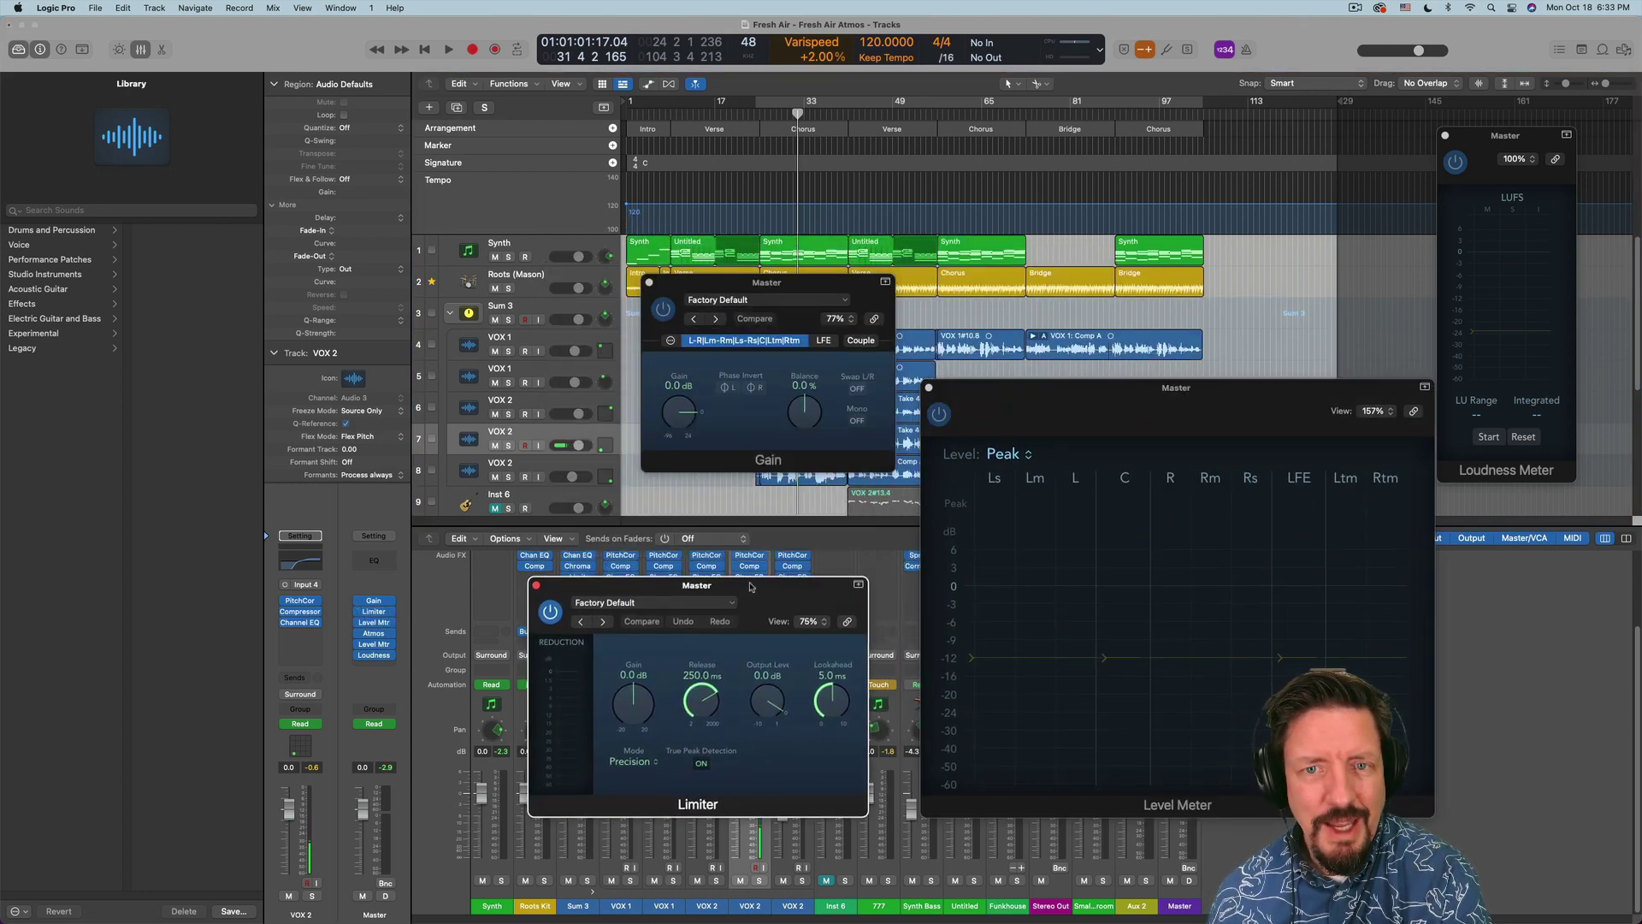
During playback, lower the Master's Gain plug-in to -20.6 dB, mute the five VOX tracks and unmute Inst 6
key(space)
mouse_move(678, 431)
mouse_down()
mouse_move(680, 450)
mouse_move(681, 432)
mouse_up()
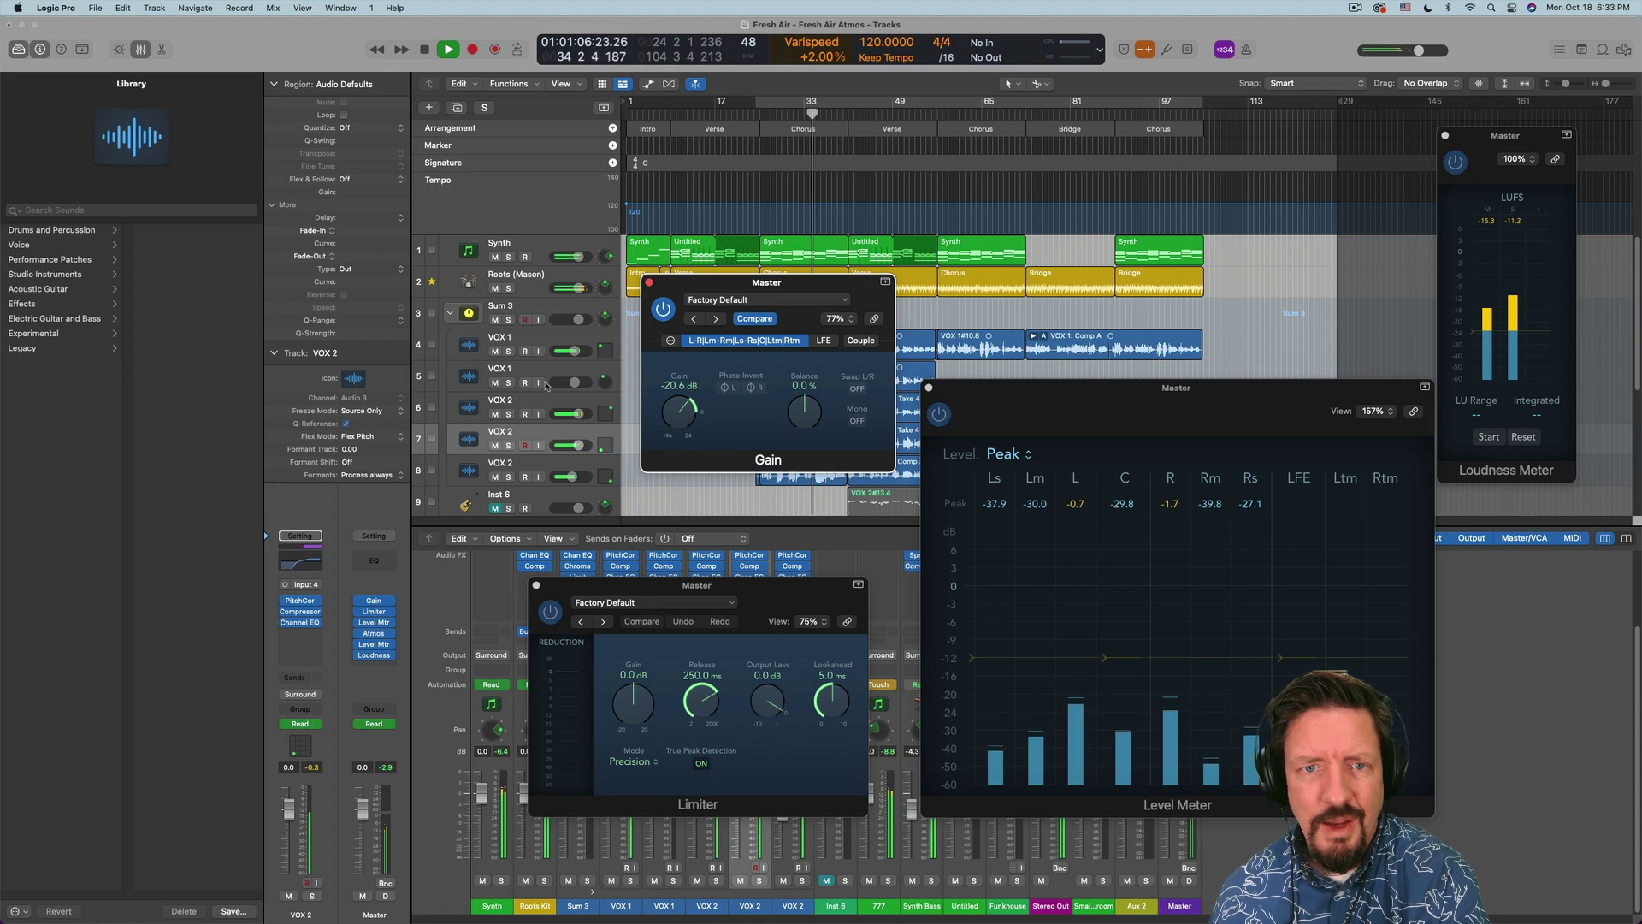
drag(494, 351, 496, 508)
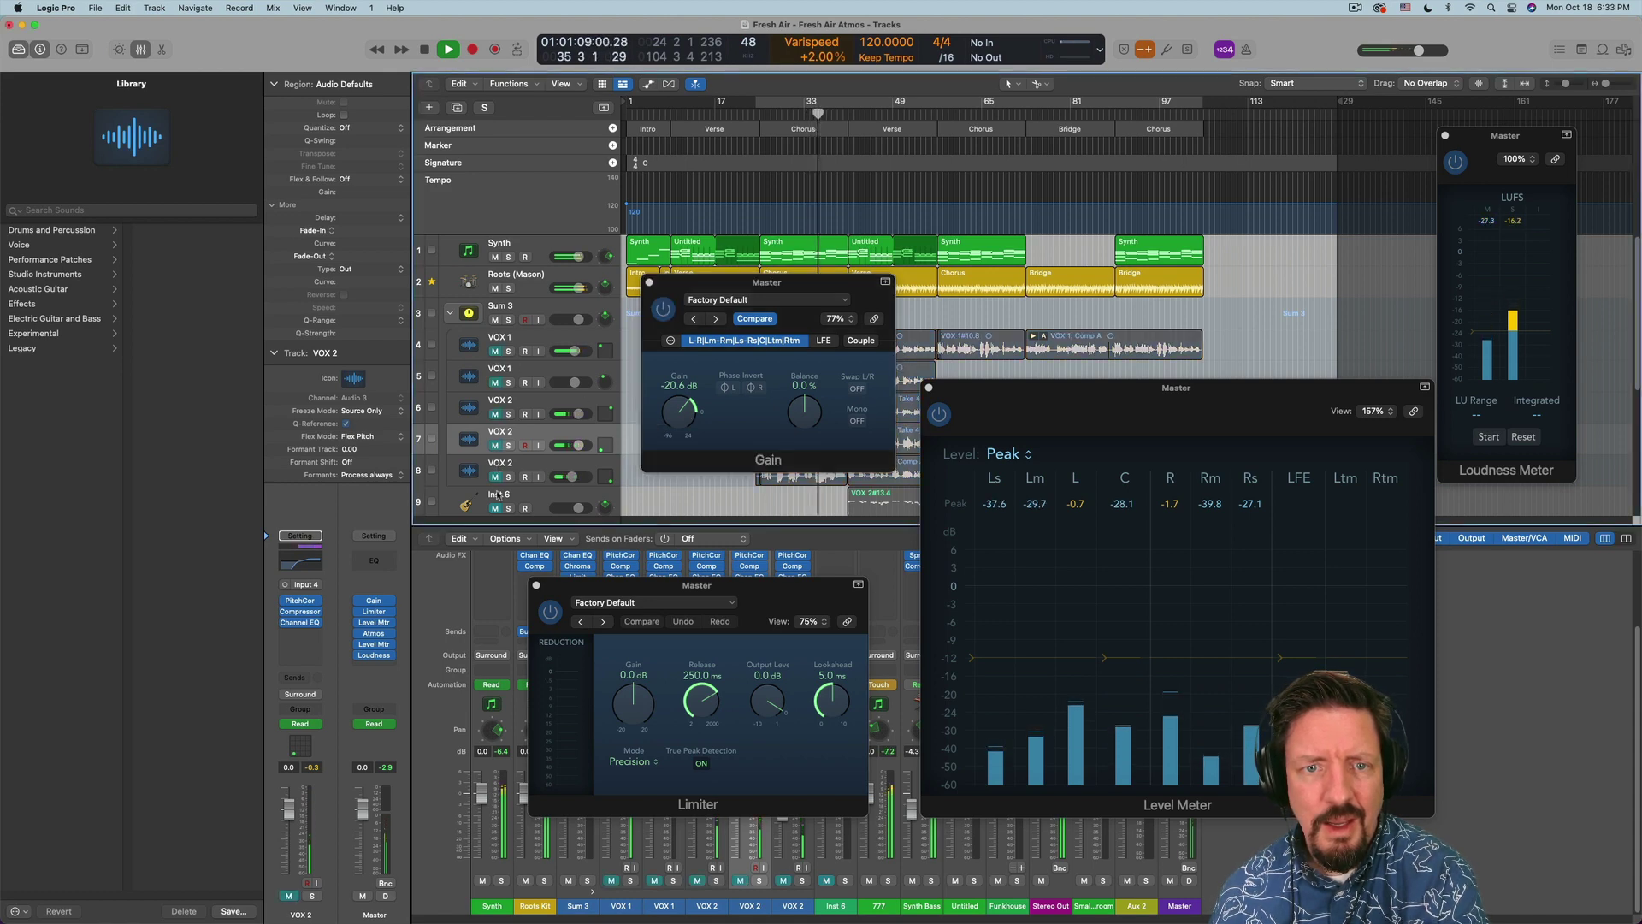
click(496, 508)
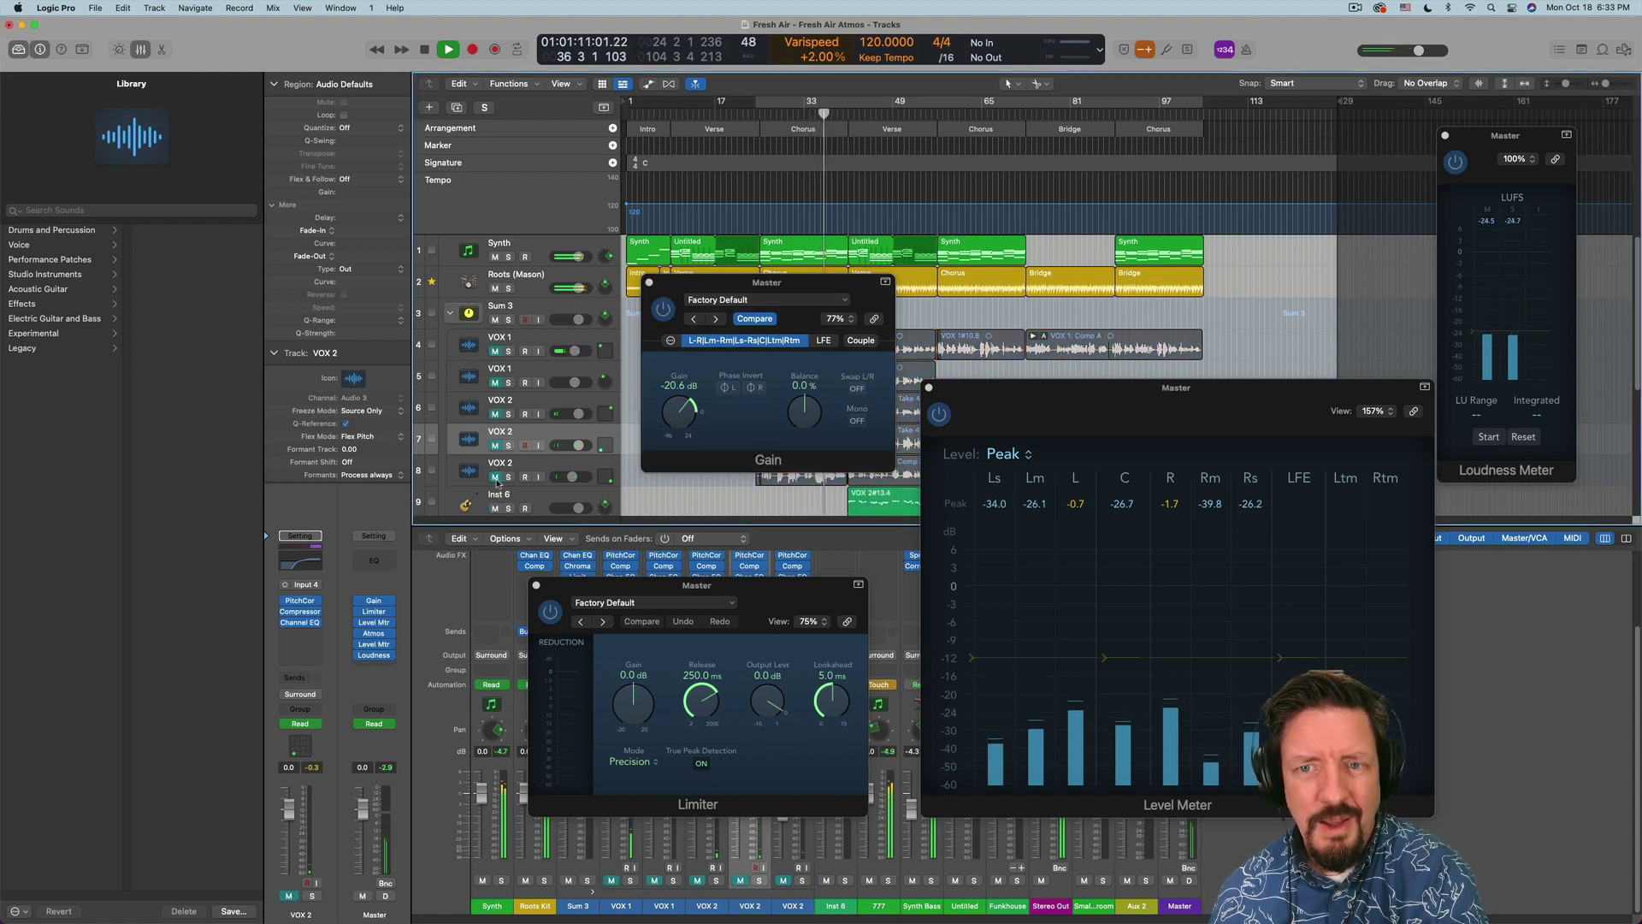
Set the Master's Gain plug-in to -10.3 dB, and its Limiter to -10.0 dB output level and -1.4 dB gain
drag(673, 411, 675, 395)
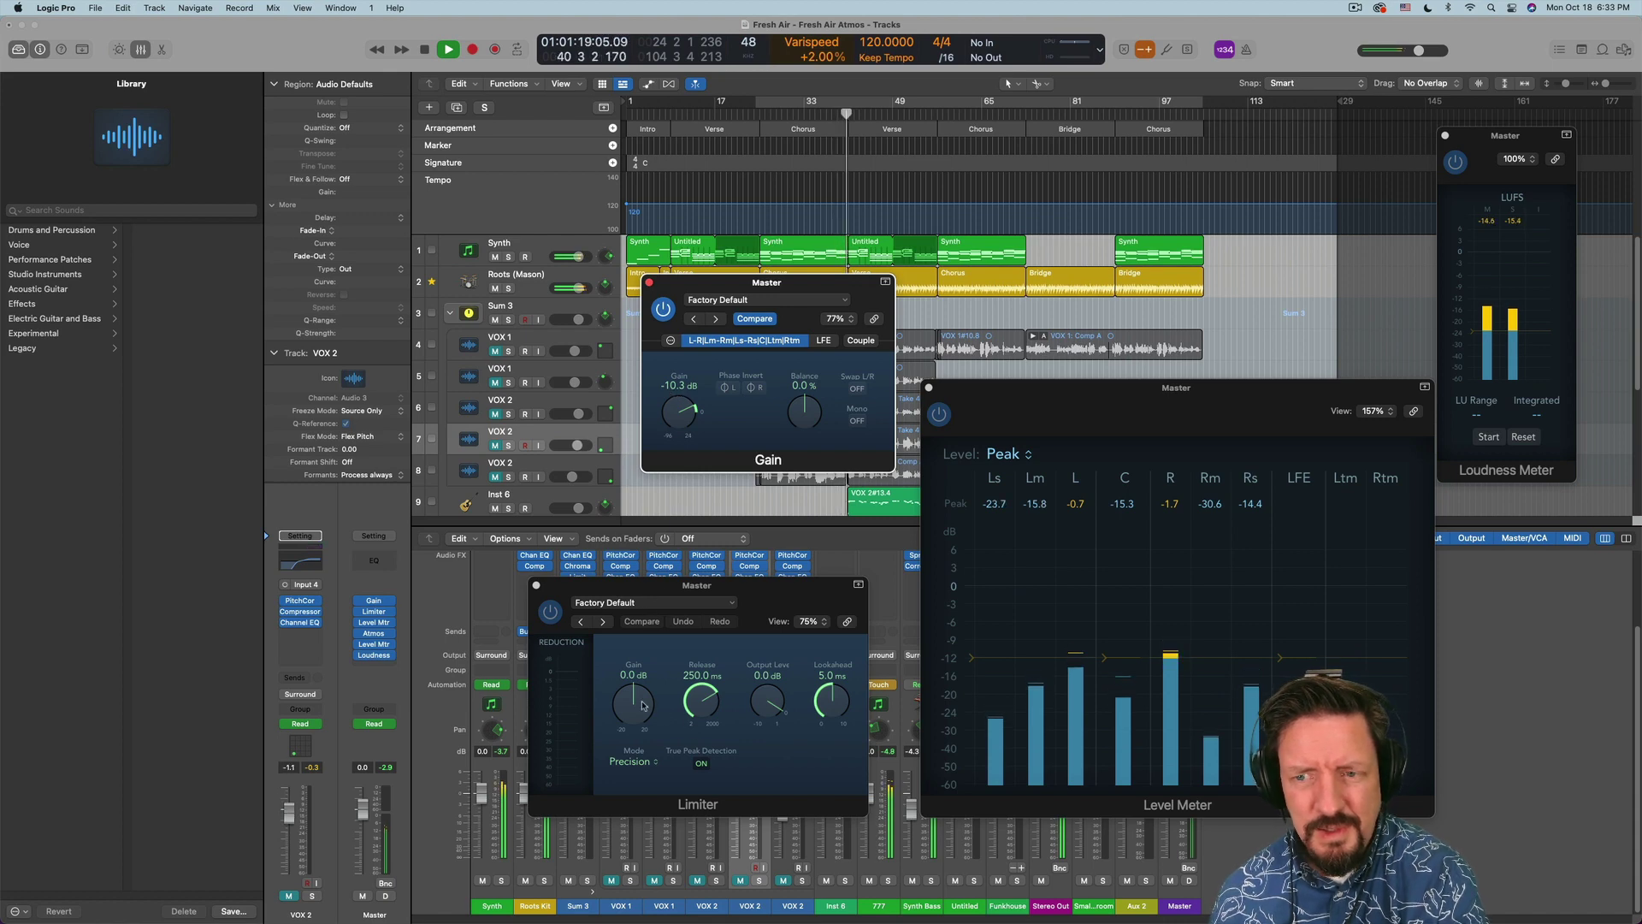
drag(639, 711, 774, 897)
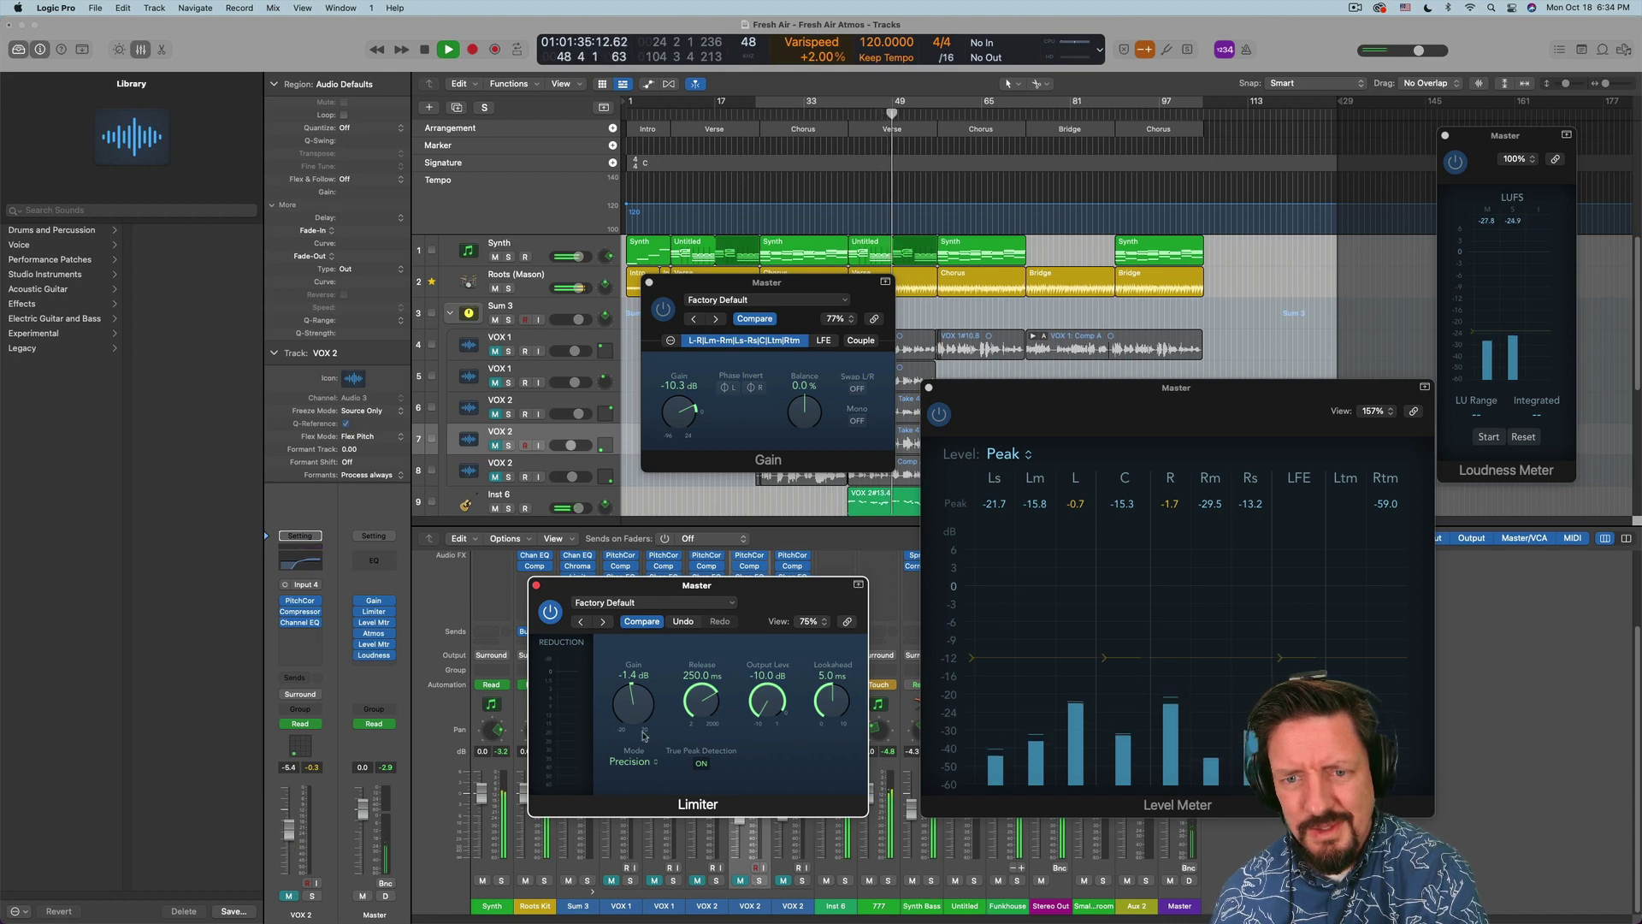
Try the Limiter gain at +7.4 dB, lower the Level Meter's Ls–L threshold marker to about -18 dB, and set the Limiter gain to +1.4 dB
drag(629, 708, 627, 666)
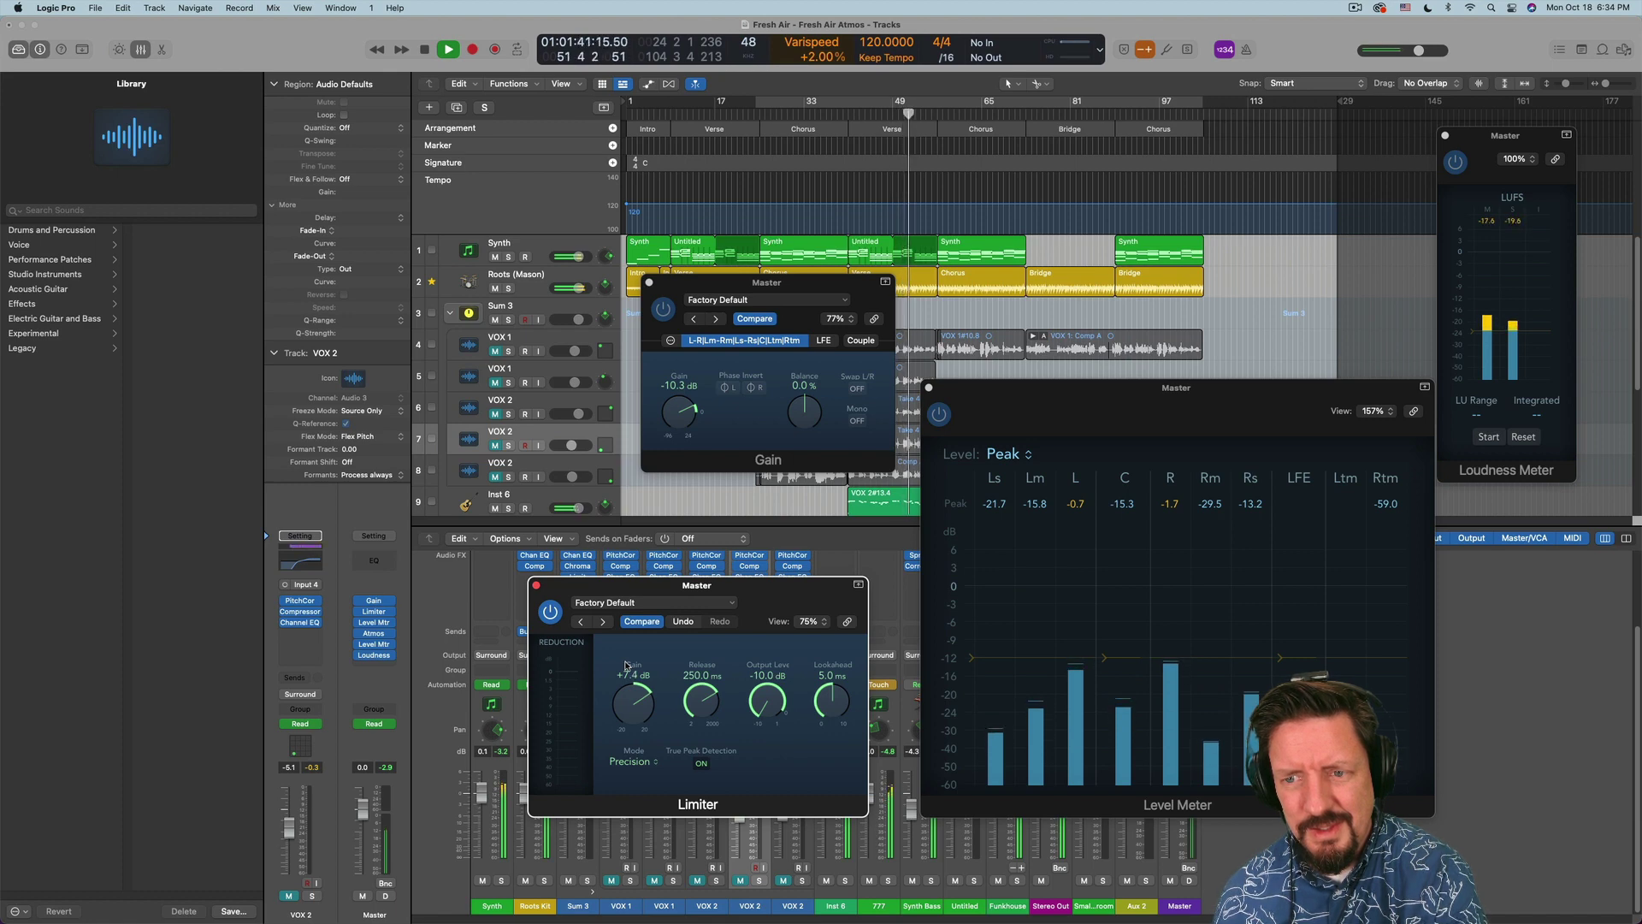
click(972, 659)
drag(973, 658, 968, 687)
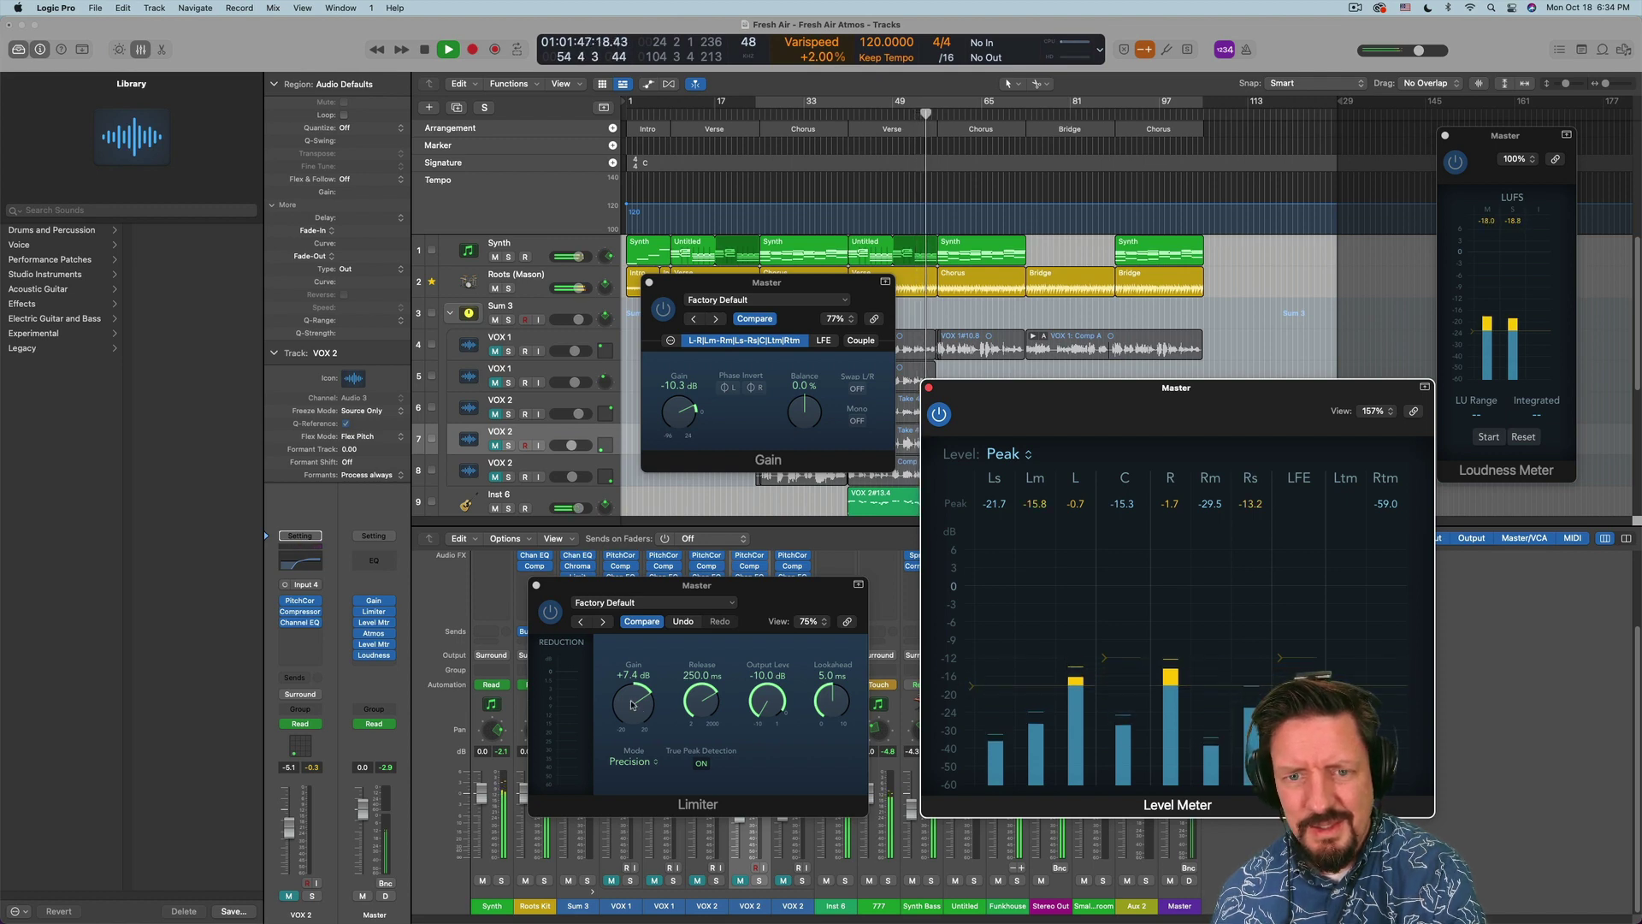
drag(633, 699, 630, 732)
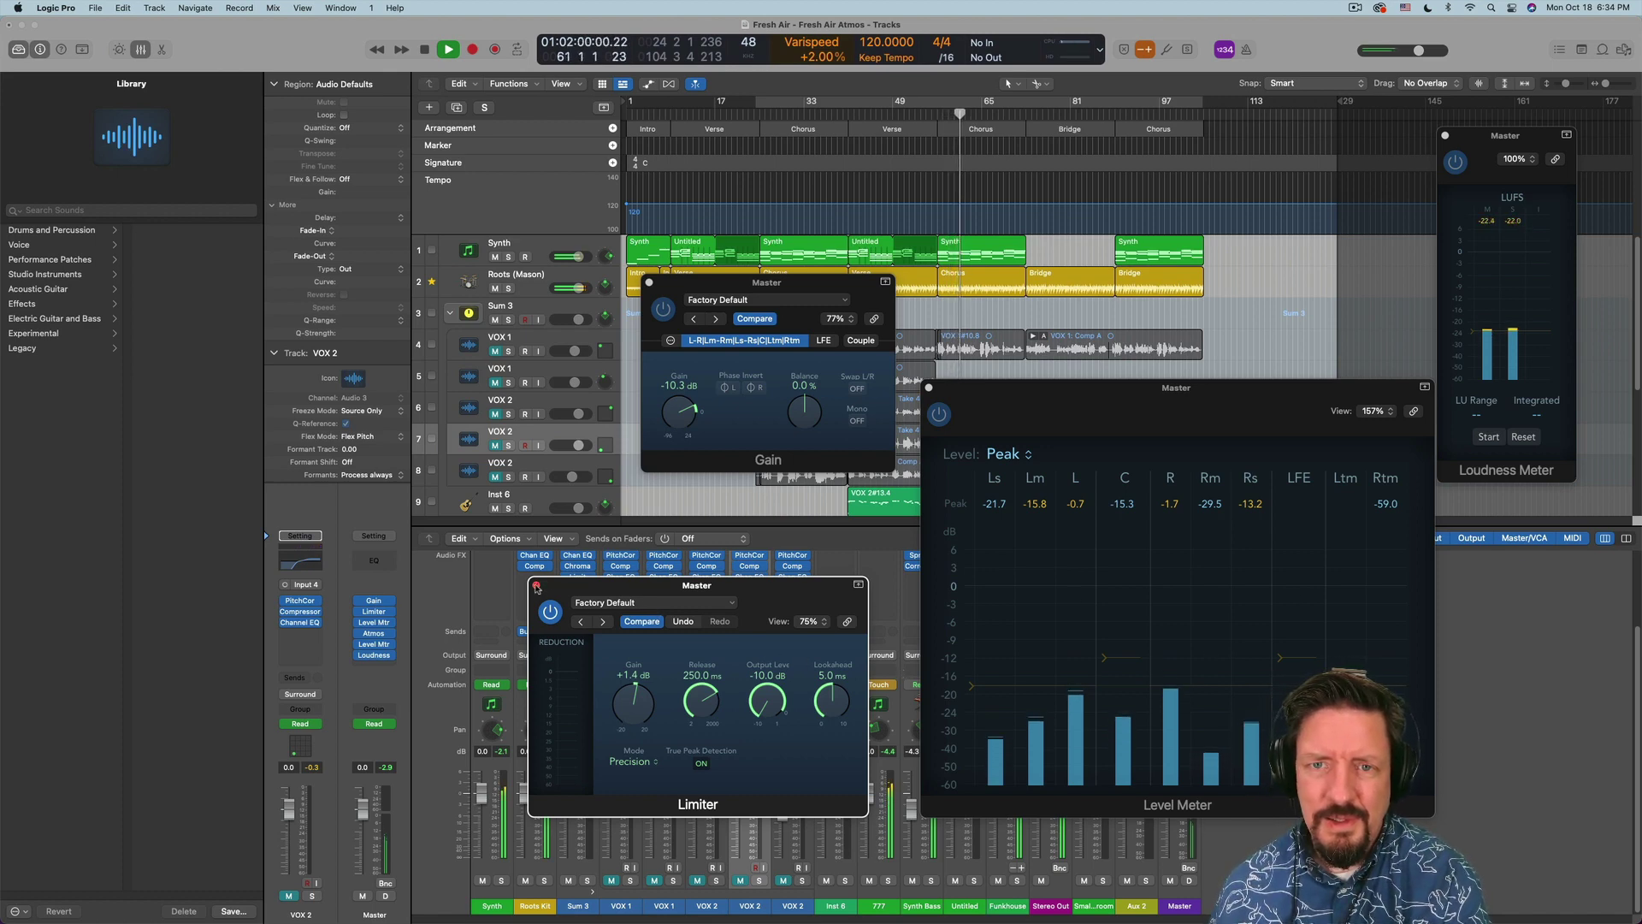
Stop playback and close the Master's Limiter, Gain and Level Meter windows
click(536, 587)
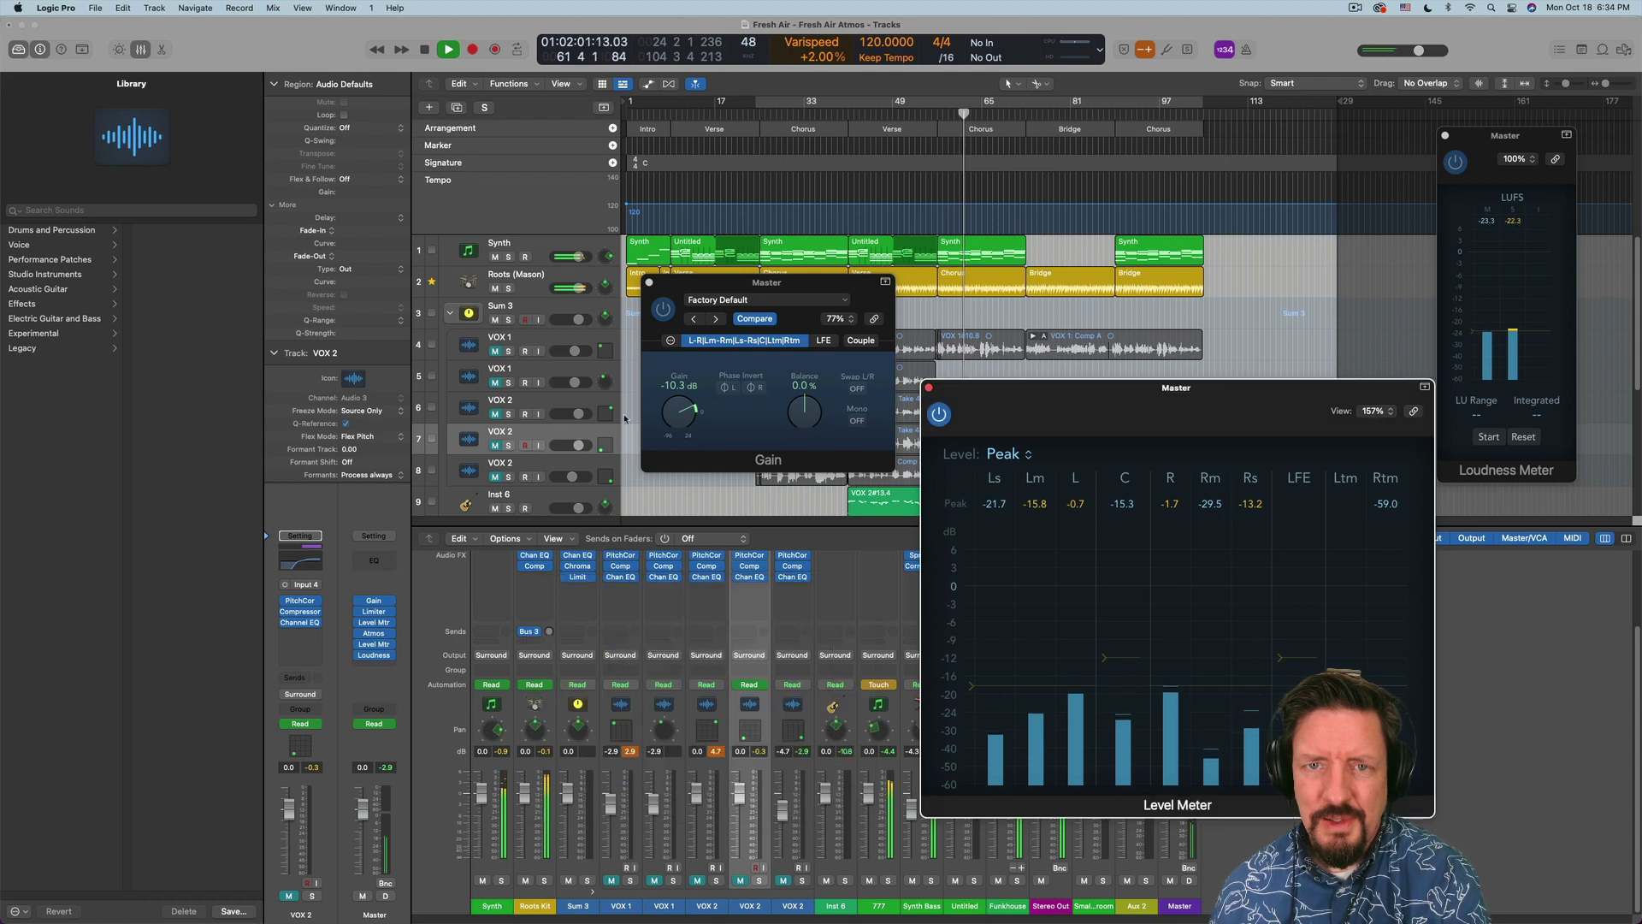
click(650, 283)
key(space)
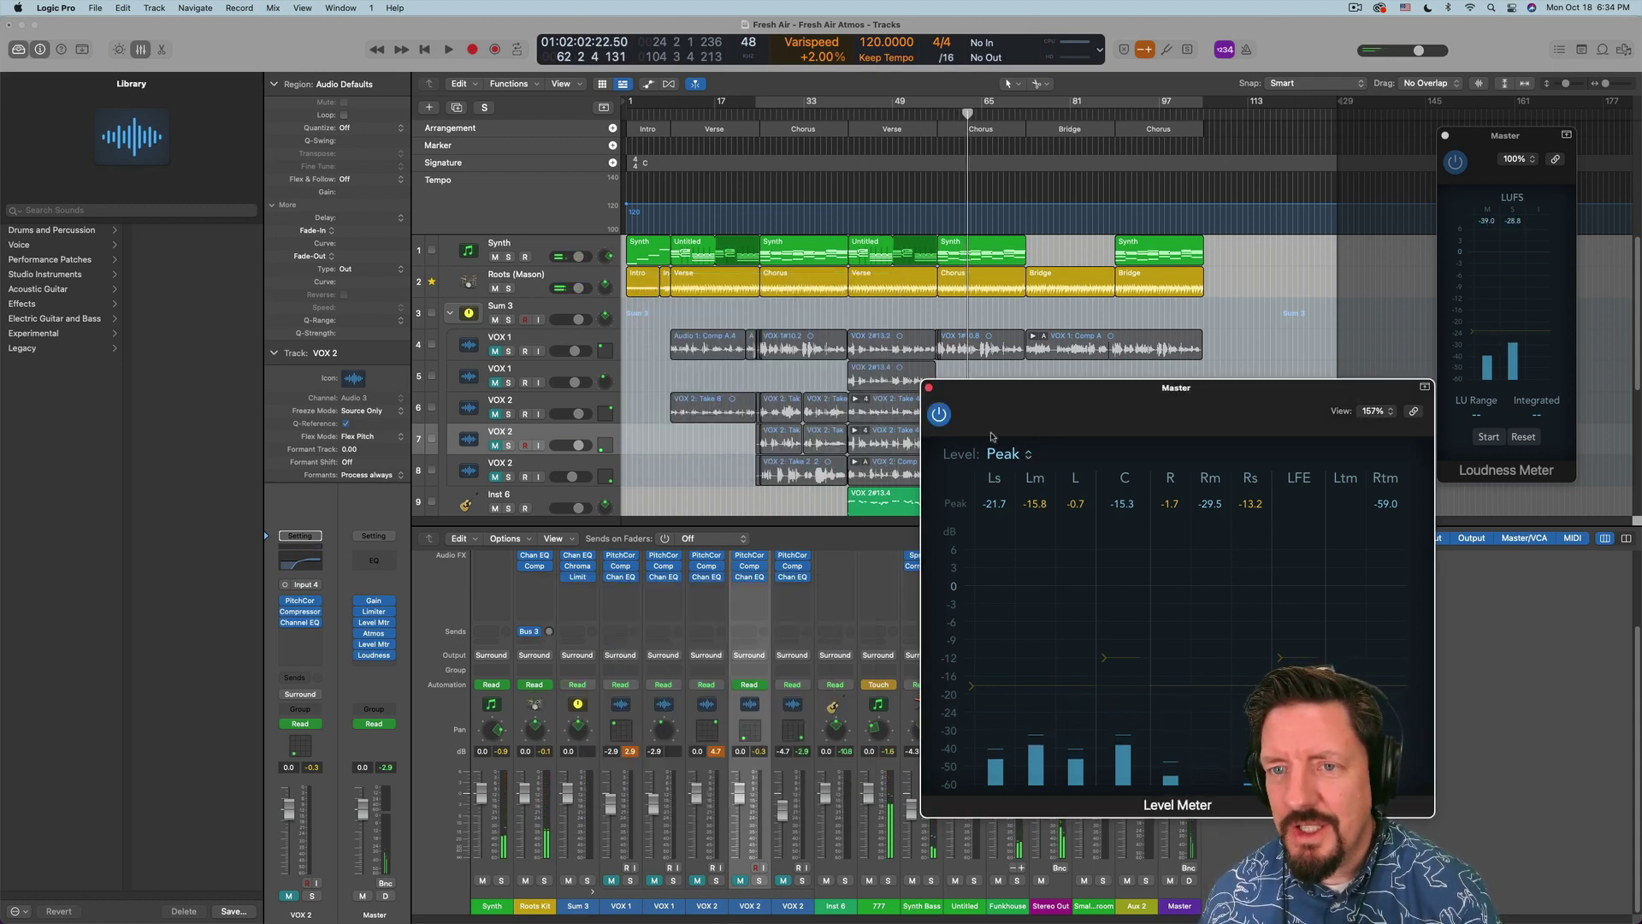
click(929, 389)
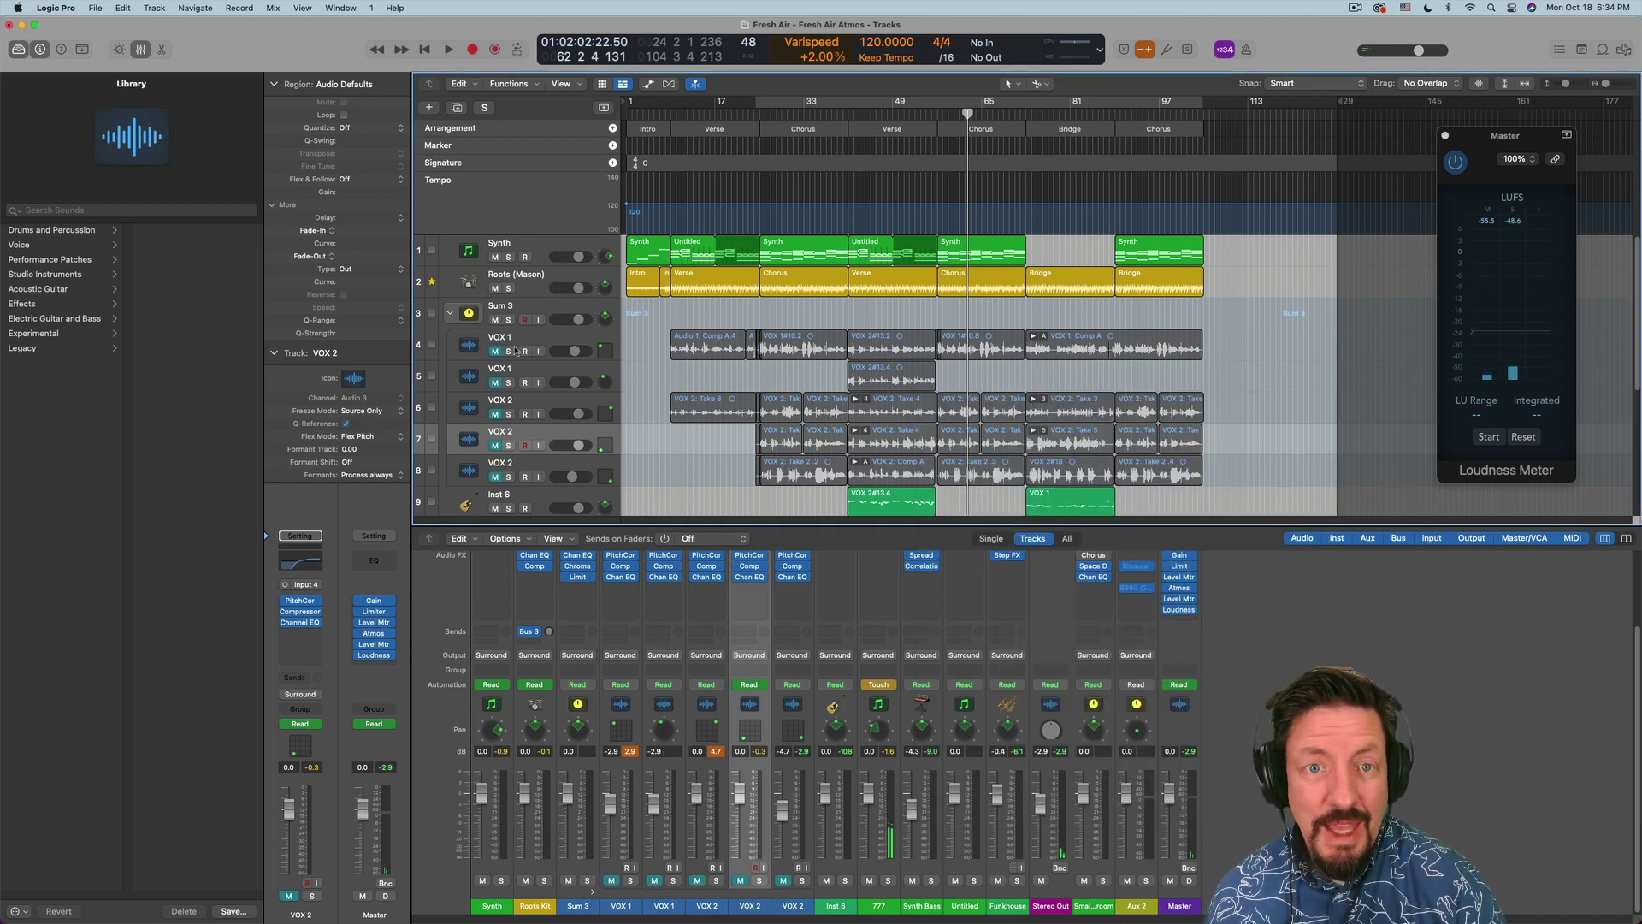
Unmute the five VOX tracks and briefly check the Gain plug-in on the Master channel
drag(495, 351, 497, 482)
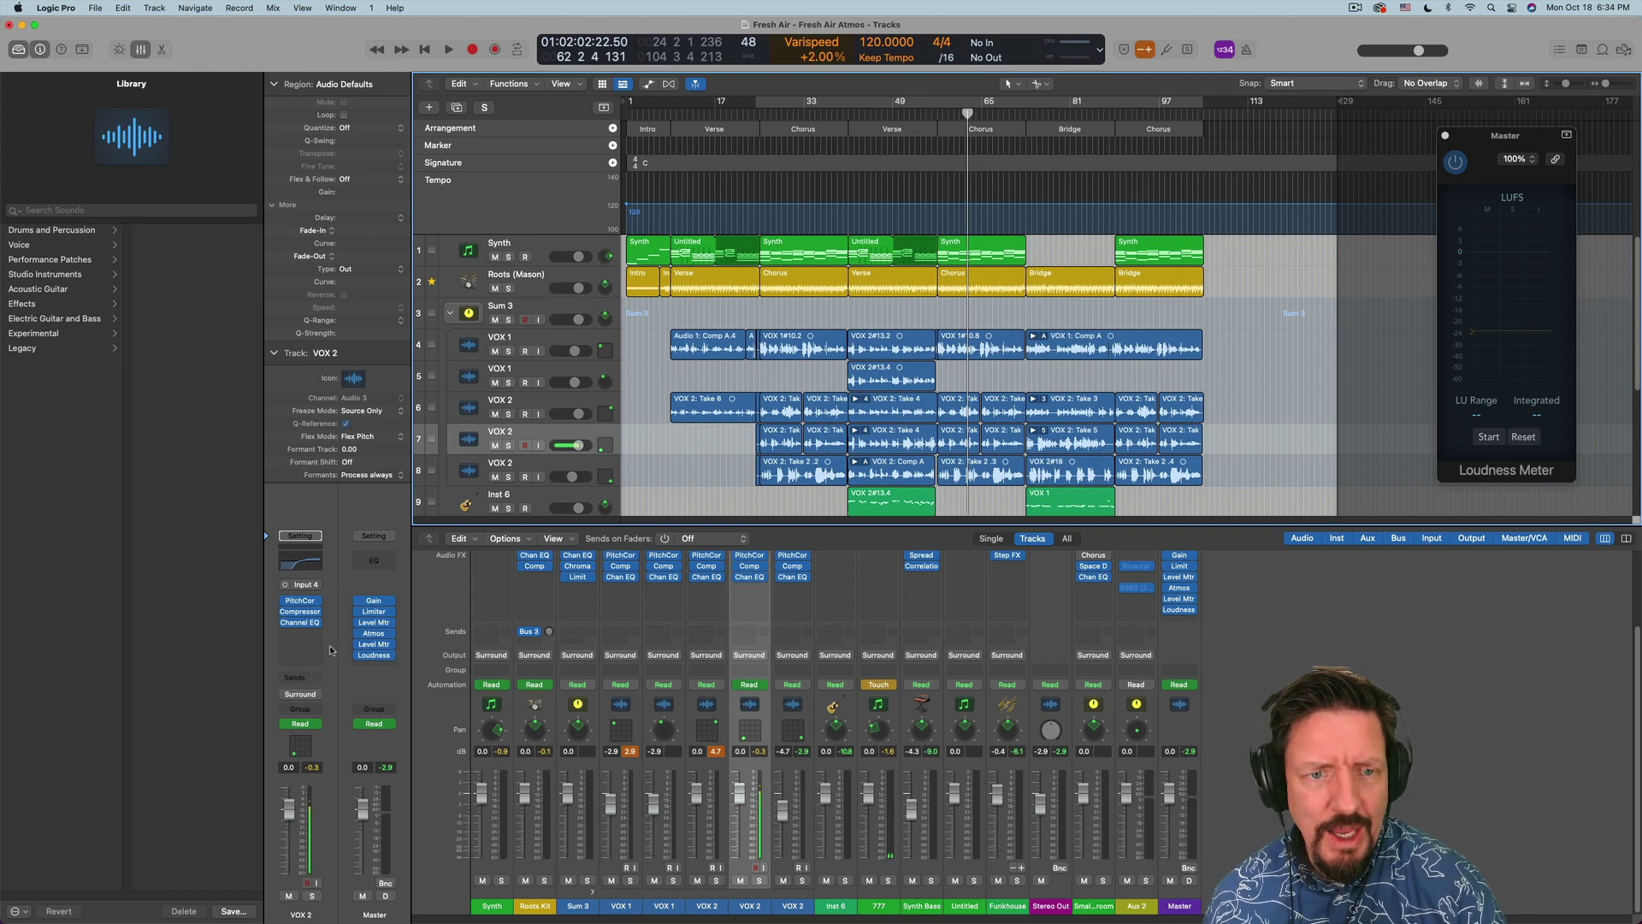
click(381, 603)
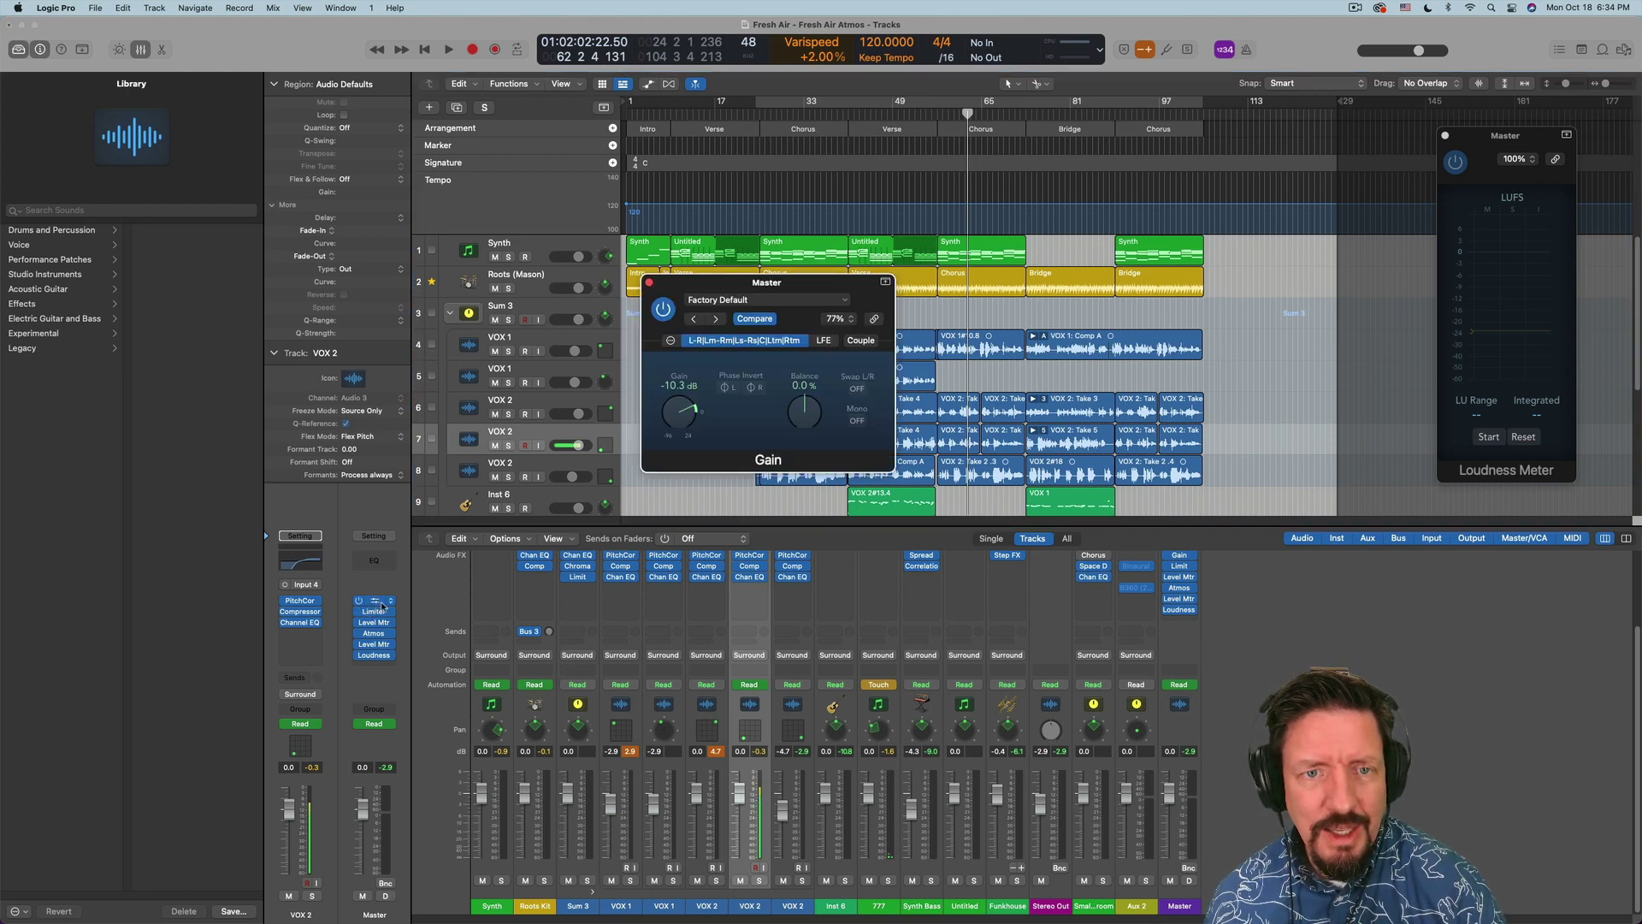
click(649, 283)
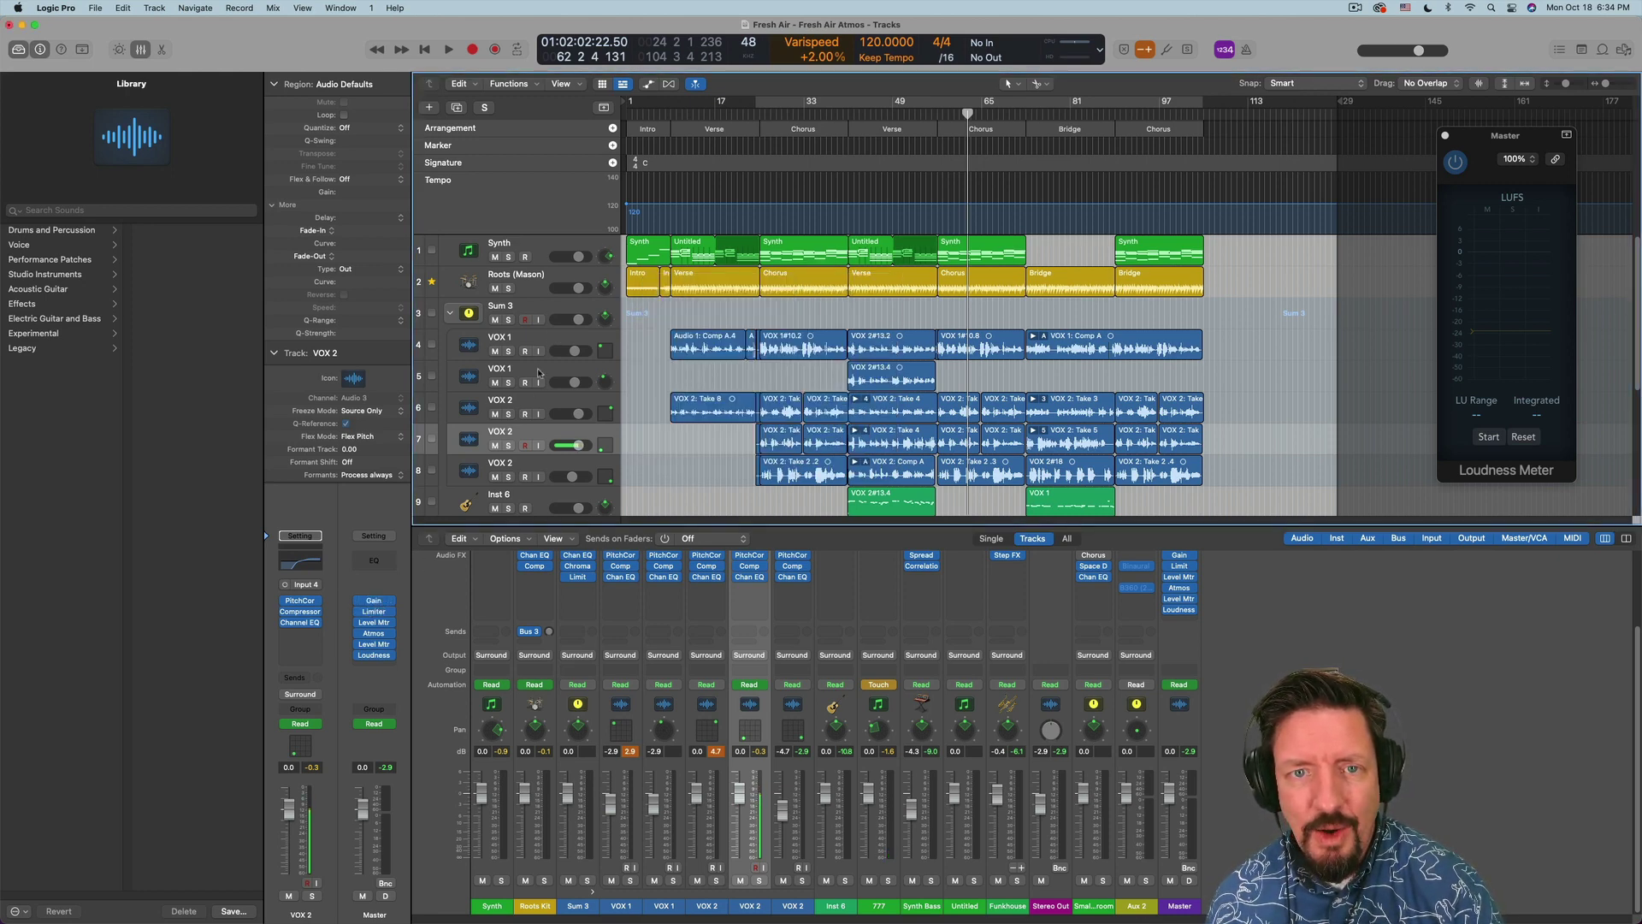
Lower the output gain slightly in the Compressor of the first VOX 1 track, and close the plug-in window
click(551, 339)
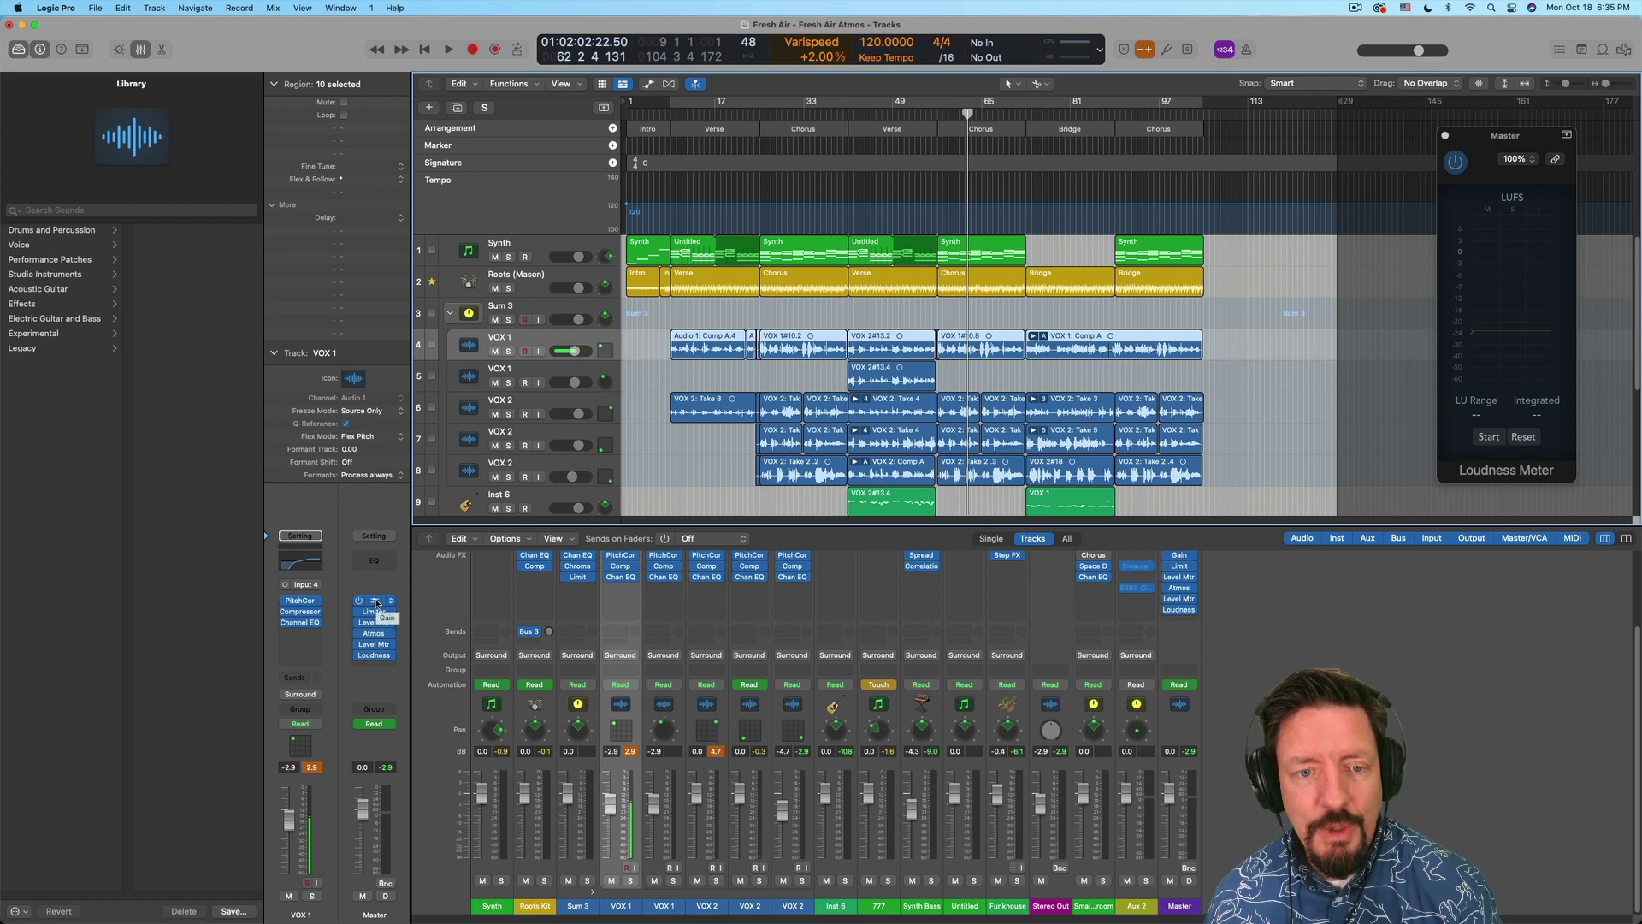
click(301, 611)
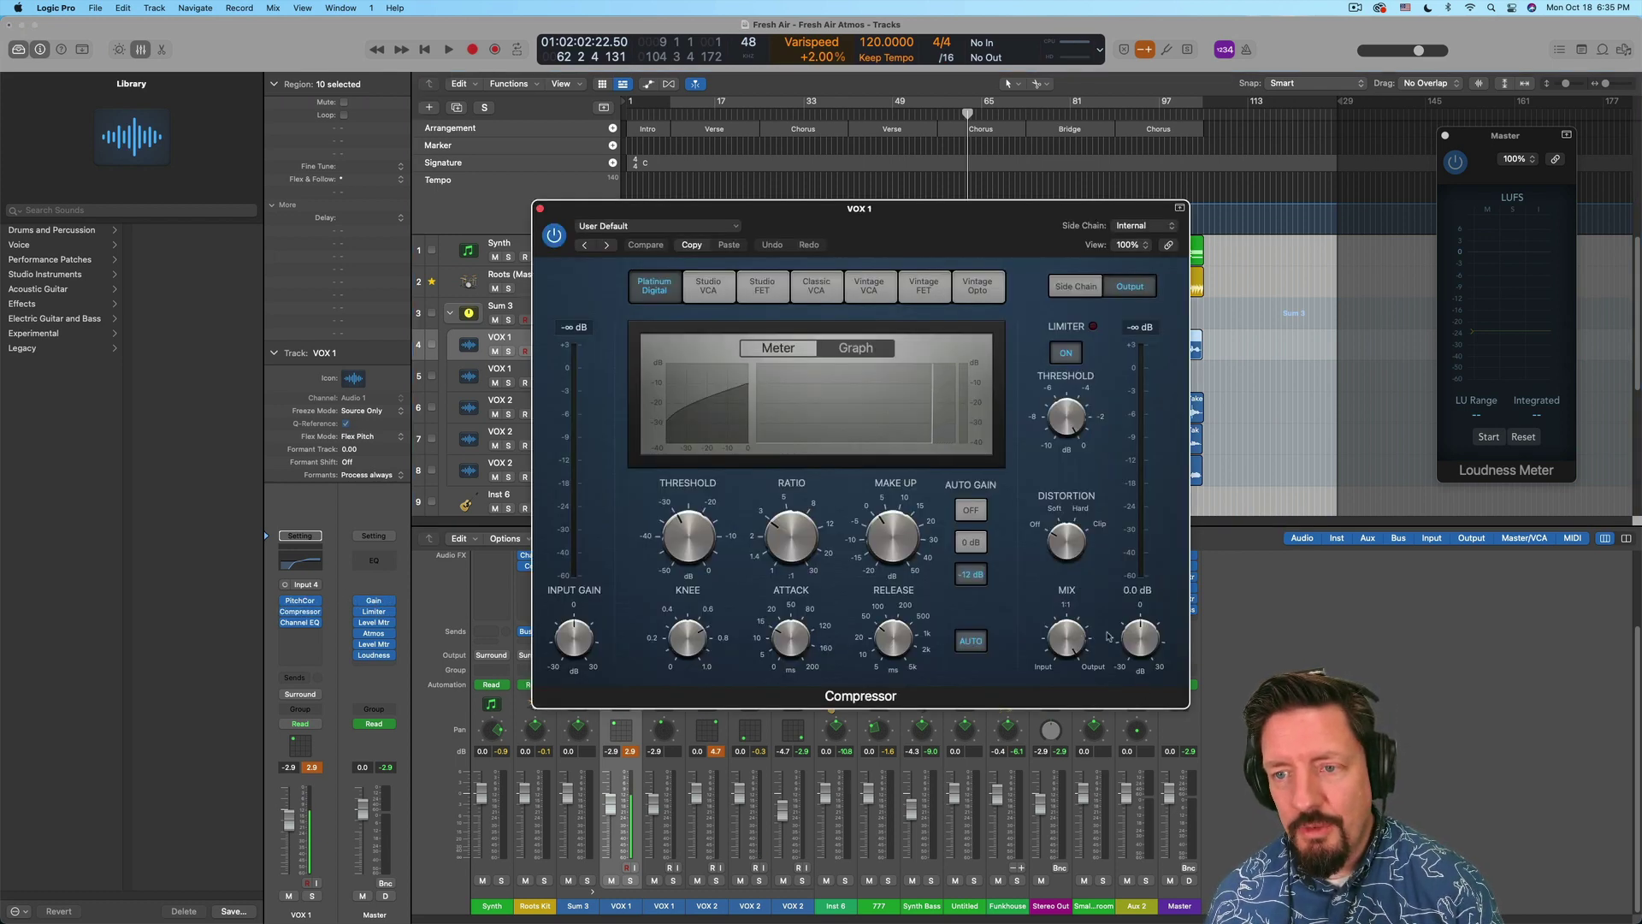
drag(1143, 642, 1140, 657)
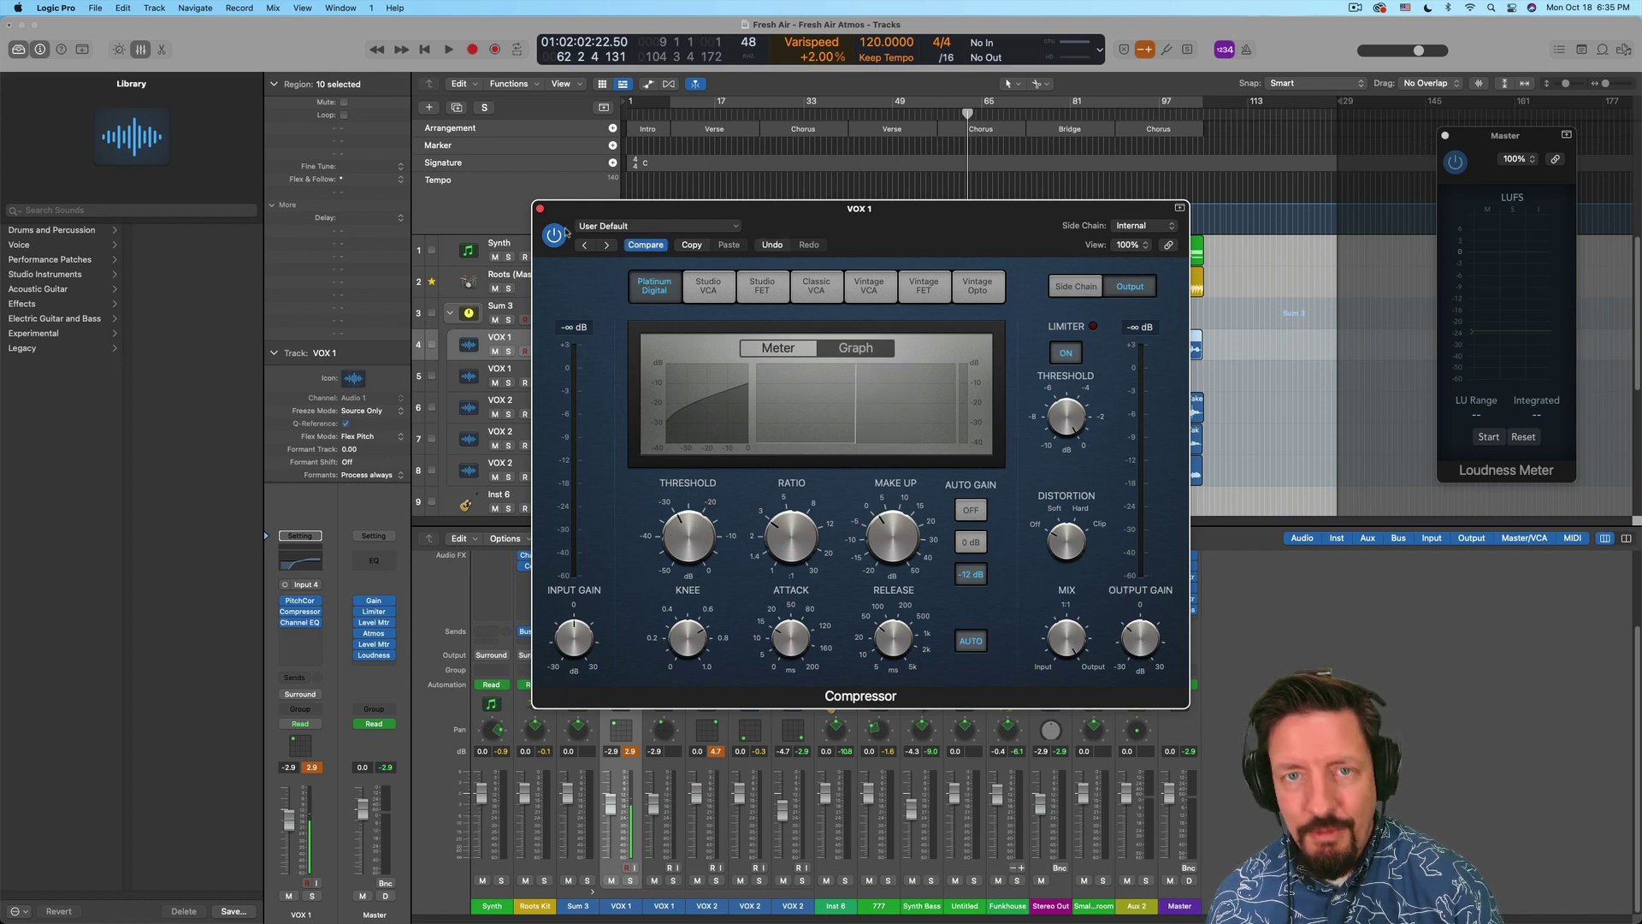
click(540, 208)
Lower the output gain slightly in the Compressor of the second VOX 1 track, and close the plug-in window
click(539, 373)
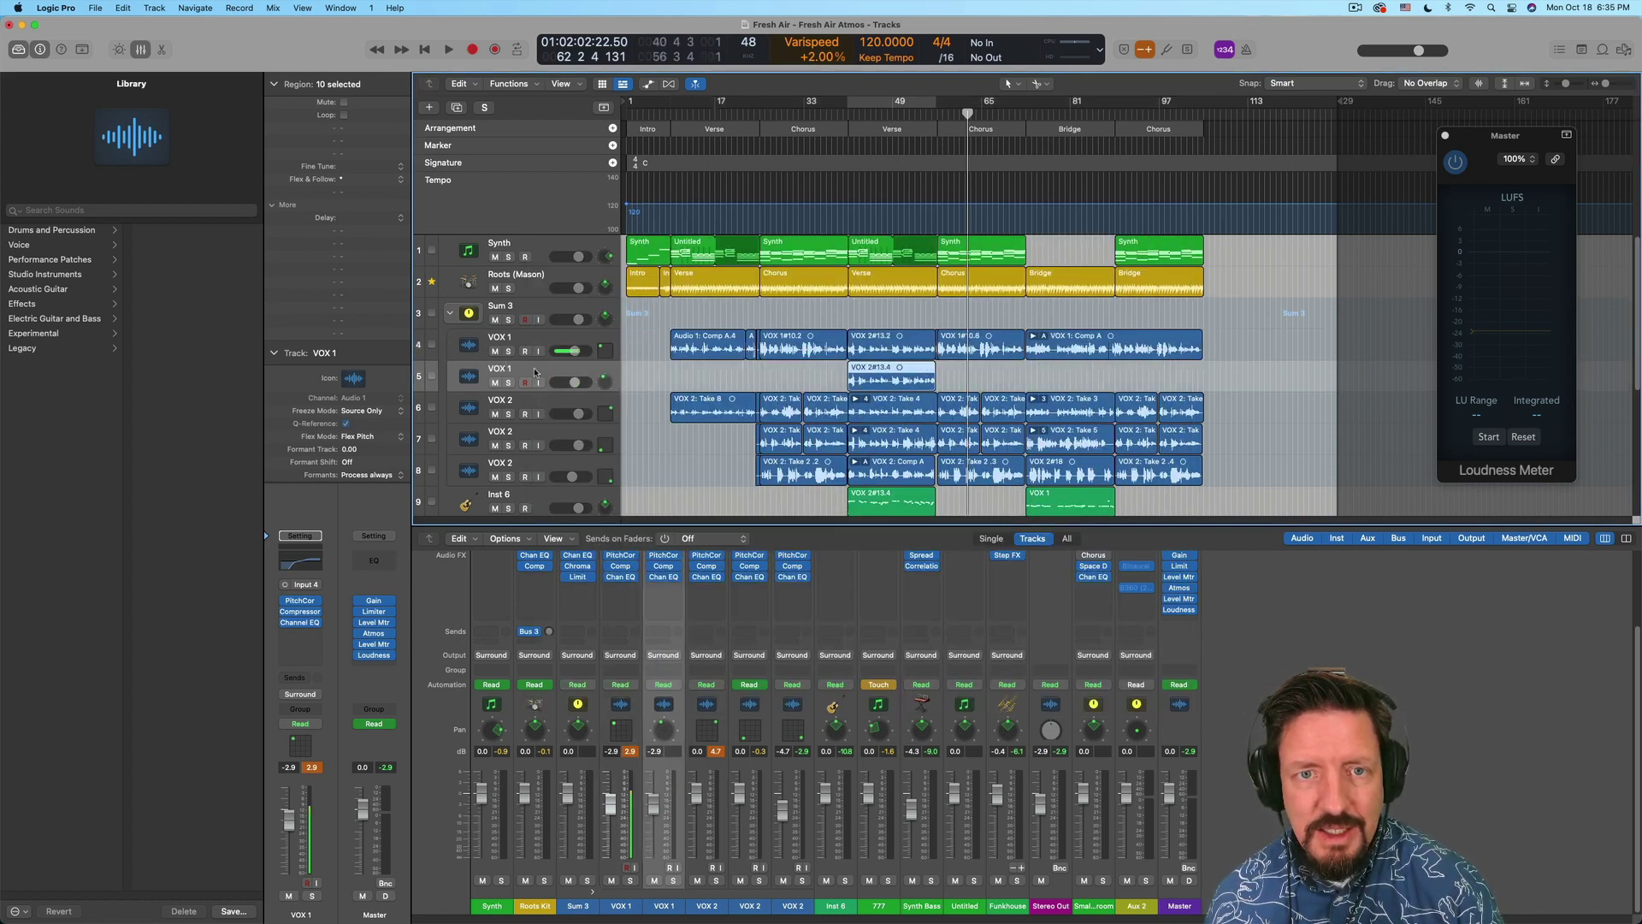
click(304, 612)
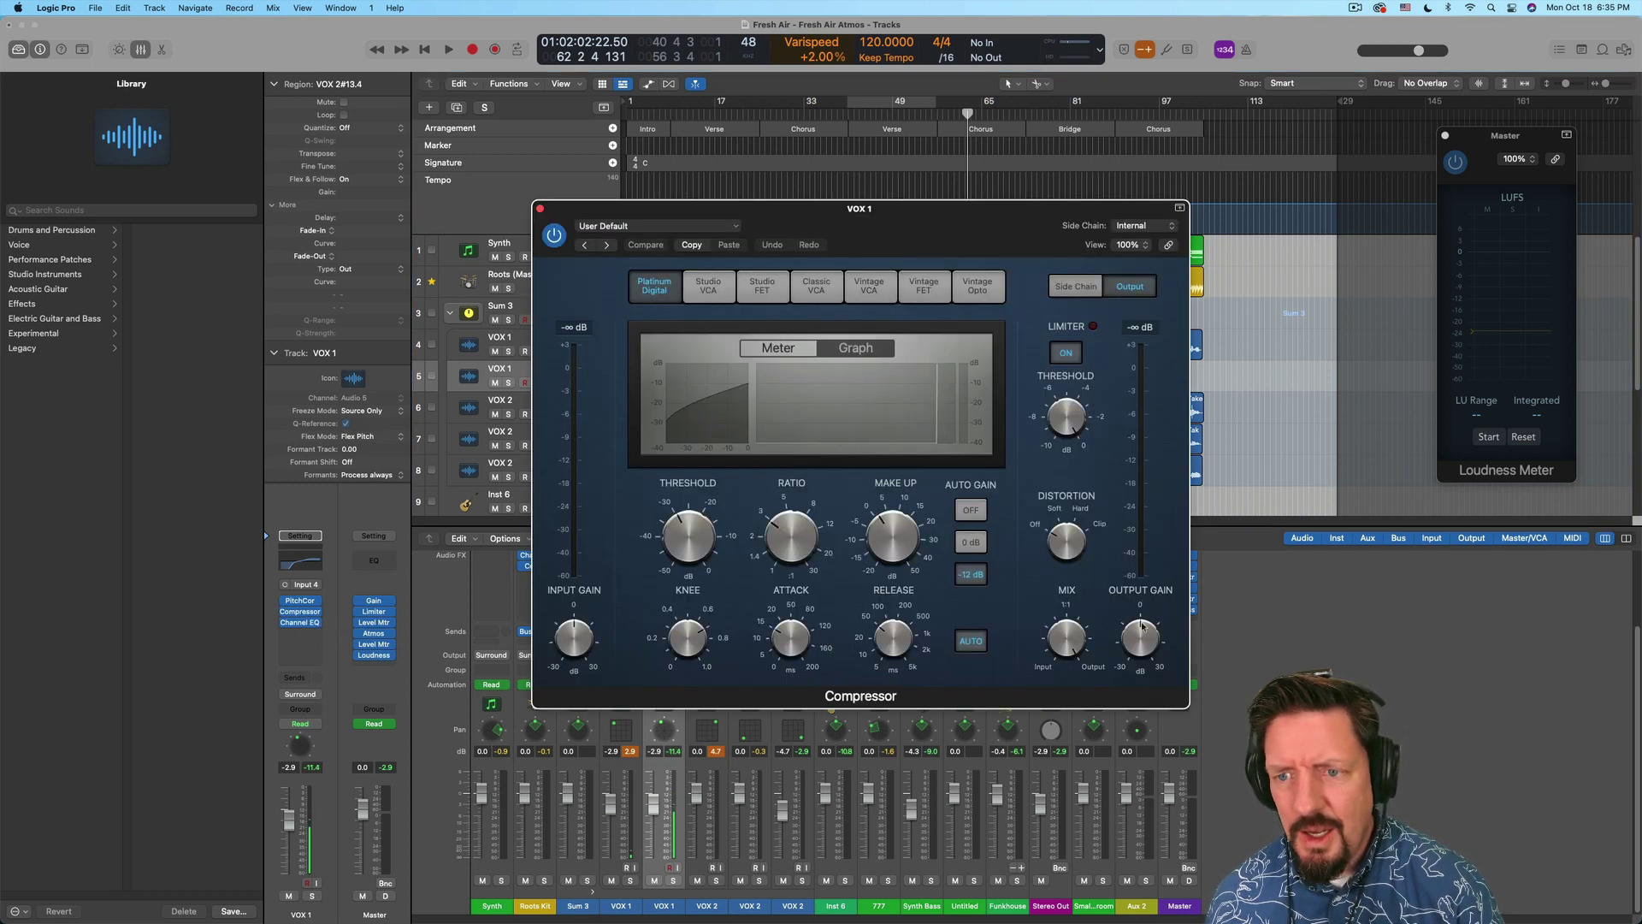
drag(1139, 632, 1134, 652)
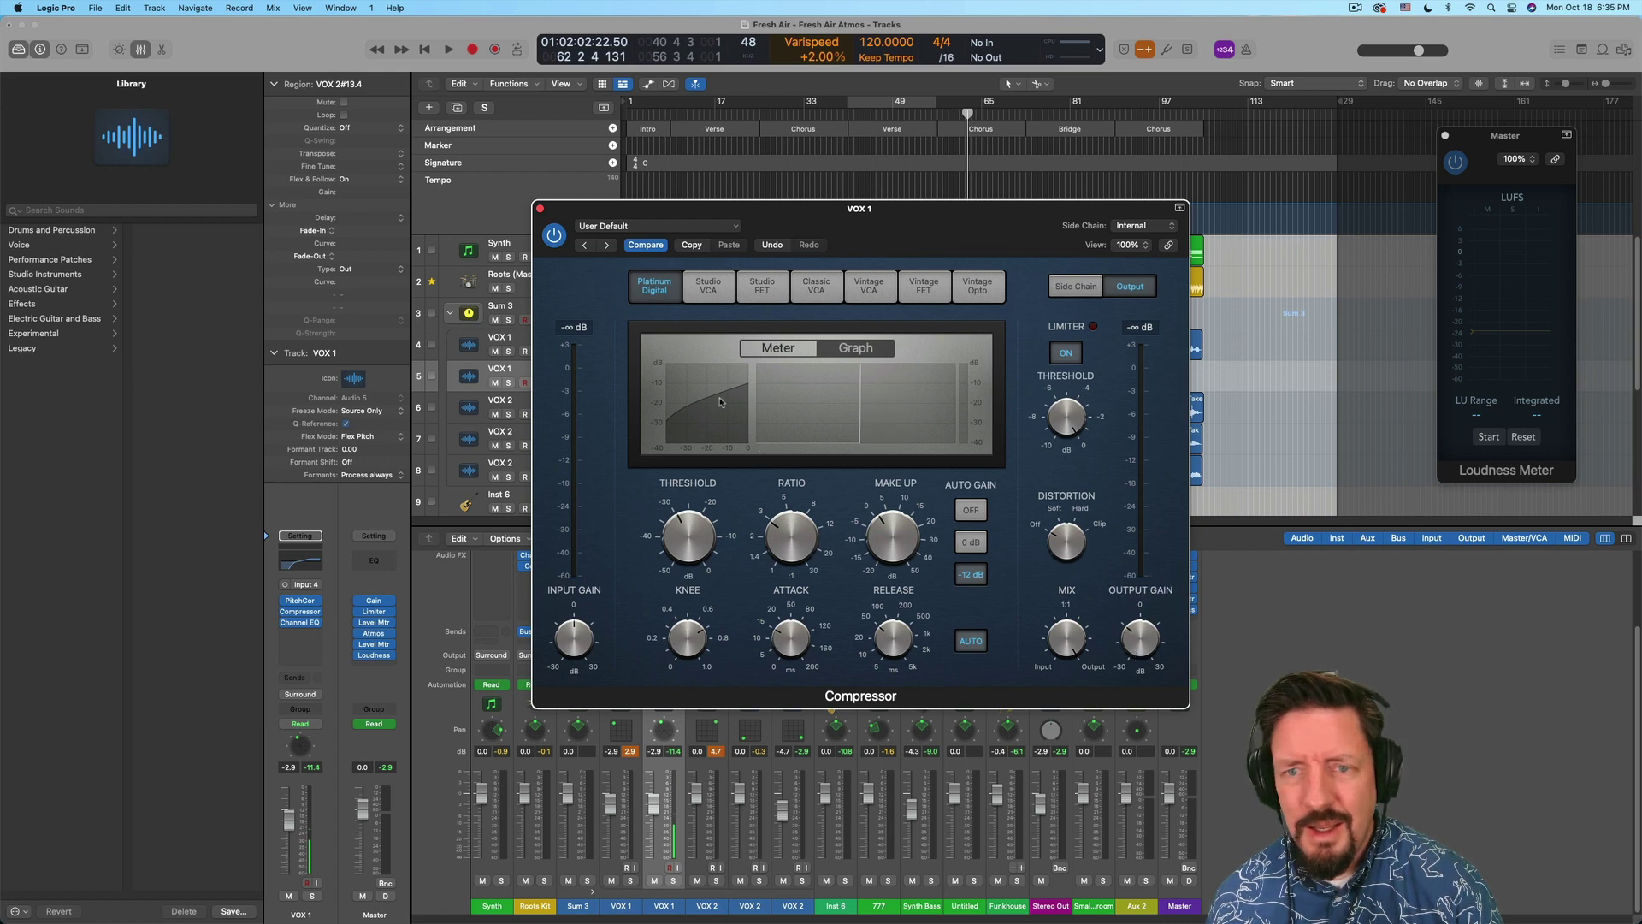
click(540, 209)
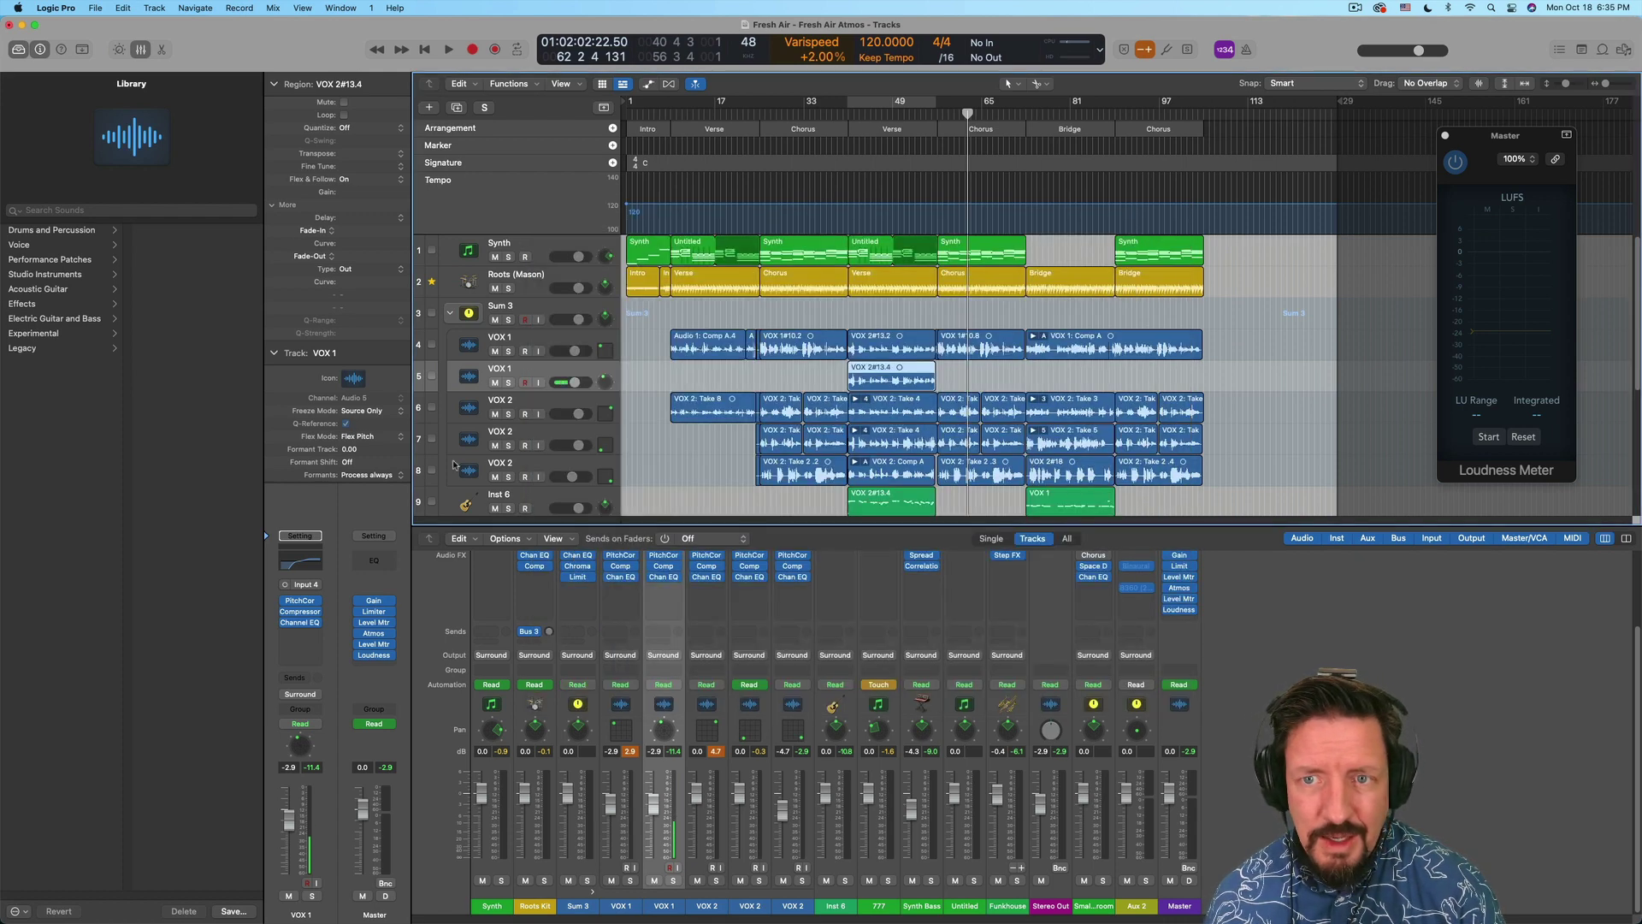
Open the Compressor of the first VOX 2 track with its window linked to track selection, and lower the output gain slightly
click(516, 402)
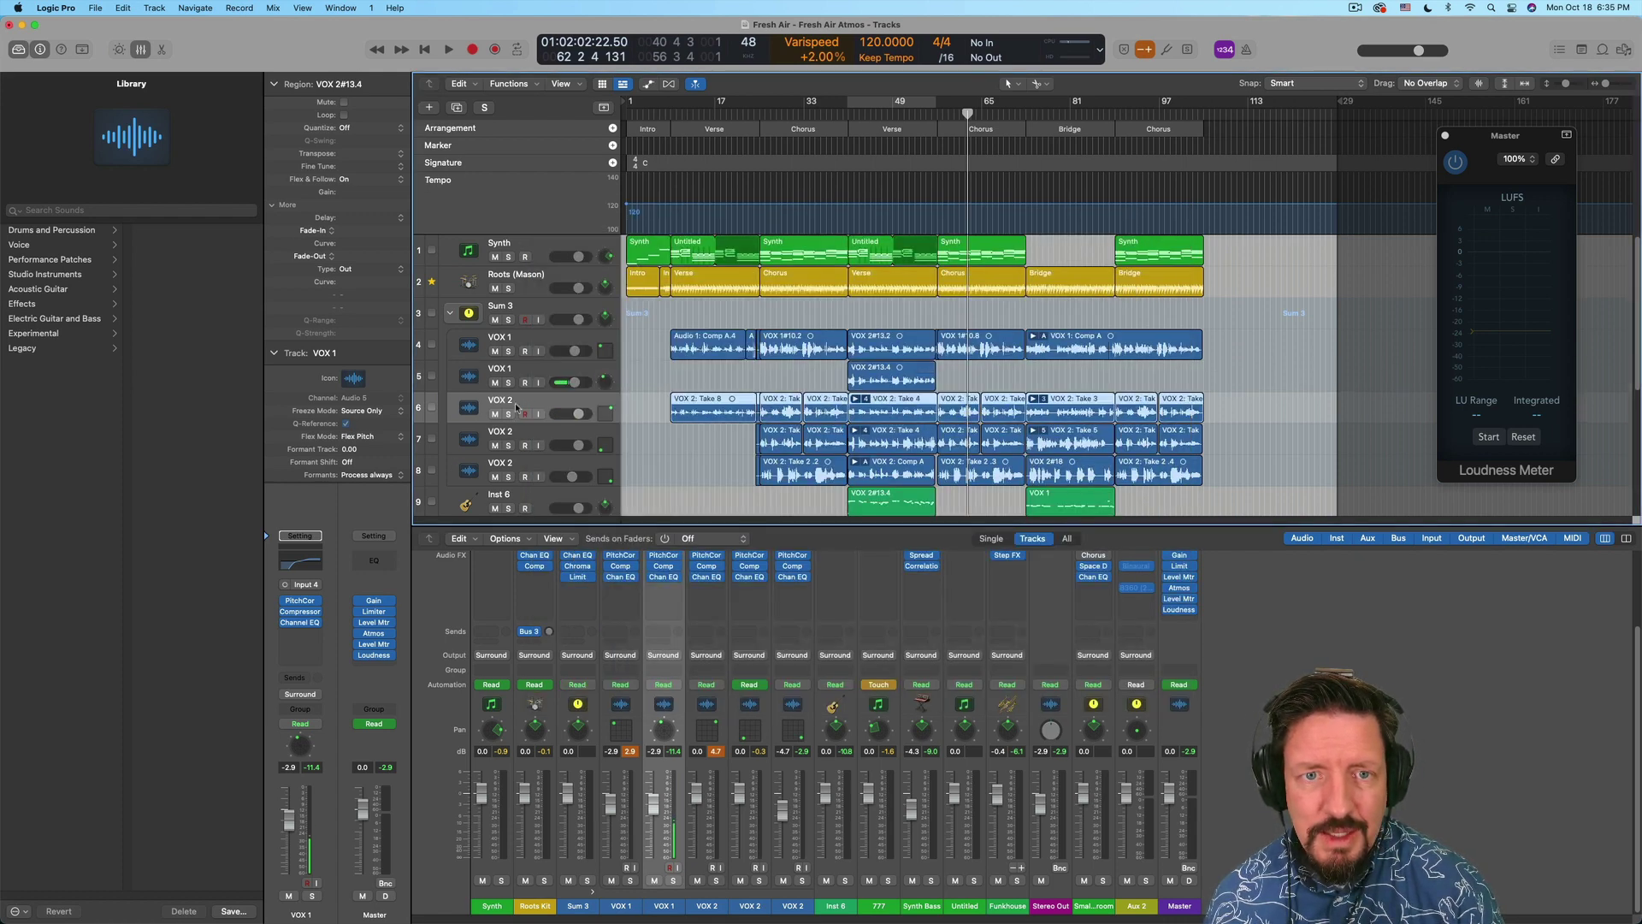
click(302, 613)
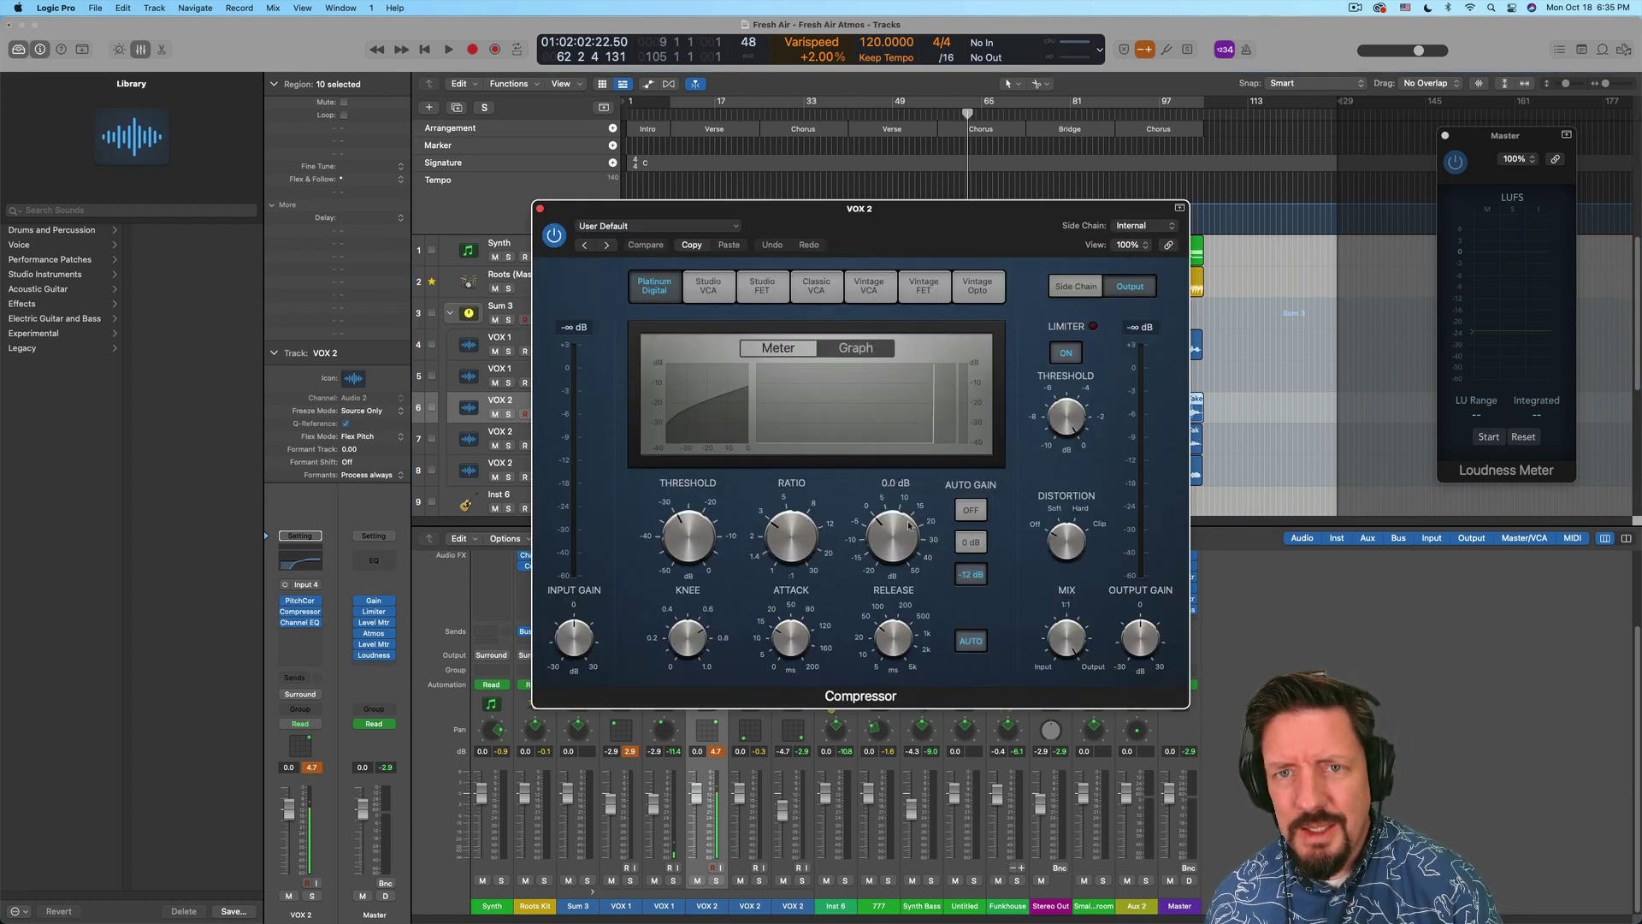
click(1169, 245)
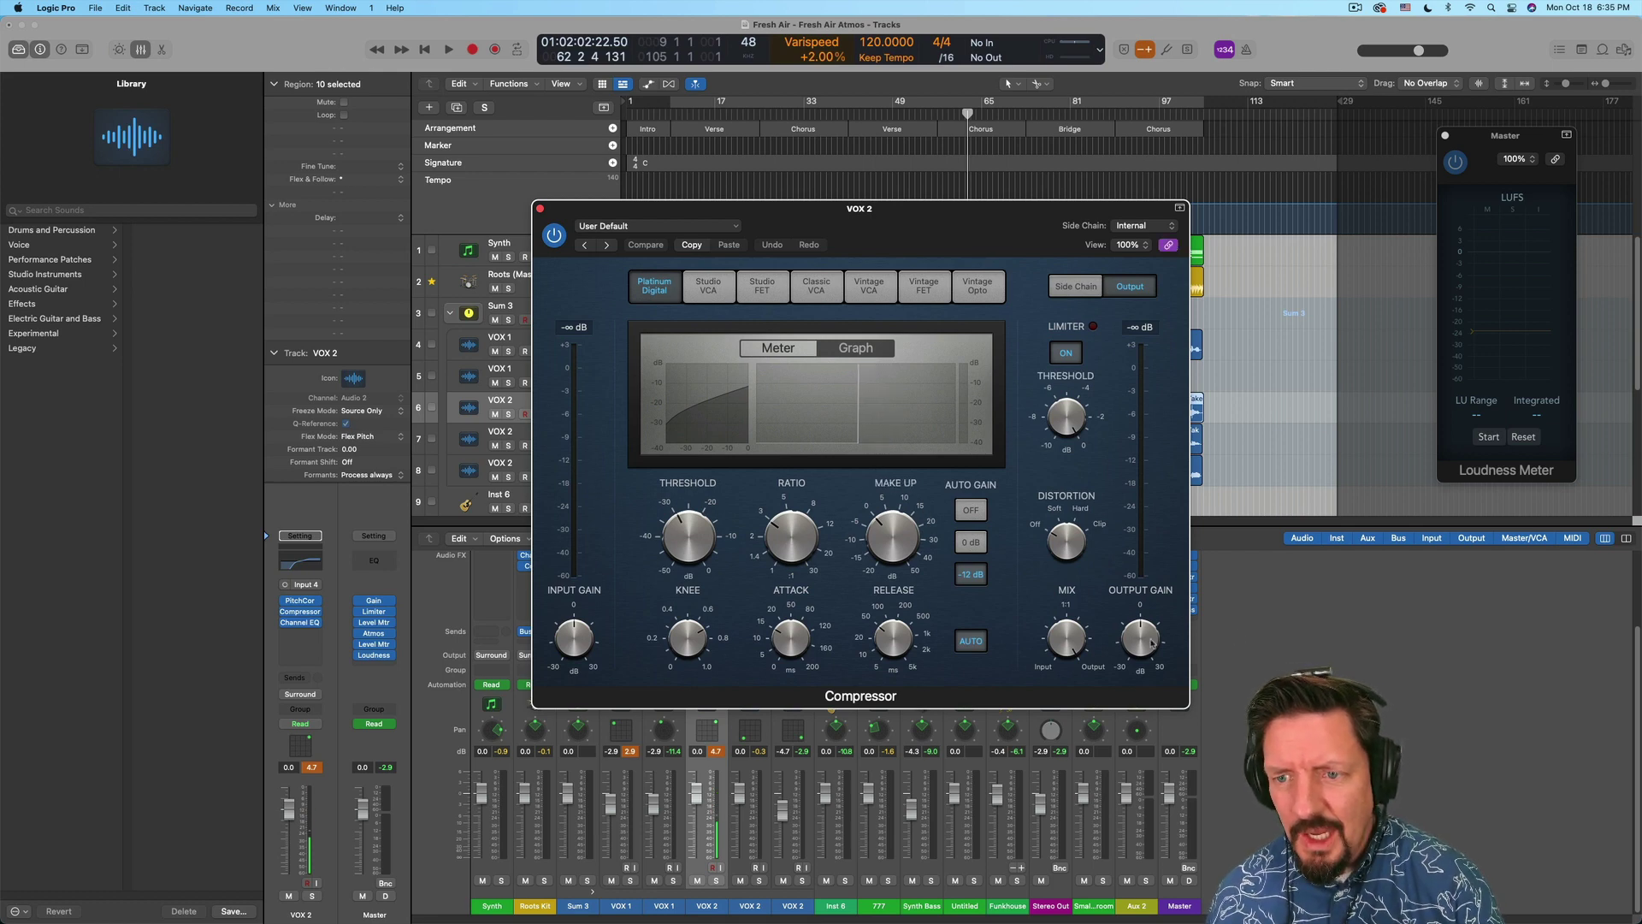
mouse_move(1142, 633)
drag(1142, 633, 1138, 653)
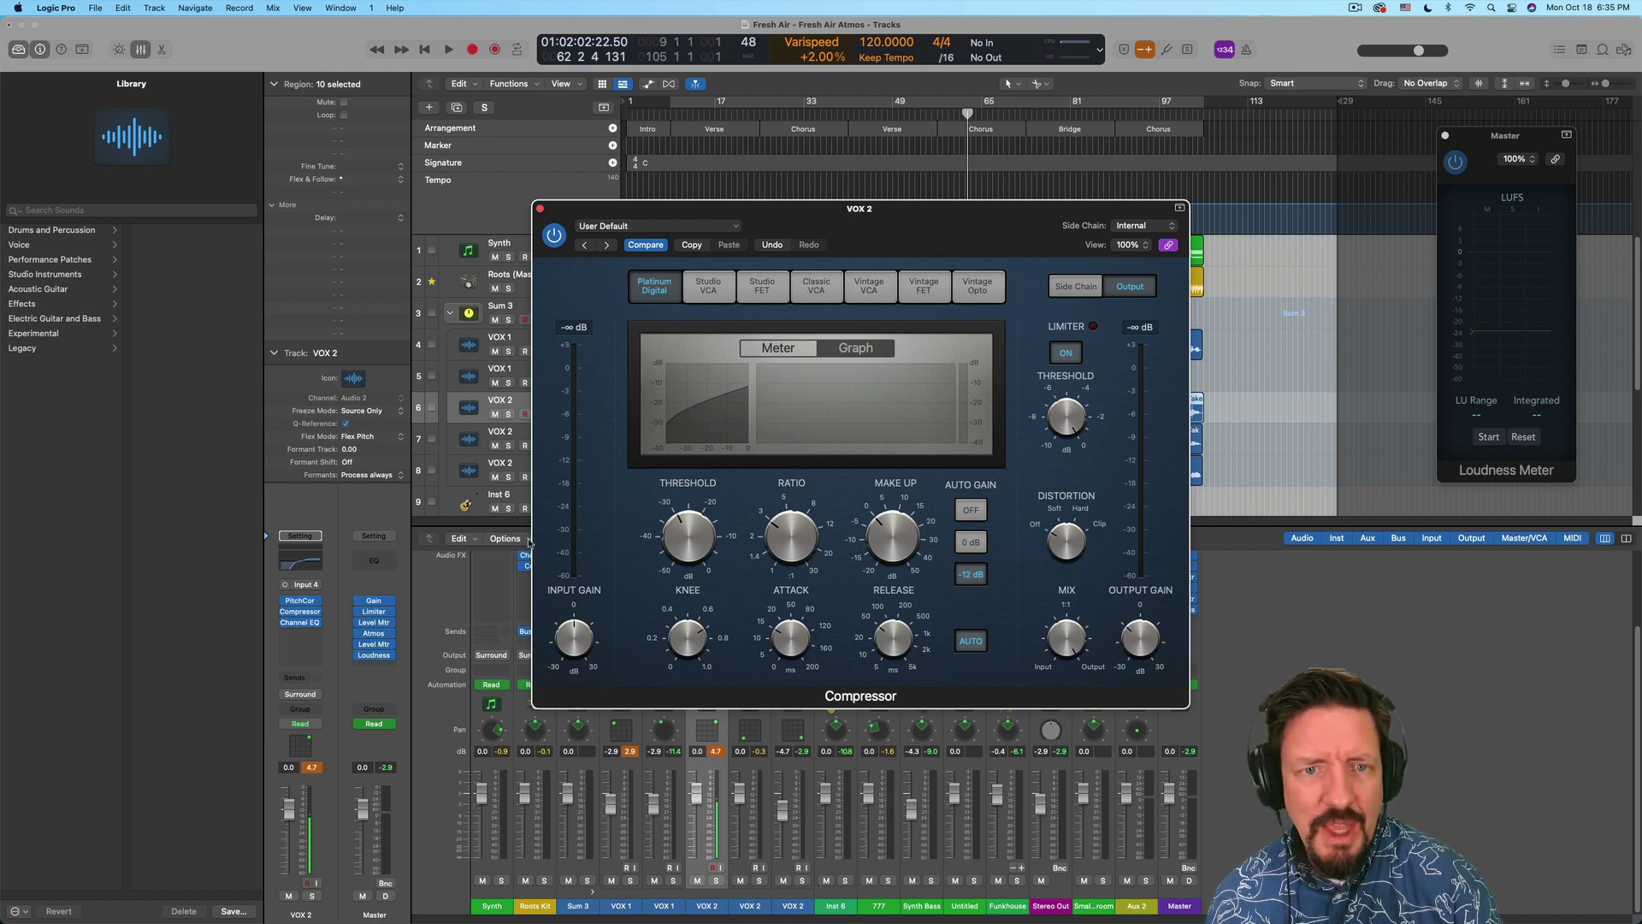
Lower the output gain in the Compressor of the second VOX 2 track to about -10 dB
click(494, 435)
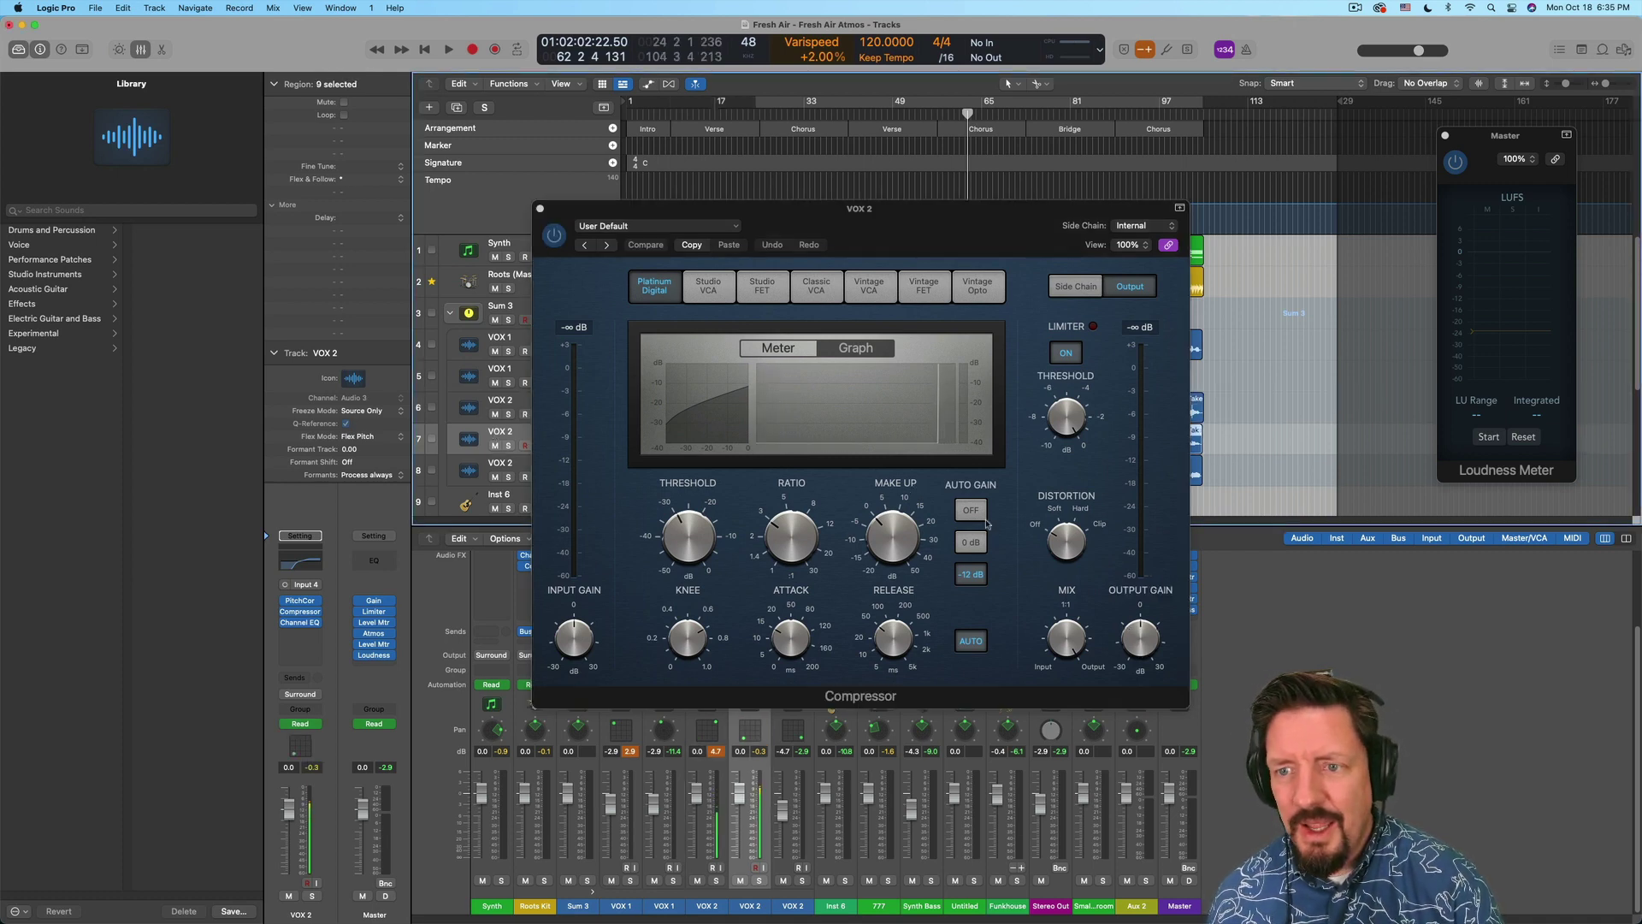
drag(1144, 627, 1144, 659)
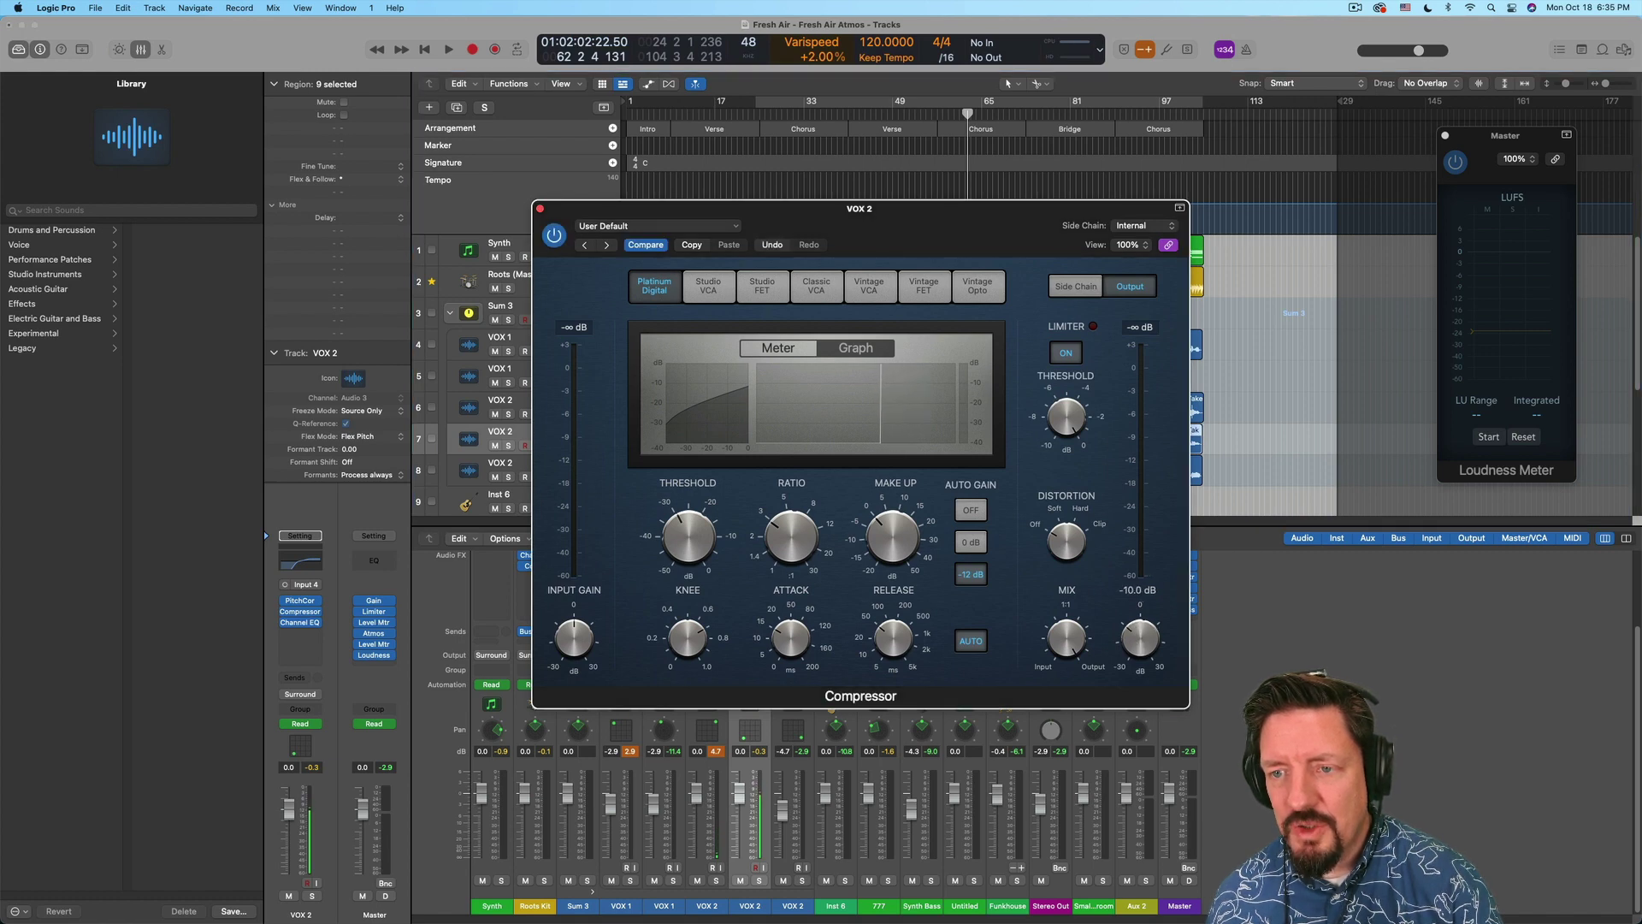
Lower the output gain in the Compressor of the third VOX 2 track, and close the plug-in window
click(506, 471)
mouse_move(1140, 635)
drag(1140, 634, 1140, 663)
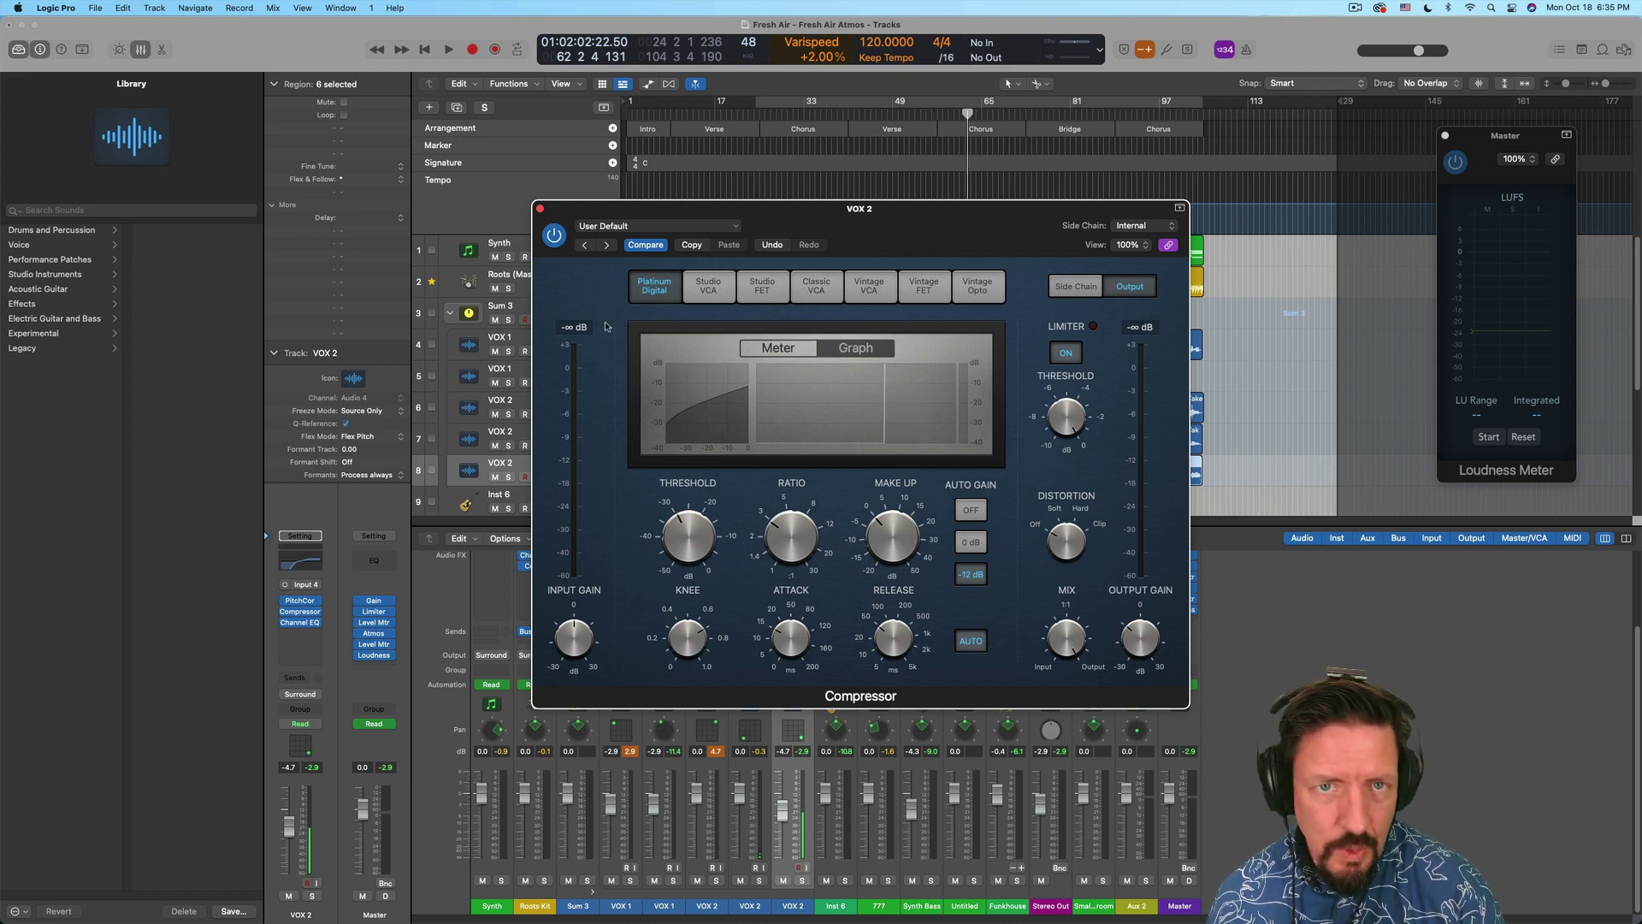
click(540, 209)
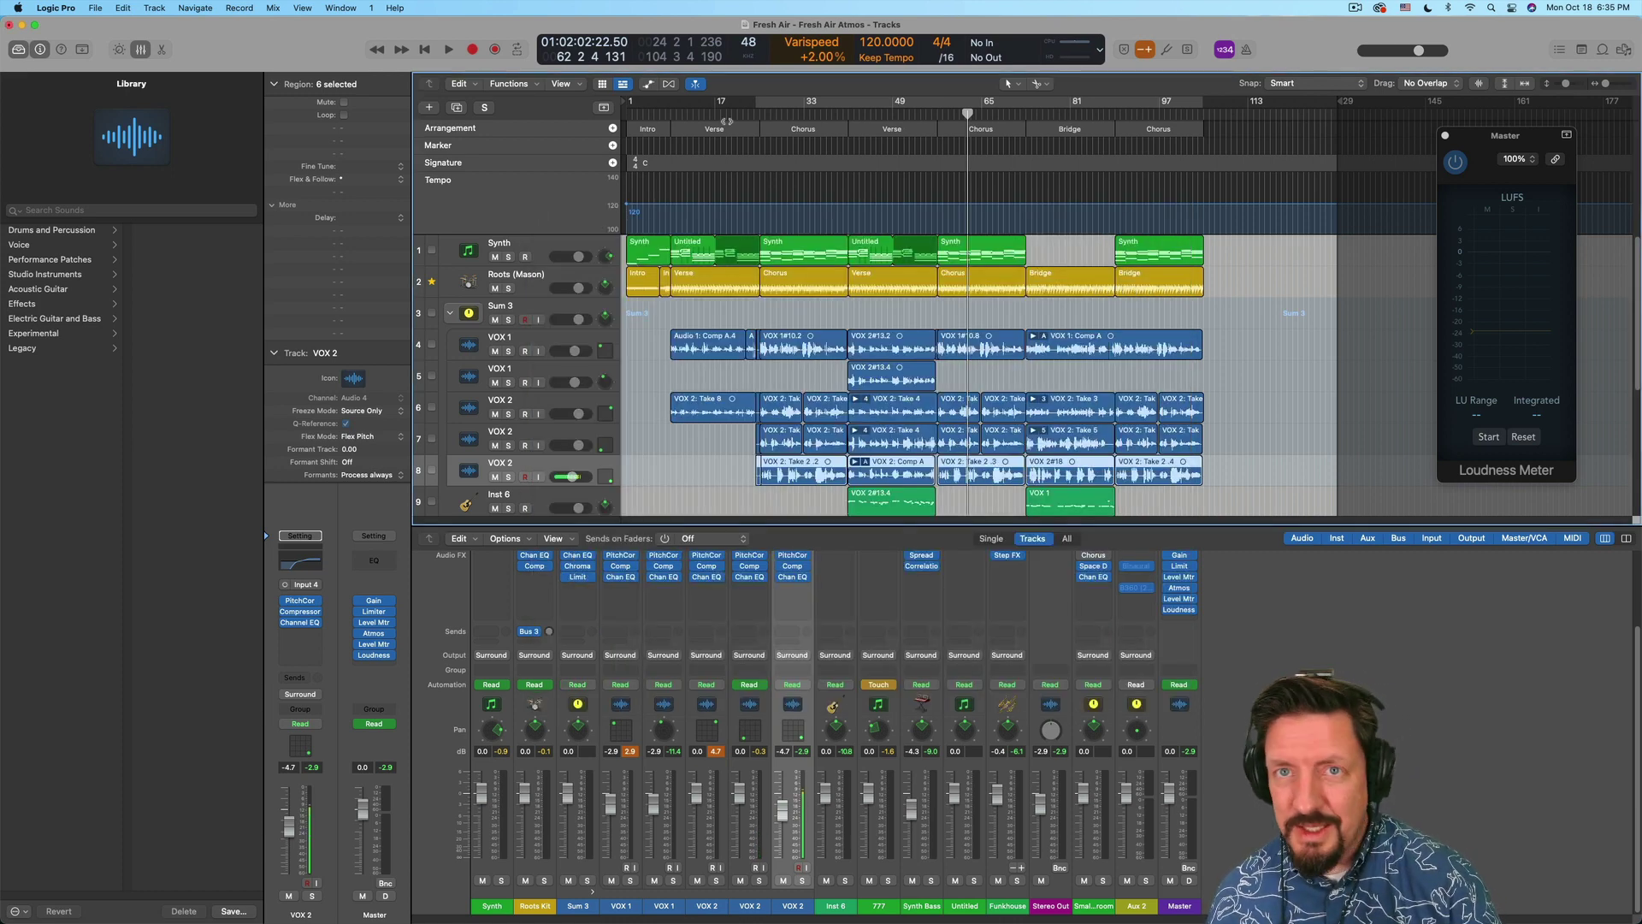
Play the song from the first verse at bar 9 while watching the Master's Loudness Meter
click(671, 118)
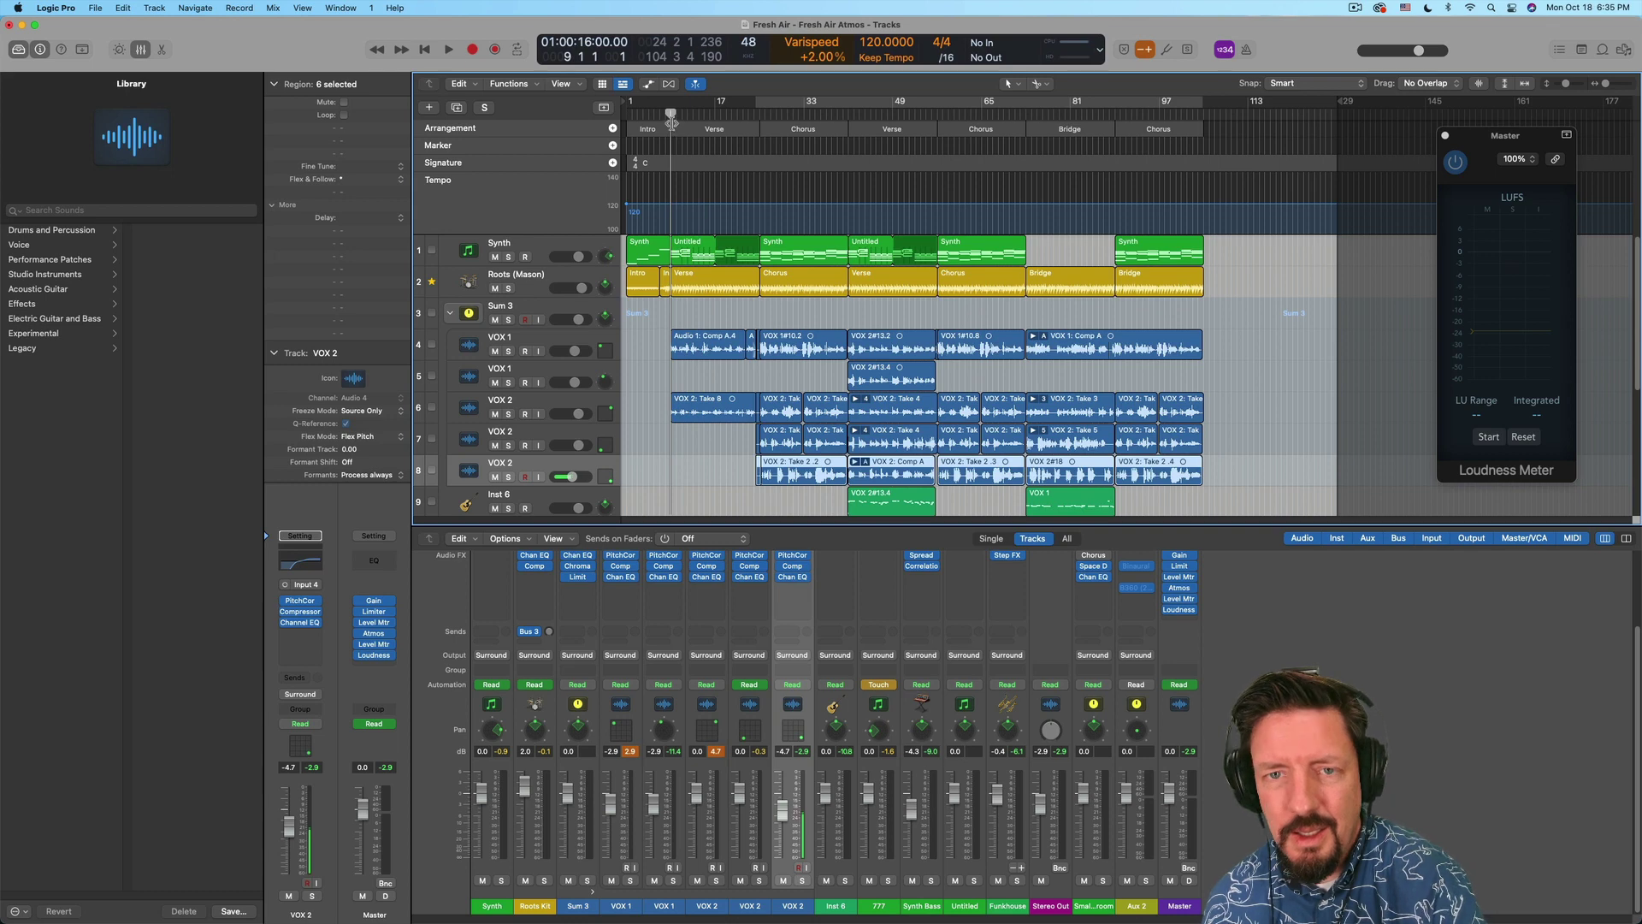
key(space)
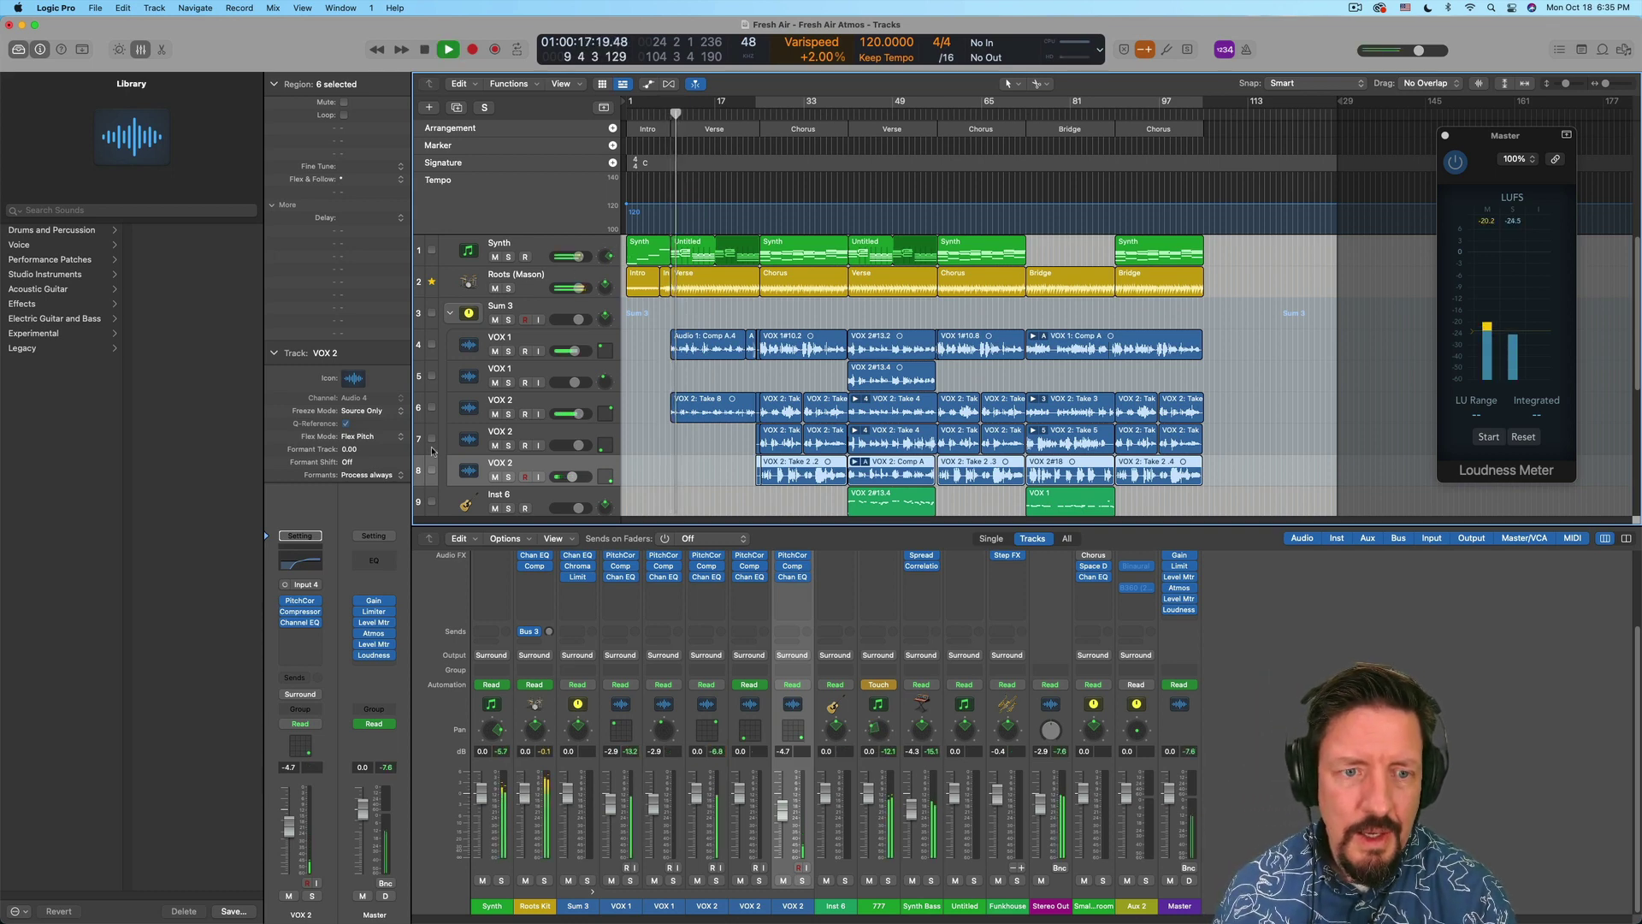
click(374, 655)
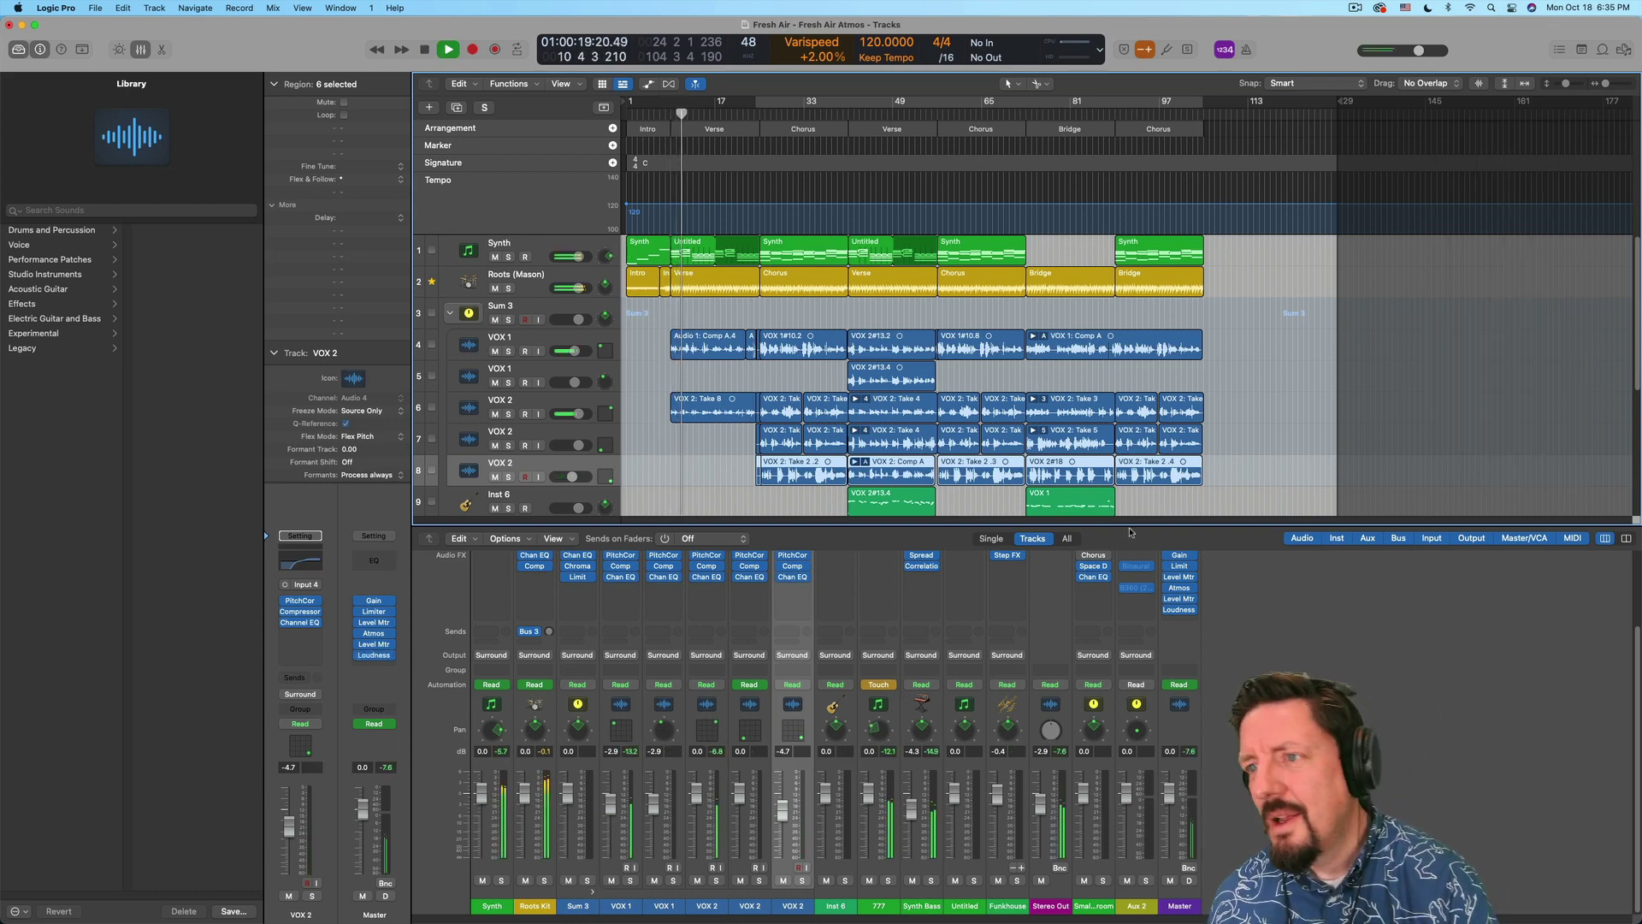
click(374, 655)
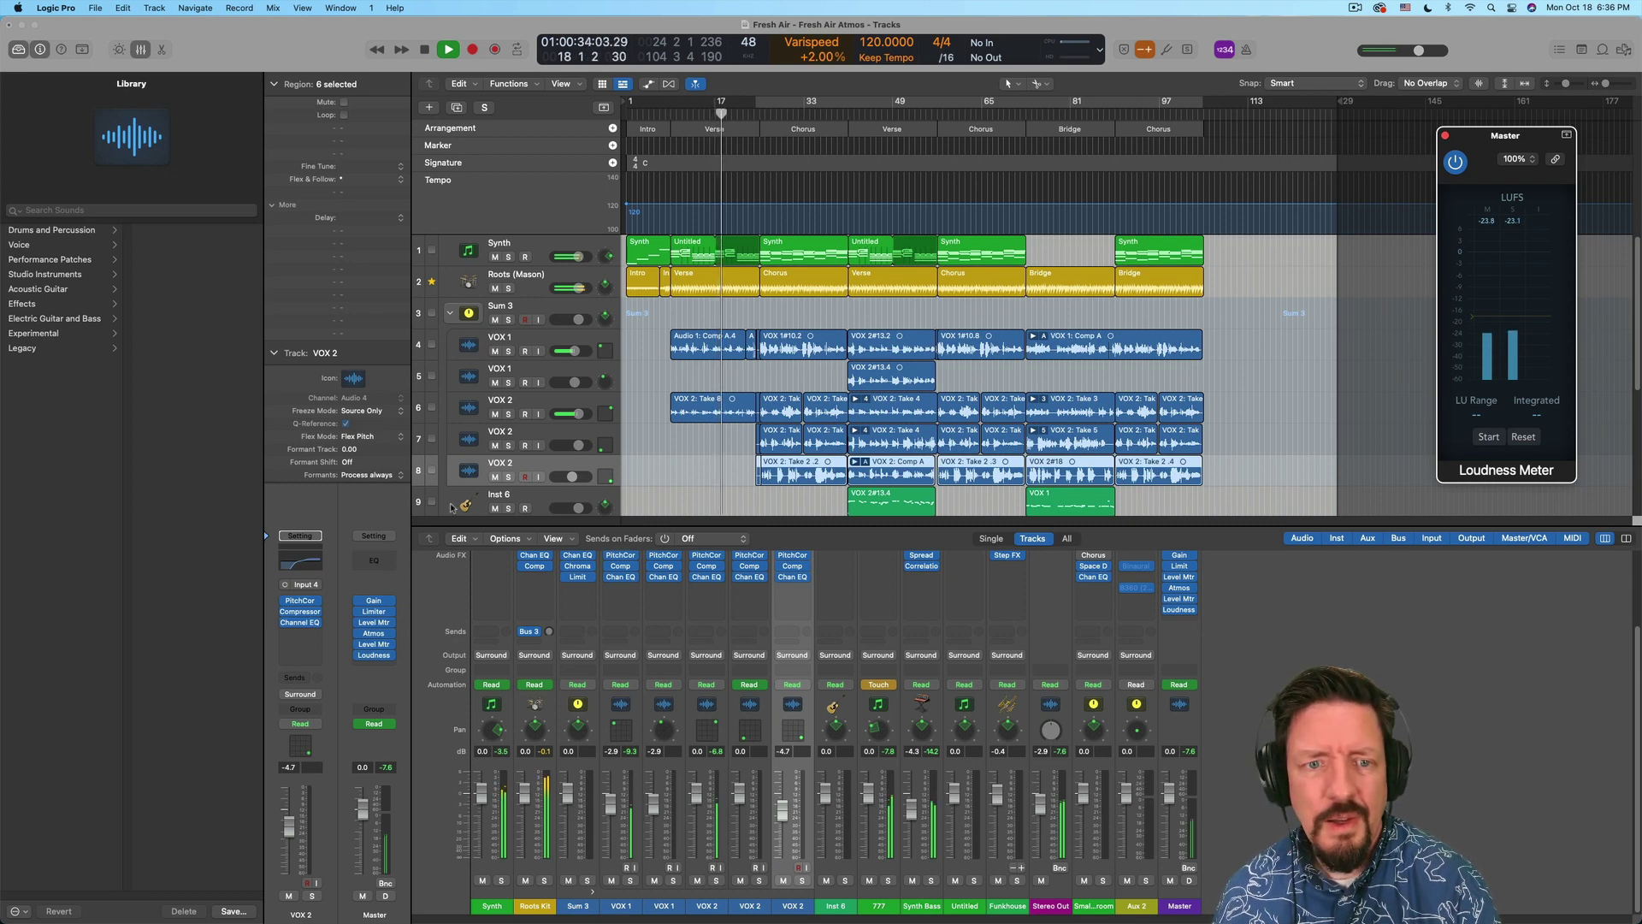
In the Level Meter after Atmos on the Master, lower the threshold to about -18 dB, choose True Peak, and close it
click(377, 644)
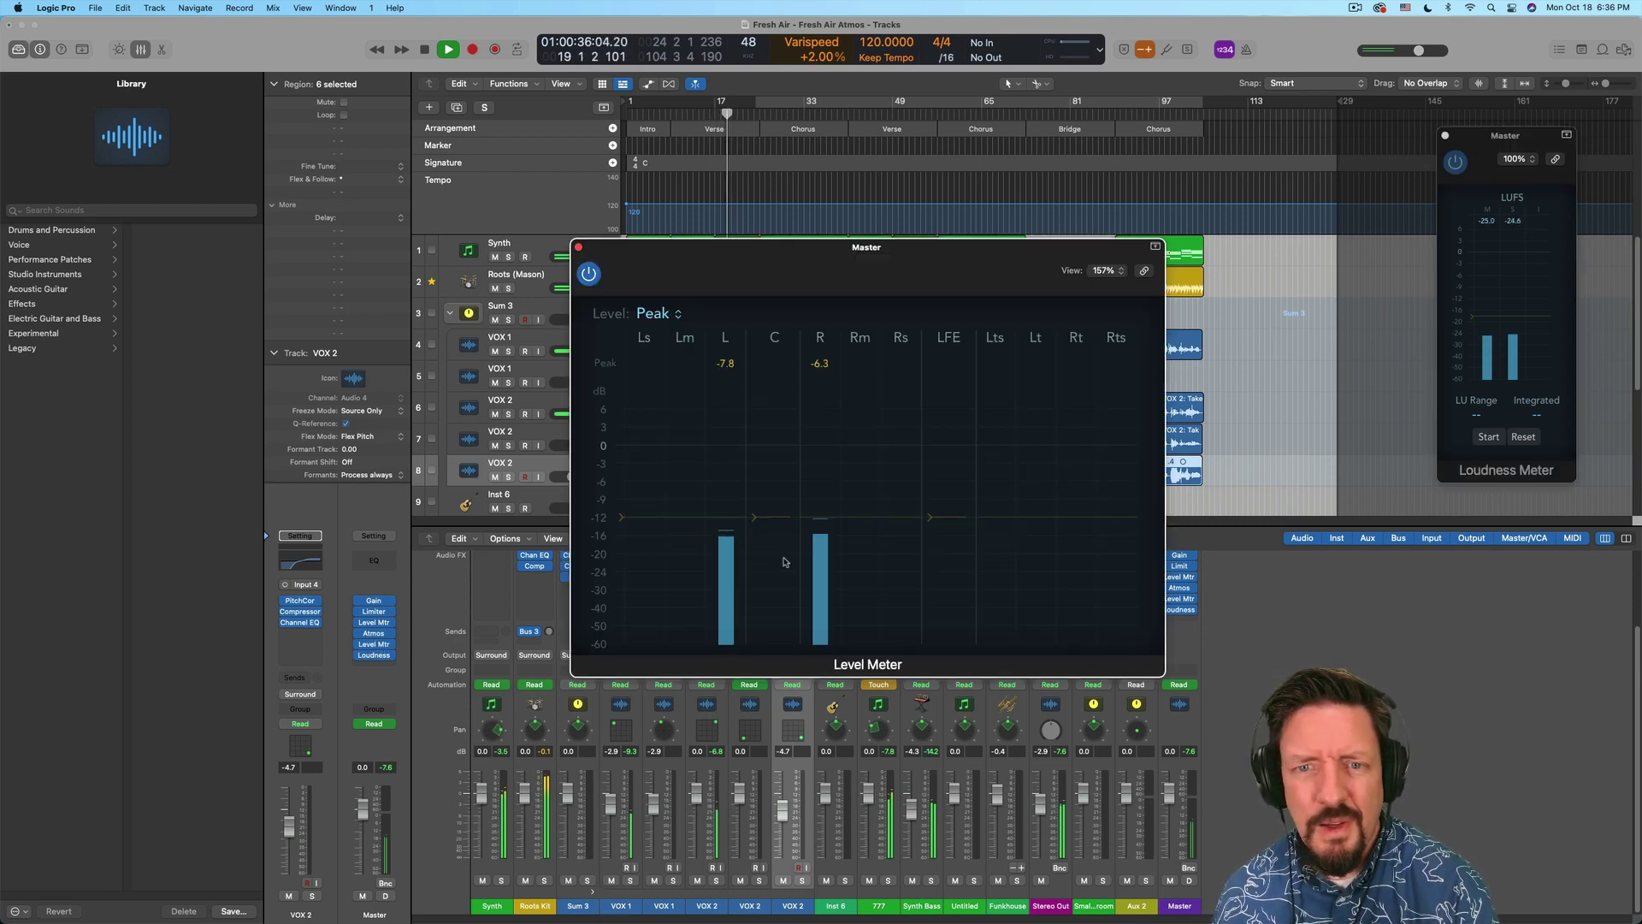
drag(621, 517, 619, 546)
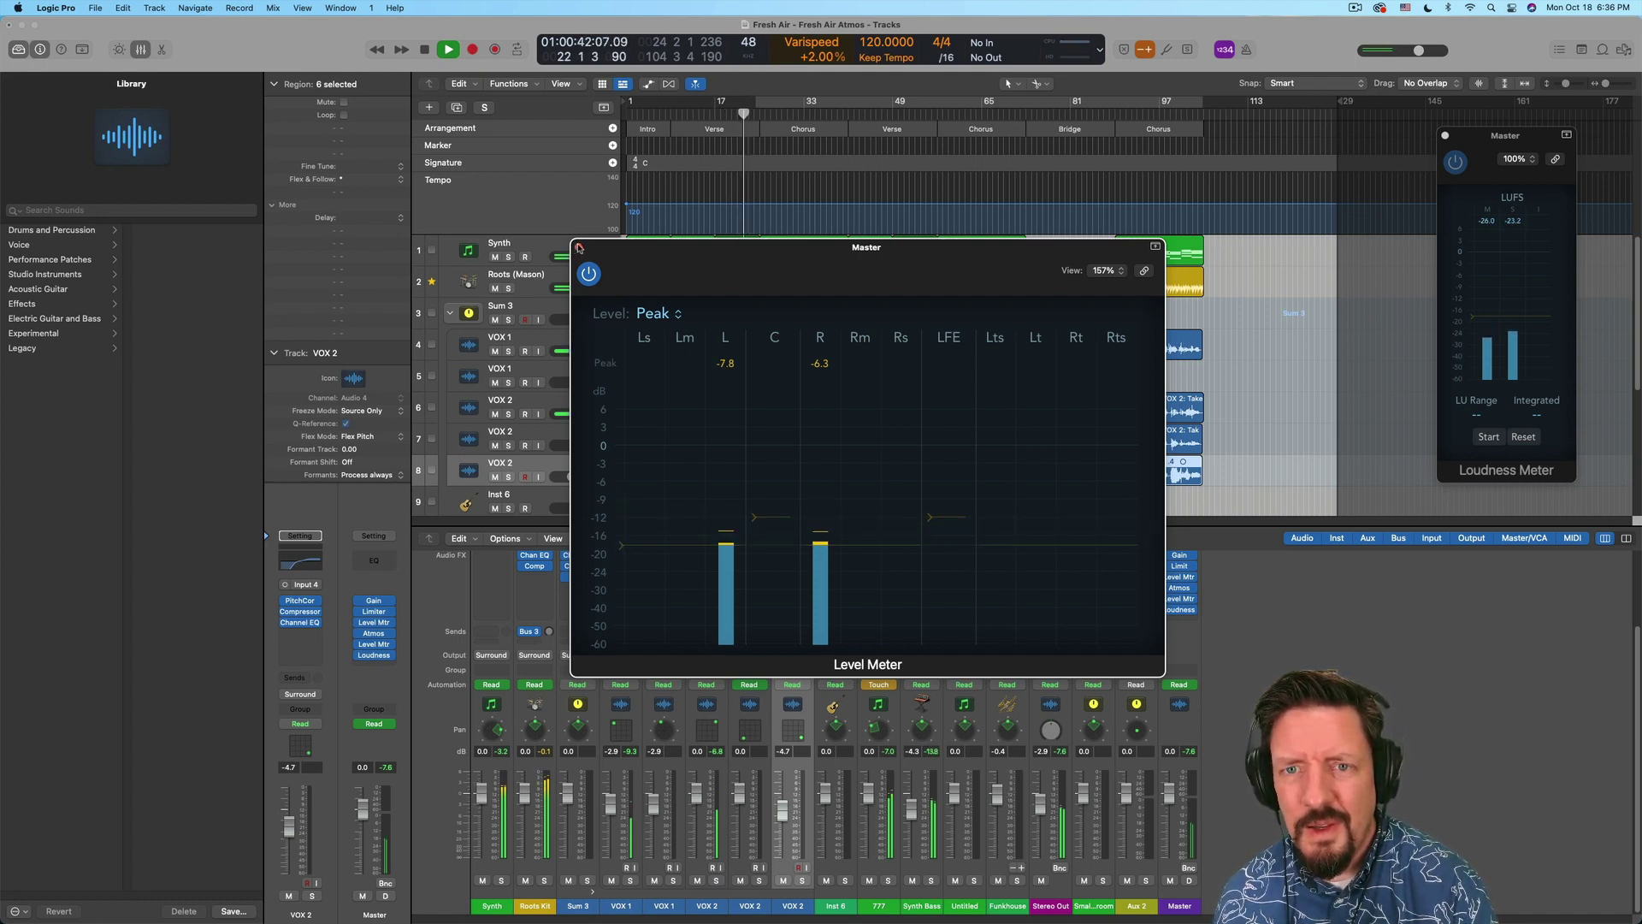
click(653, 313)
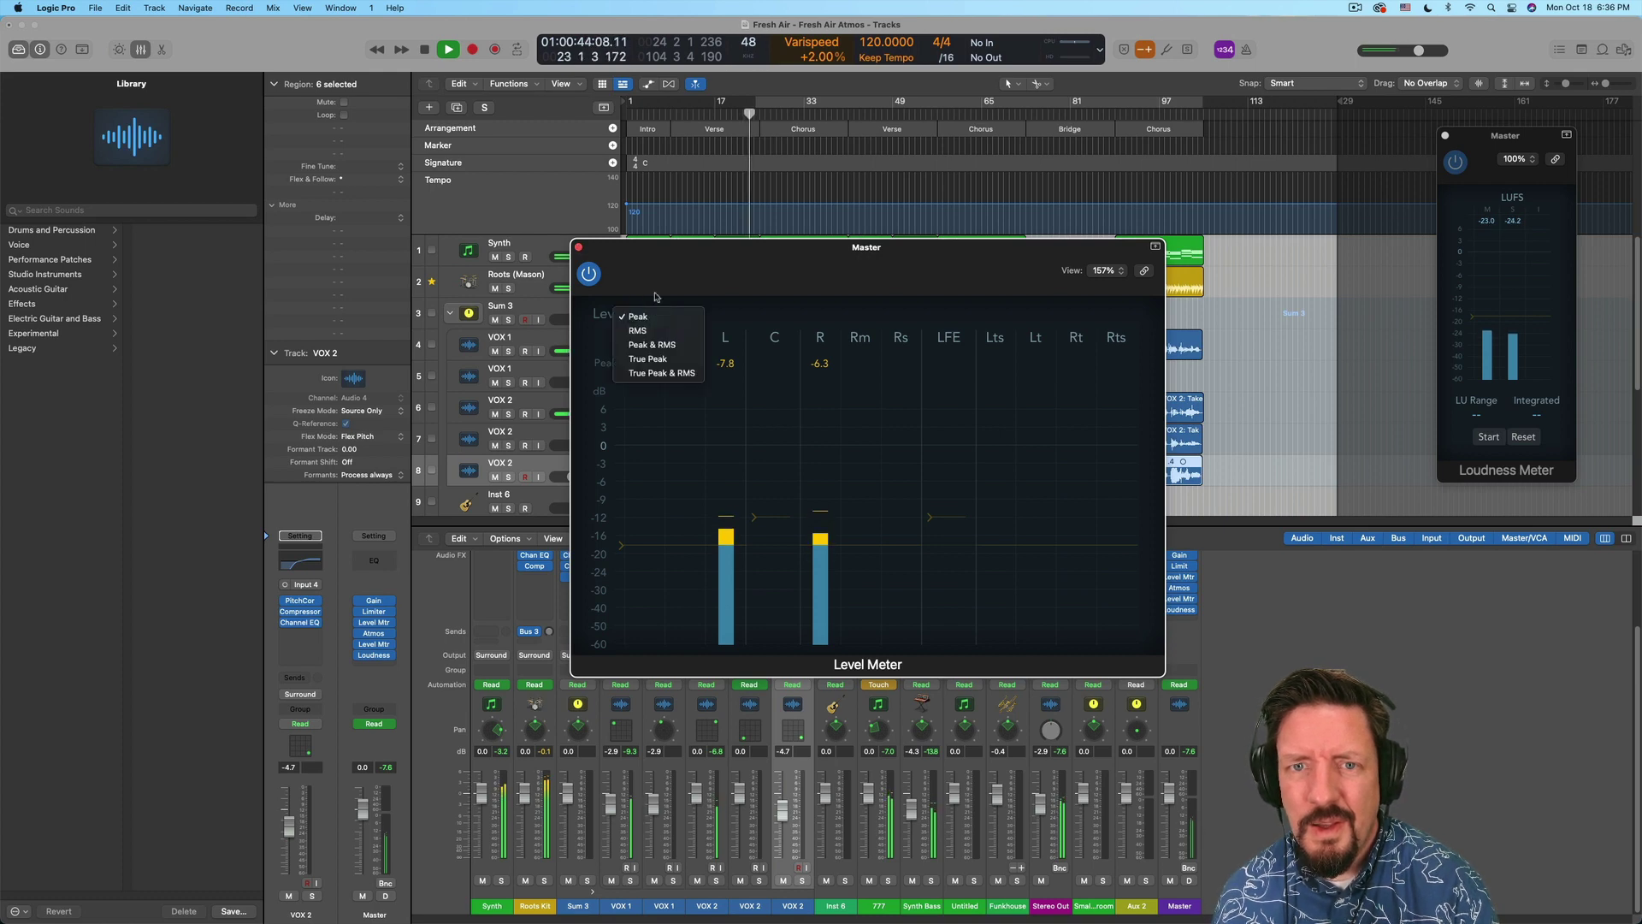
click(660, 360)
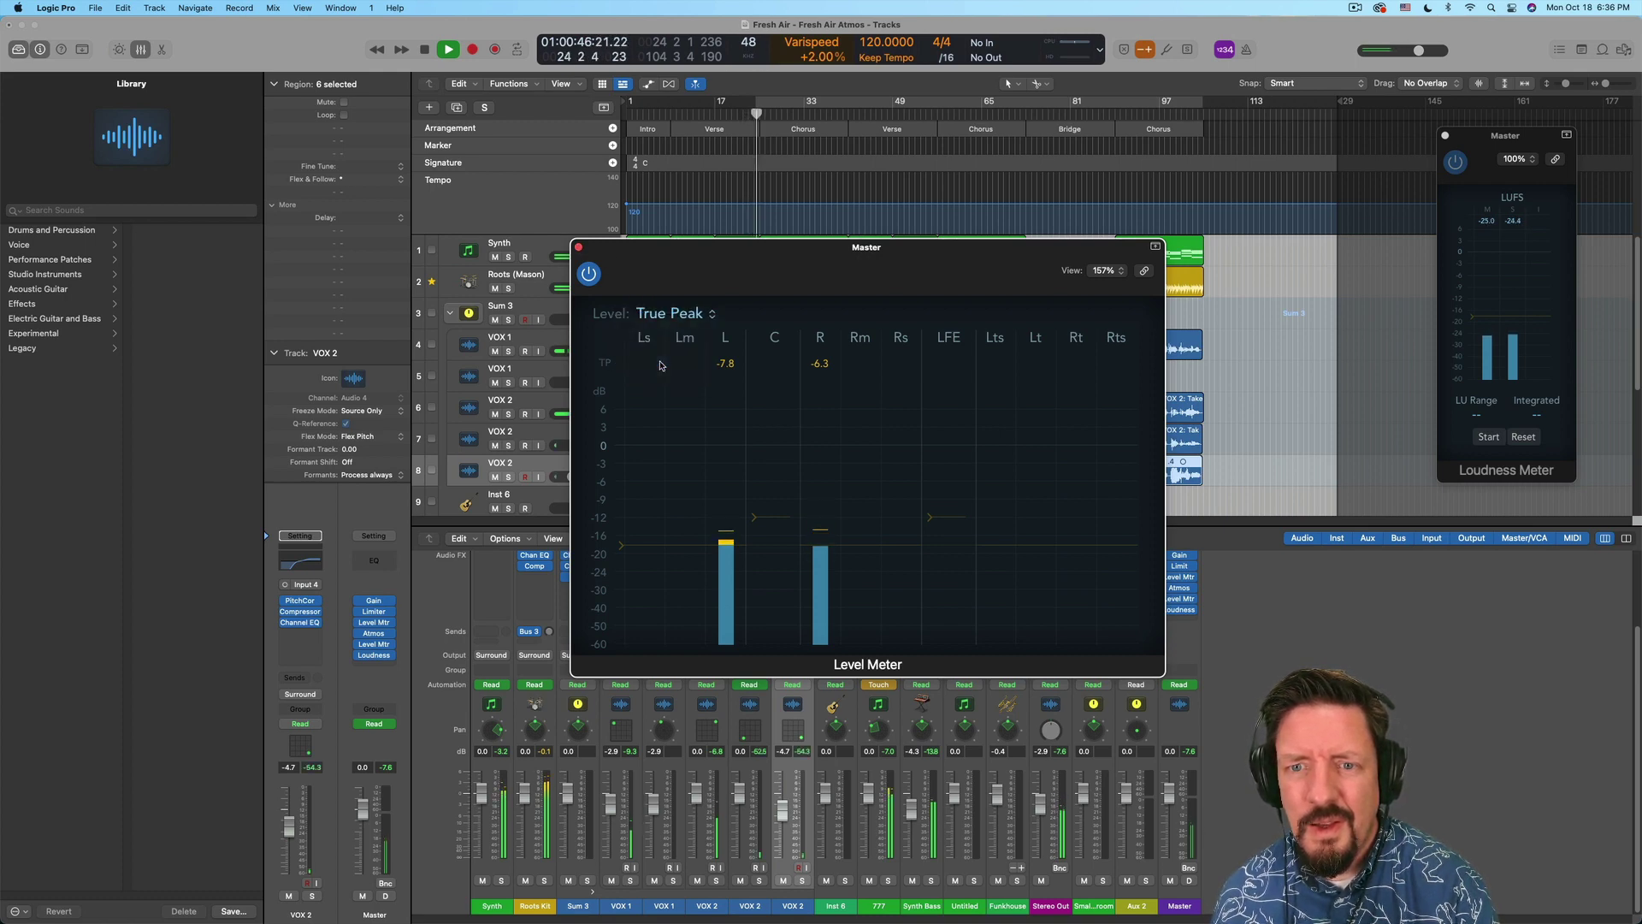
click(578, 247)
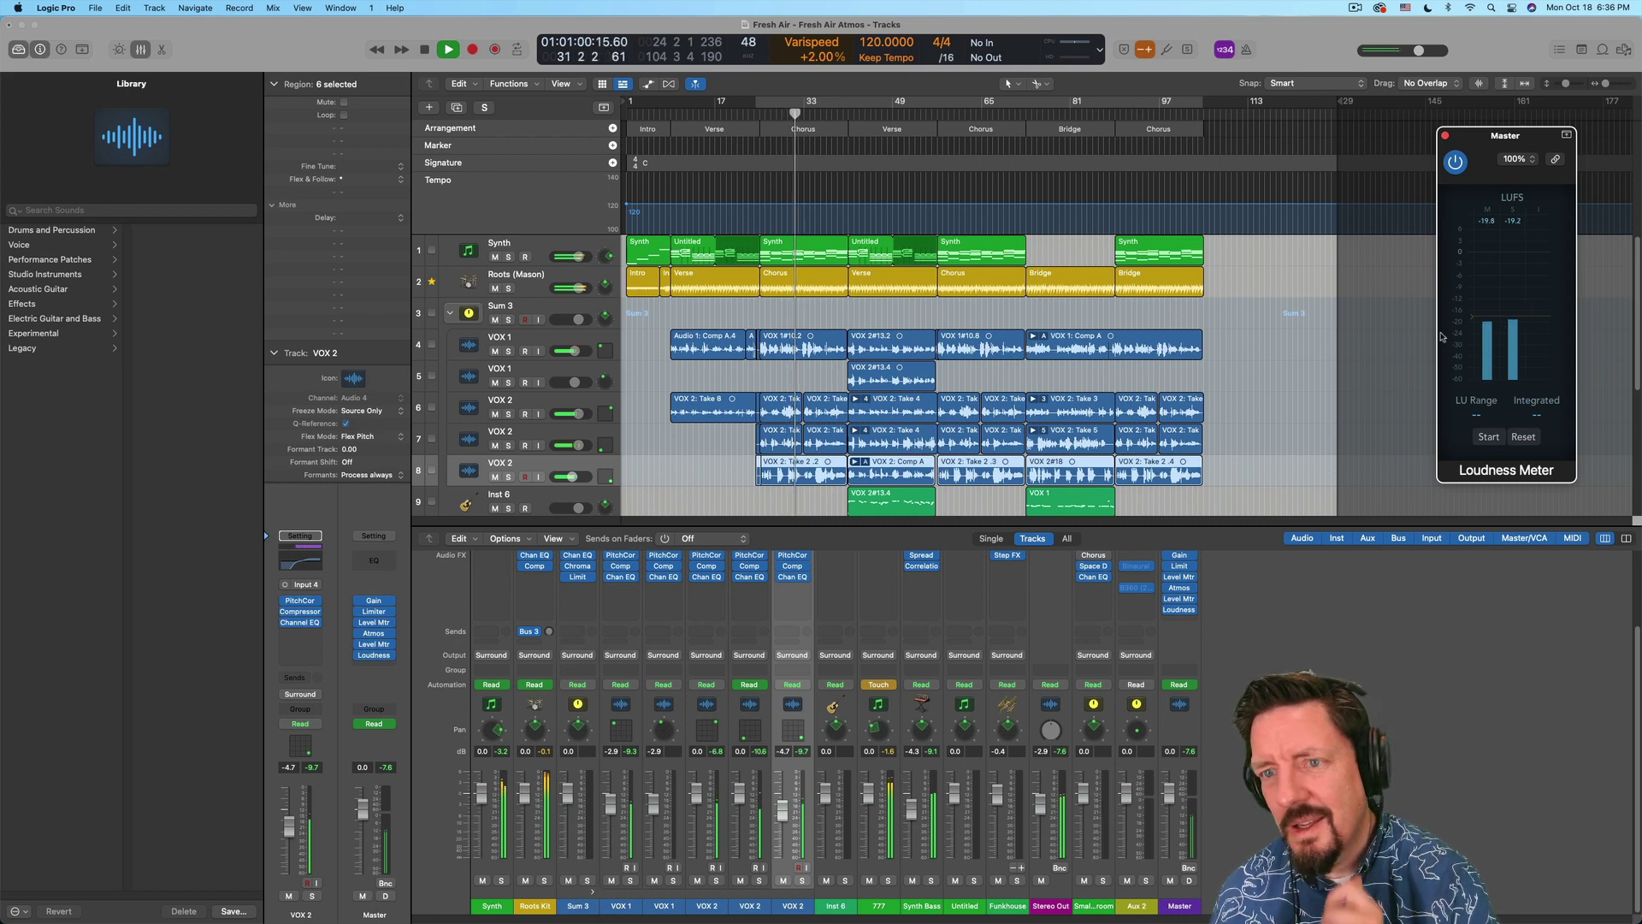
Set the Gain plug-in on the Master to -7.0 dB, stop playback, and close the plug-in window
click(374, 601)
drag(678, 411, 677, 407)
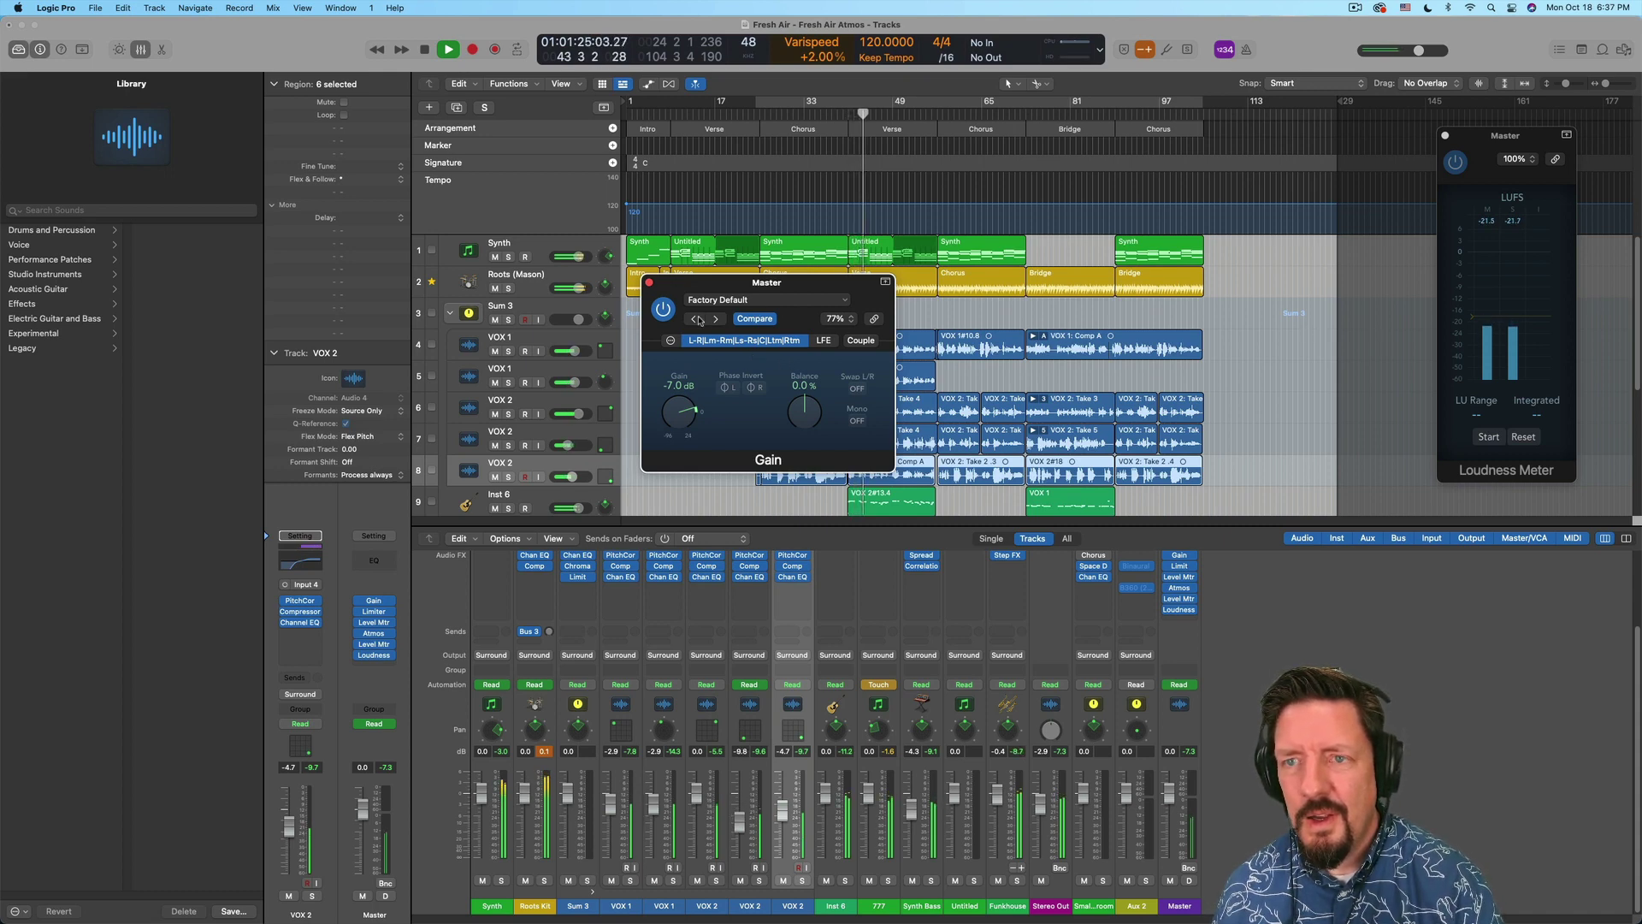
key(space)
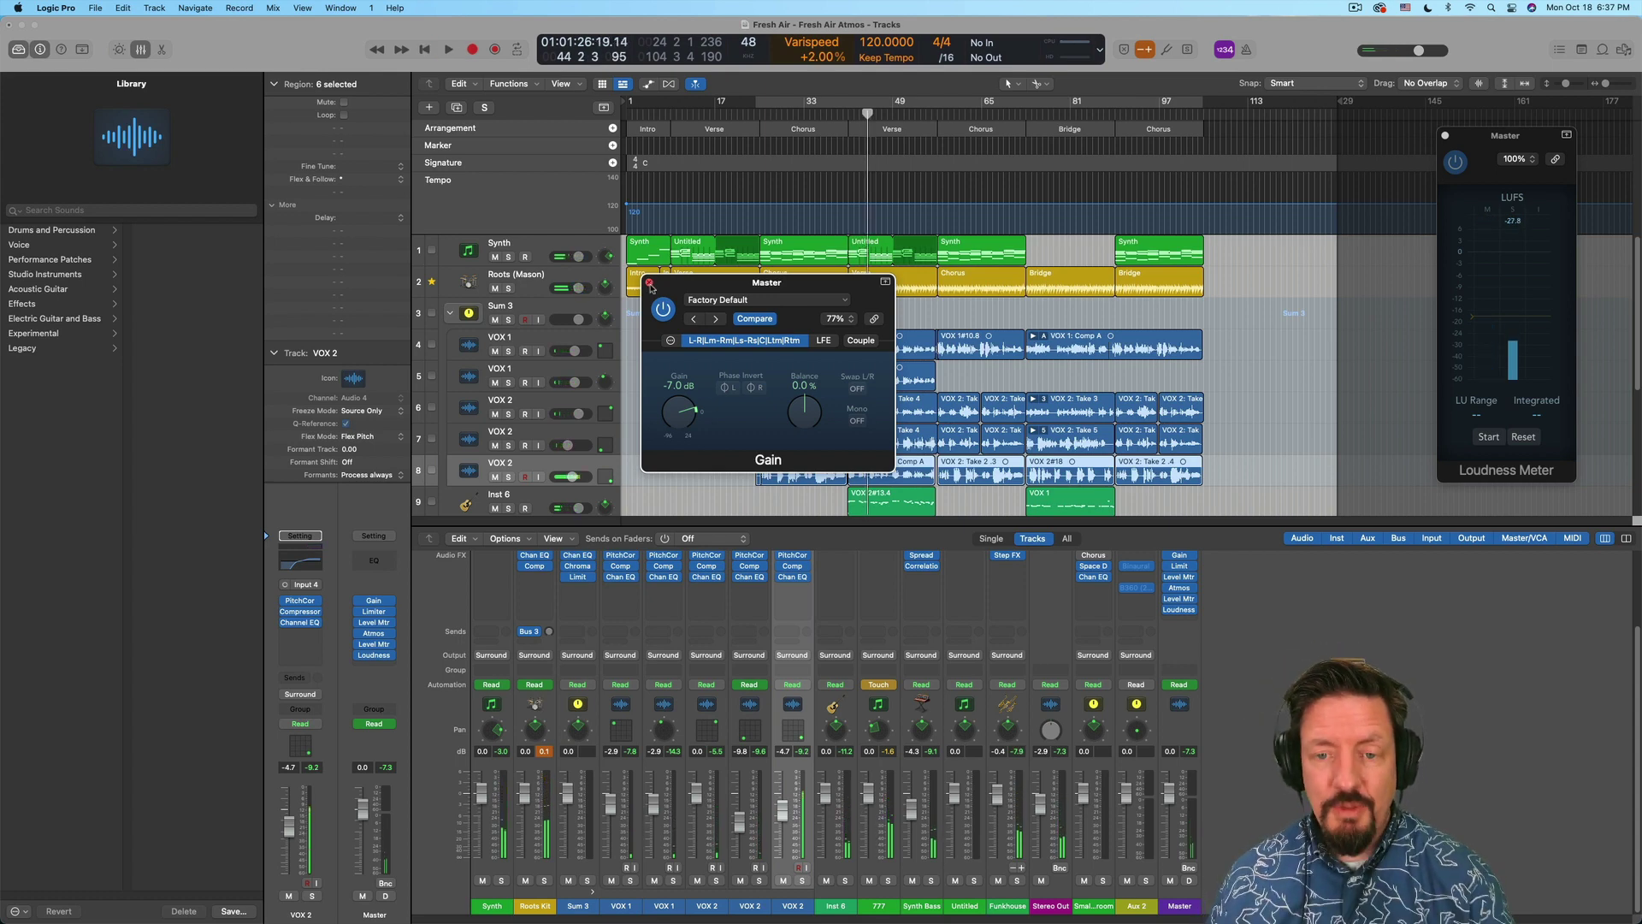
click(649, 283)
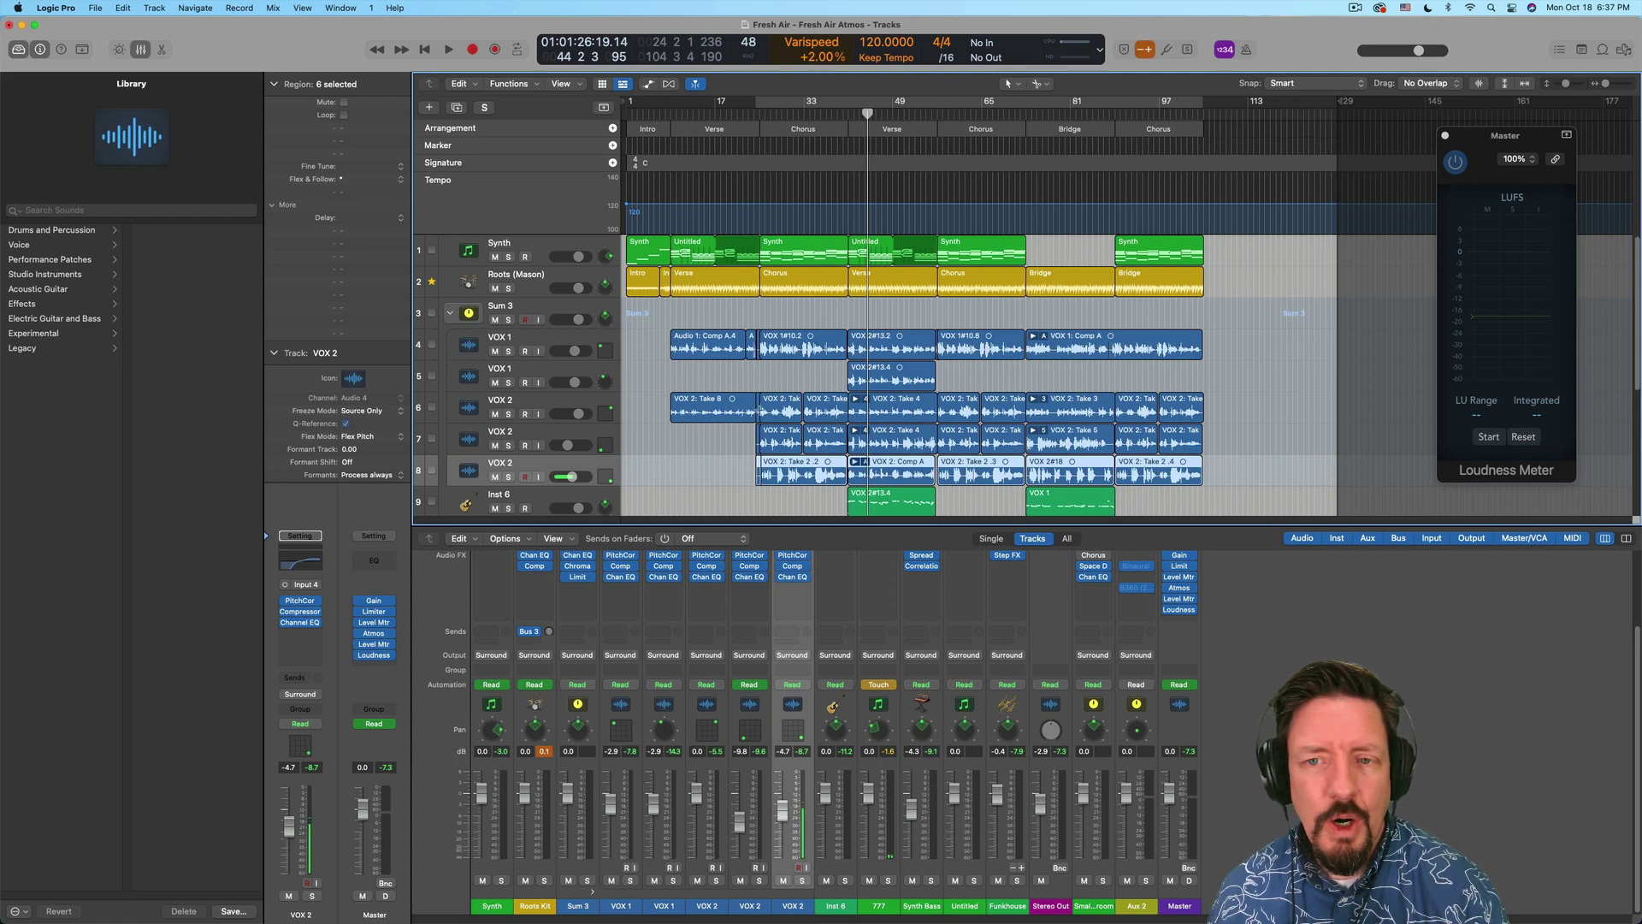
Review the Master's Limiter settings and the Level Meters before and after the Atmos plug-in
click(374, 613)
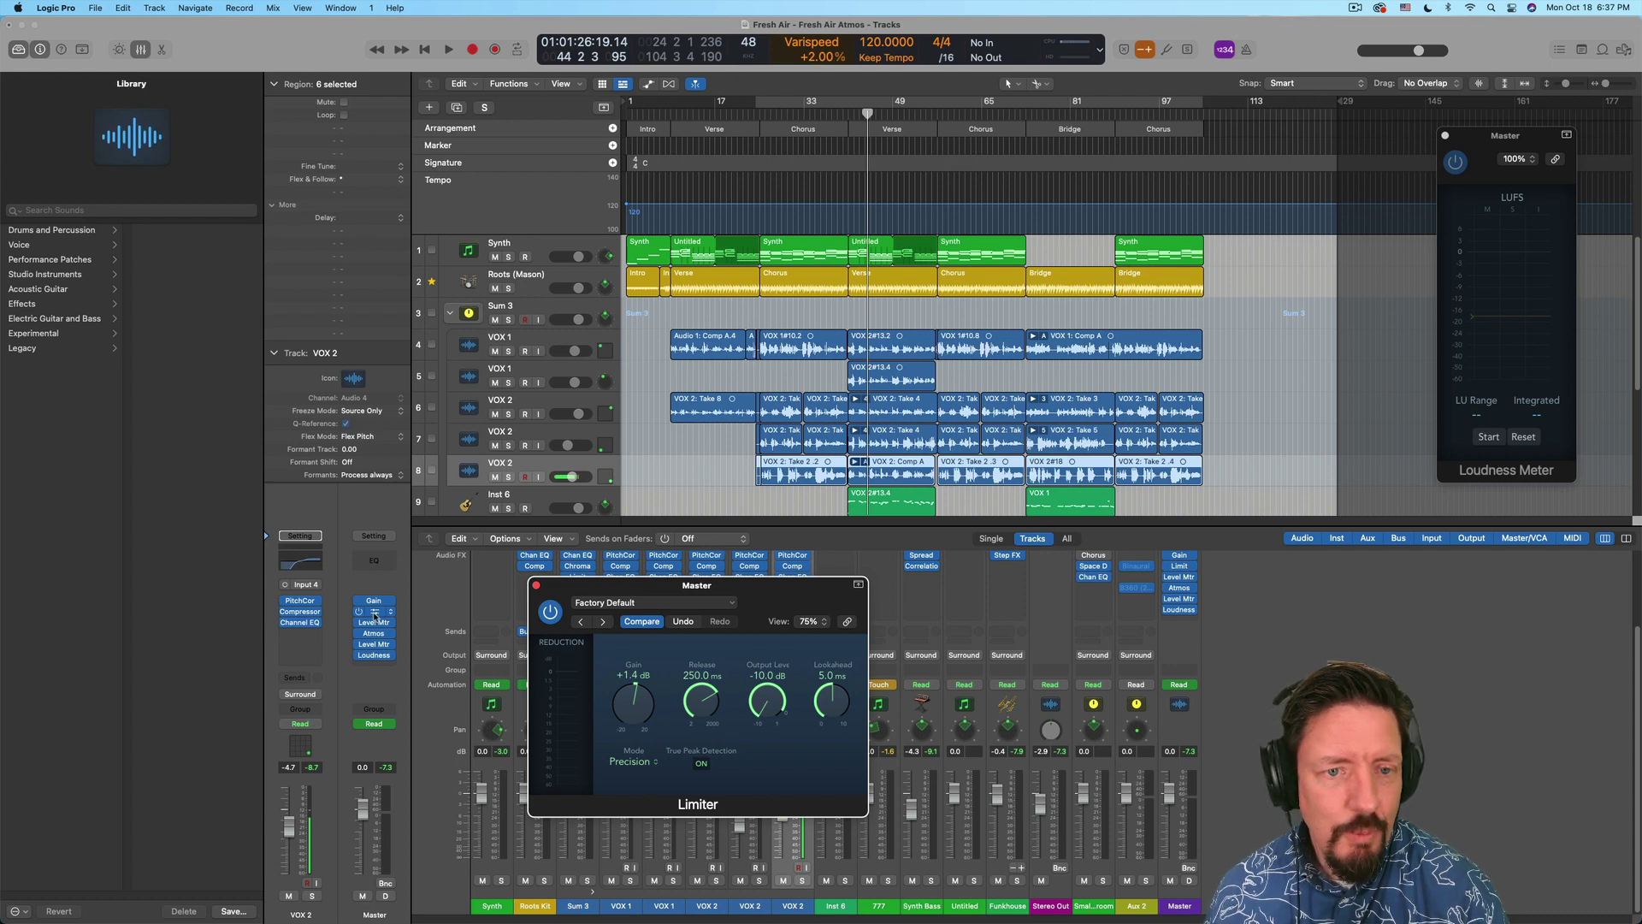
click(375, 613)
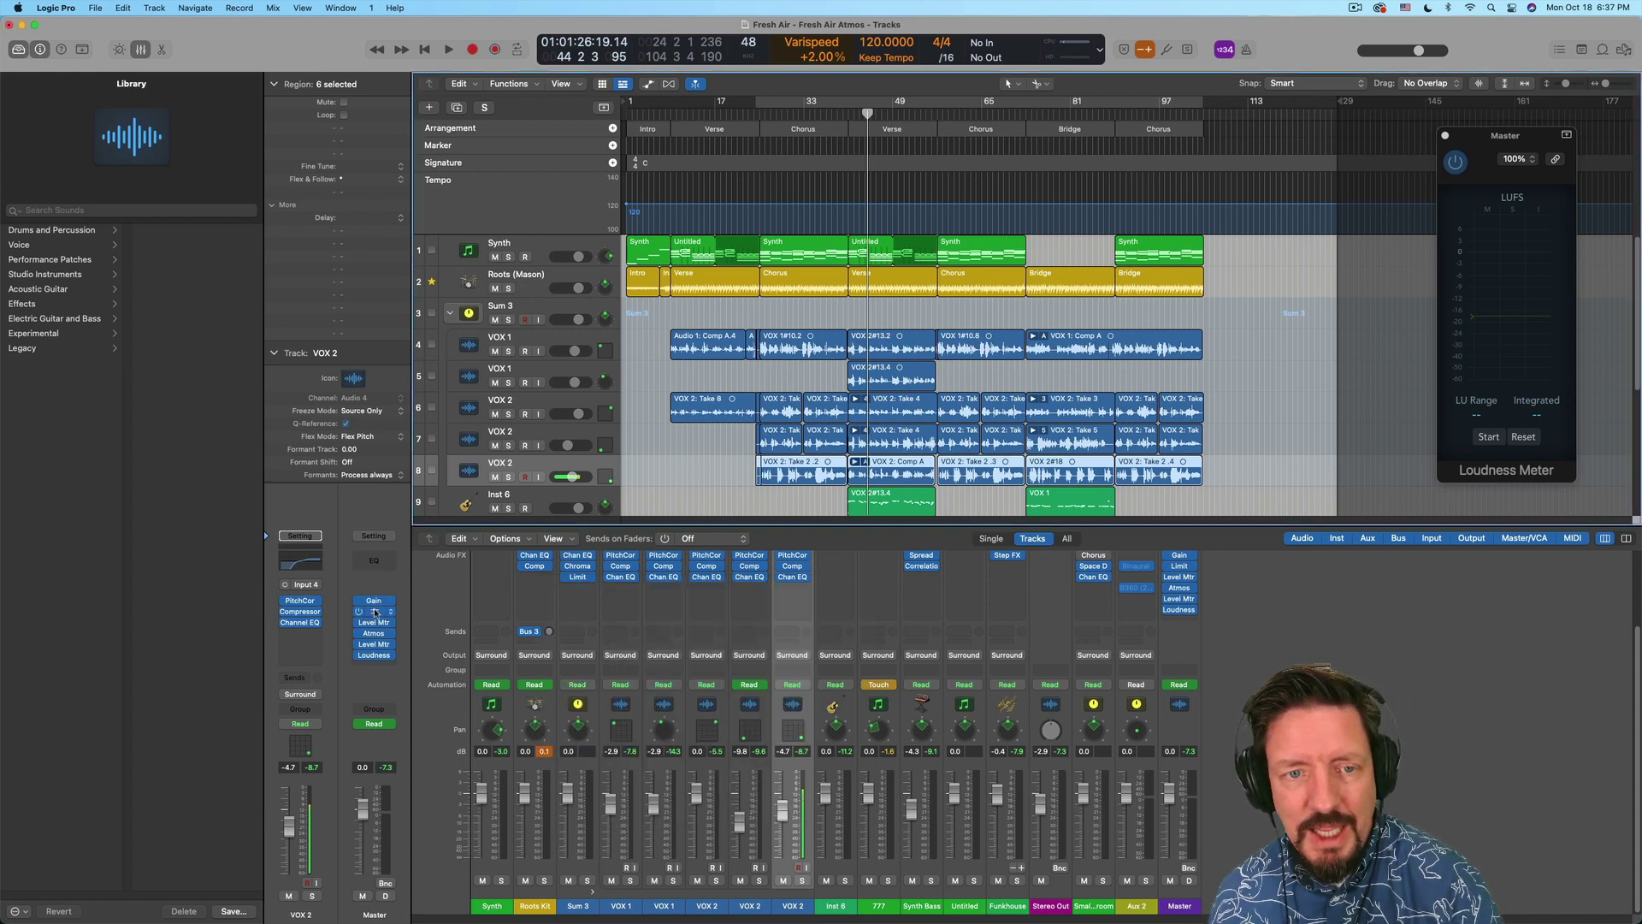
click(378, 623)
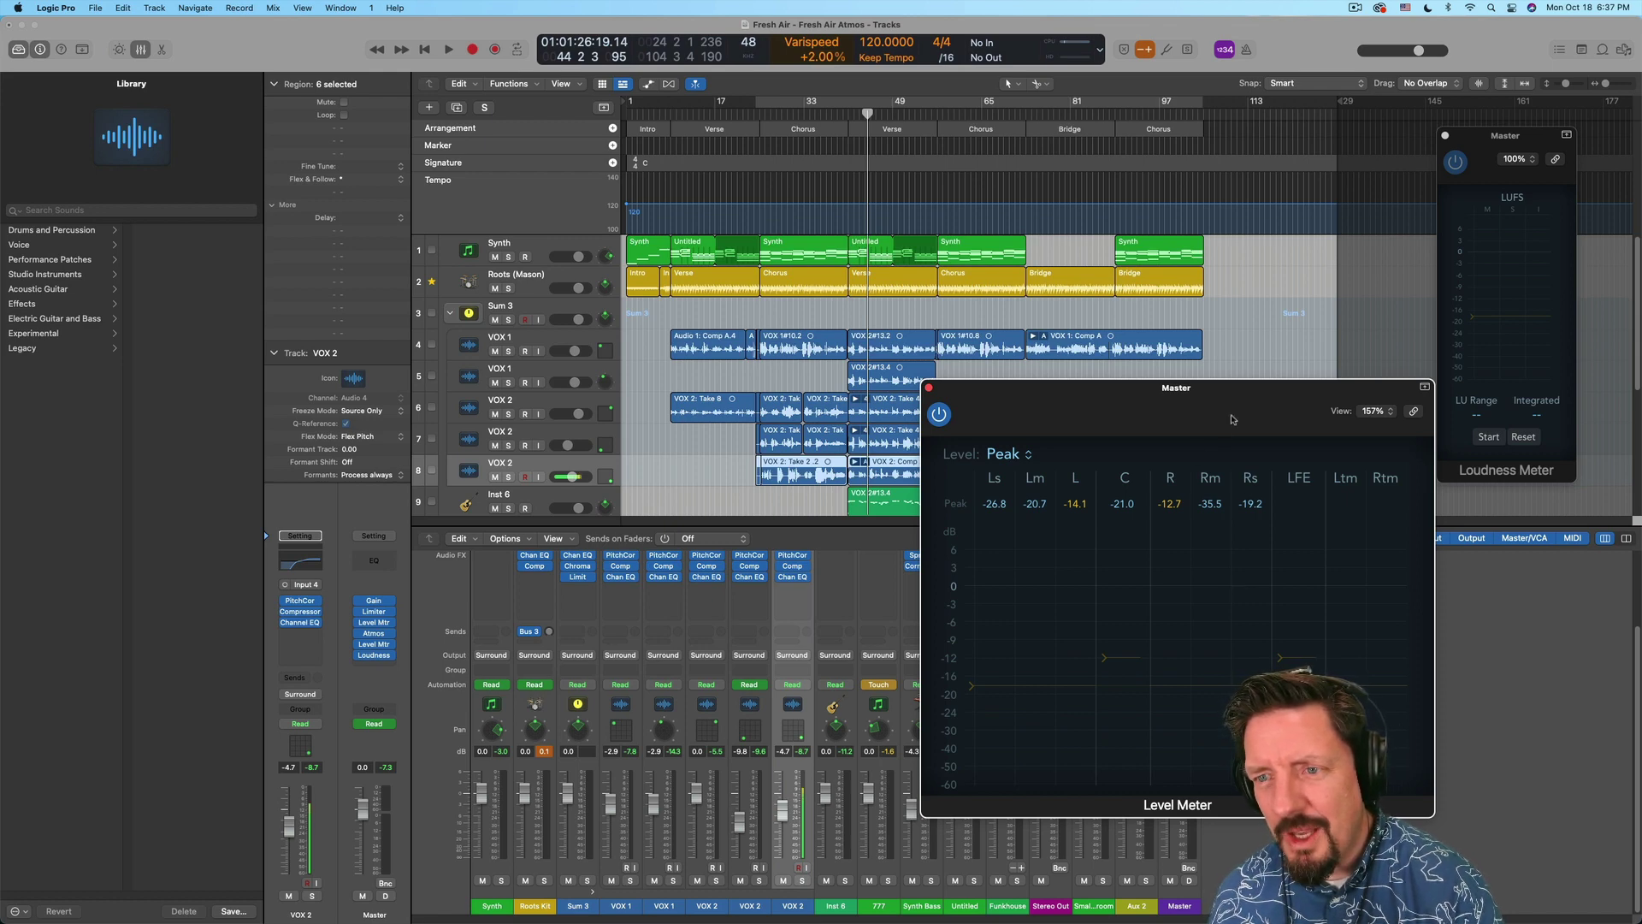
drag(1232, 419, 1052, 335)
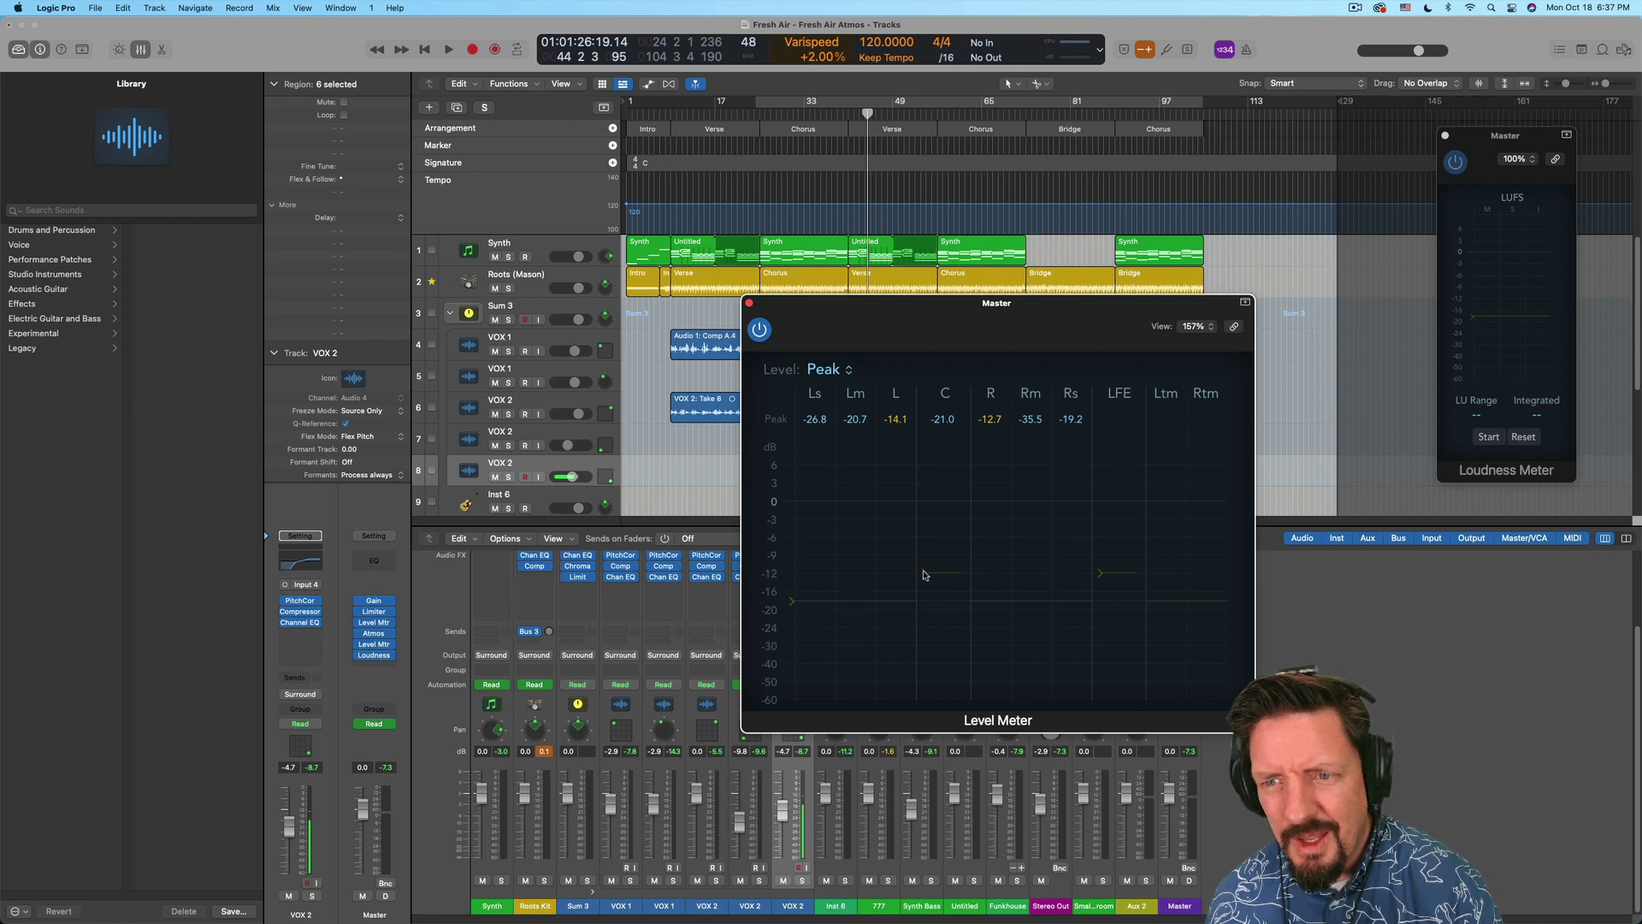
click(375, 646)
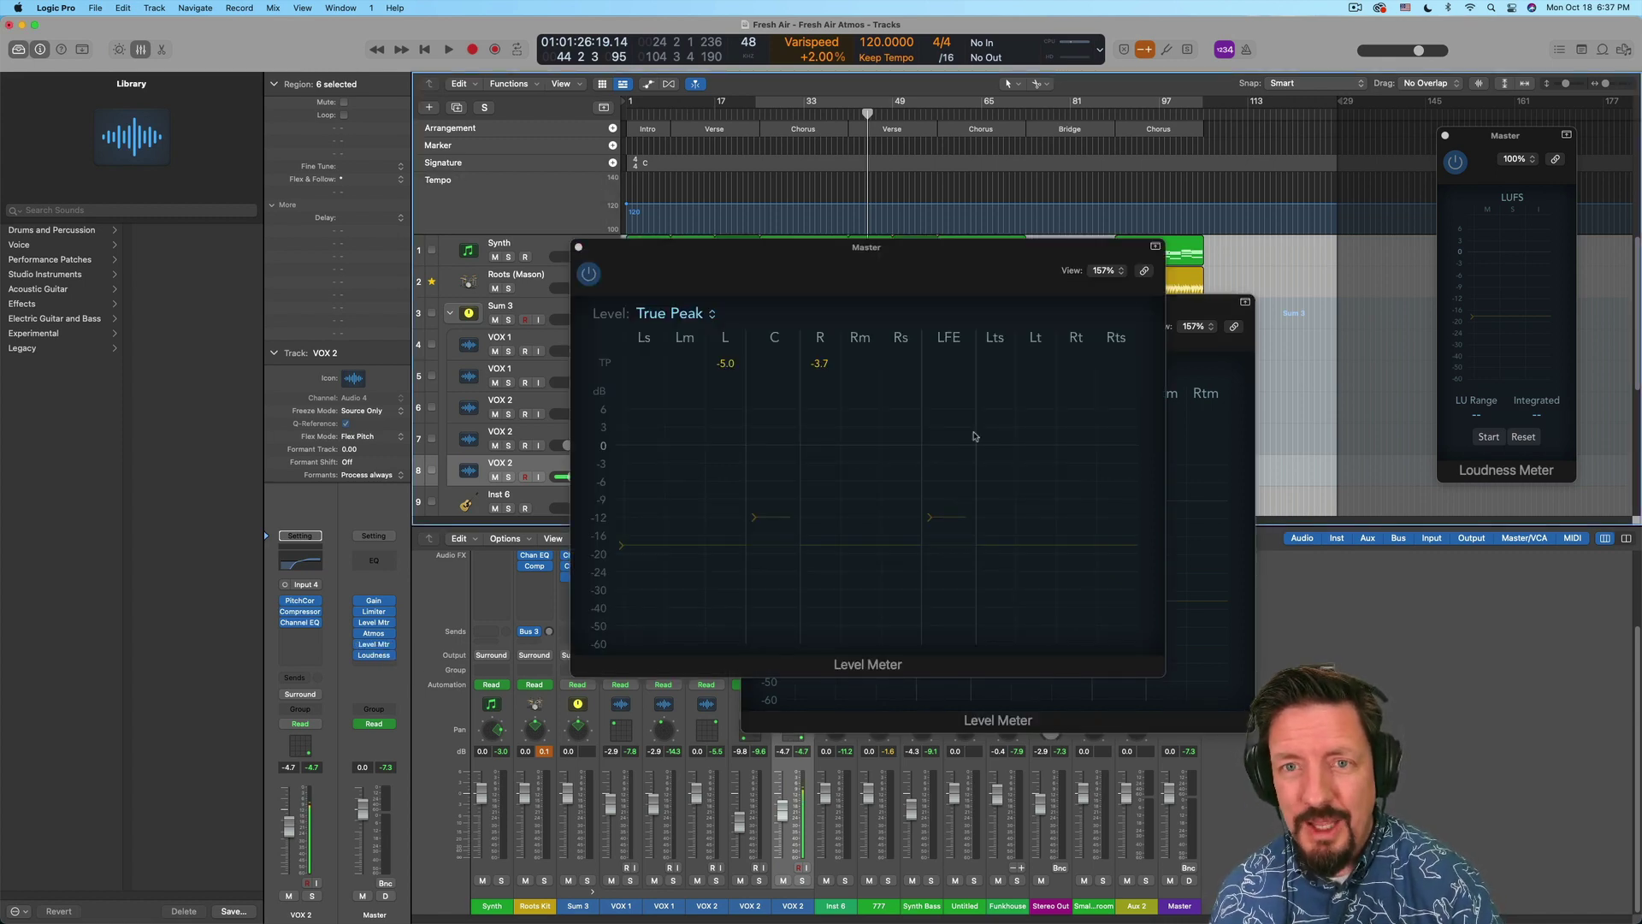
click(578, 247)
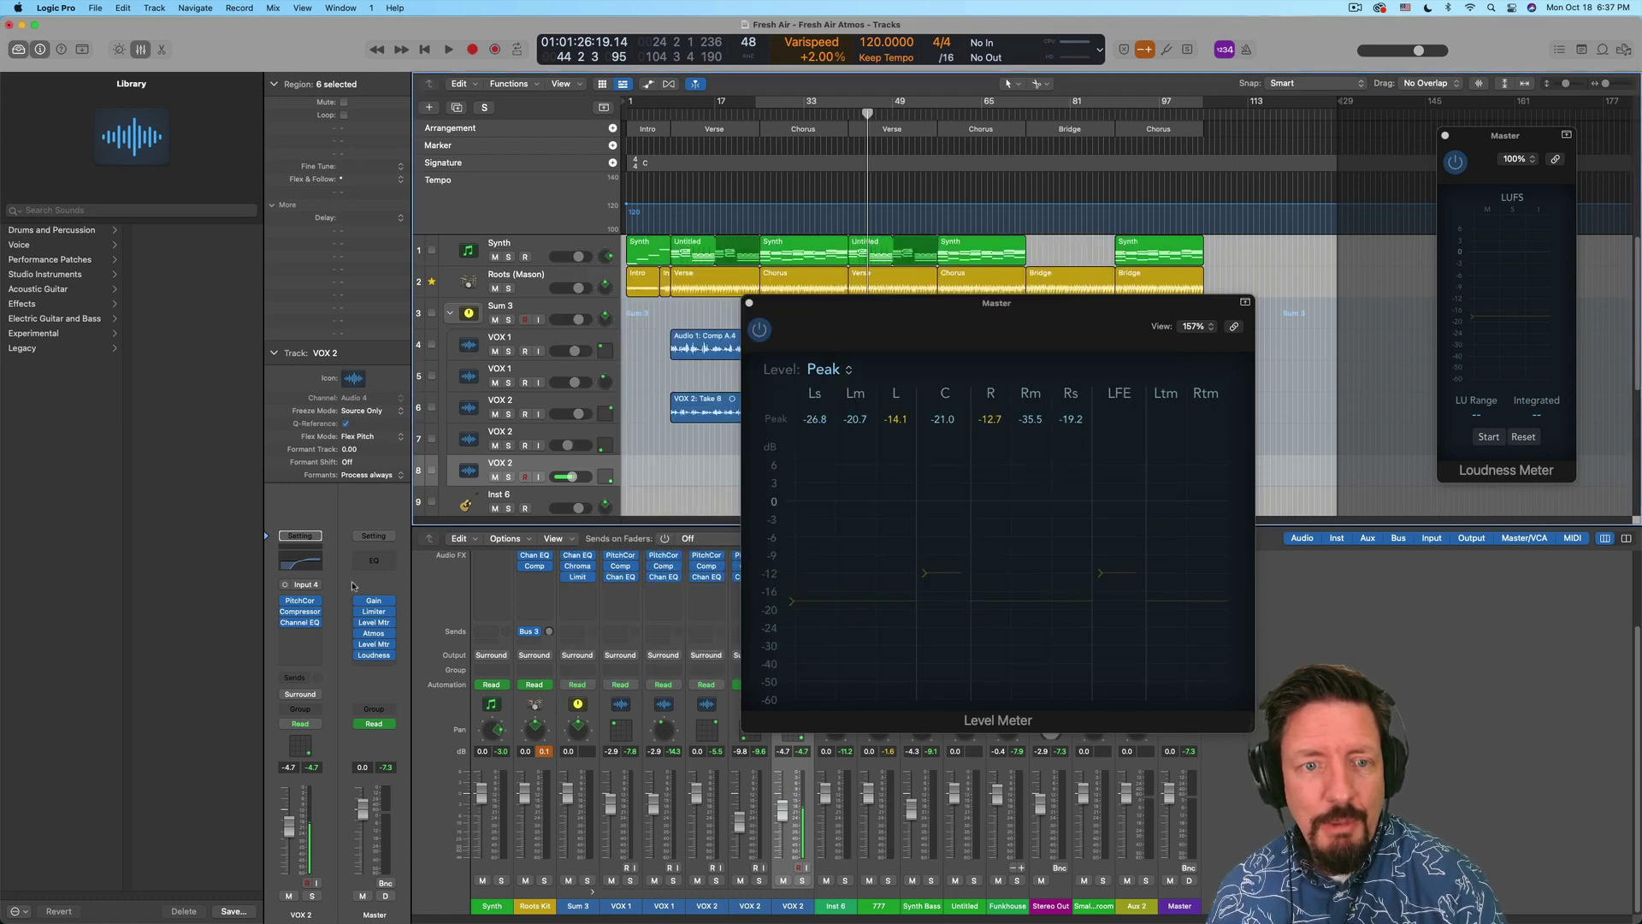
Bring up the Master's Loudness Meter beside the Level Meter, and close both meter windows
click(375, 656)
click(375, 656)
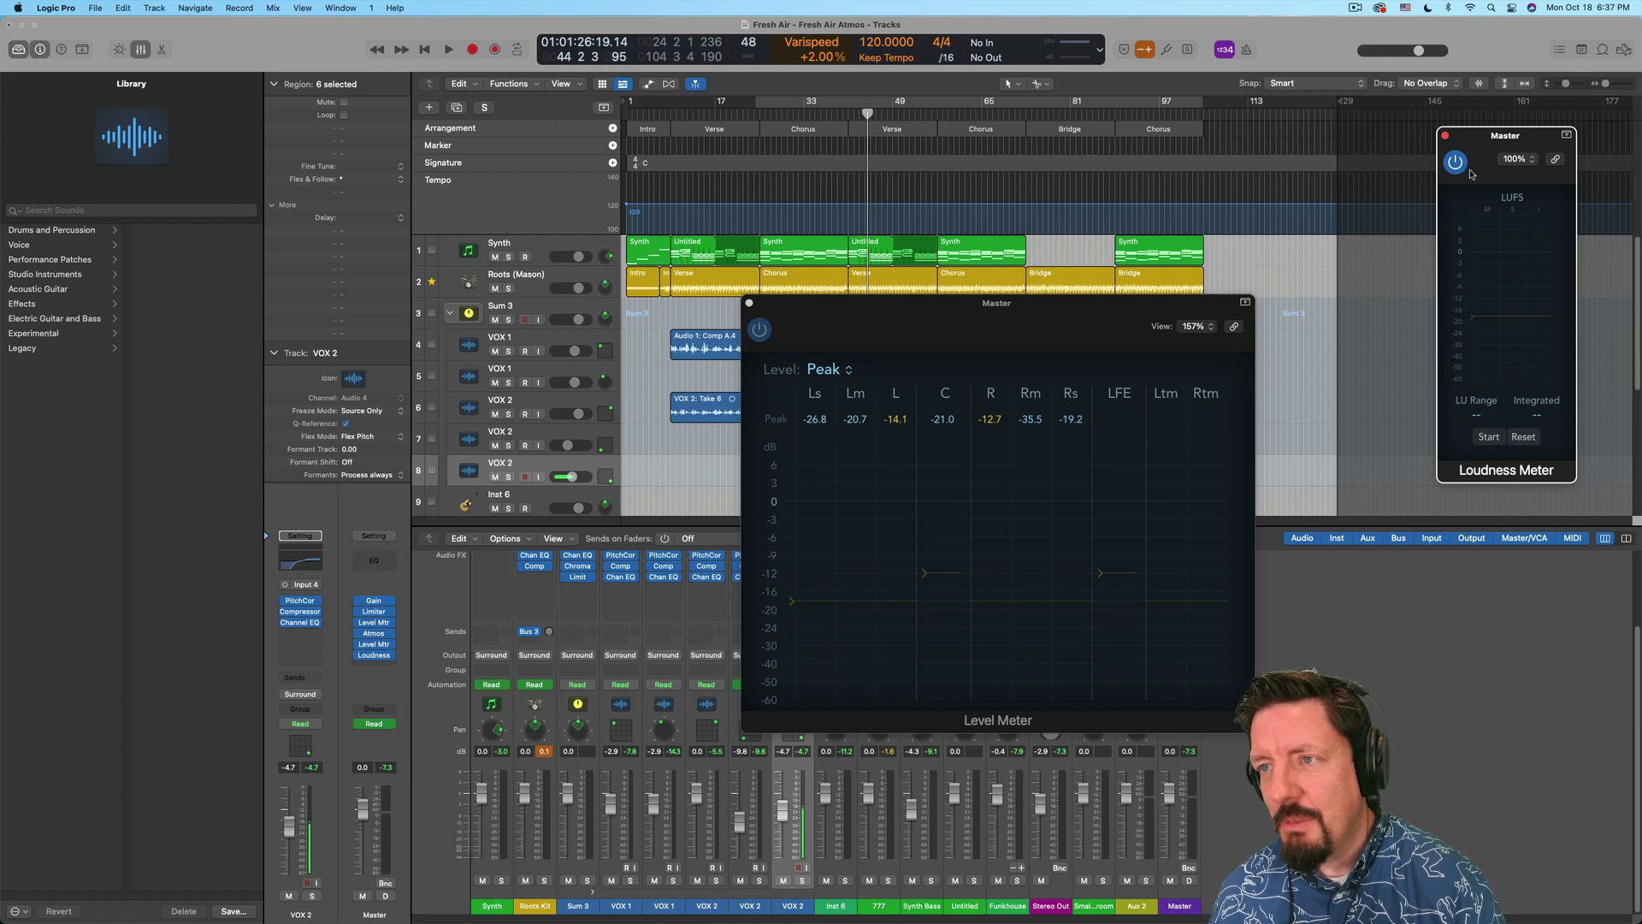
drag(1490, 132, 1469, 268)
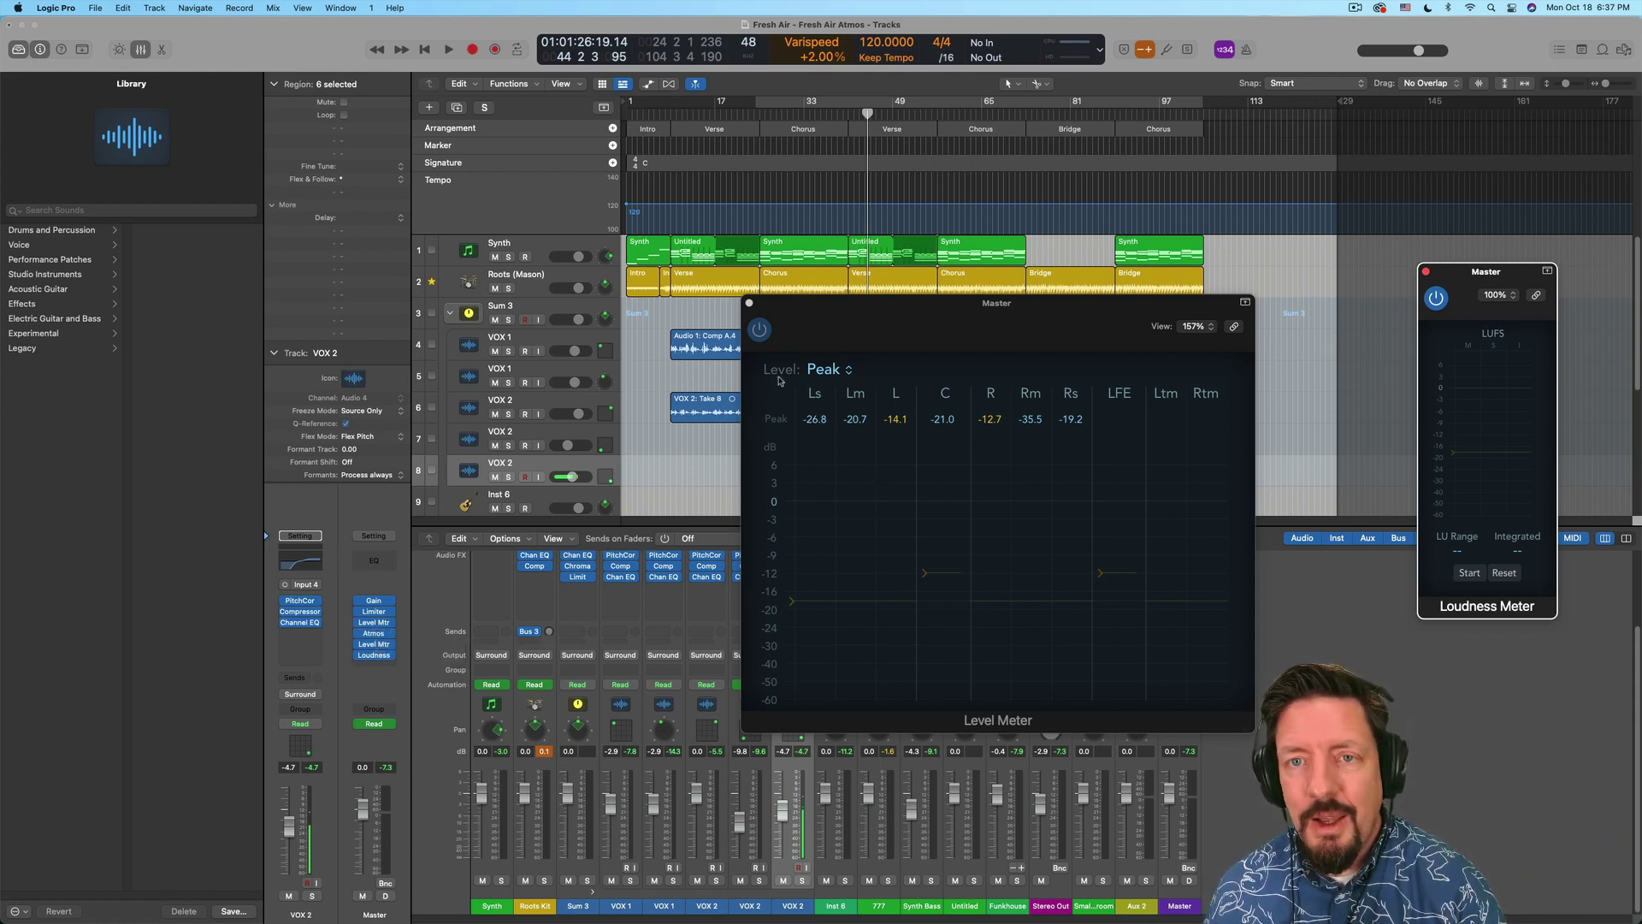
click(749, 302)
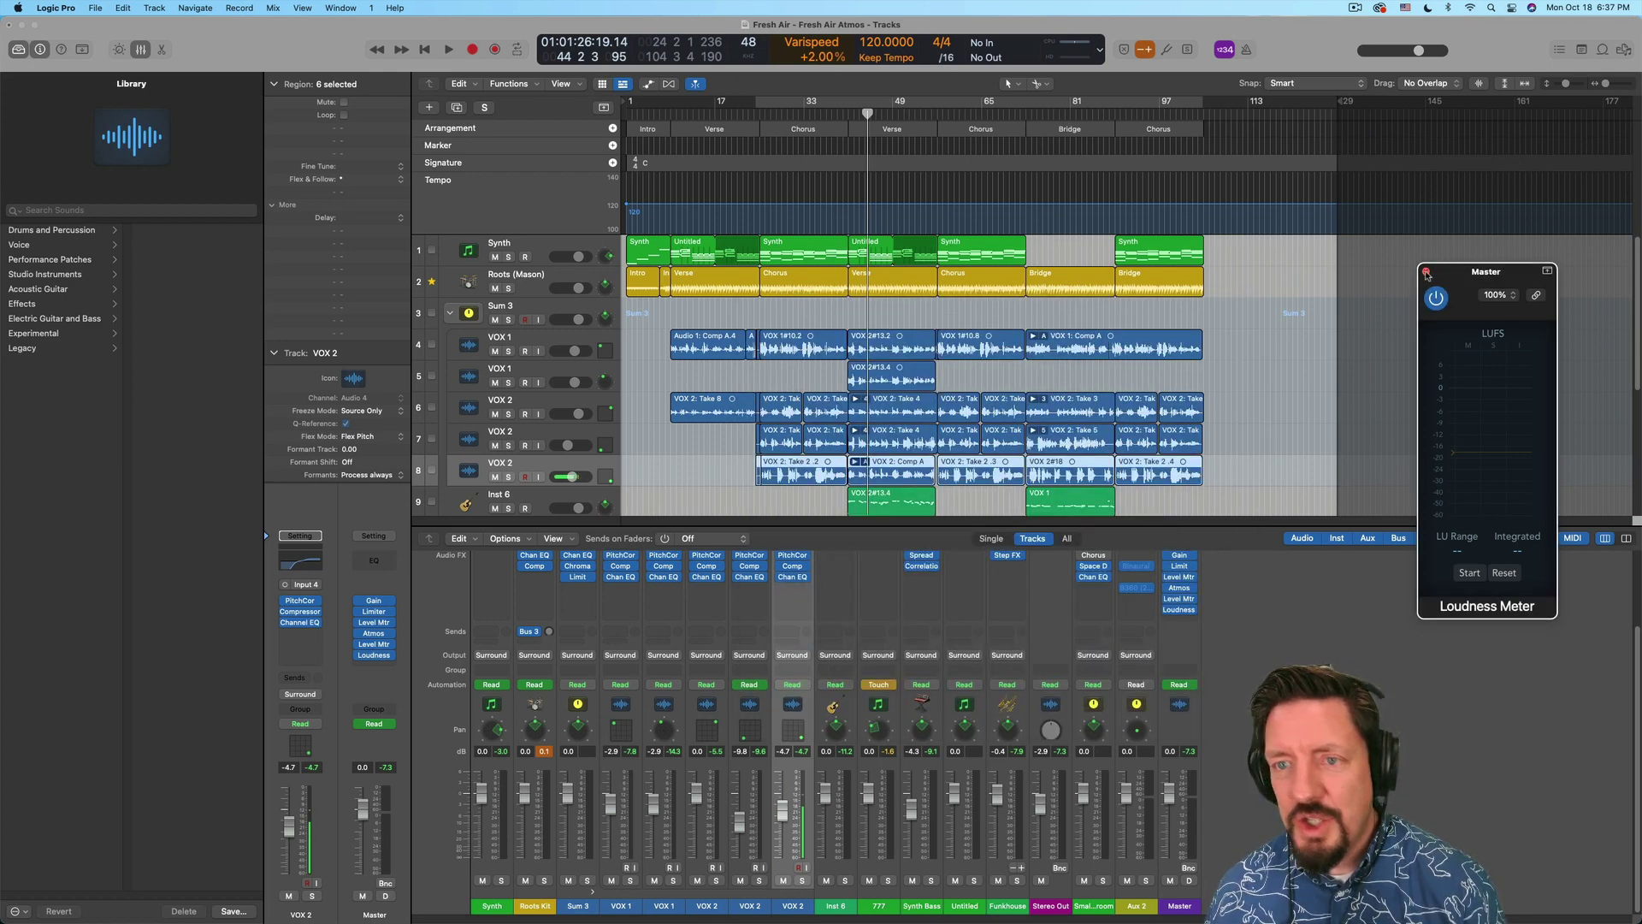
click(1425, 272)
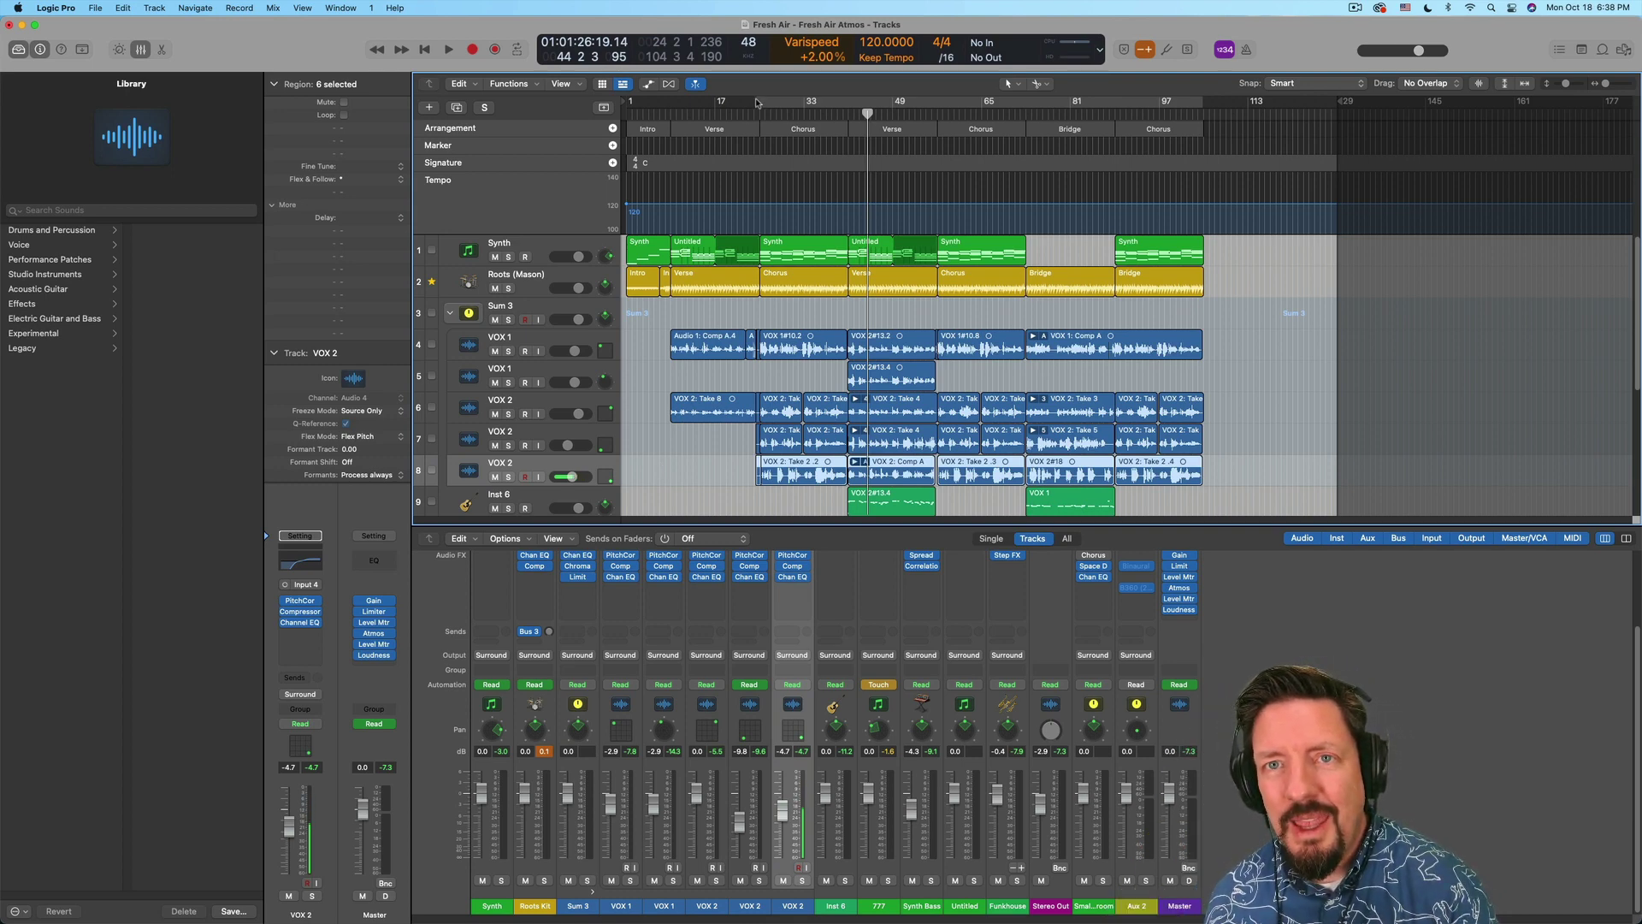
Set the cycle range to bars 33 to 49
drag(810, 103, 897, 106)
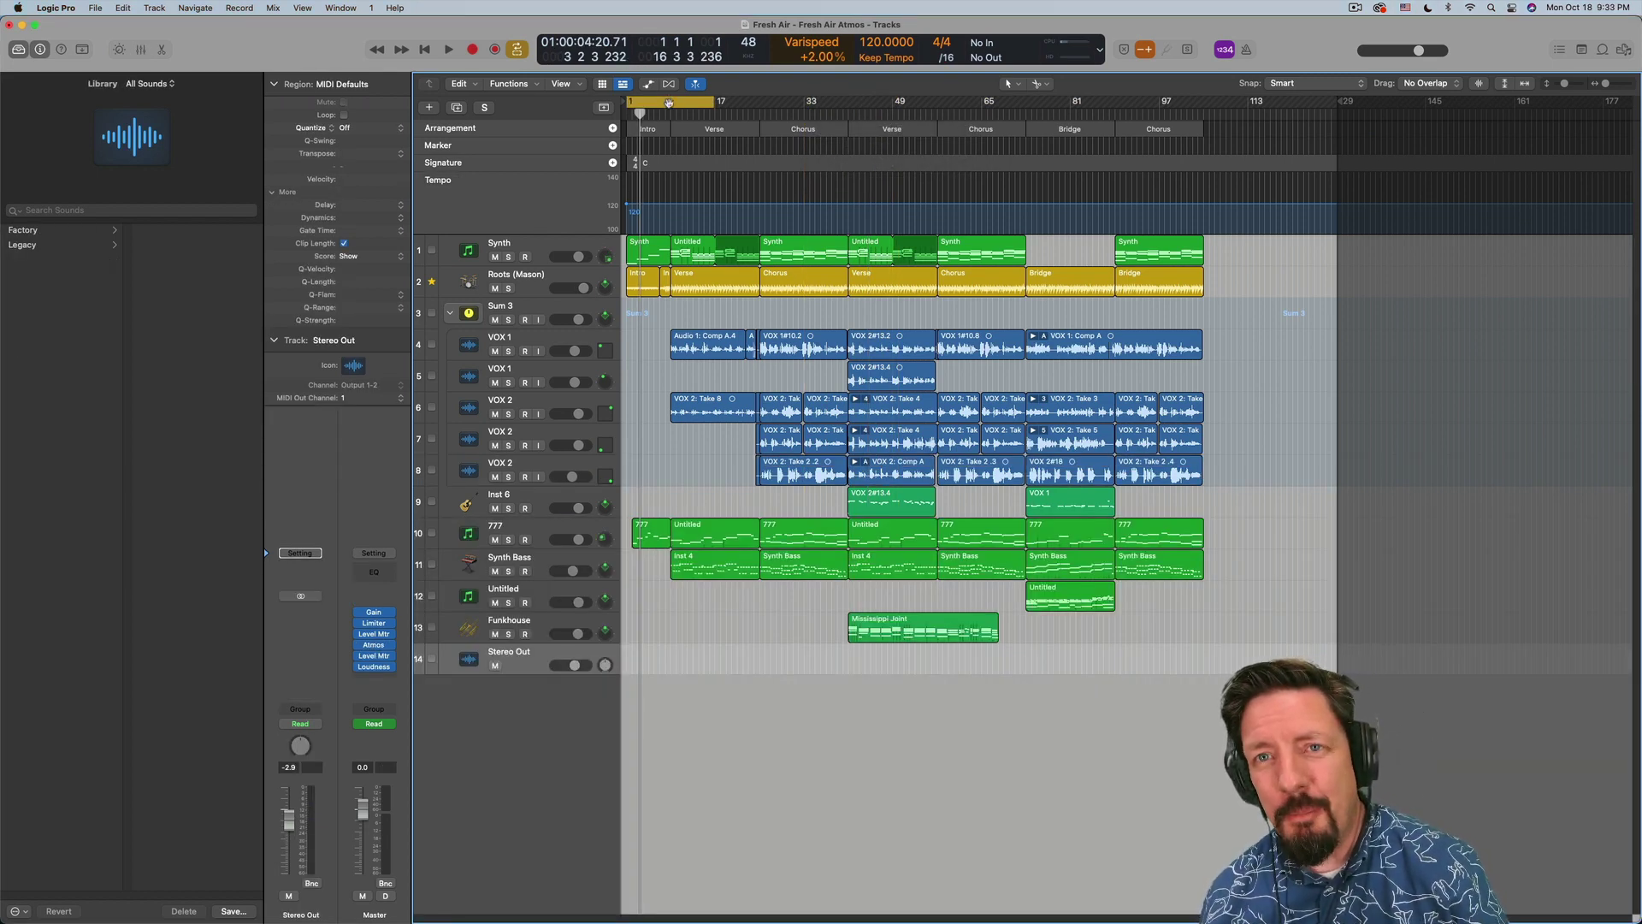
drag(668, 103, 829, 98)
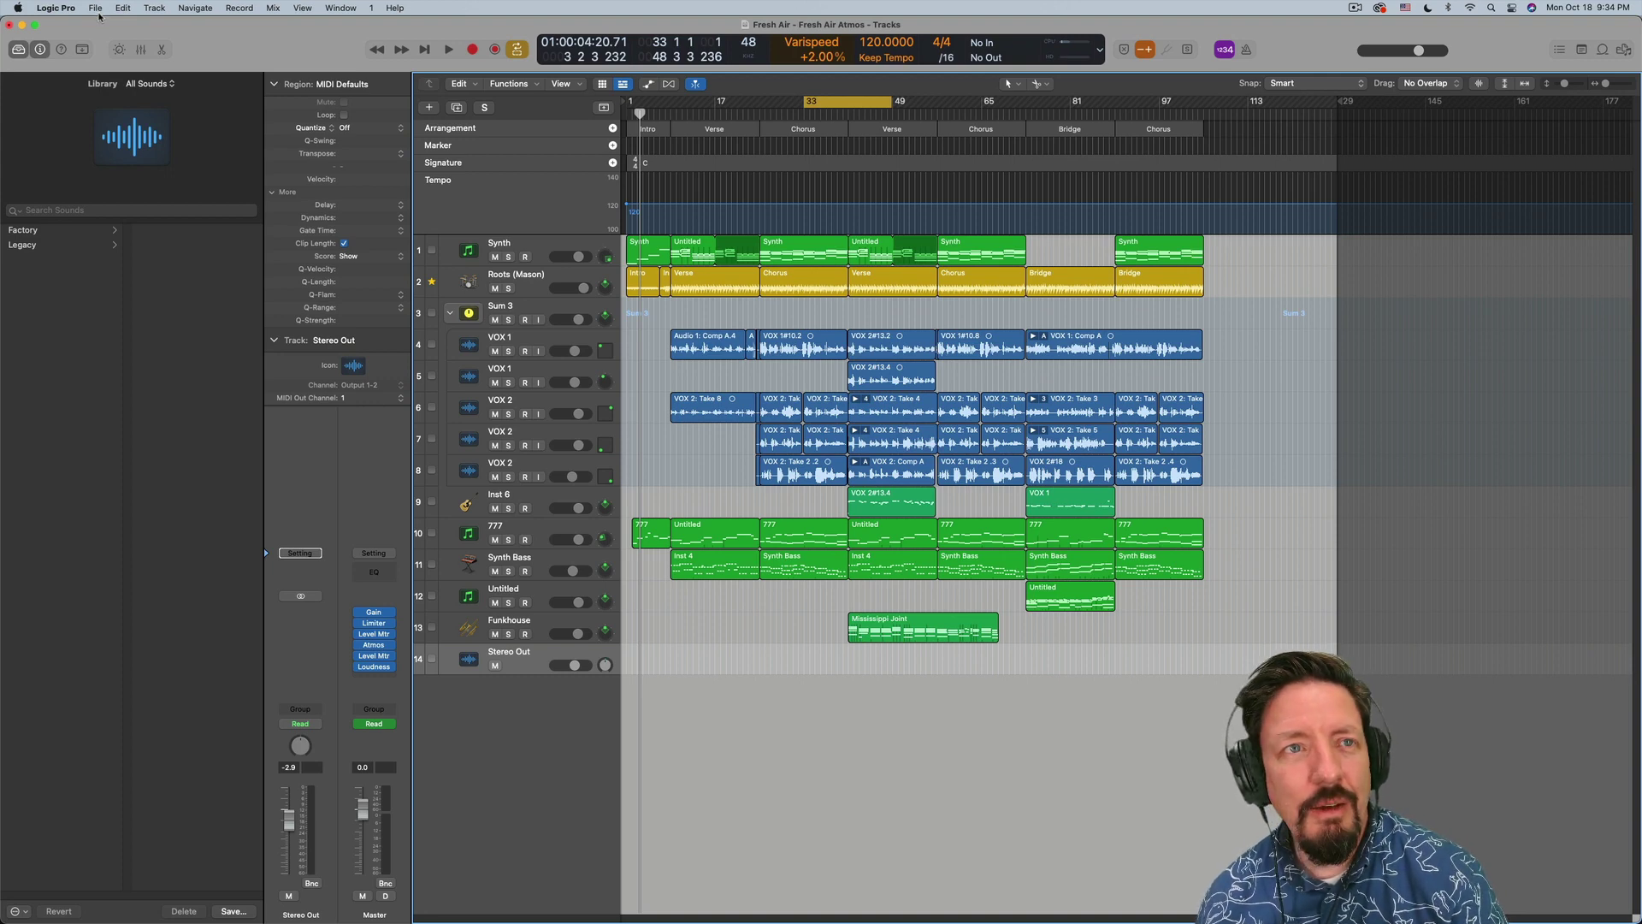
Export the cycle selection as ADM BWF, saving Fresh Air.wav in a new folder named Atmos inside Music
click(96, 10)
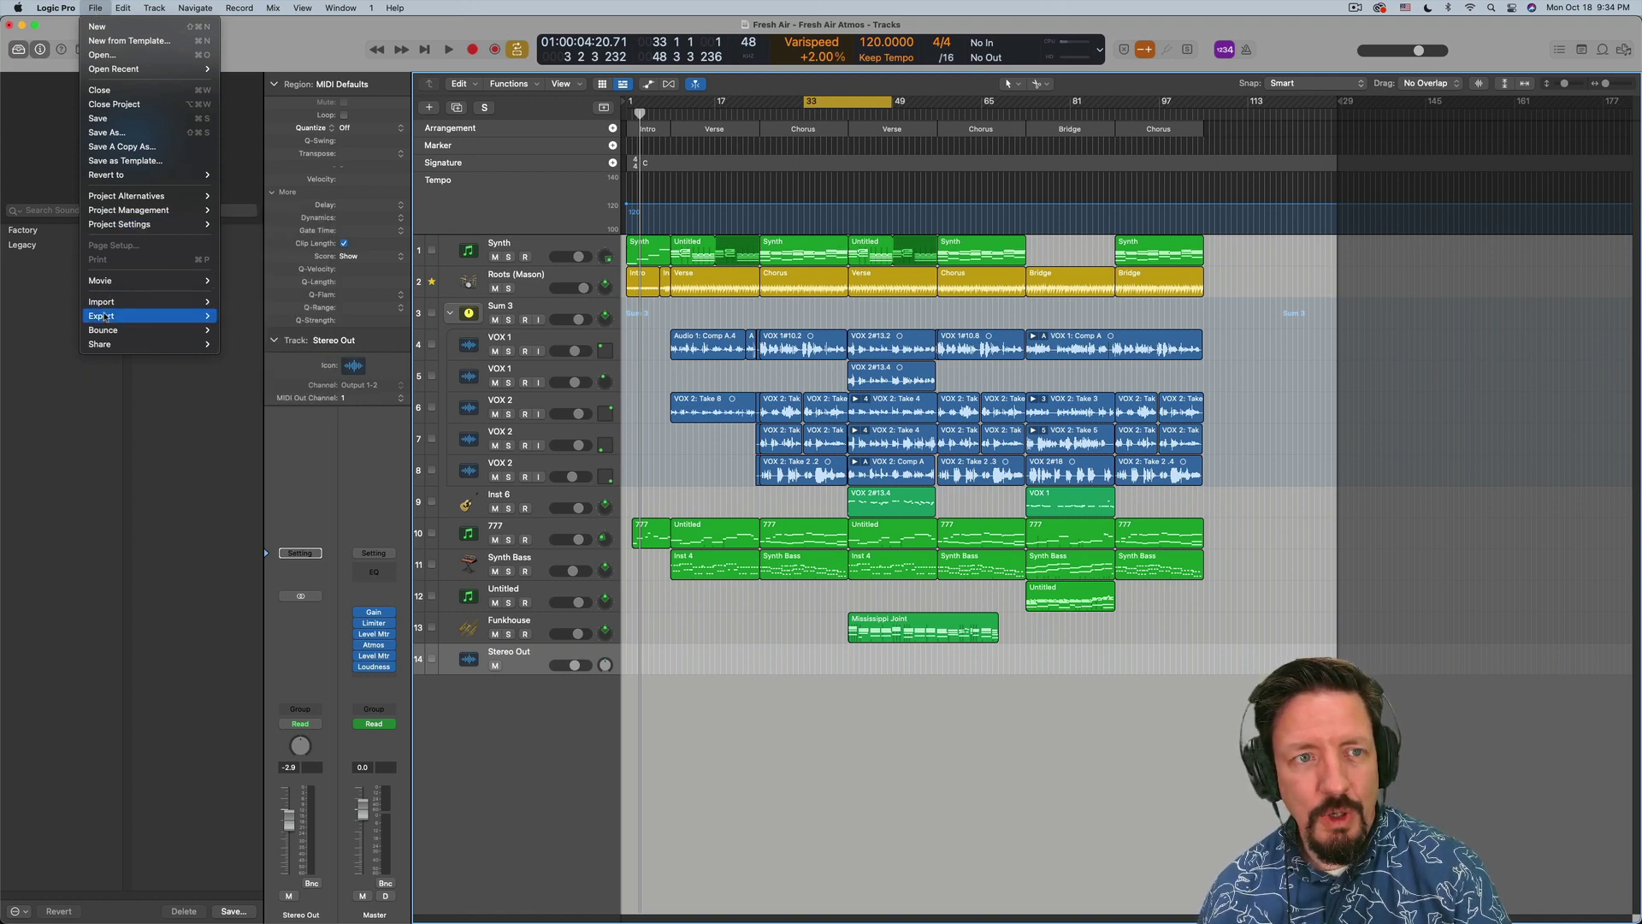
mouse_move(101, 317)
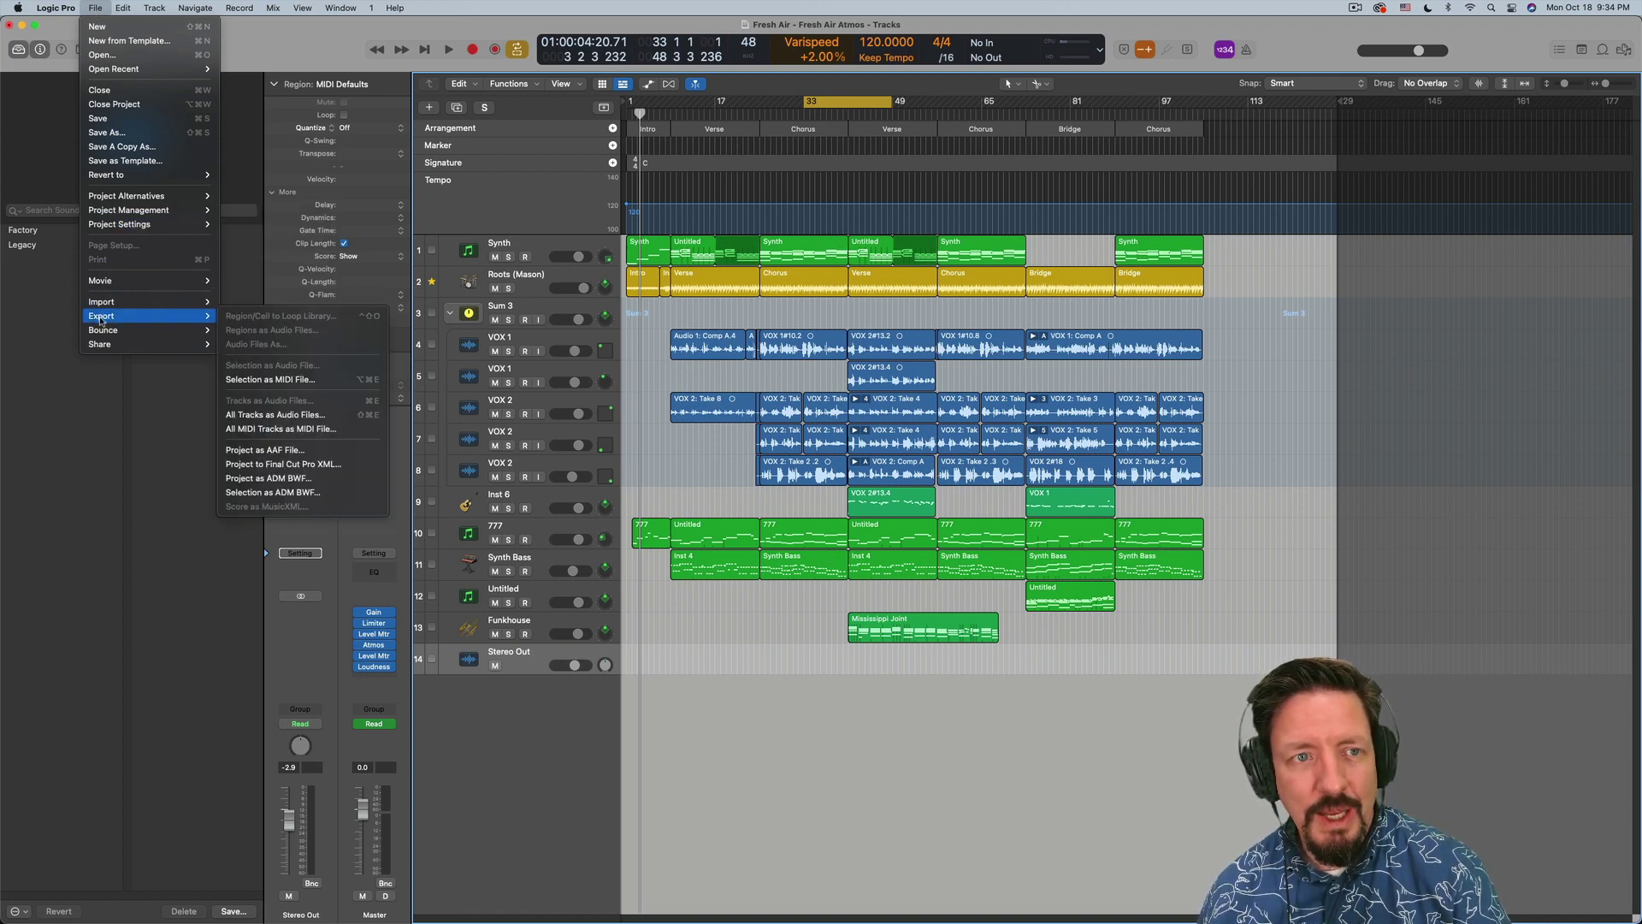
click(277, 494)
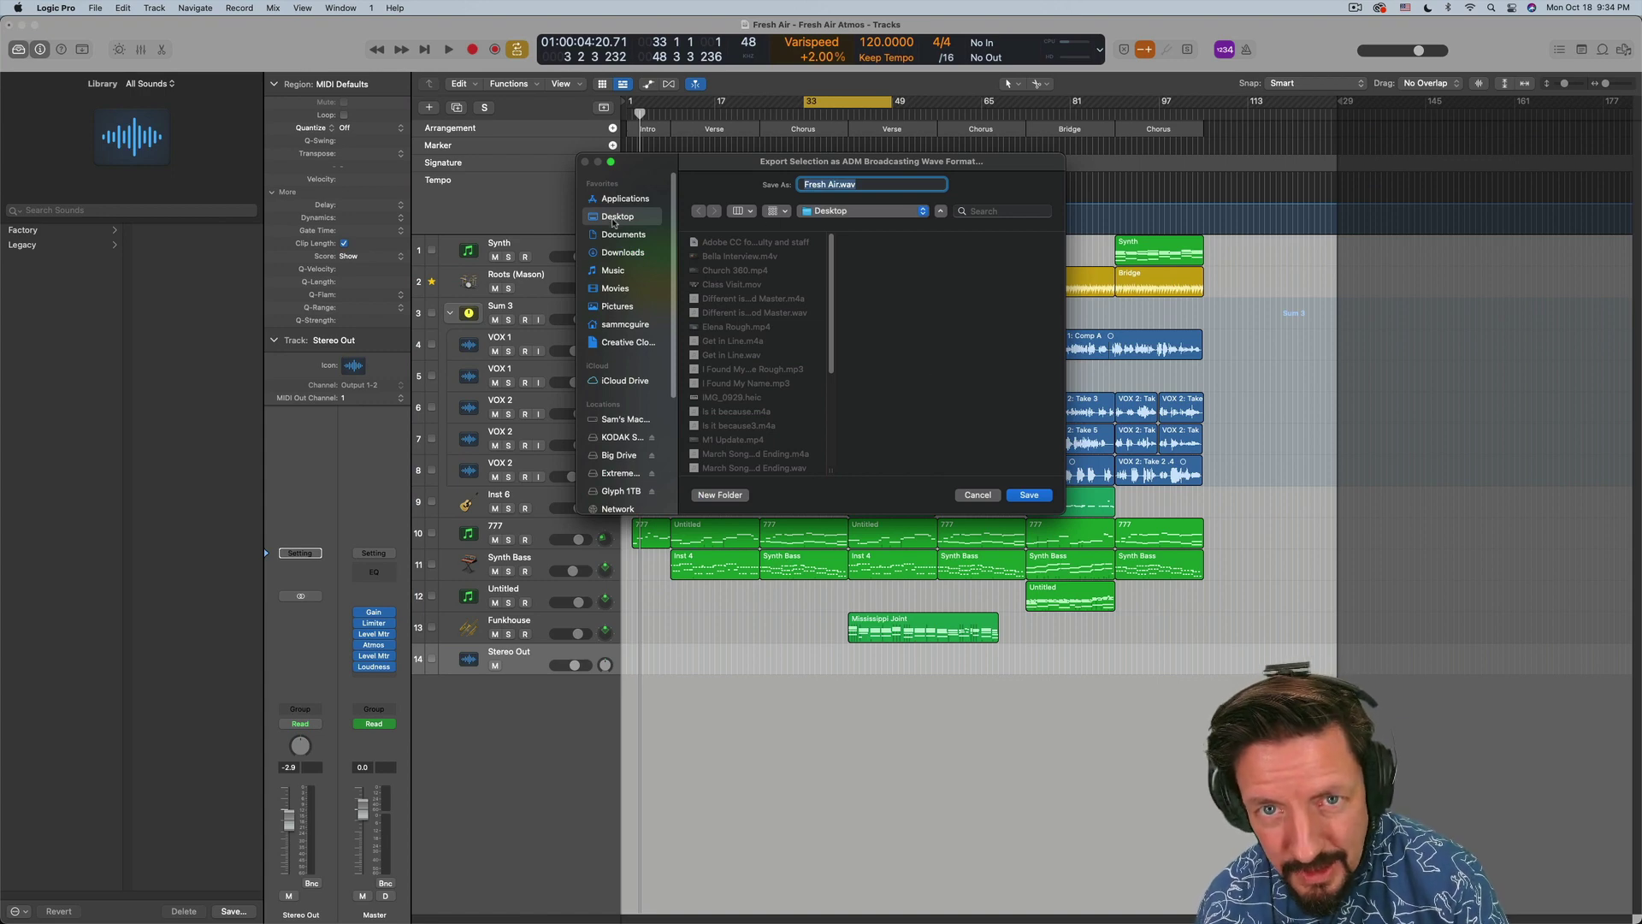
click(613, 270)
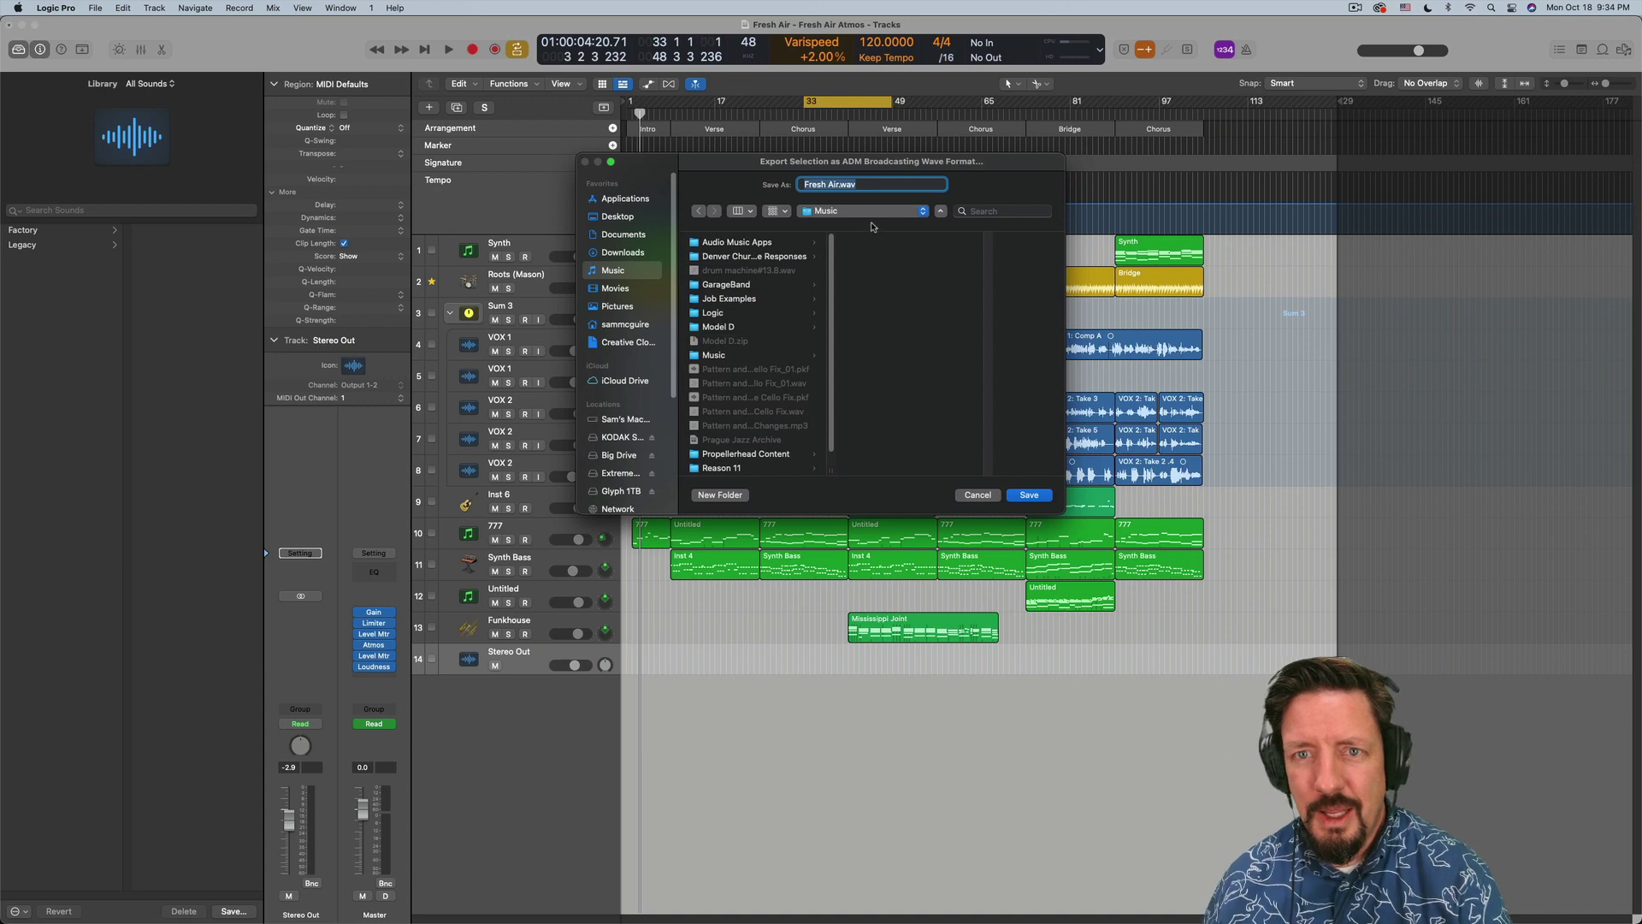
click(726, 496)
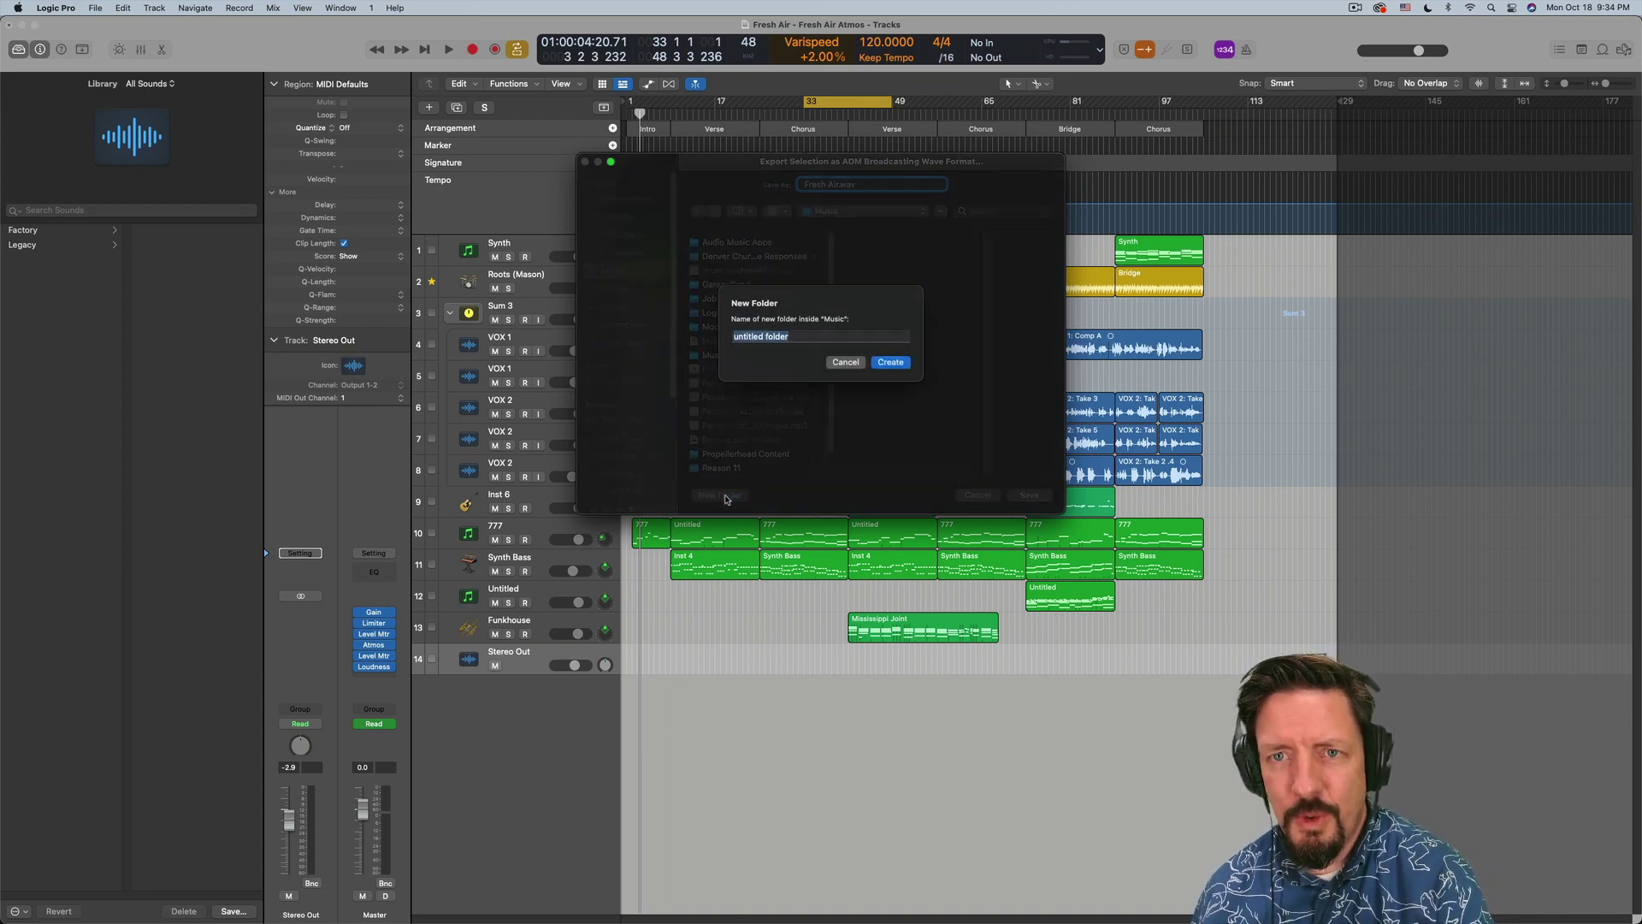
text(Atmos)
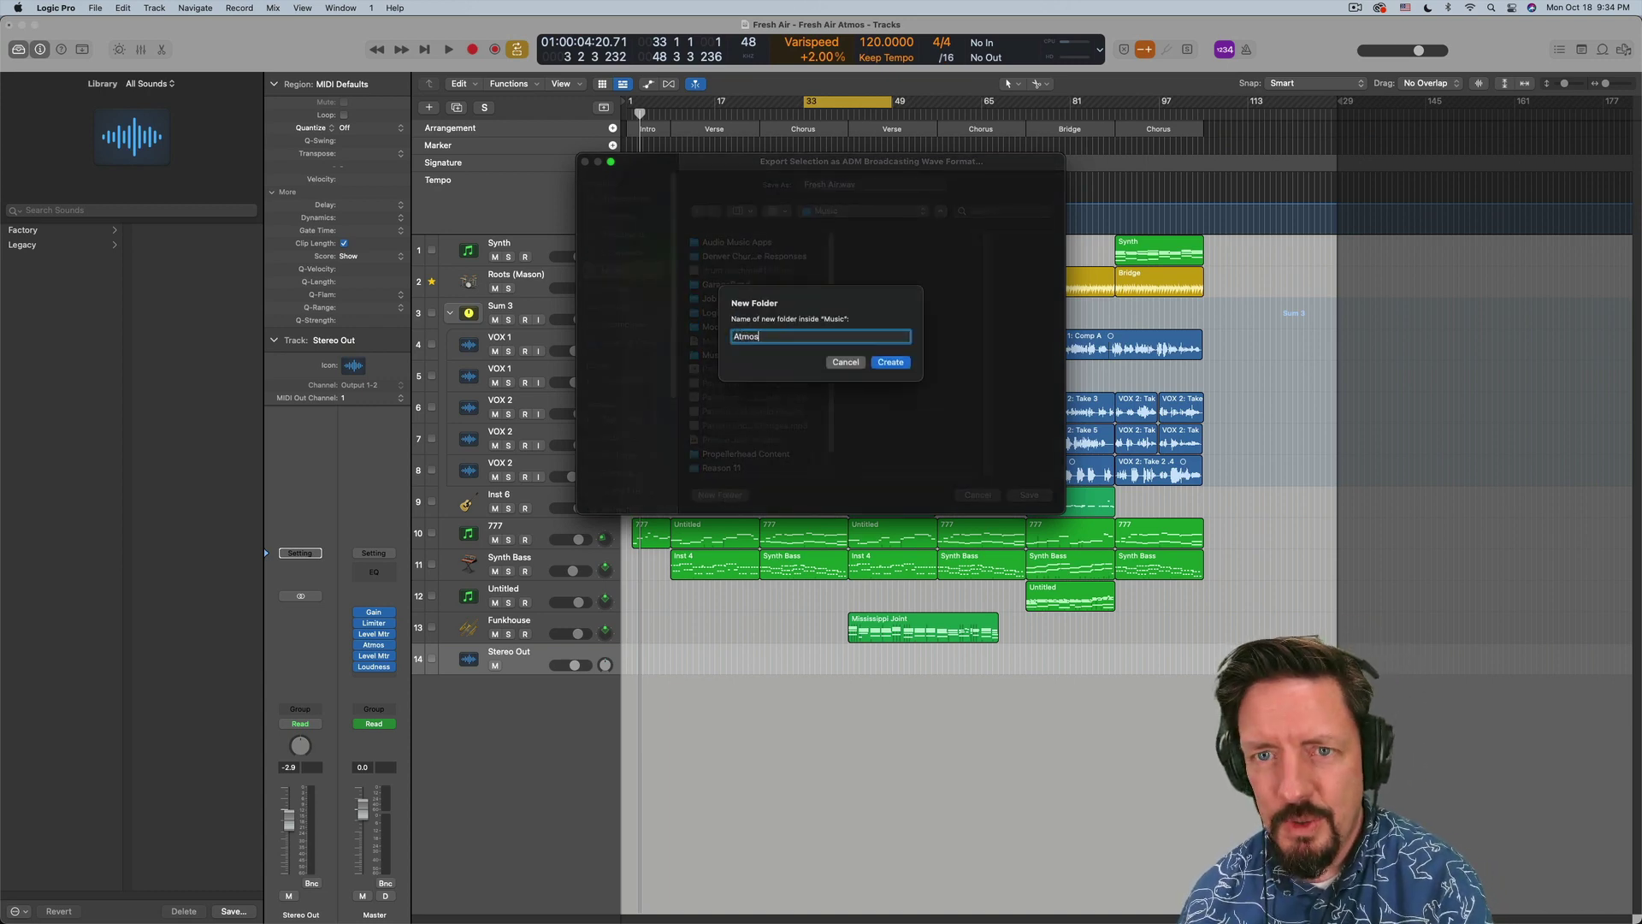
key(Return)
click(1036, 494)
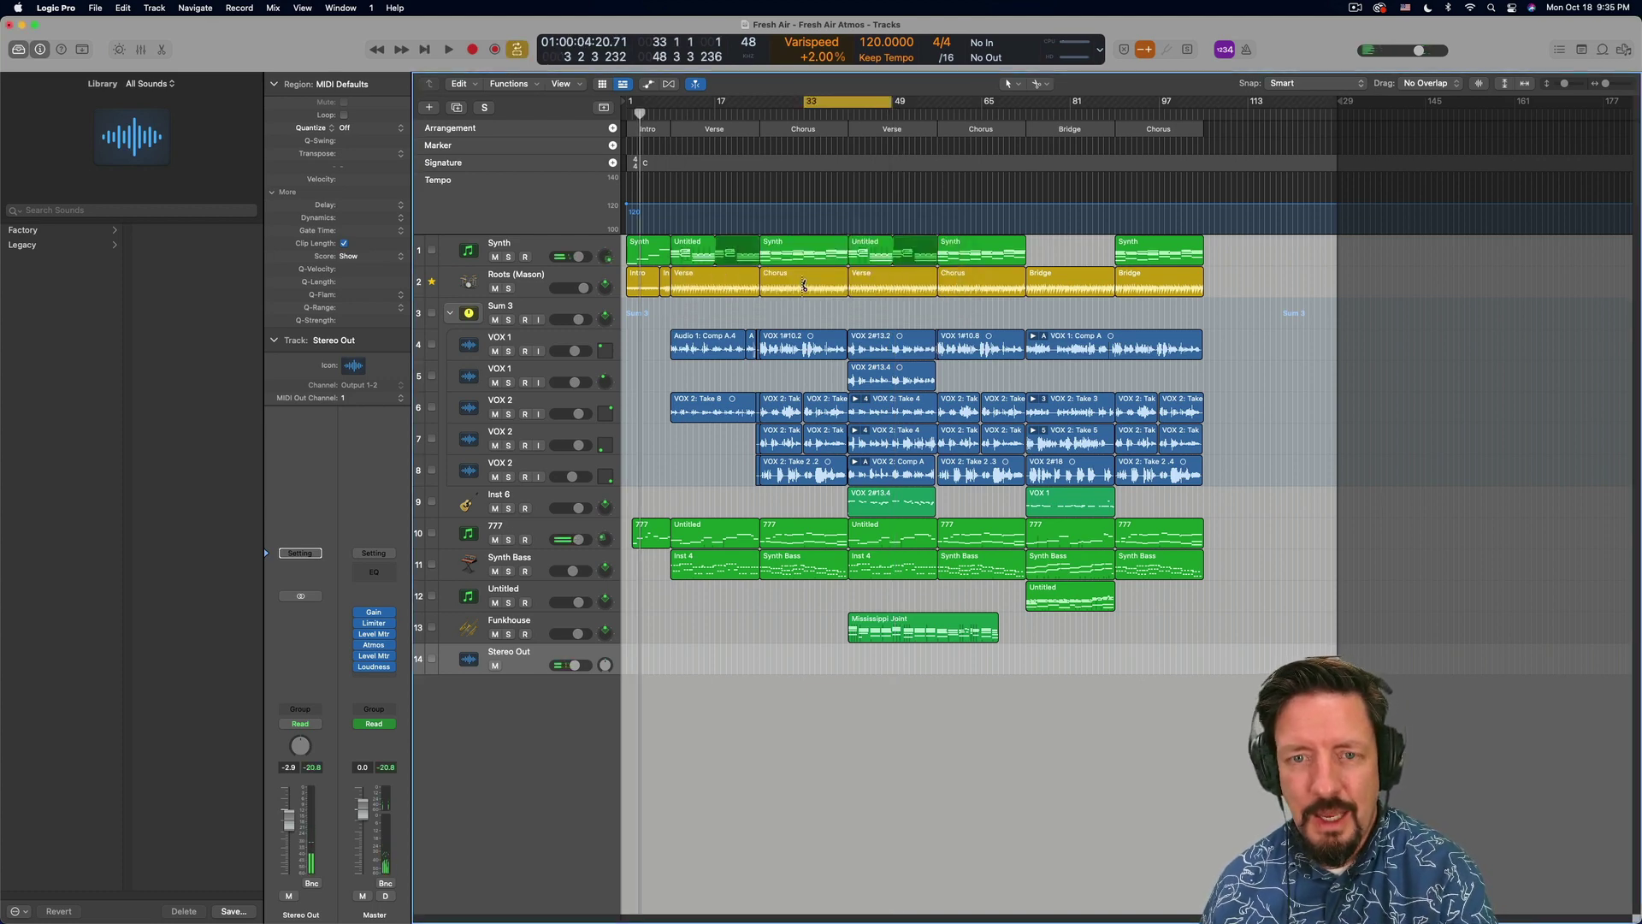
Switch to Finder and select the exported Fresh Air.wav in the Atmos folder inside Music
key(super+Tab)
key(super+Tab)
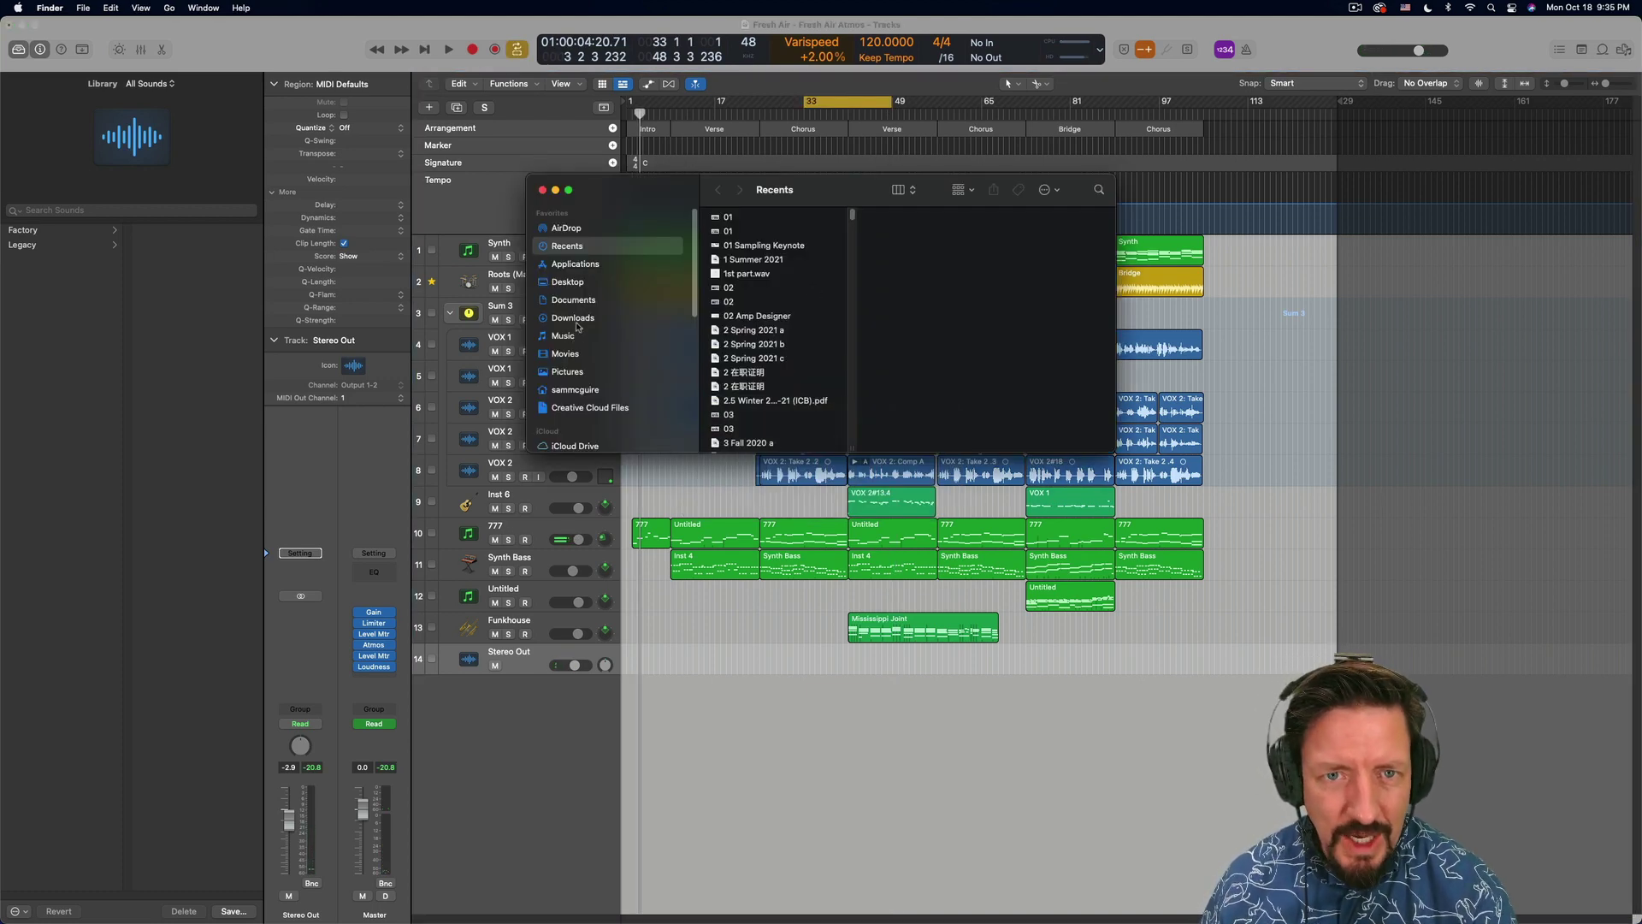
click(564, 336)
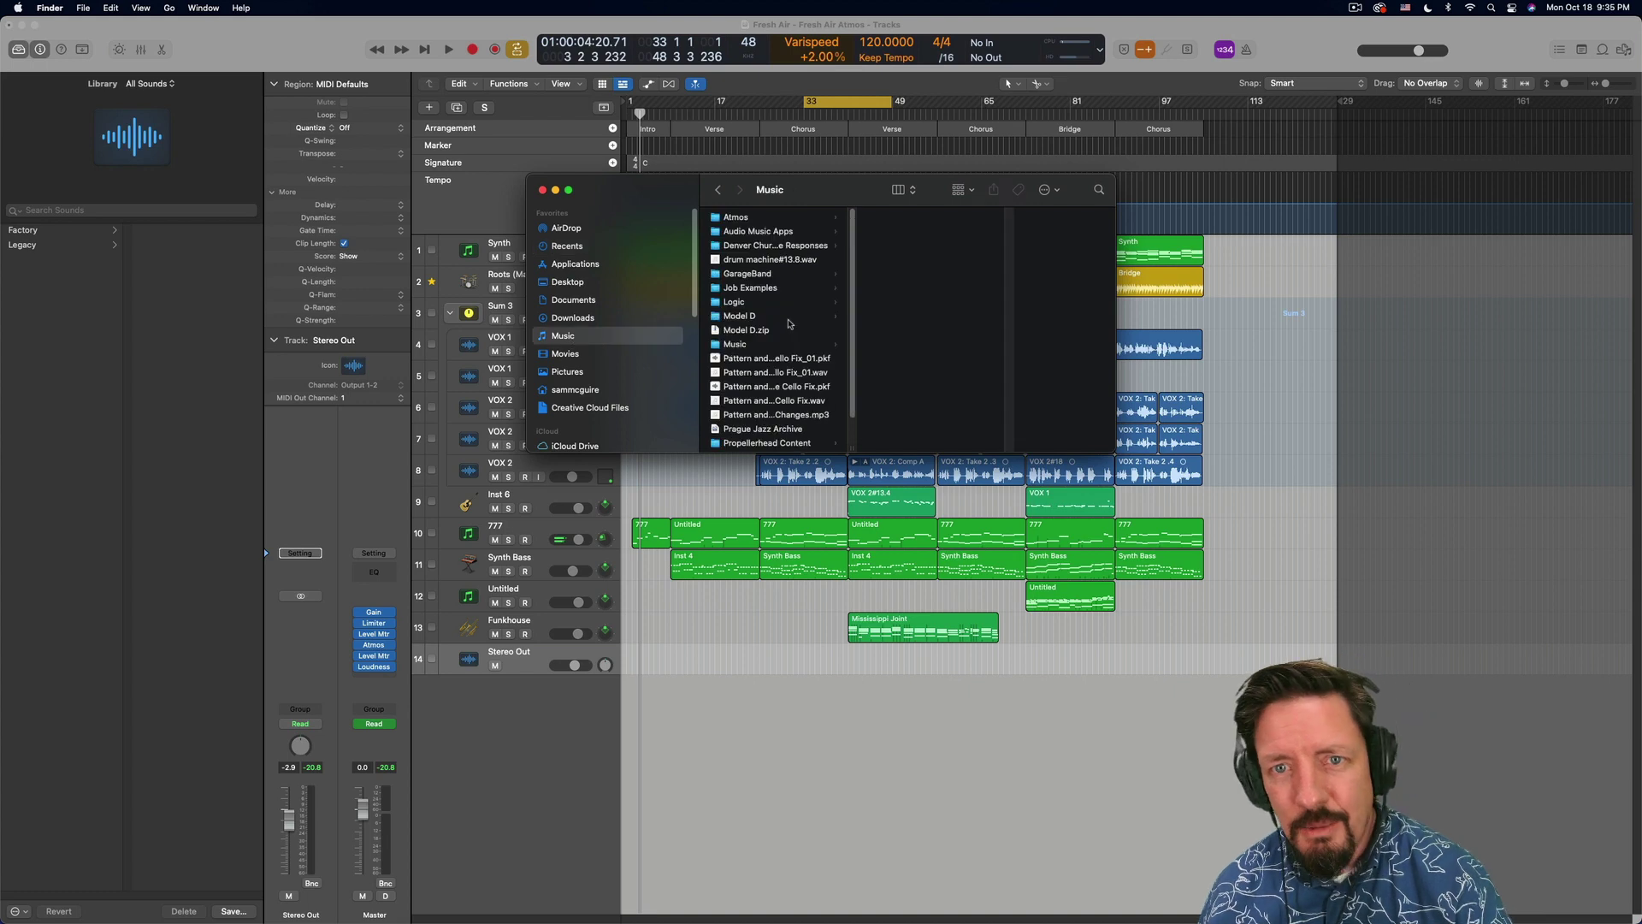
click(753, 219)
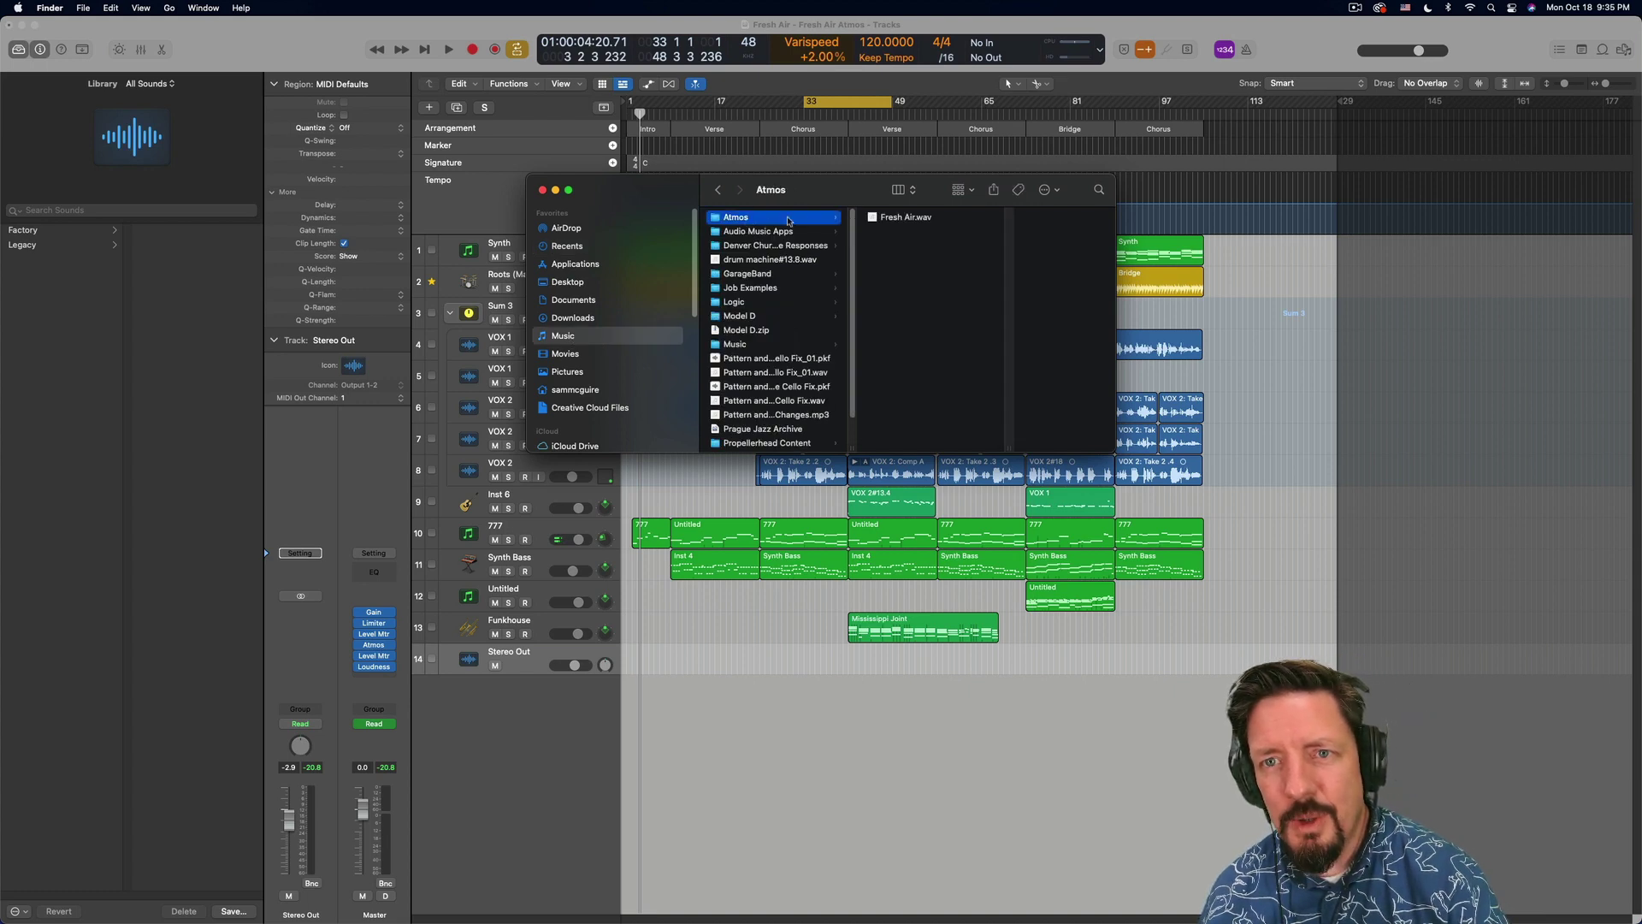
click(903, 217)
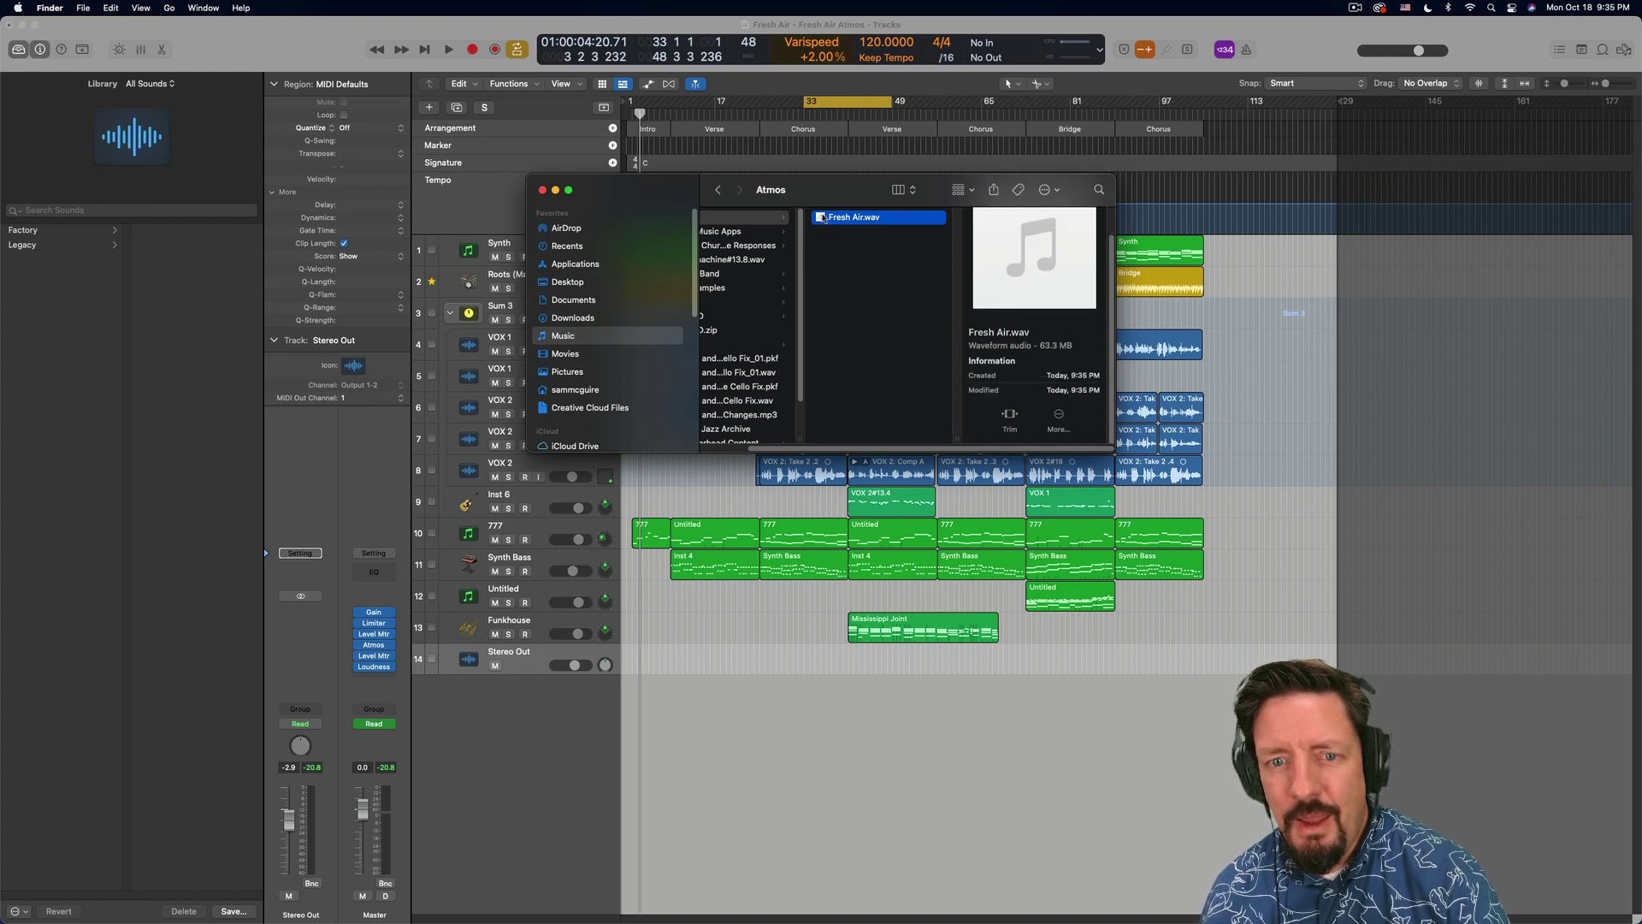
Add Fresh Air.wav to the Logic Pro project at the start of the timeline below Stereo Out, creating new tracks
drag(823, 219, 629, 696)
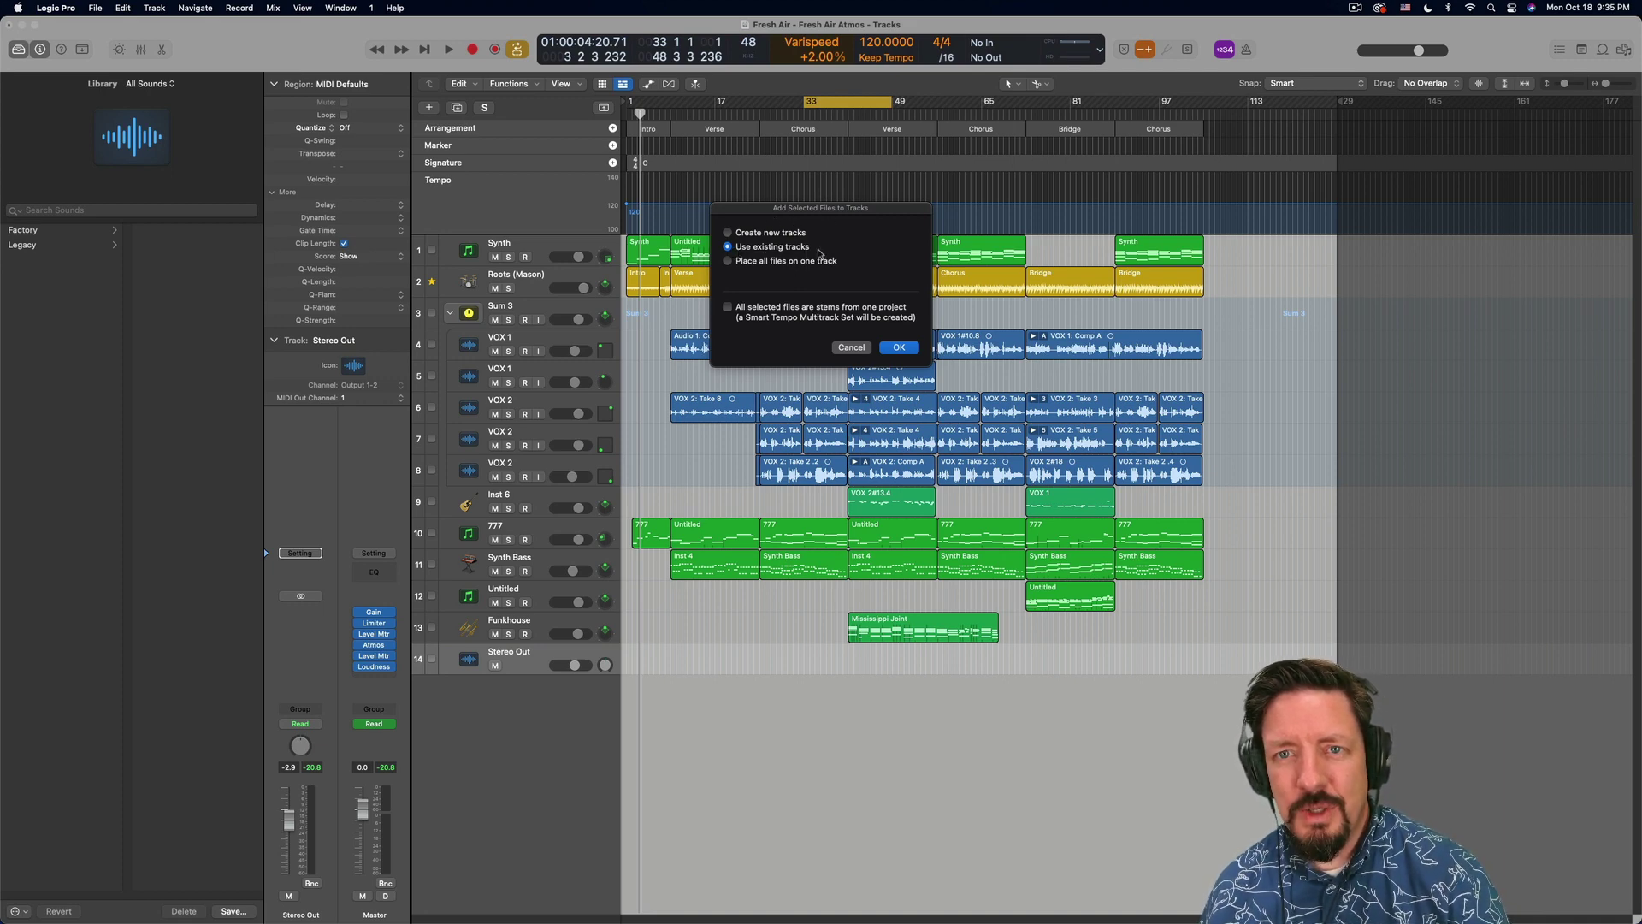
click(753, 233)
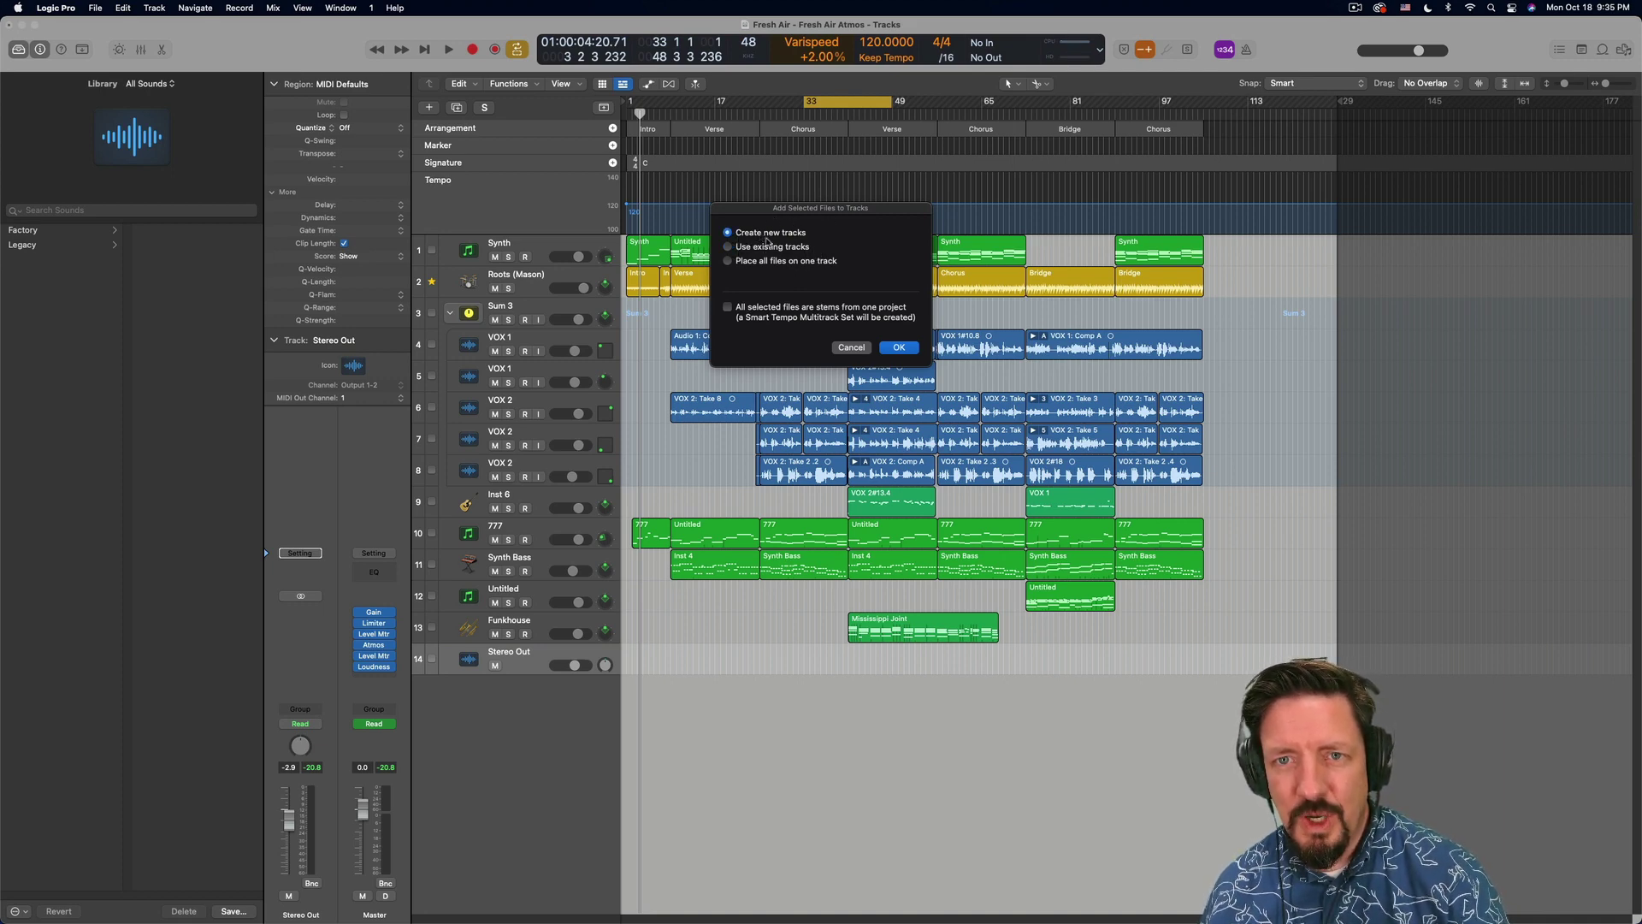
click(899, 348)
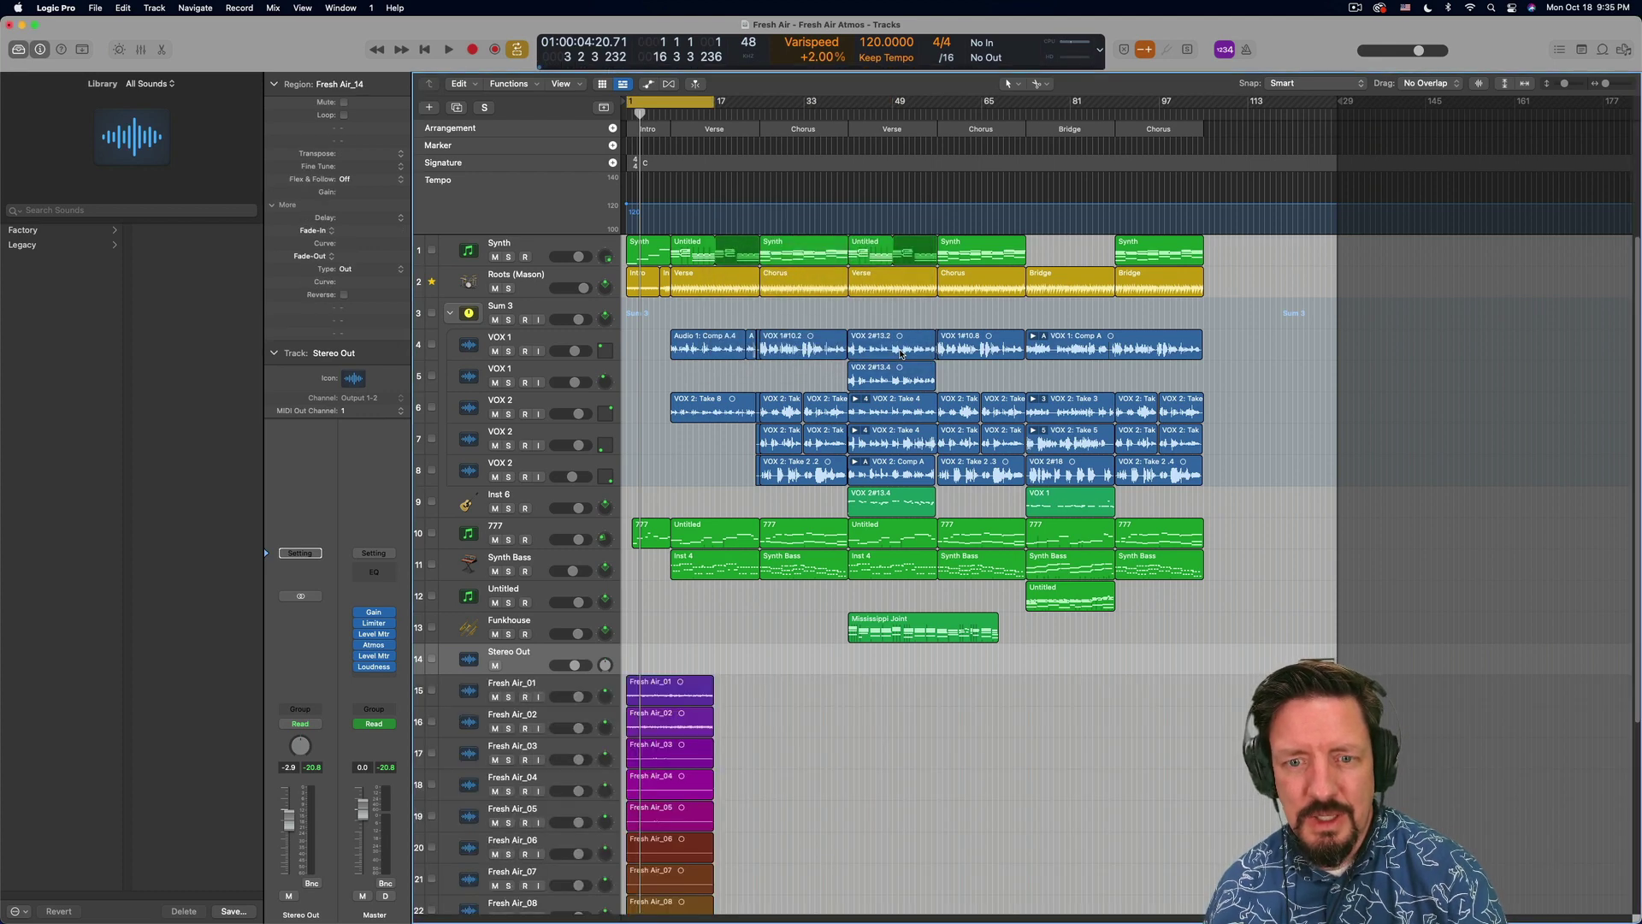
Examine the imported Fresh Air channel tracks, selecting all their regions together and deselecting them
scroll(718, 774, down, 4)
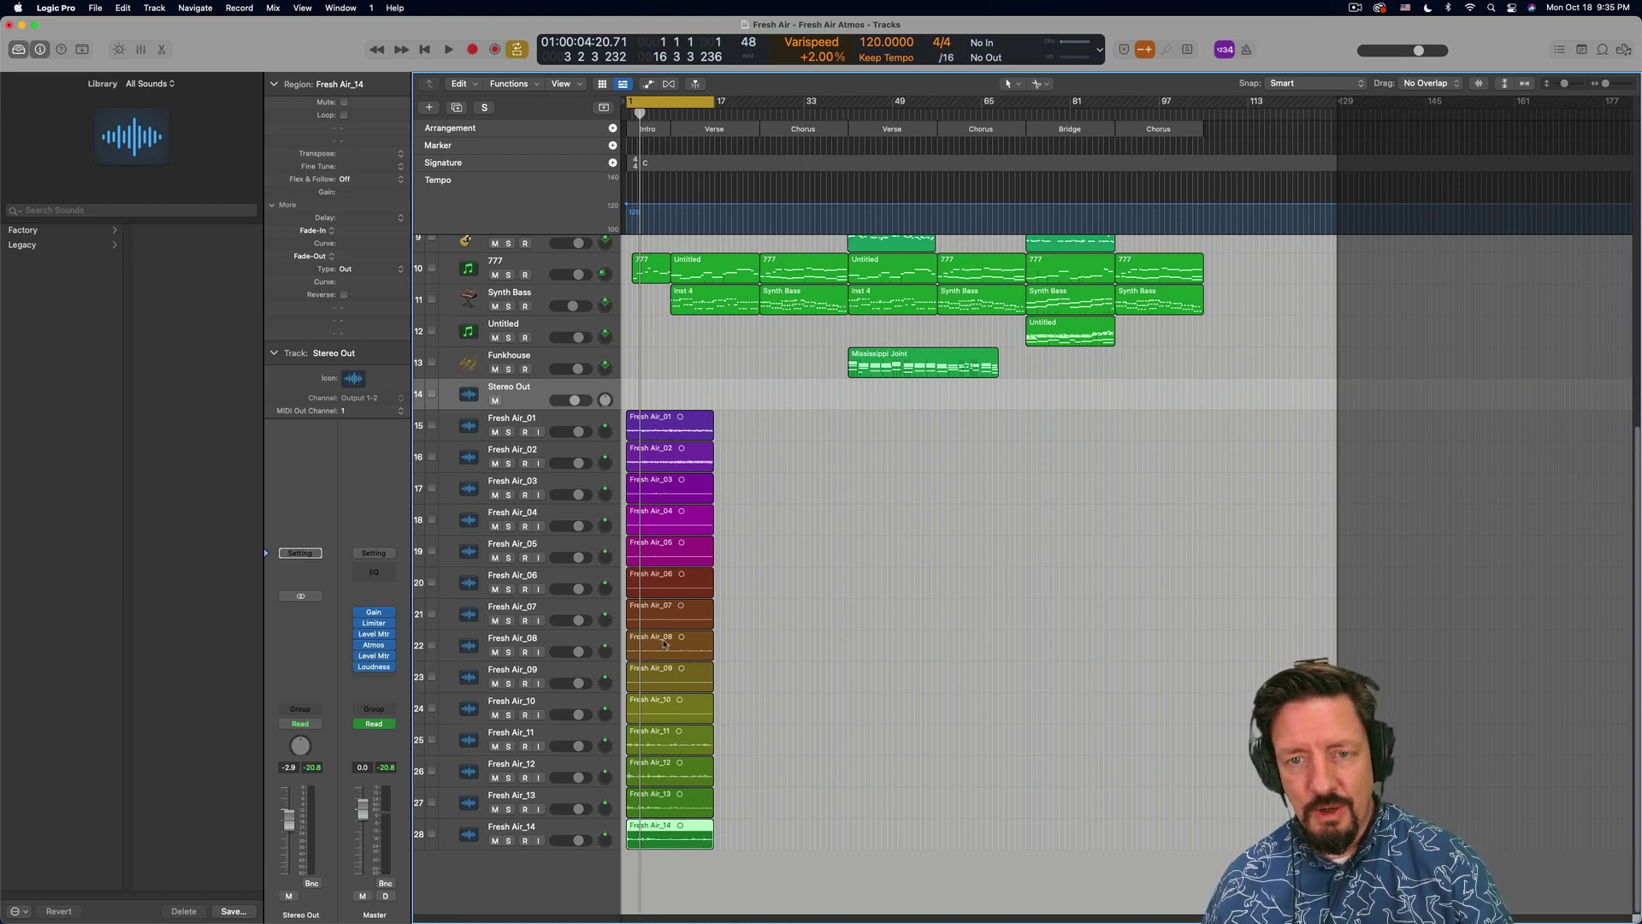
drag(726, 824, 640, 399)
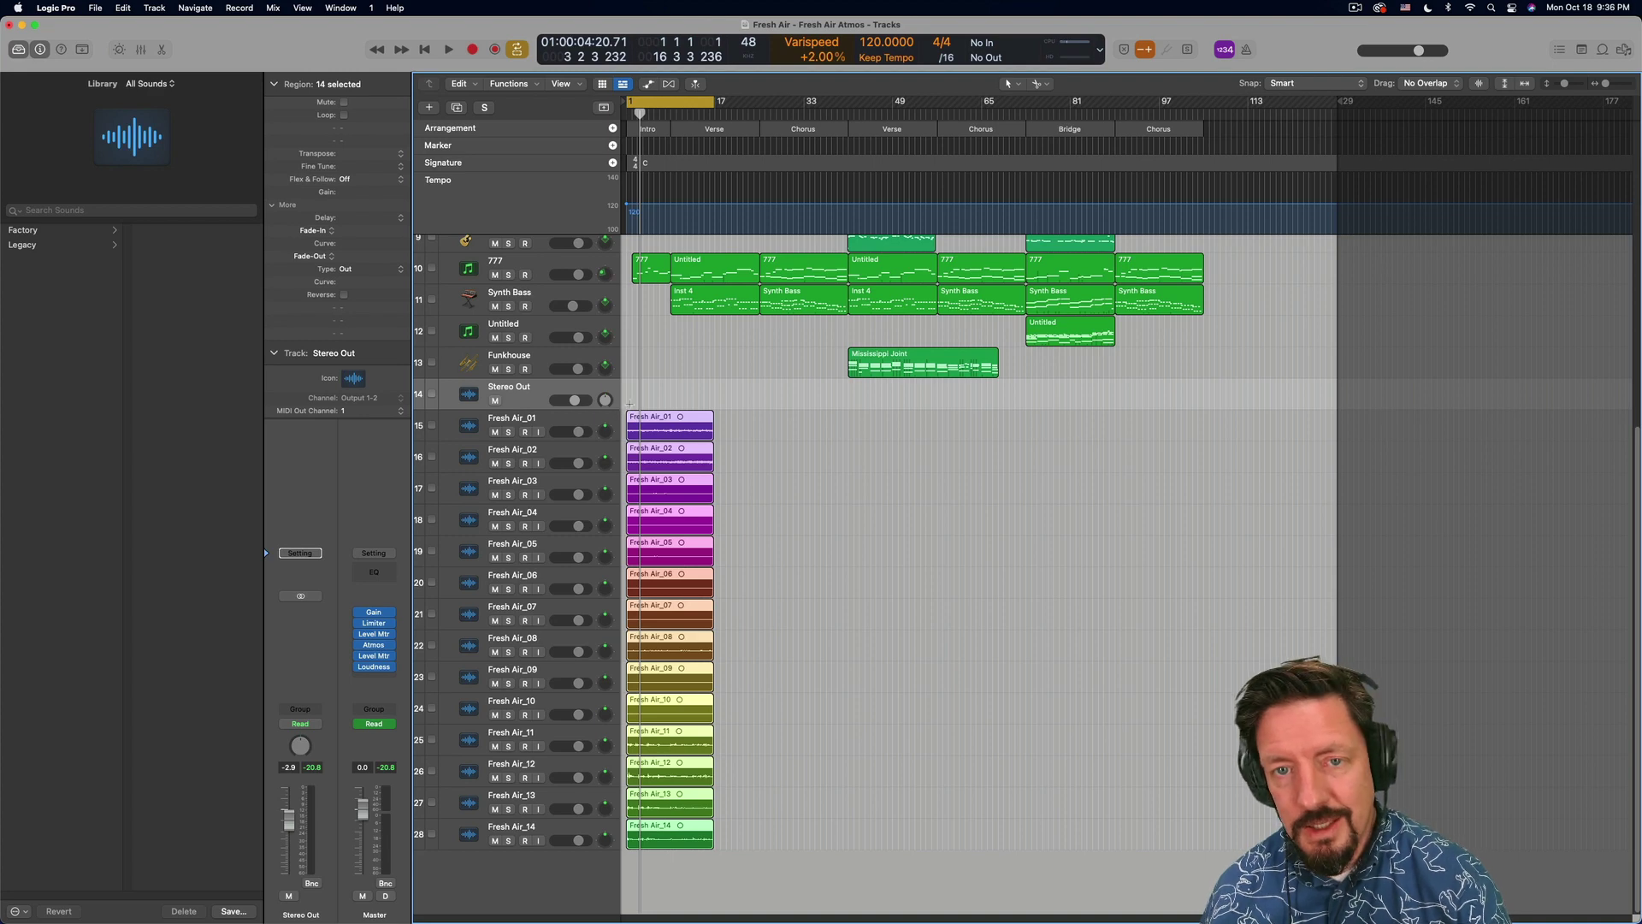
click(629, 390)
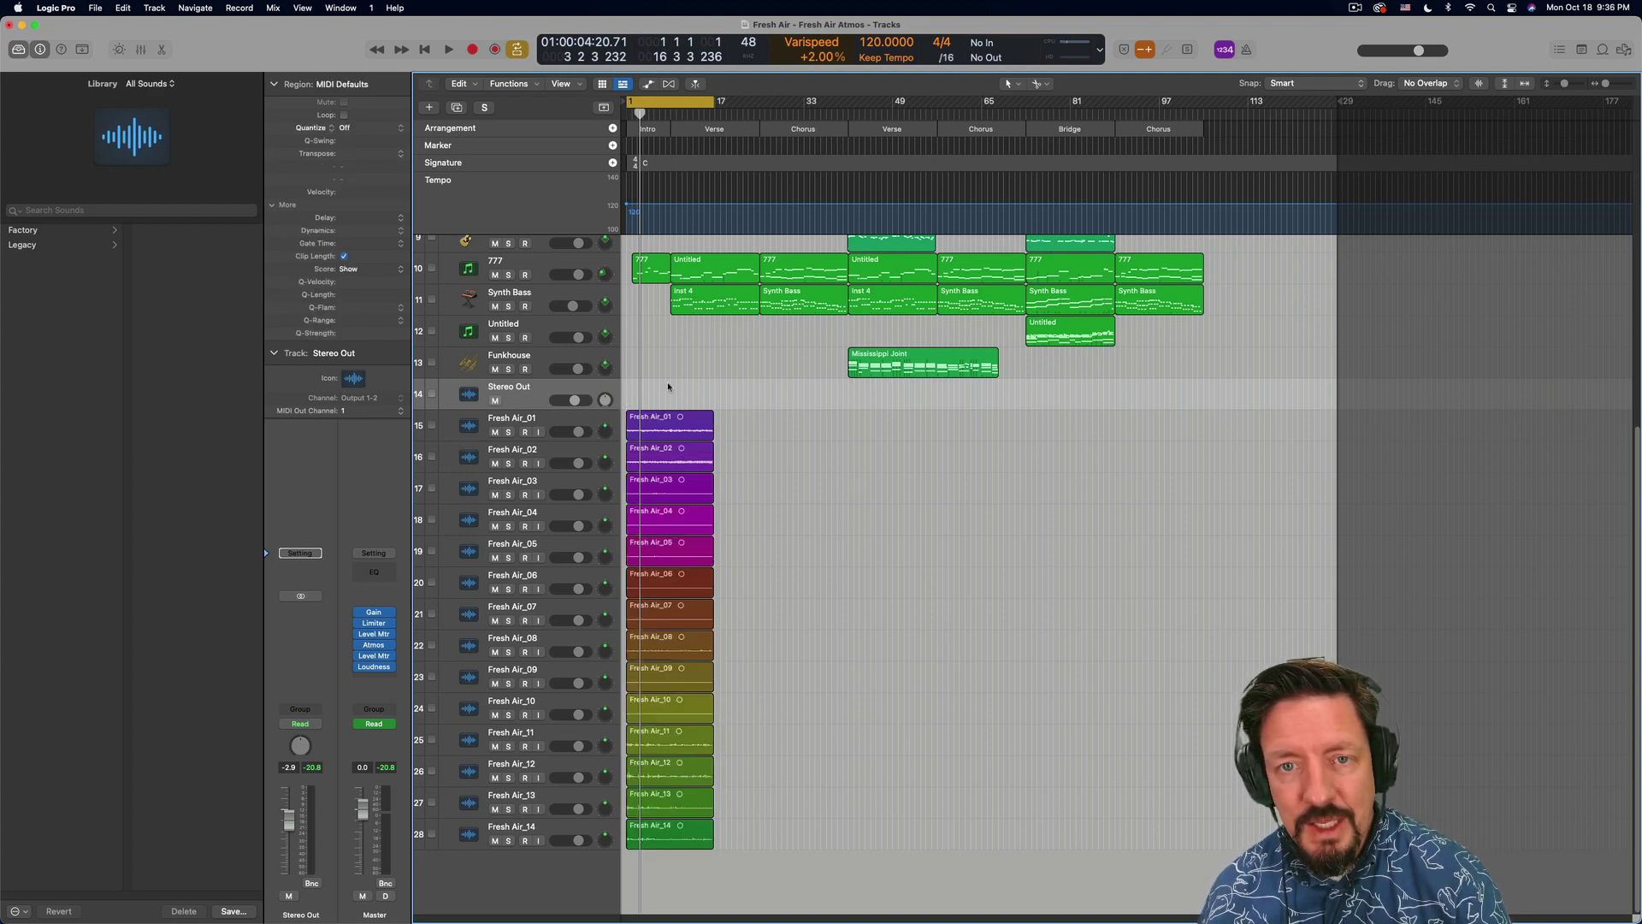
Close the Finder window showing the exported file and return to Logic Pro
key(super+Tab)
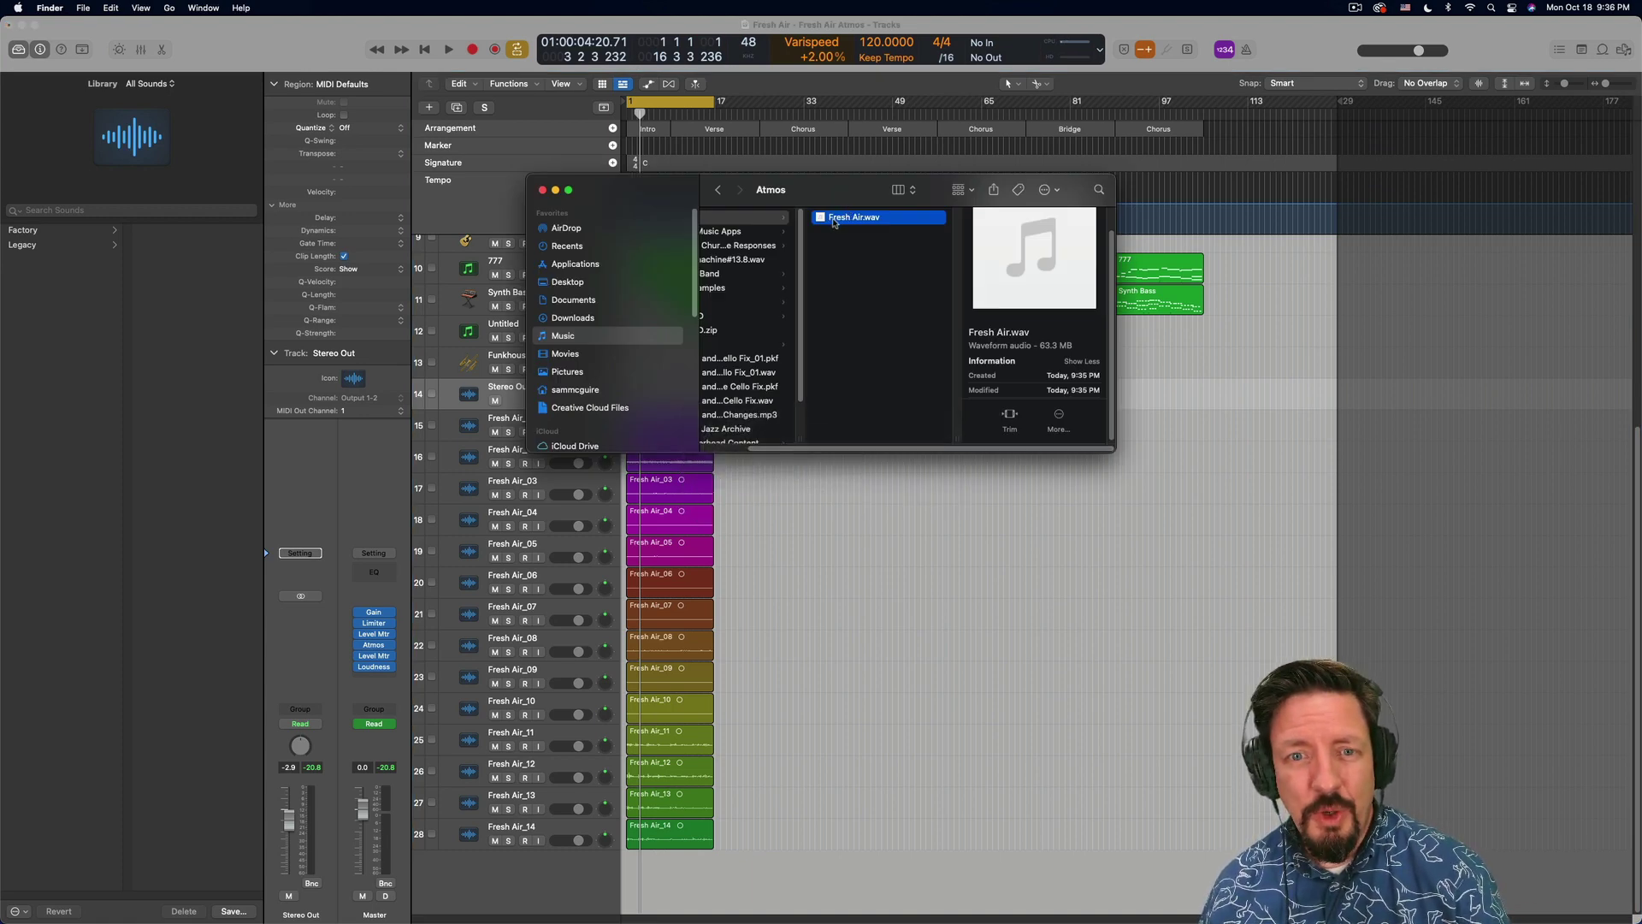
click(542, 190)
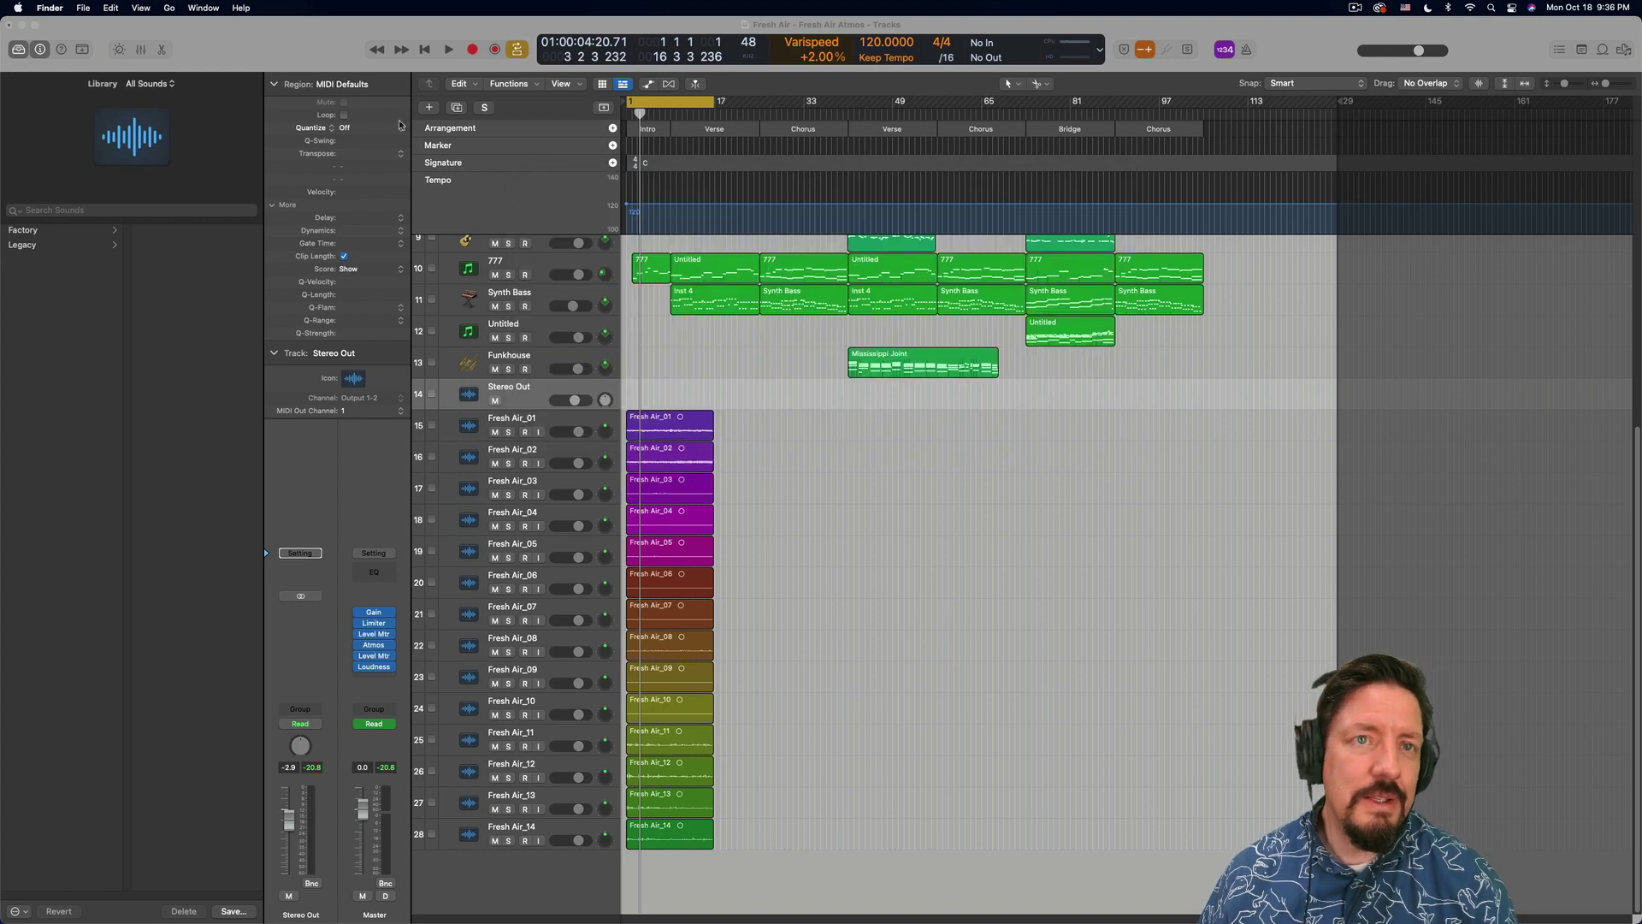
click(290, 70)
click(94, 9)
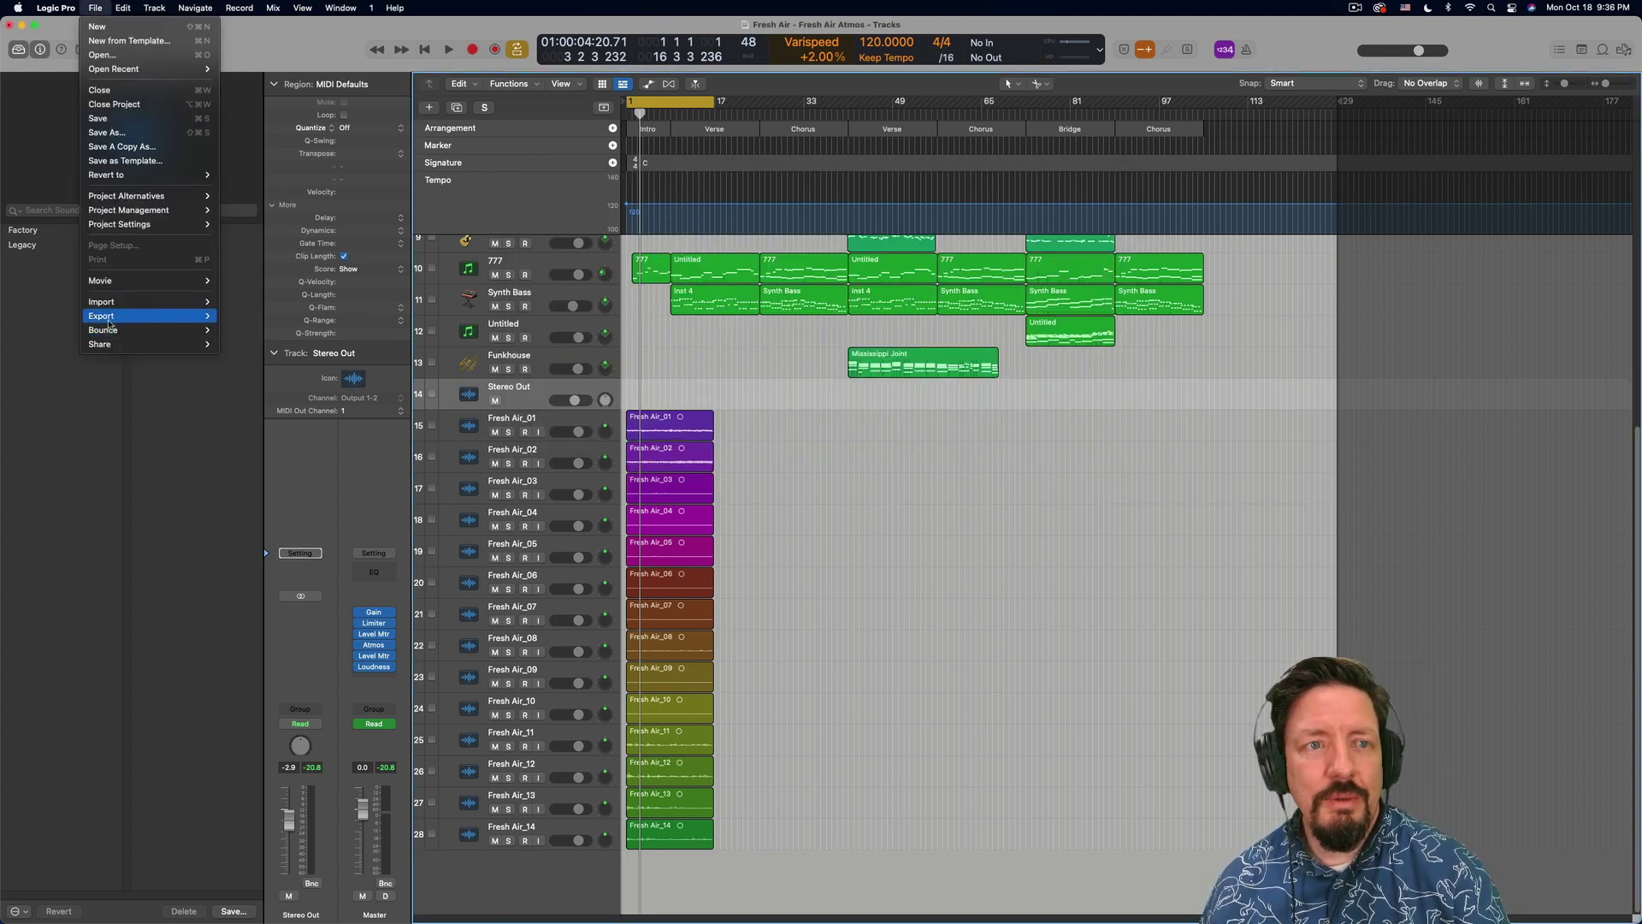
mouse_move(107, 316)
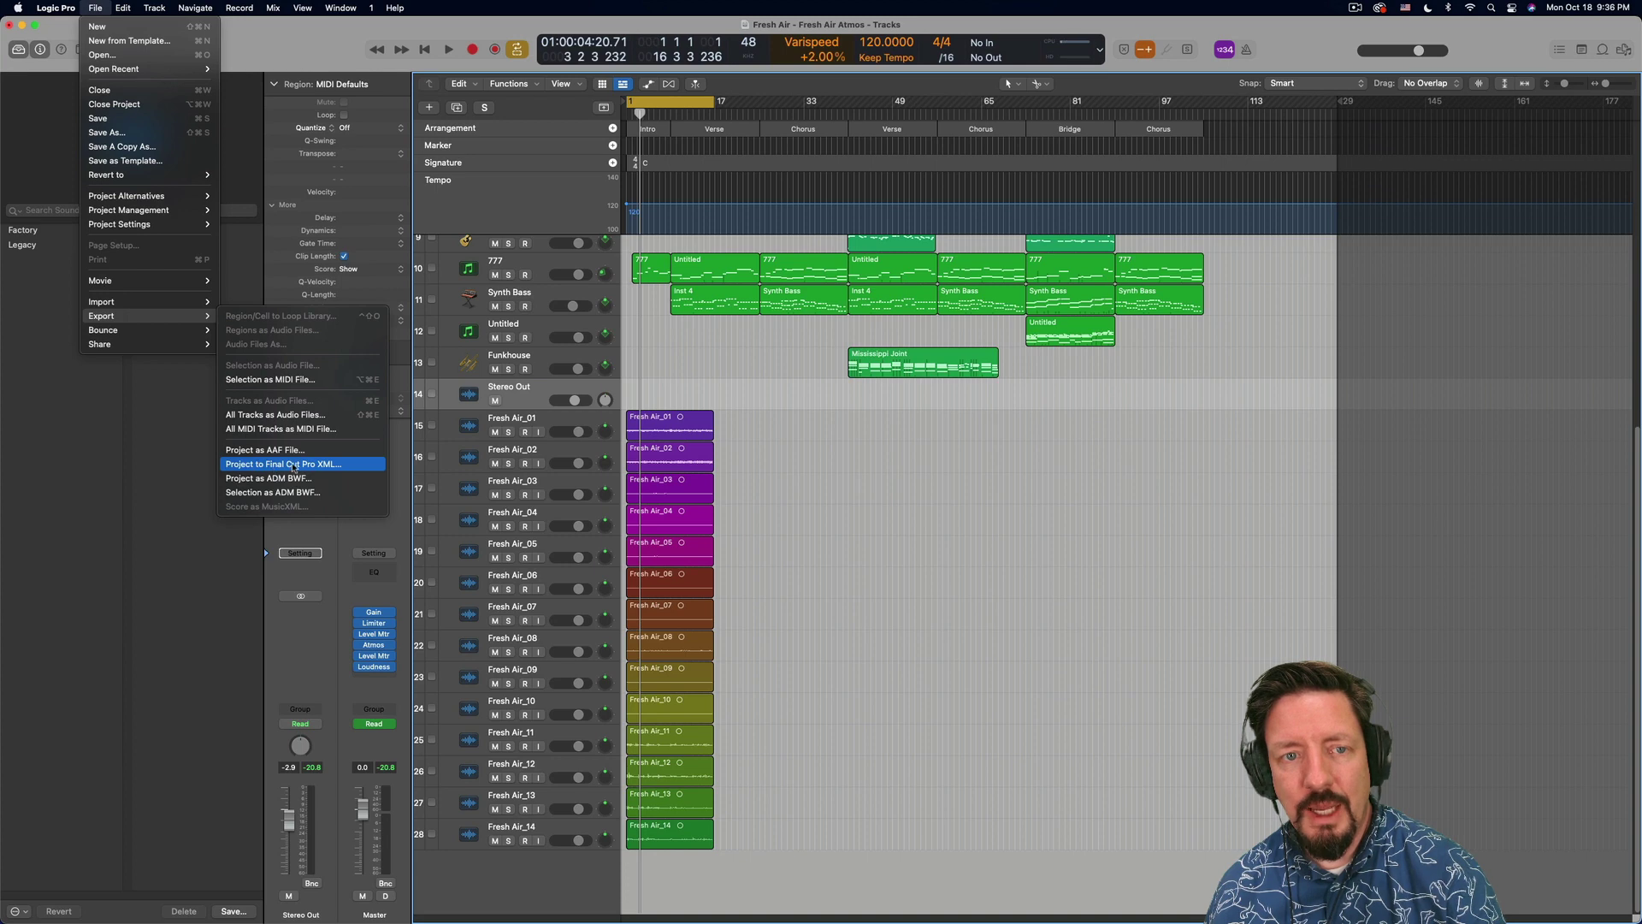
click(756, 426)
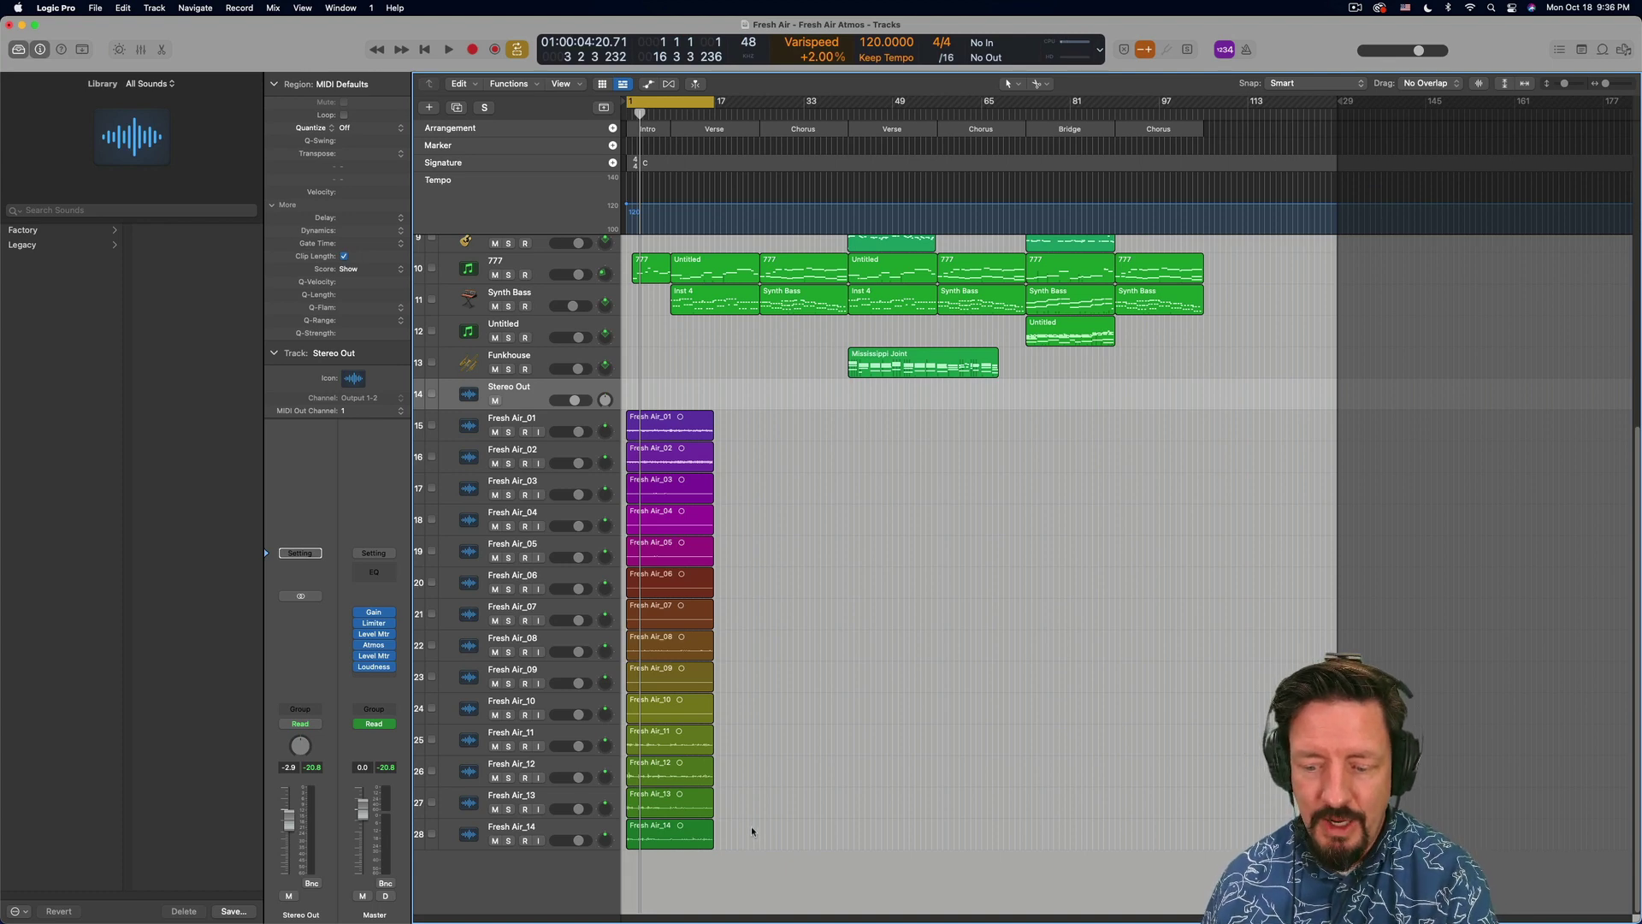
key(super)
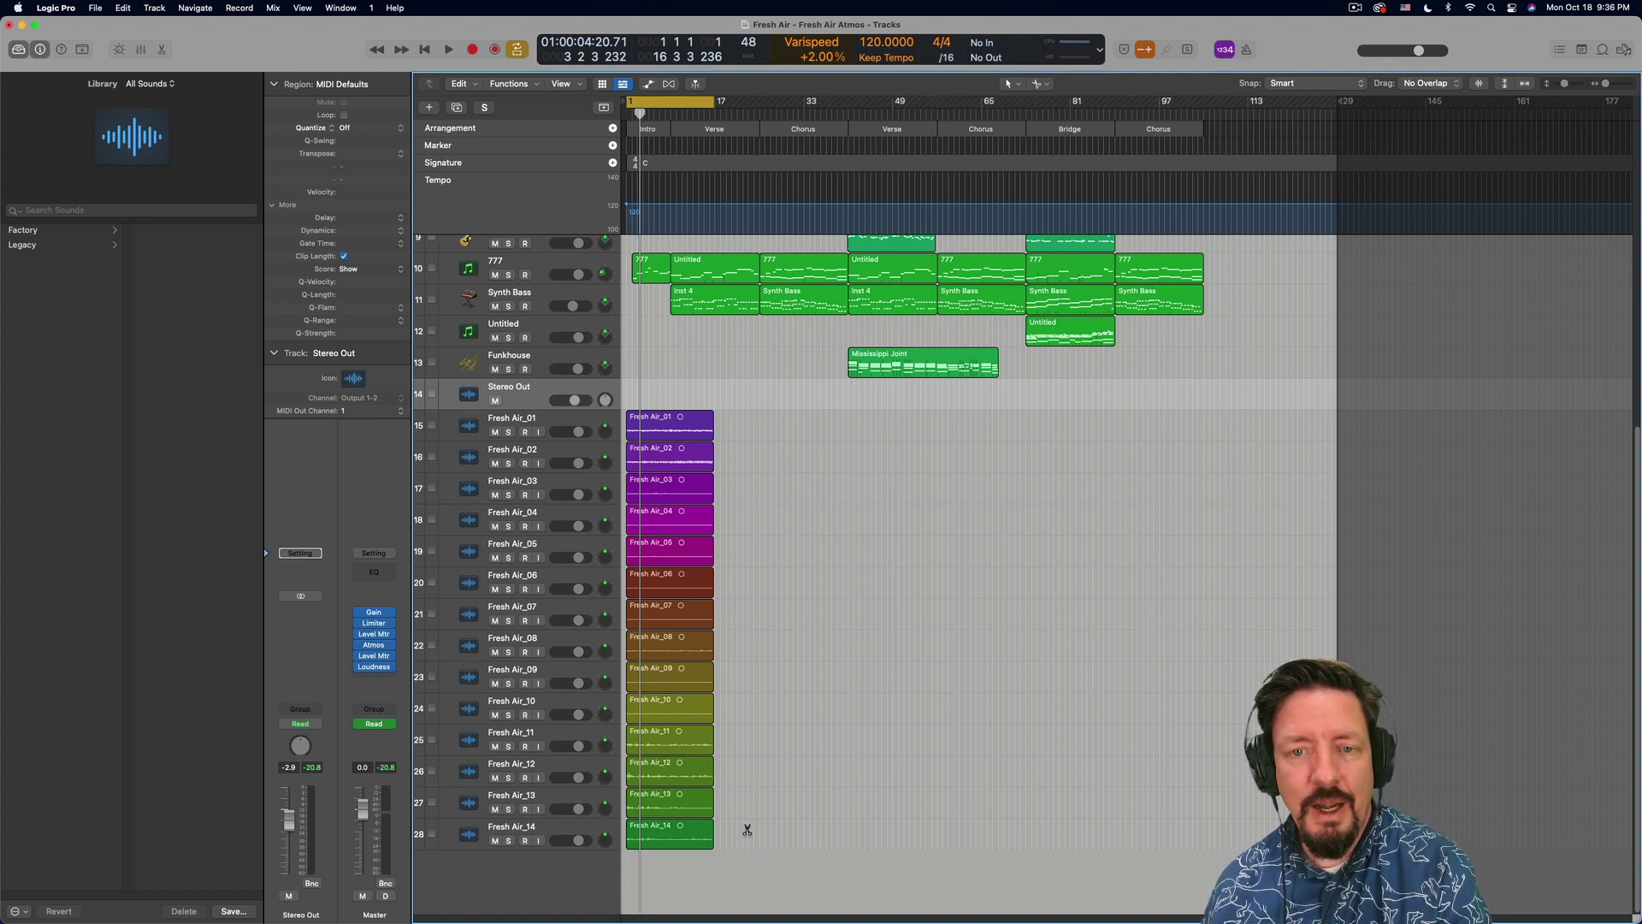